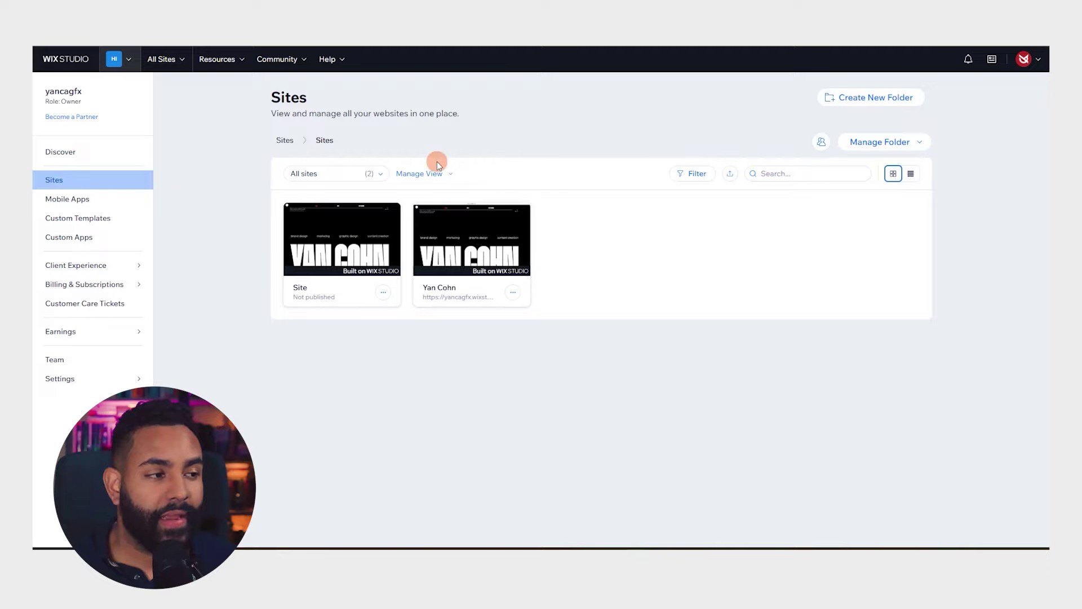
Create a new site from a template, search 'minimalistic' and open the Minimal Portfolio Wireframe template
click(174, 63)
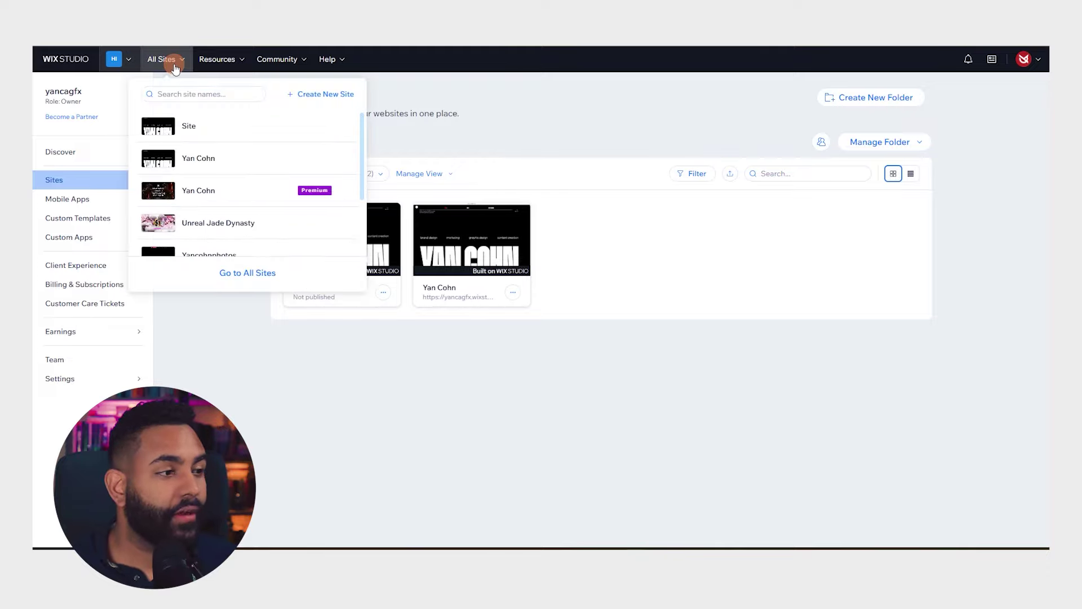
click(305, 95)
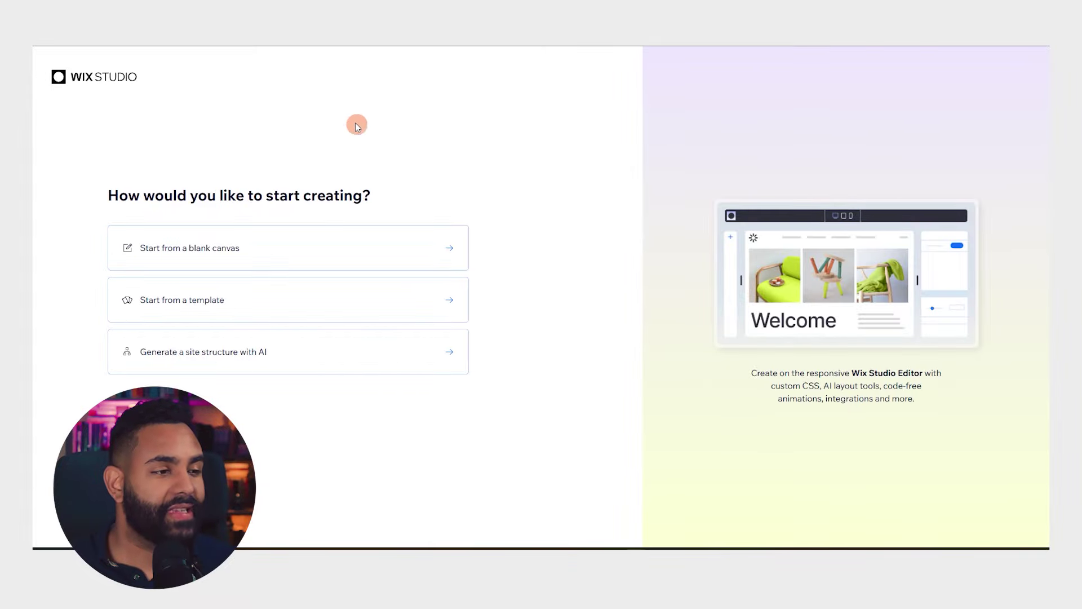
click(216, 301)
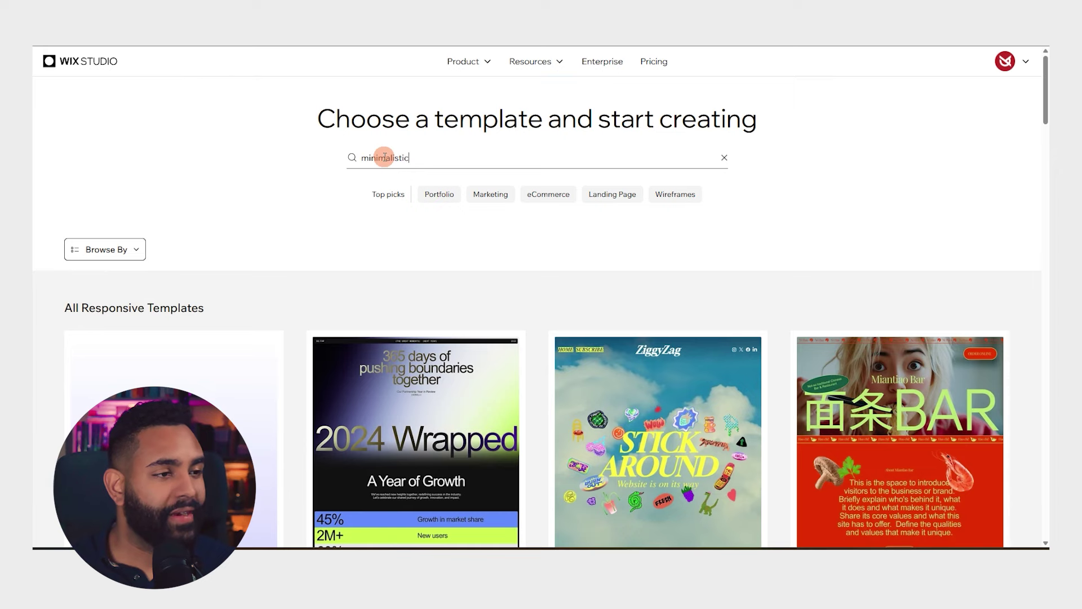
key(Return)
scroll(360, 148, down, 2)
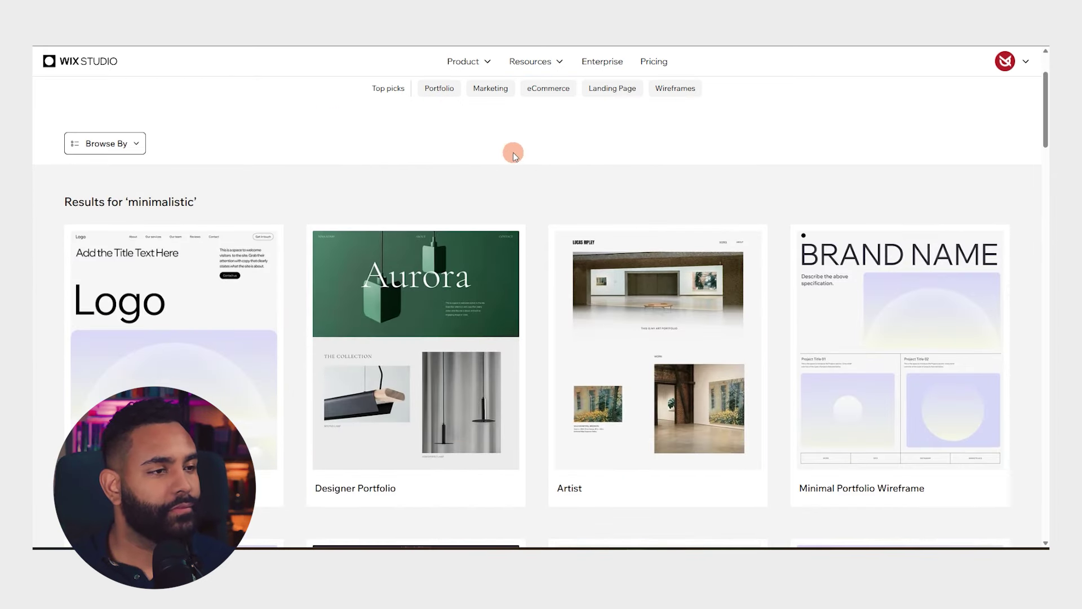
mouse_move(952, 282)
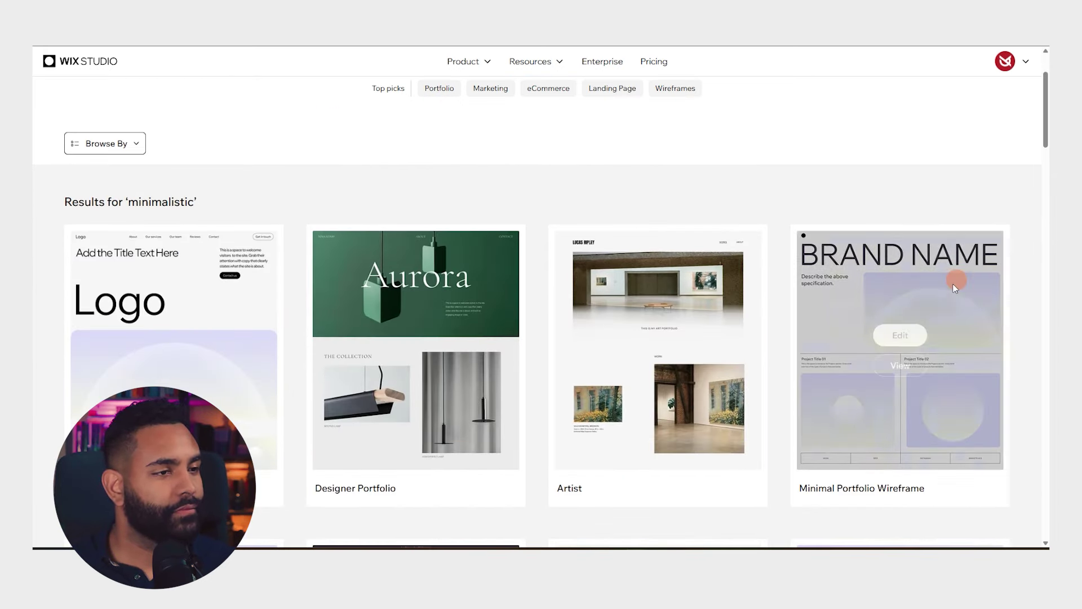
click(891, 337)
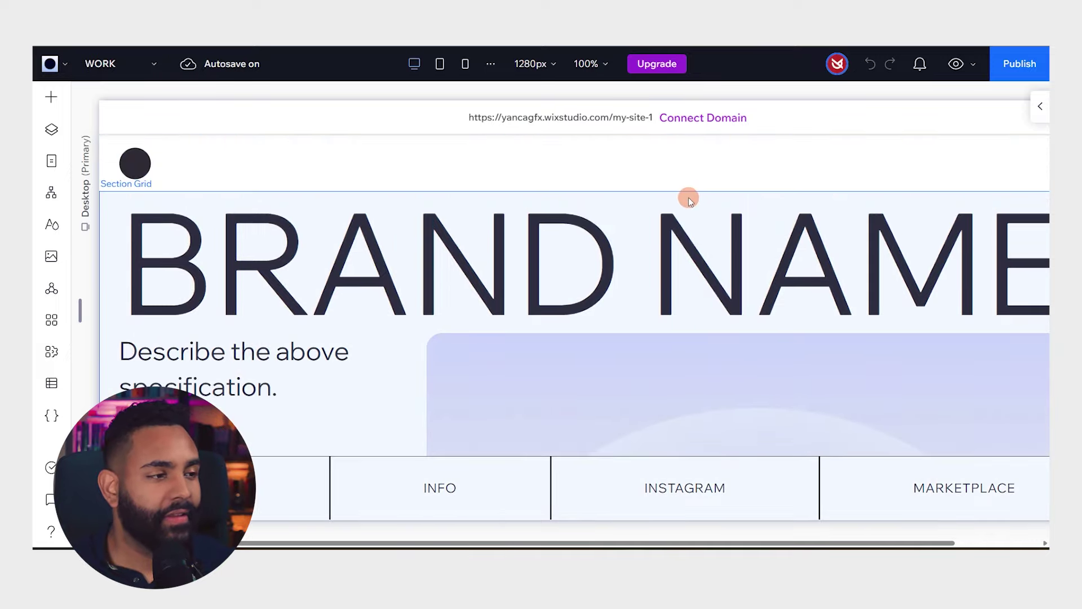
Change the desktop editing width from 1280 px to 1920 px and zoom the canvas to 80%
scroll(685, 194, down, 4)
key(ctrl+minus)
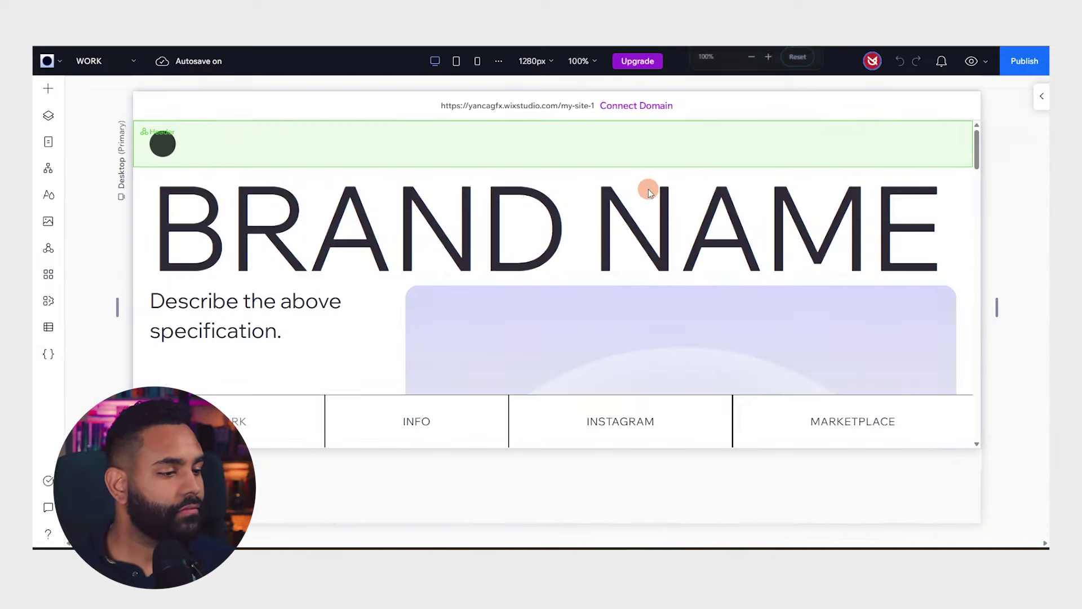
click(540, 60)
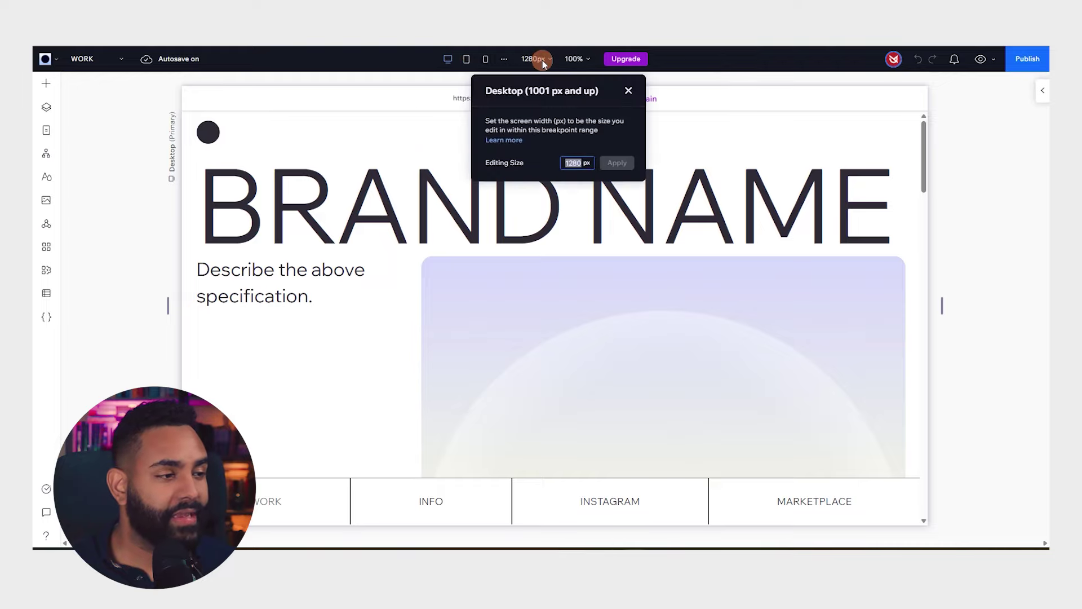
text(9020)
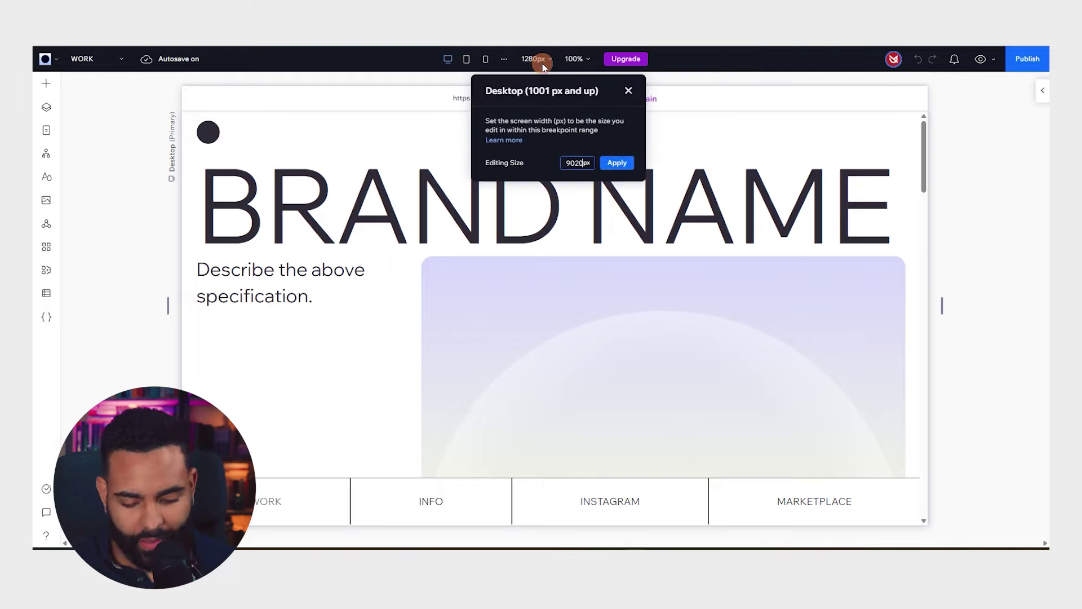
key(BackSpace)
key(BackSpace)
key(BackSpace)
key(BackSpace)
text(19)
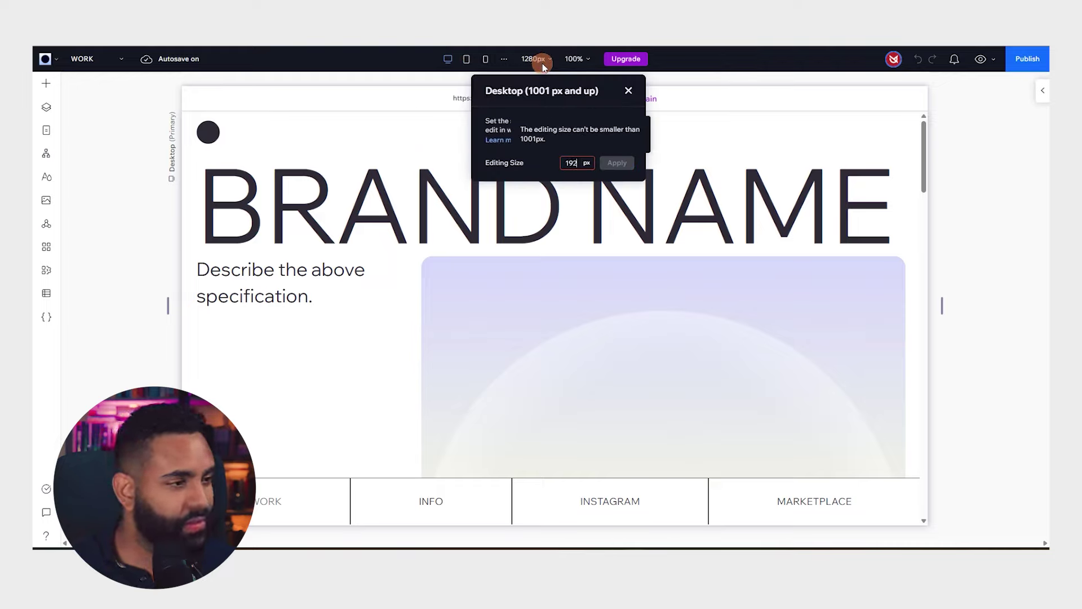
text(20)
click(619, 162)
scroll(571, 138, down, 1)
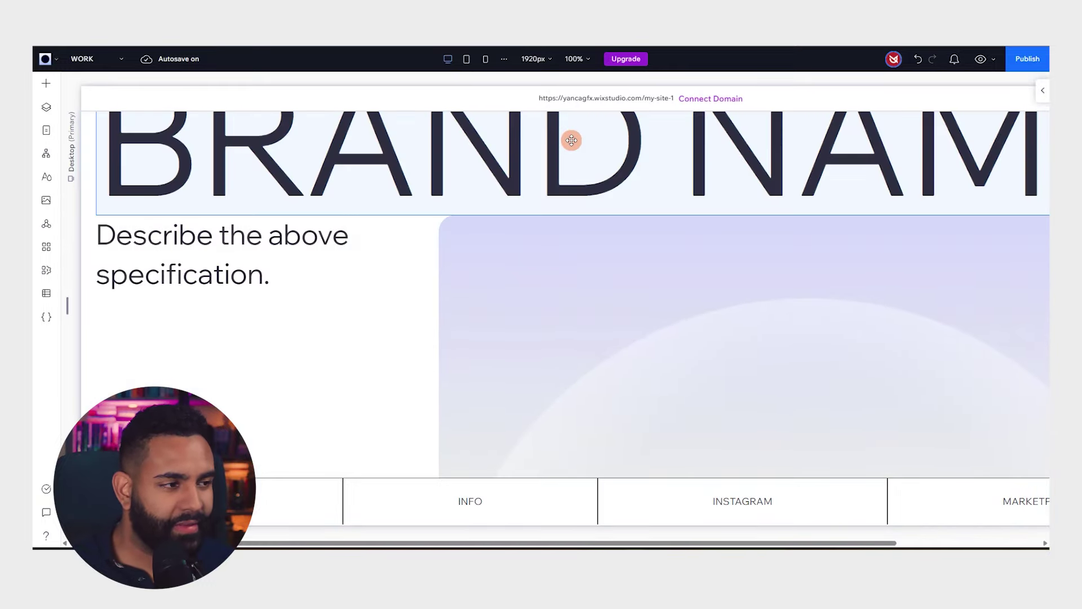
key(ctrl+minus)
Delete the hero's image block and description paragraph, then drop a new title into the empty cell
click(517, 275)
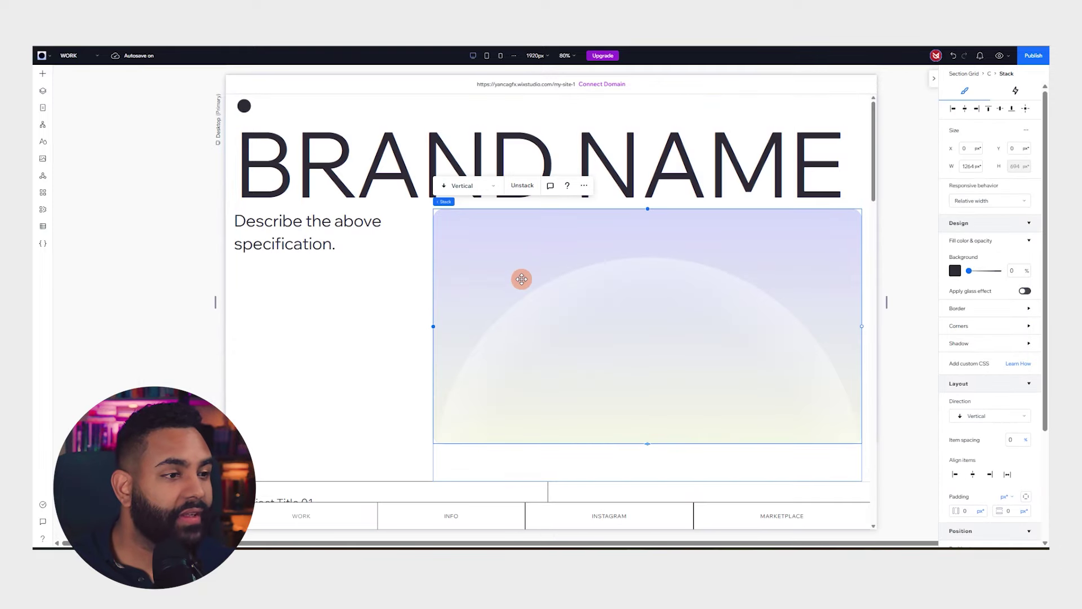
key(Delete)
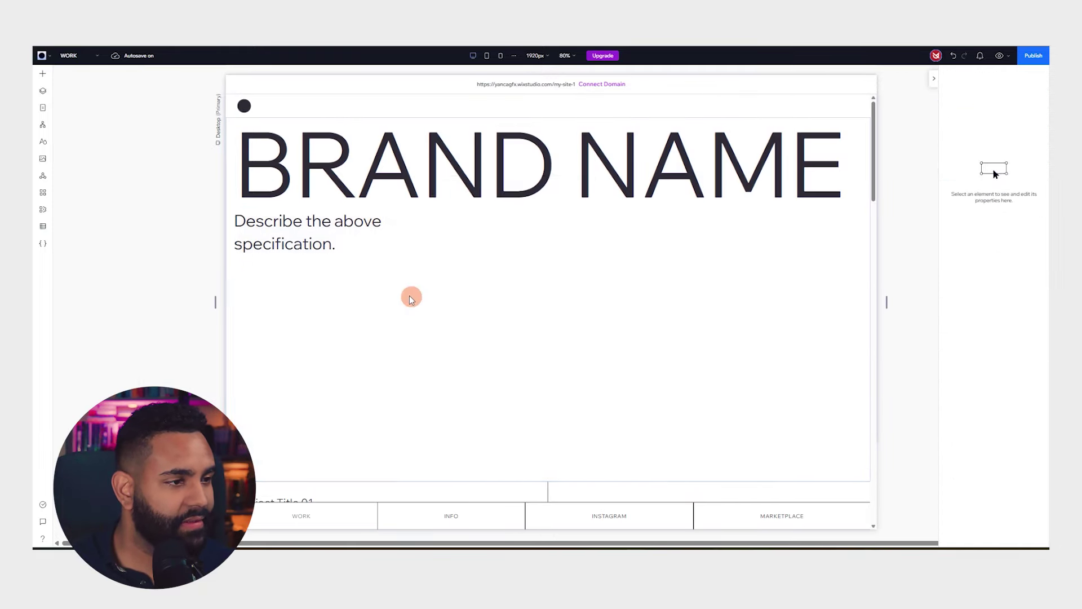
click(314, 242)
click(314, 234)
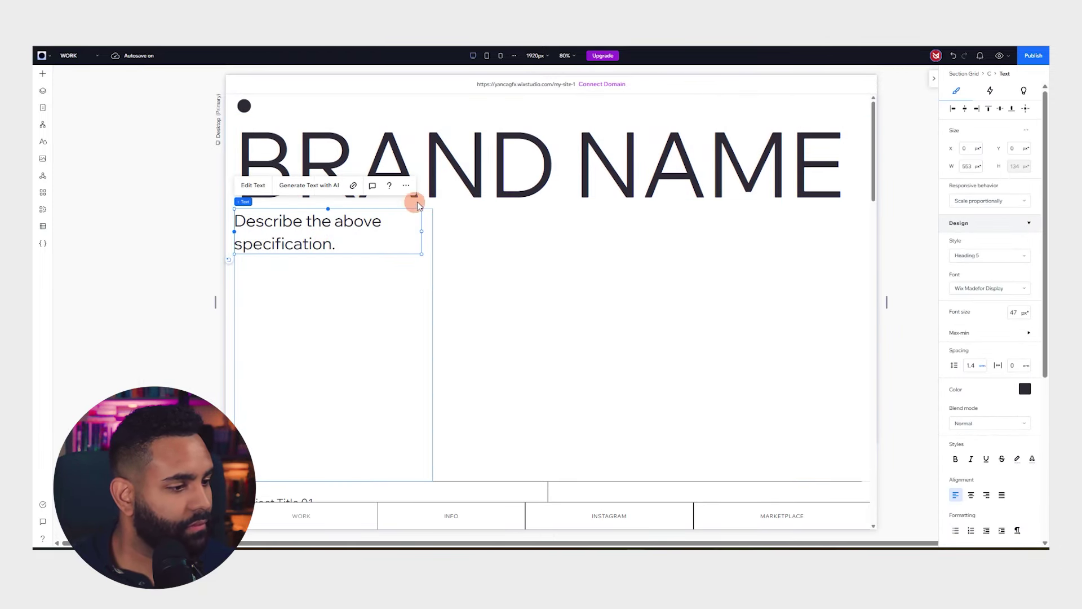
key(Delete)
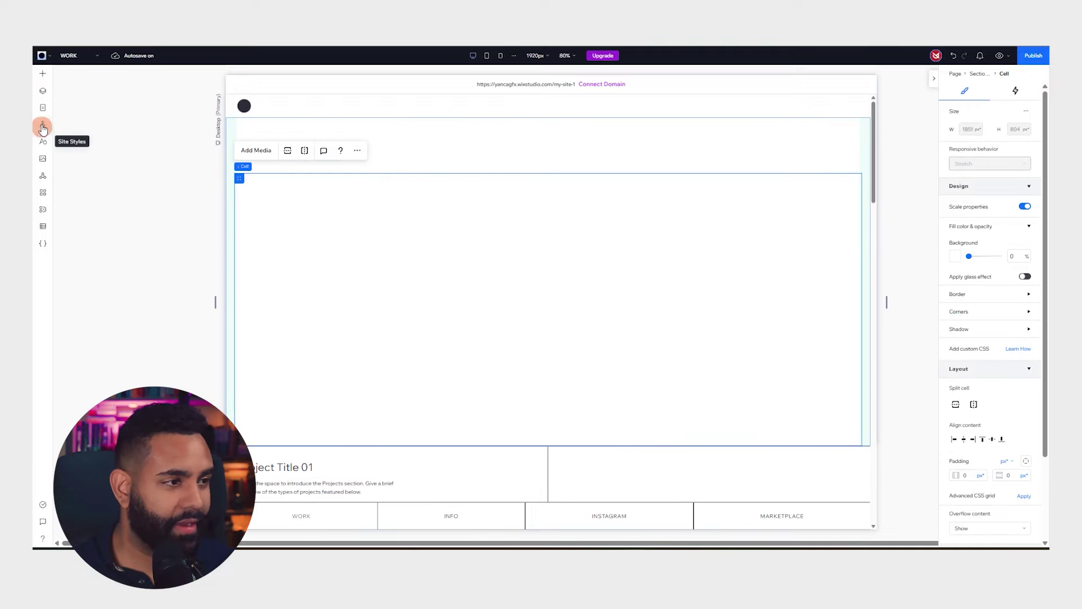
click(42, 73)
drag(189, 115, 583, 328)
Replace the title placeholder with the owner's name and stretch it across the cell's full width
double_click(519, 285)
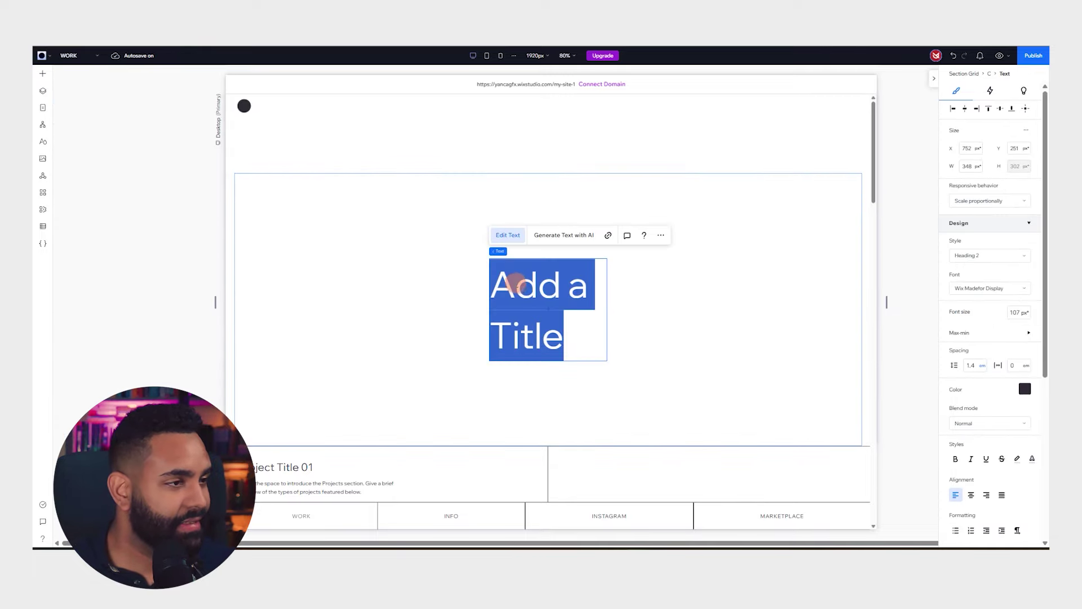
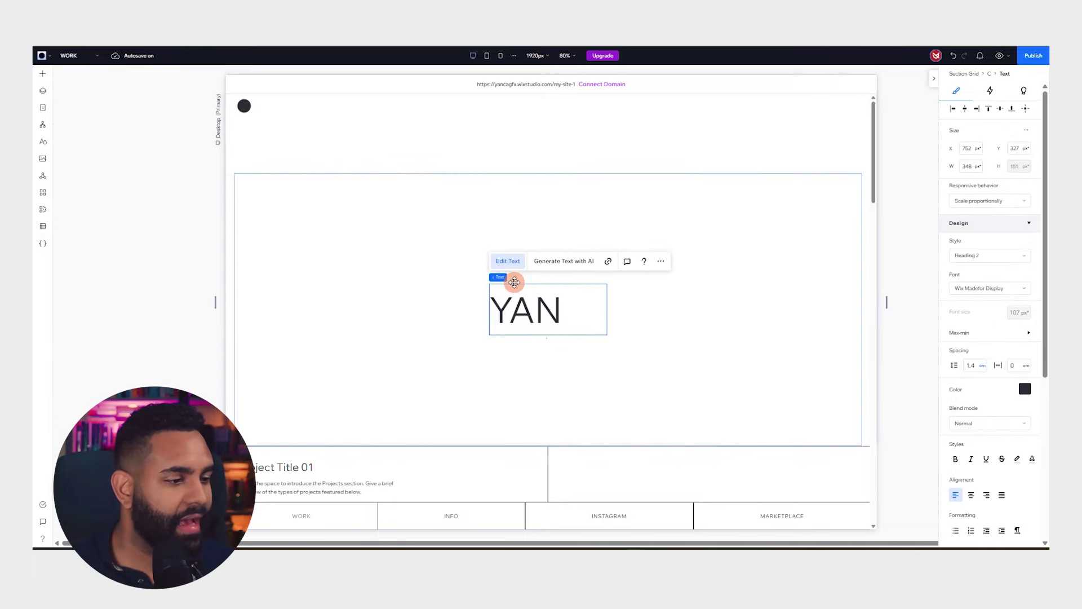
key(Return)
click(341, 209)
drag(551, 263, 861, 290)
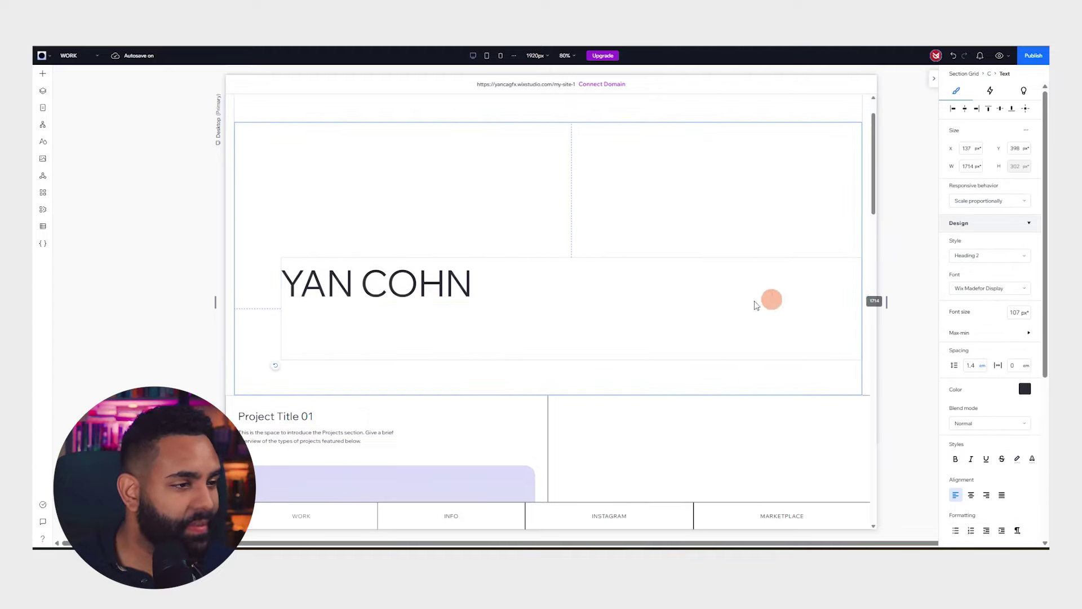
drag(280, 285, 233, 281)
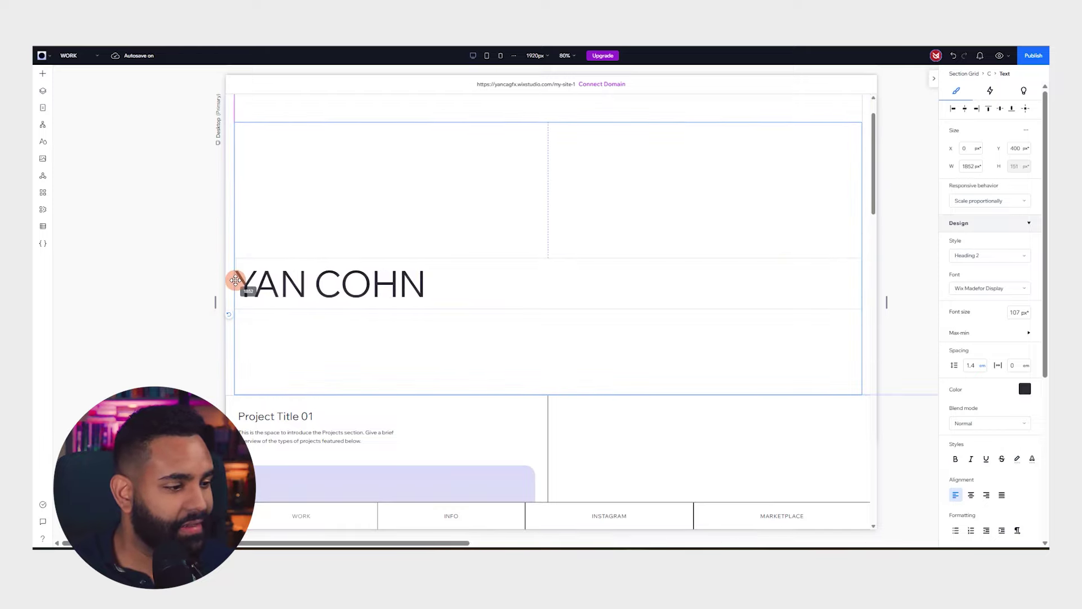
Give the name title the Paragraph 1 style in Humane Black at 300 px
click(996, 255)
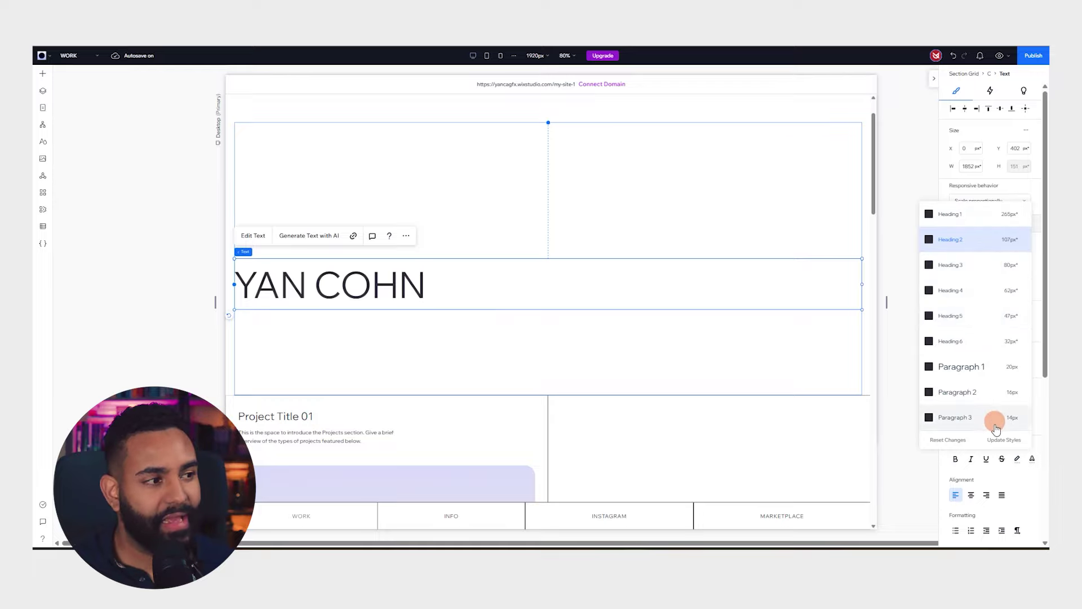
click(984, 367)
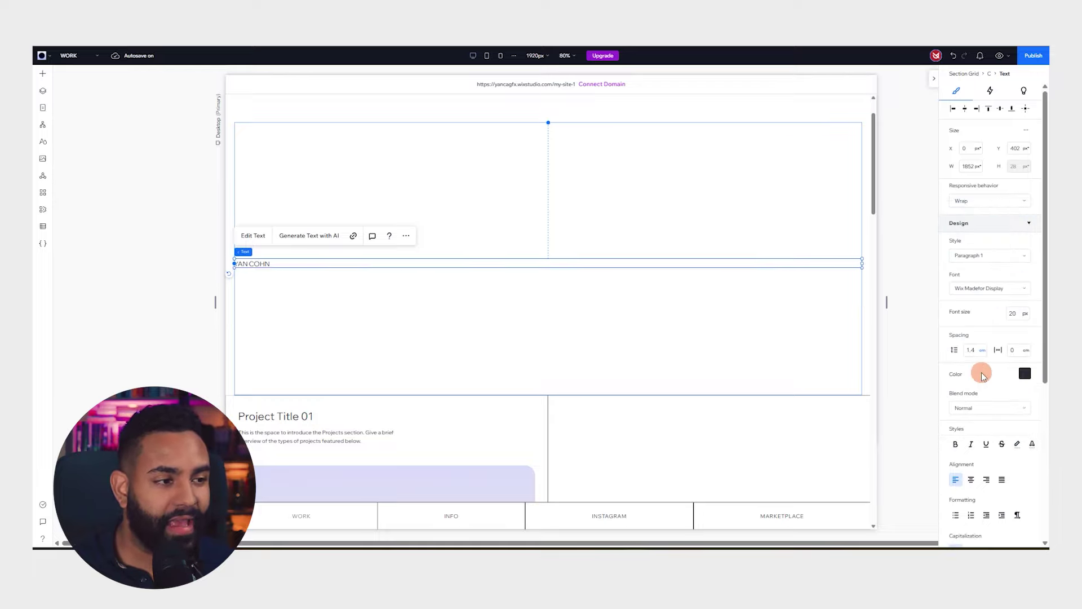
click(1032, 301)
scroll(980, 338, down, 10)
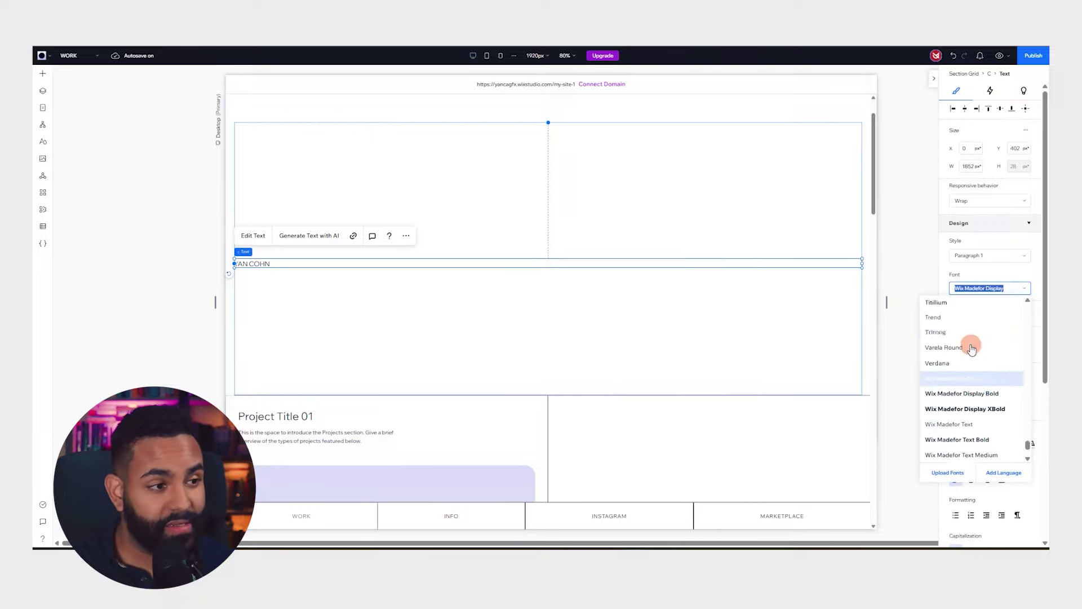
drag(1026, 420, 1042, 284)
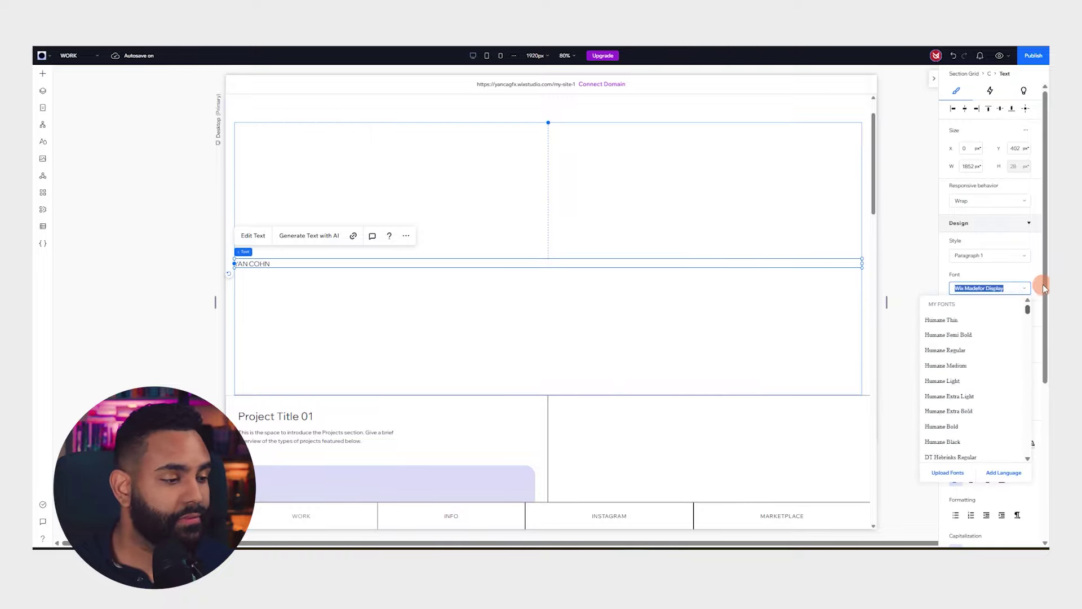
scroll(990, 345, down, 3)
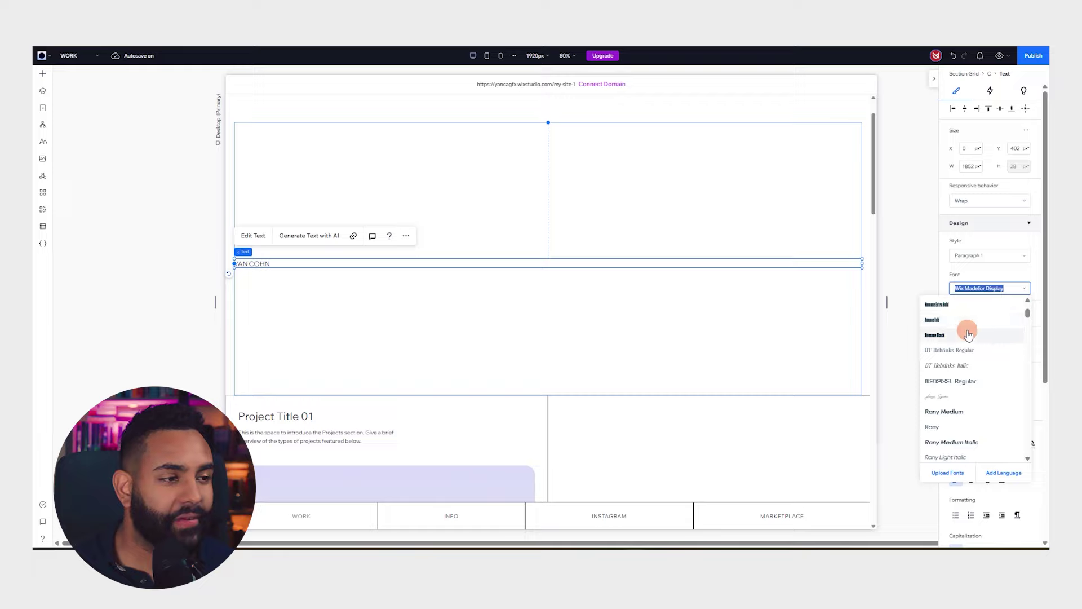
click(949, 334)
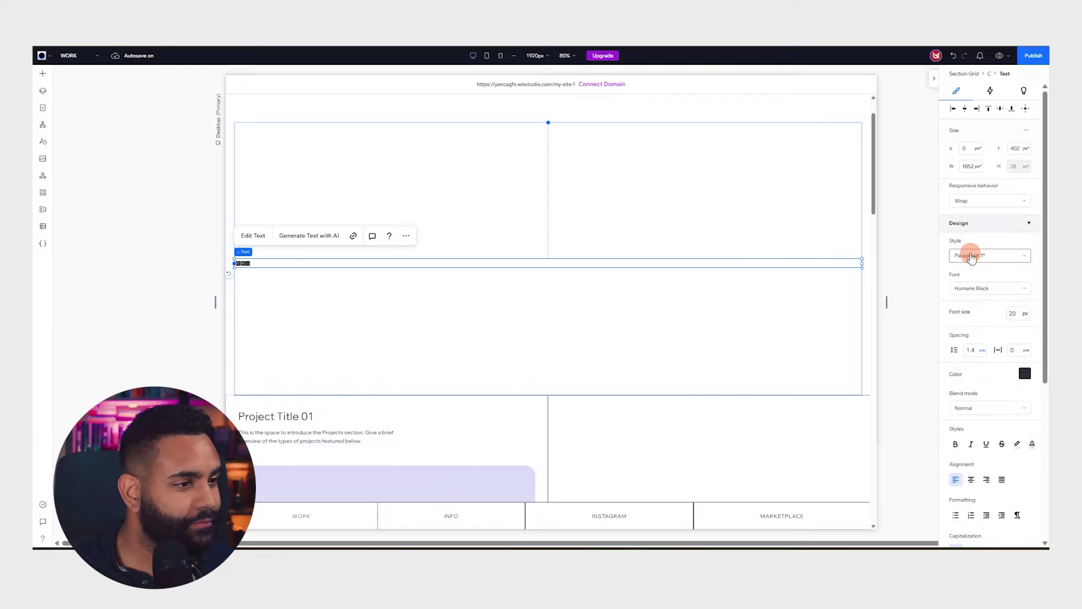
click(1017, 311)
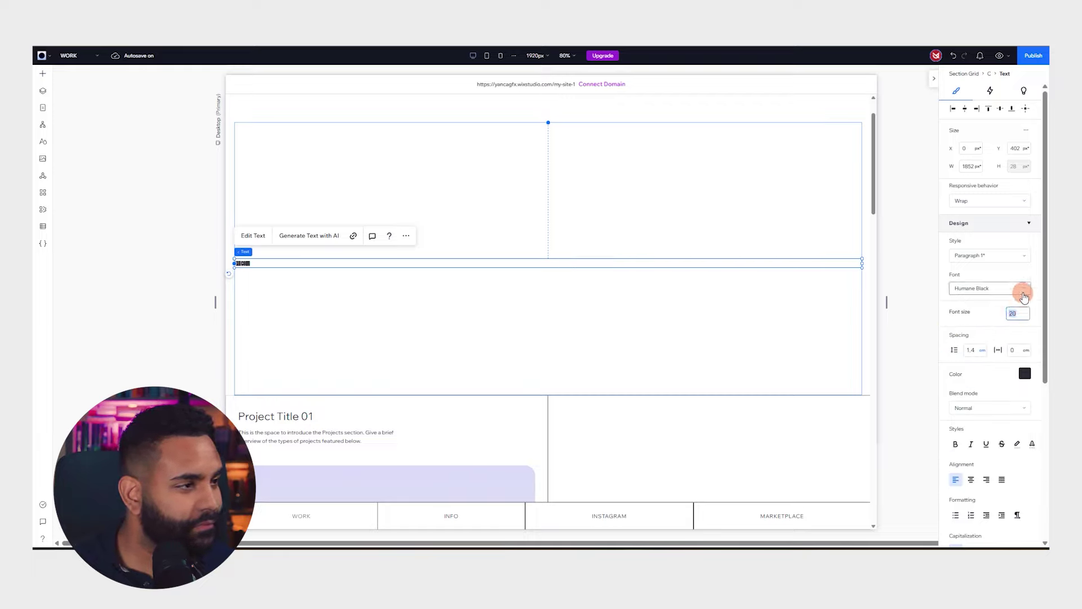
key(Return)
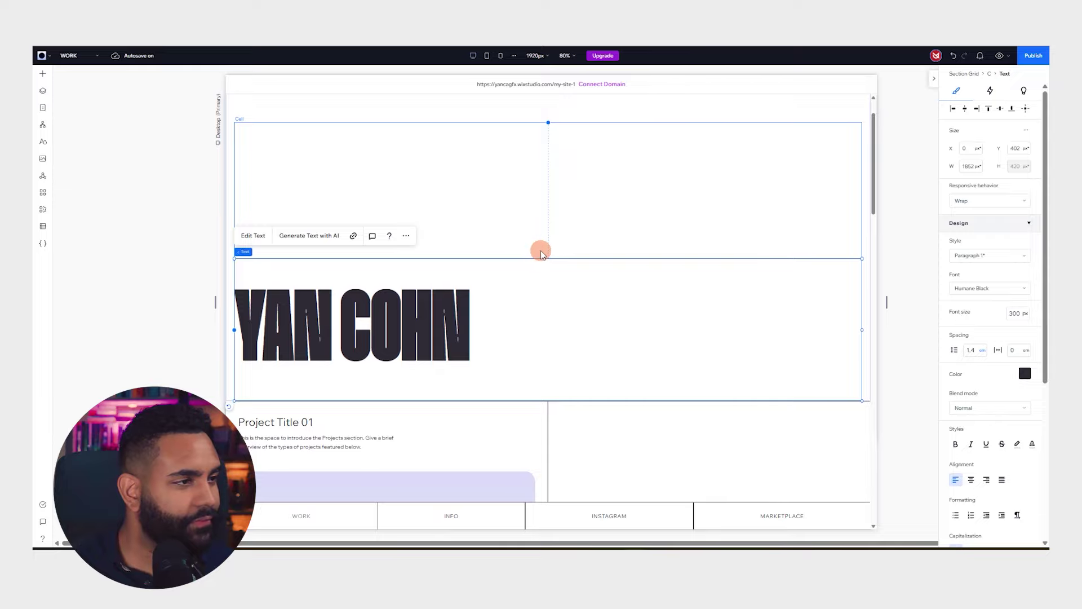
Scale the name title up to 792 px so it fills the hero width, and move it lower
drag(862, 330, 470, 327)
click(473, 258)
click(430, 314)
drag(470, 258, 921, 127)
scroll(698, 206, down, 4)
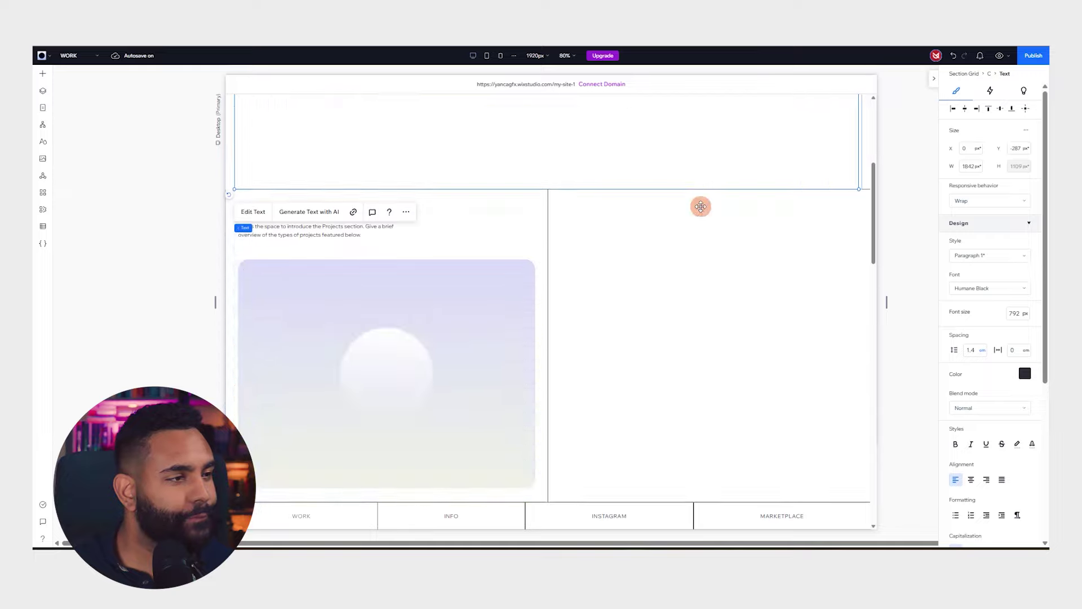
scroll(700, 207, up, 5)
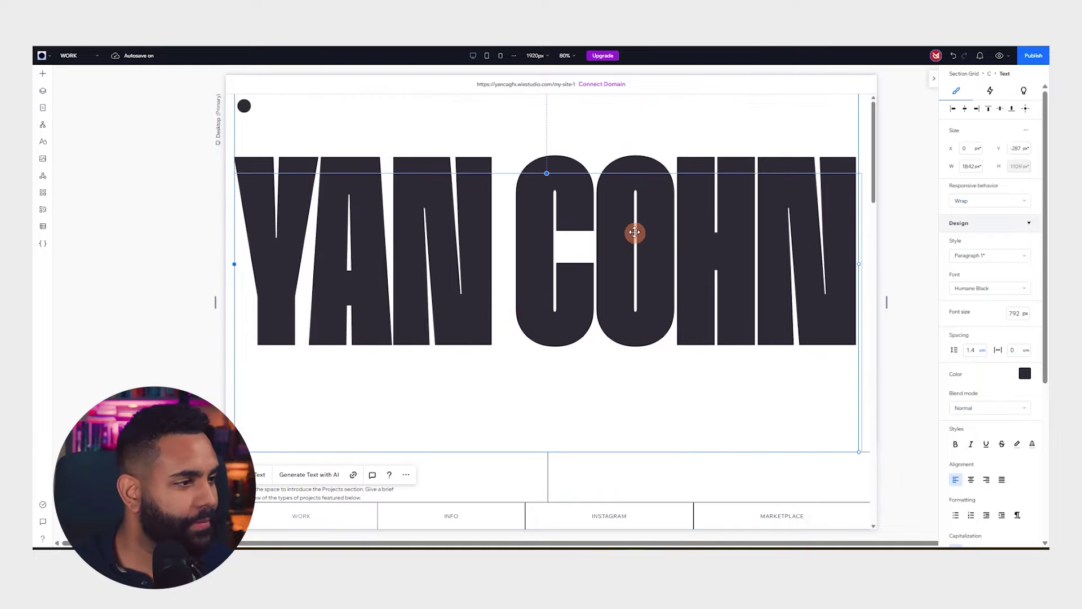
drag(641, 243, 617, 220)
scroll(632, 293, down, 4)
scroll(629, 265, up, 3)
click(804, 442)
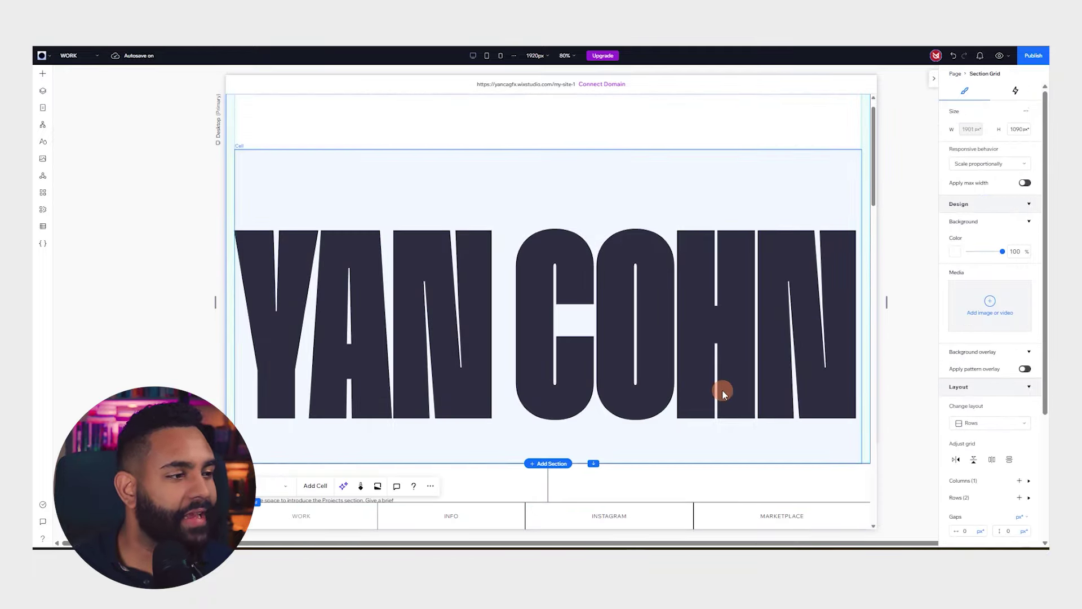
Set the hero section's background colour to black
click(955, 256)
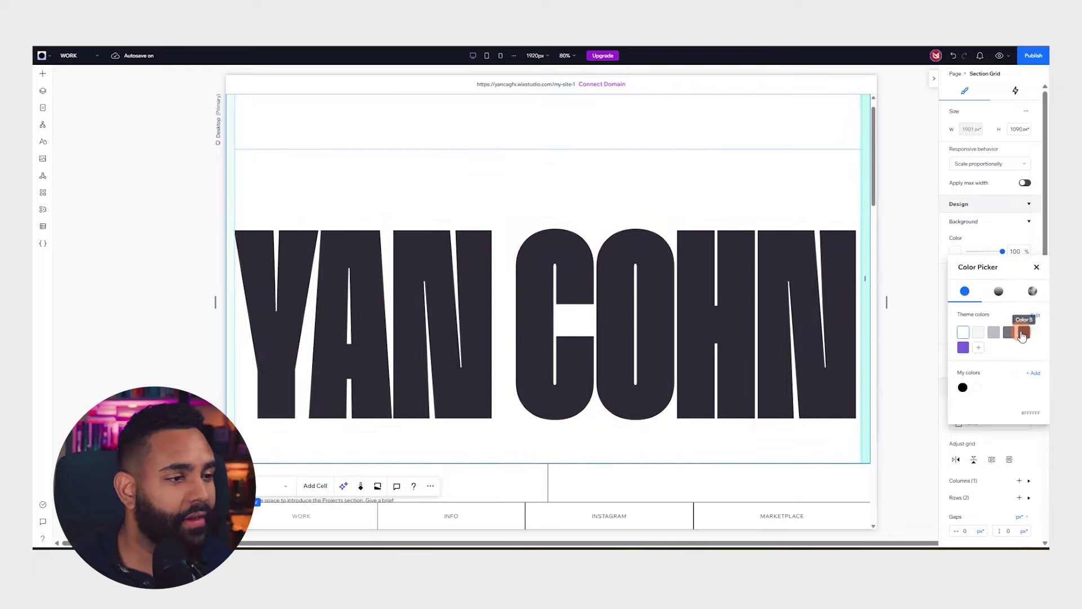
click(1024, 333)
click(962, 387)
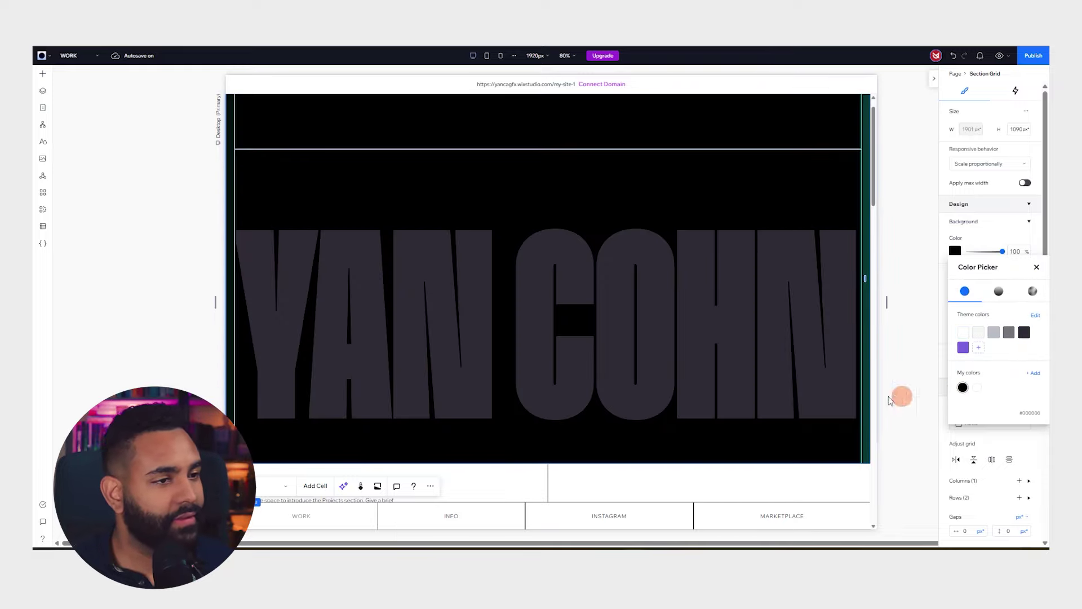
click(701, 350)
Make the huge name title's text white
click(667, 314)
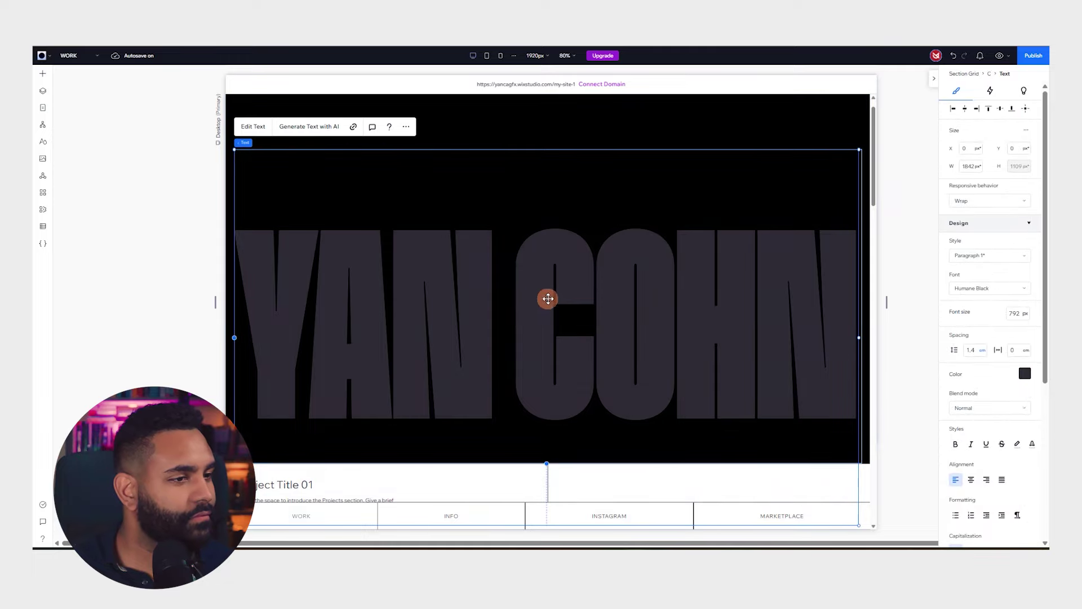
click(1024, 374)
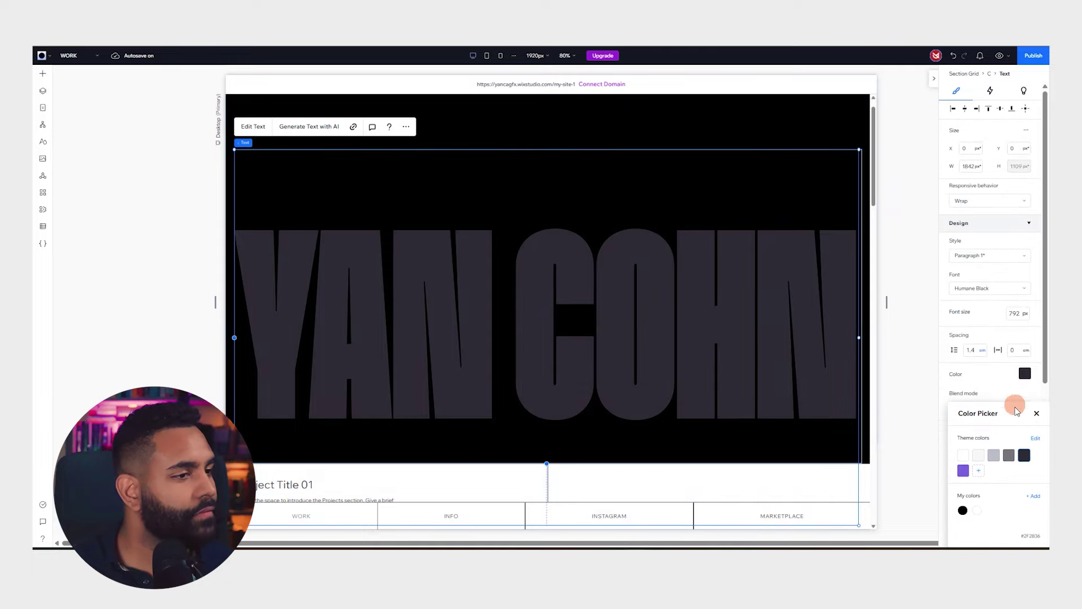
click(962, 454)
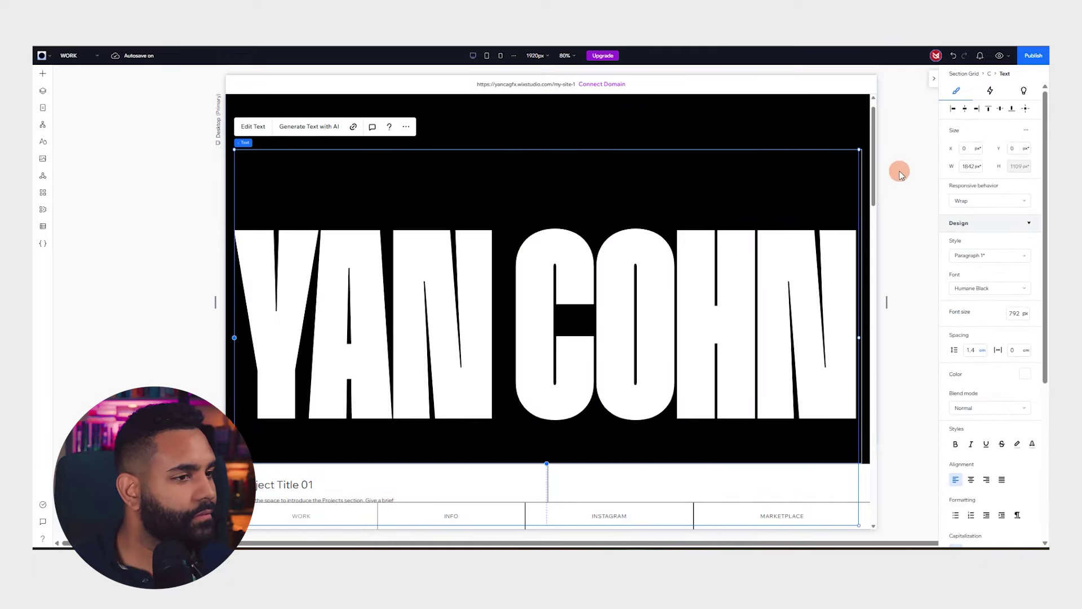
click(901, 169)
click(581, 217)
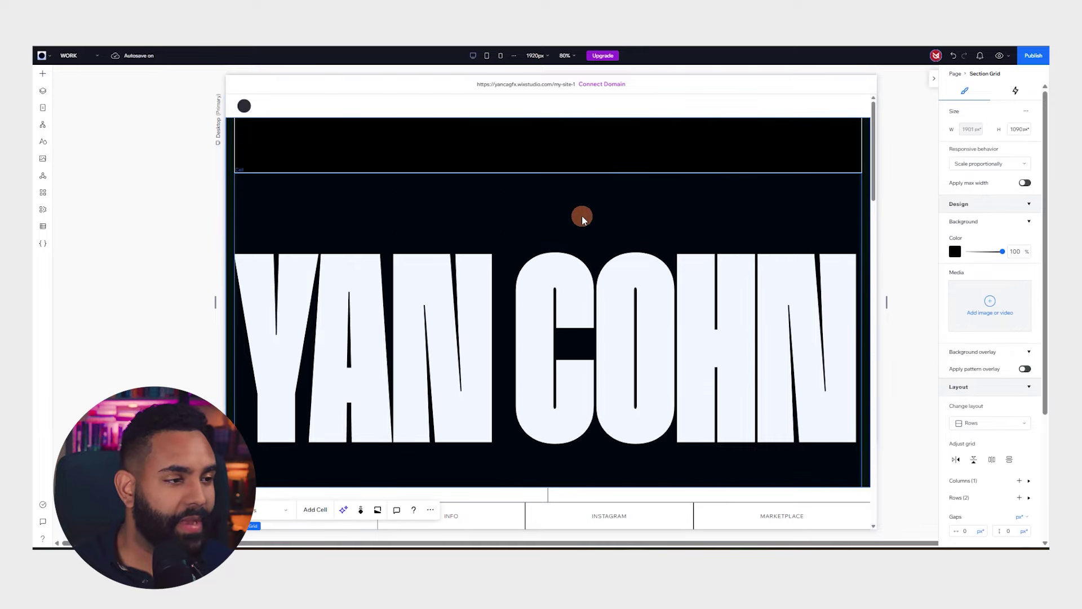
click(462, 236)
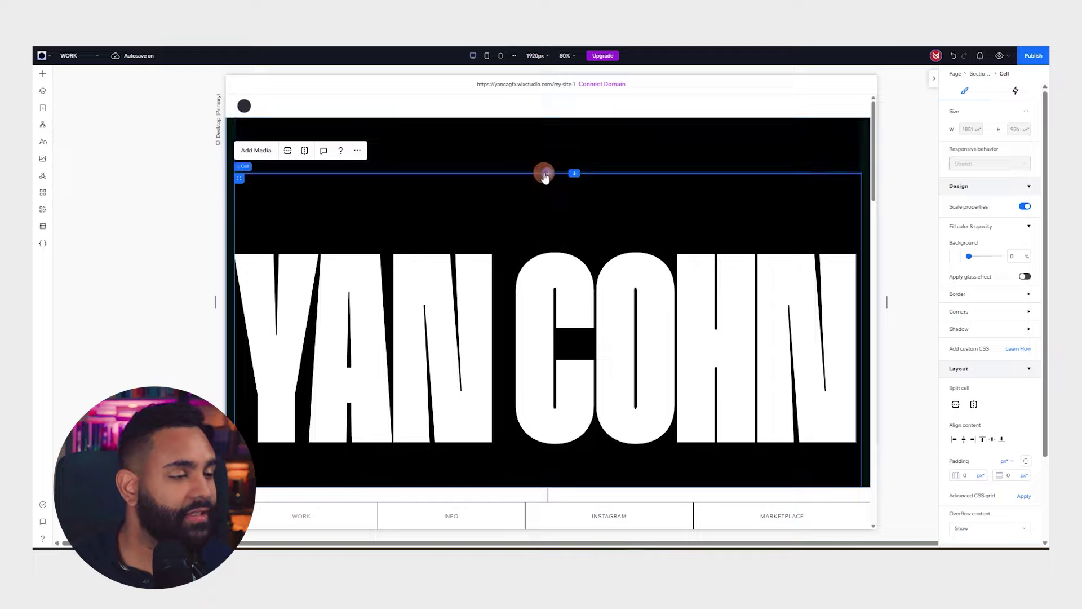
Drag the hero grid's top row boundary down to about 292 px, leaving a black band above the name
mouse_move(575, 171)
mouse_down()
mouse_move(587, 248)
mouse_move(593, 213)
mouse_move(578, 157)
mouse_move(582, 178)
mouse_up()
click(645, 255)
scroll(645, 254, down, 5)
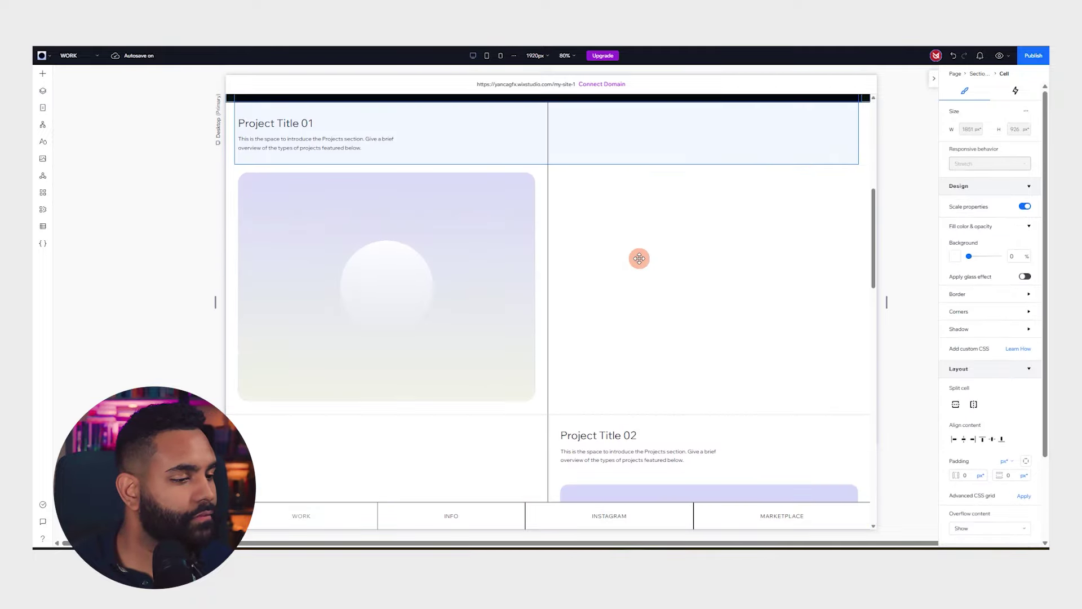
scroll(640, 258, up, 4)
drag(577, 128, 595, 229)
click(486, 170)
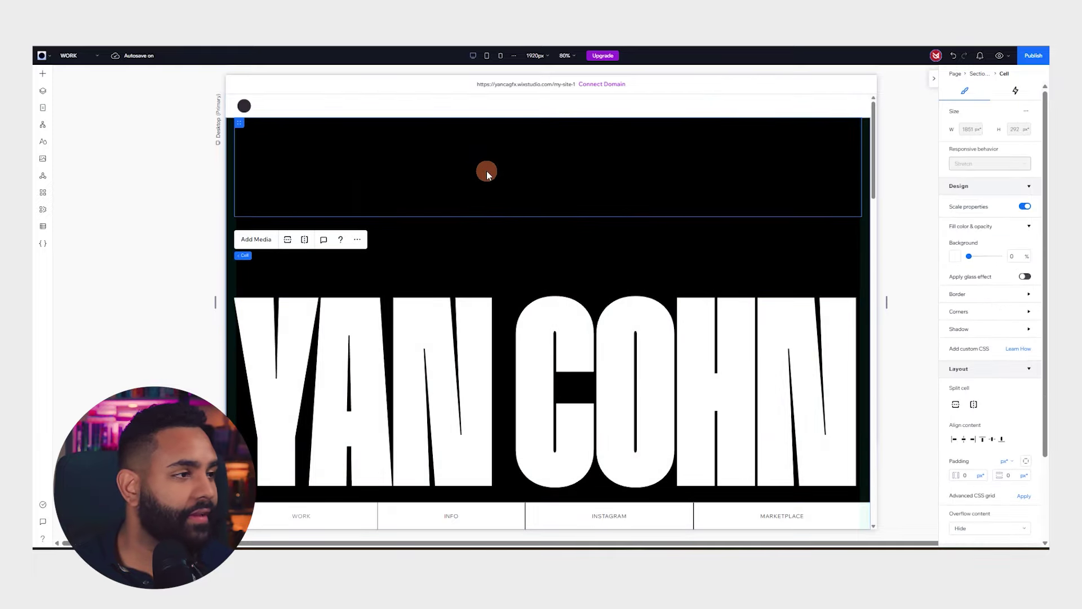
click(552, 290)
click(498, 186)
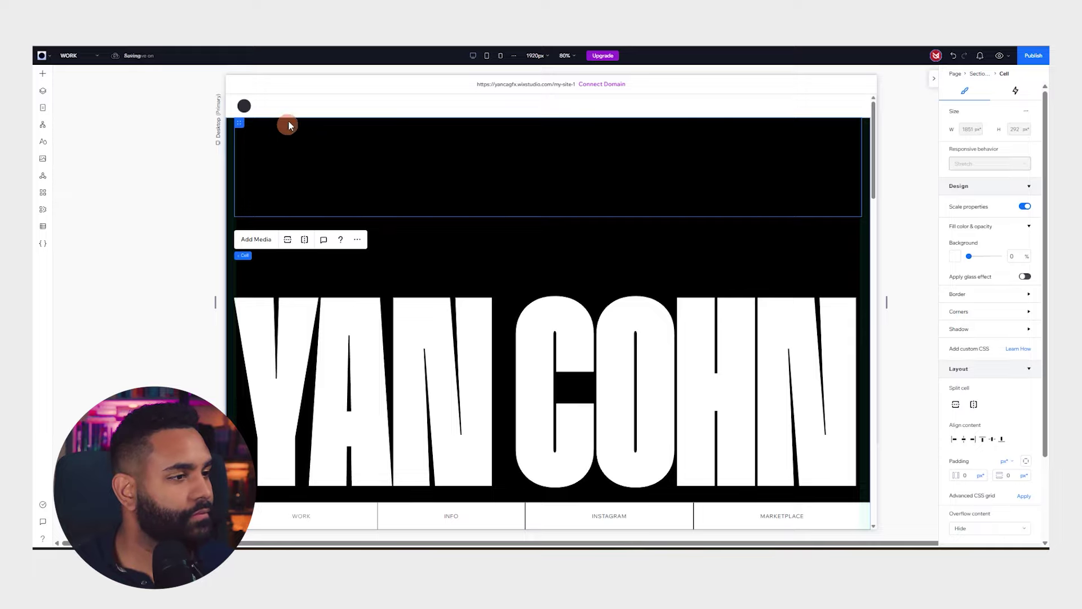
scroll(533, 241, down, 5)
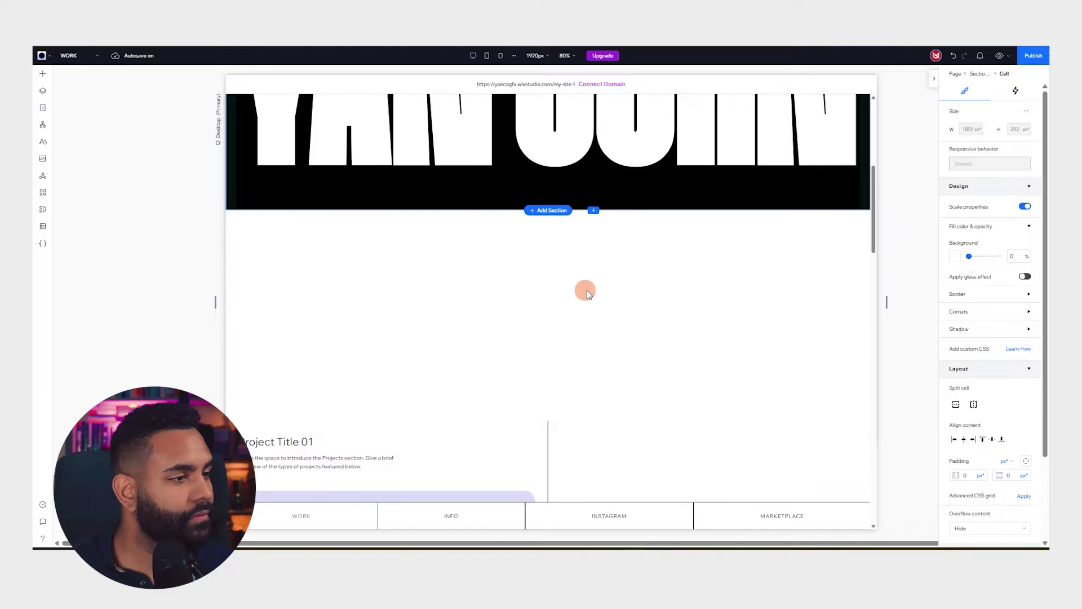
scroll(442, 275, down, 2)
scroll(459, 260, up, 7)
click(342, 233)
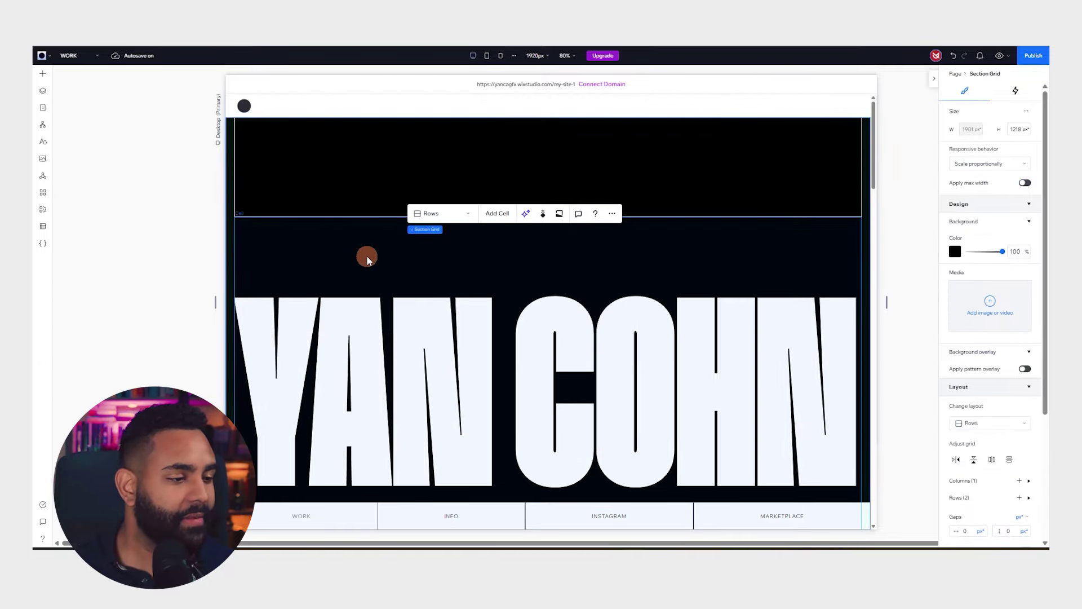
click(341, 166)
click(43, 92)
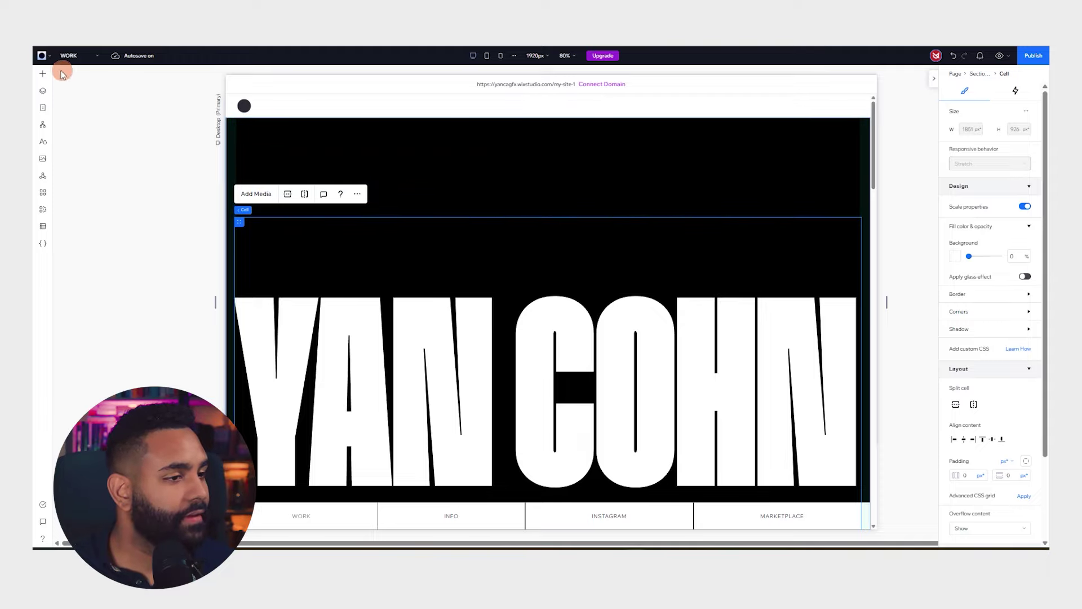
click(61, 73)
Add a new title above the name title and type 'brand design' into it
drag(186, 112, 293, 251)
double_click(329, 262)
text(BRAN)
key(BackSpace)
key(BackSpace)
key(BackSpace)
text(rand)
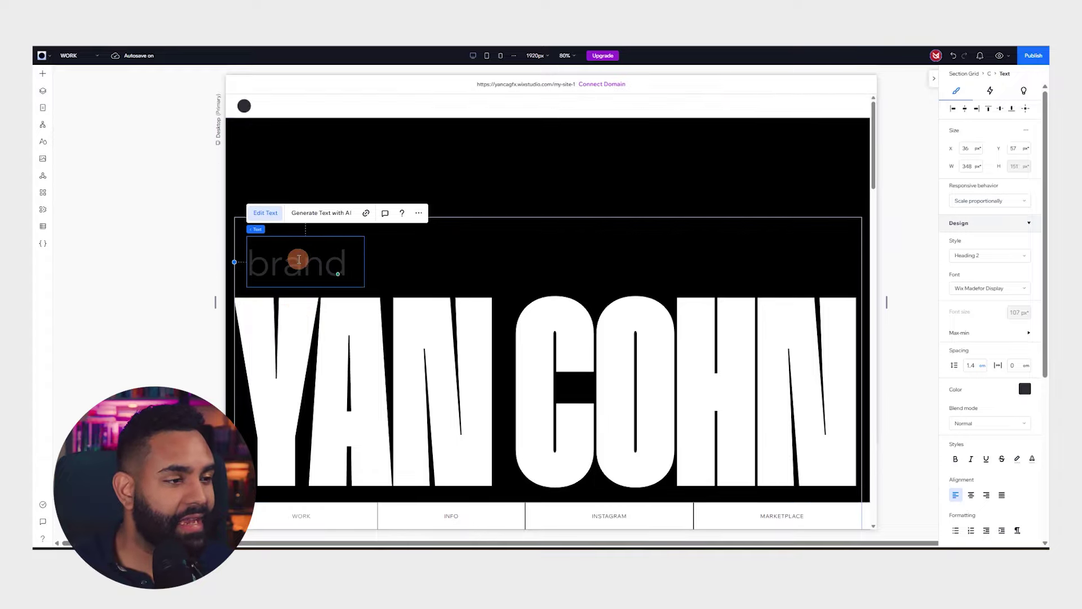
key(Return)
text(desiog)
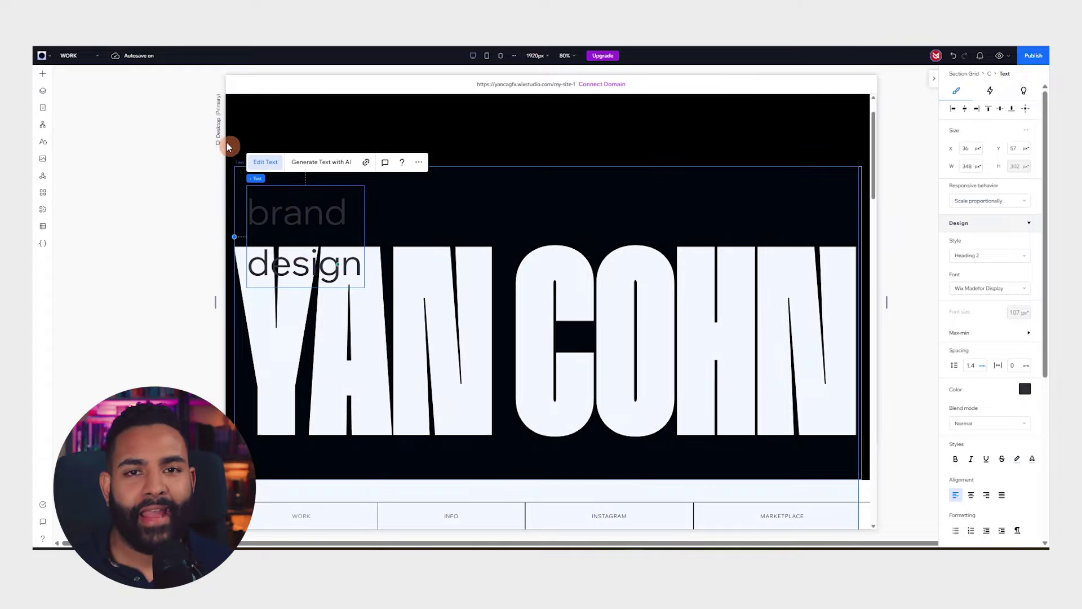
click(135, 215)
Widen the 'brand design' label, colour it white, shrink it to 49 px, and copy it rightward
click(297, 210)
click(282, 210)
click(341, 213)
drag(365, 243, 489, 220)
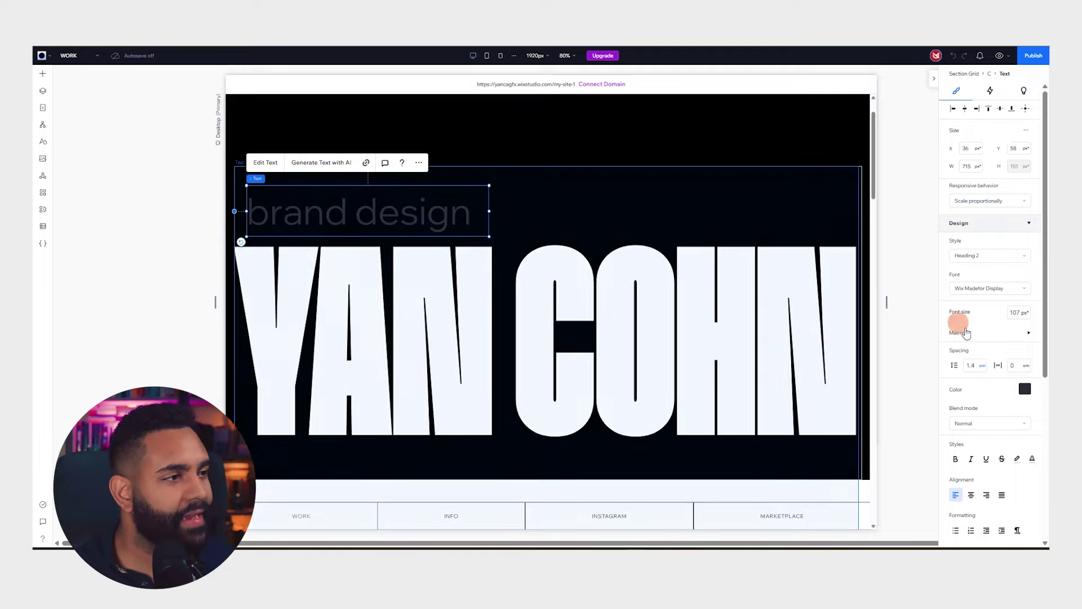
click(1025, 388)
click(973, 458)
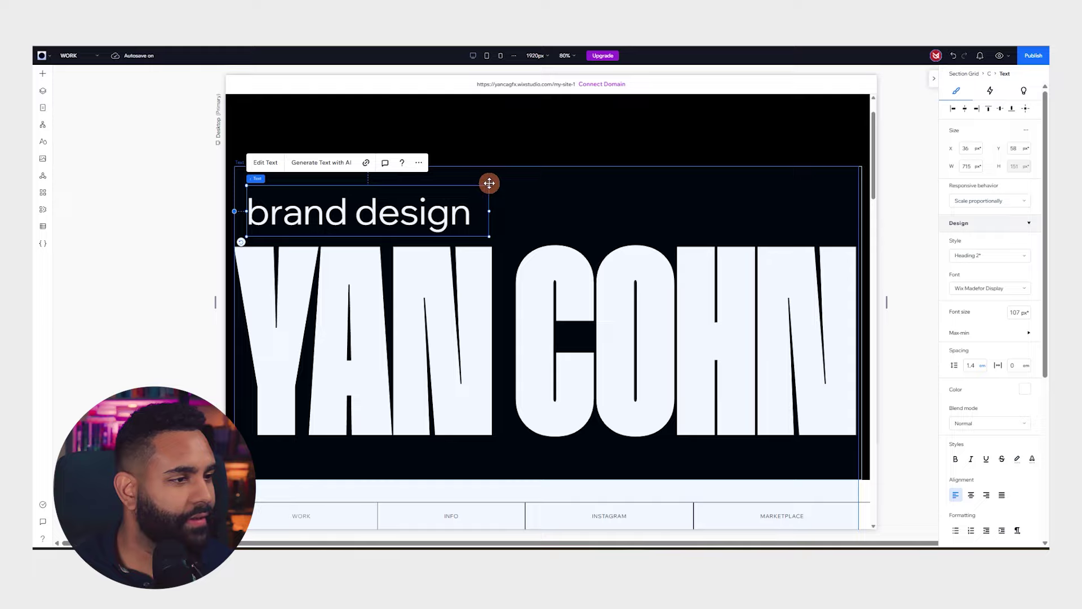
drag(488, 185, 331, 90)
drag(365, 122, 365, 122)
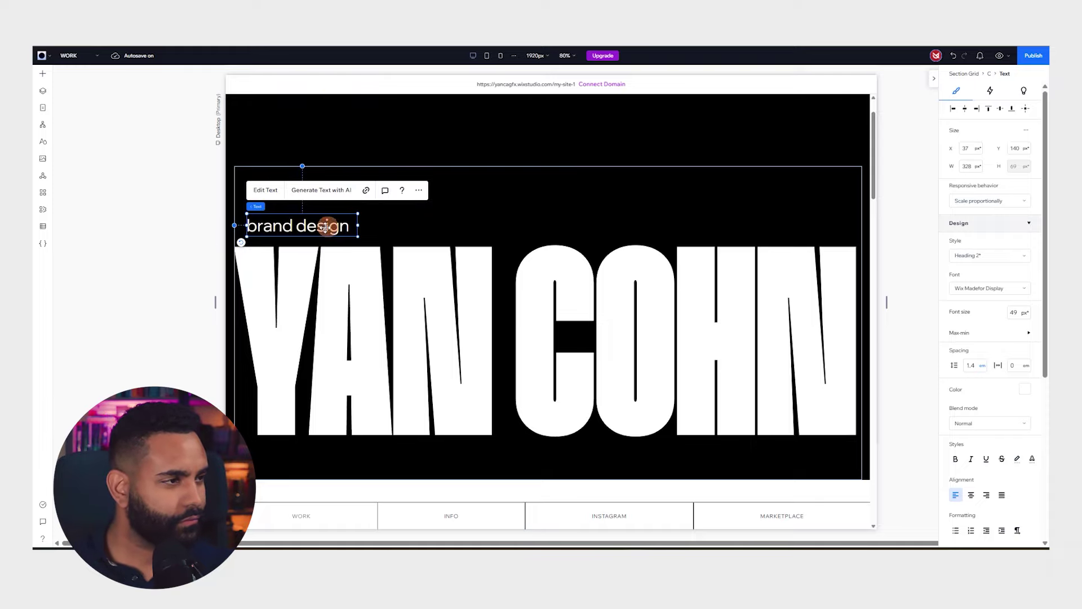
drag(293, 224, 427, 223)
Change the copied label's text to 'marketing' and narrow its box
double_click(417, 225)
text(marketing)
double_click(586, 217)
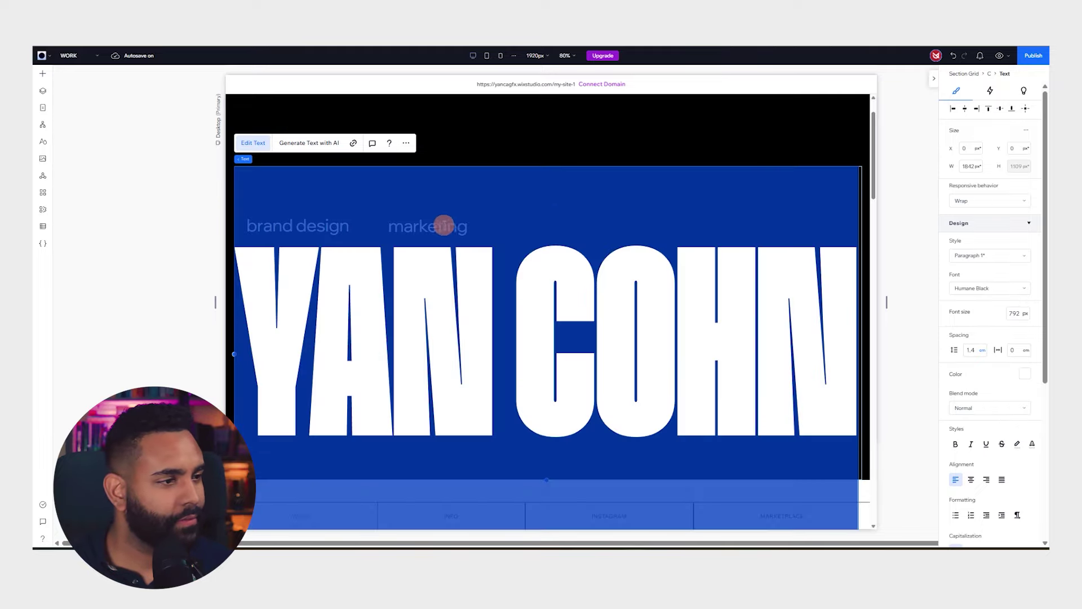
key(Escape)
click(462, 226)
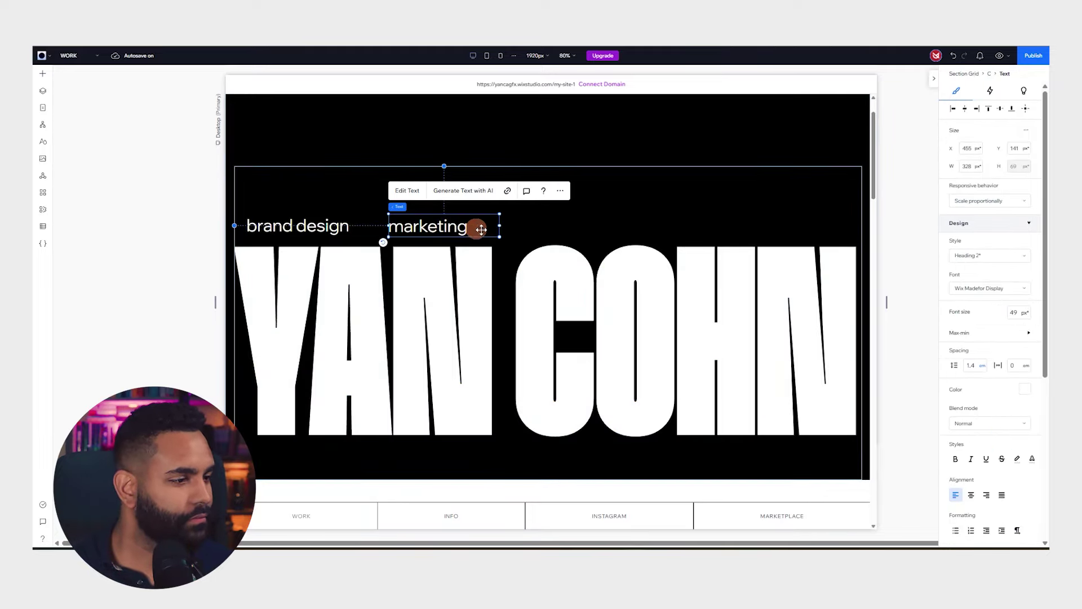
drag(500, 225, 540, 226)
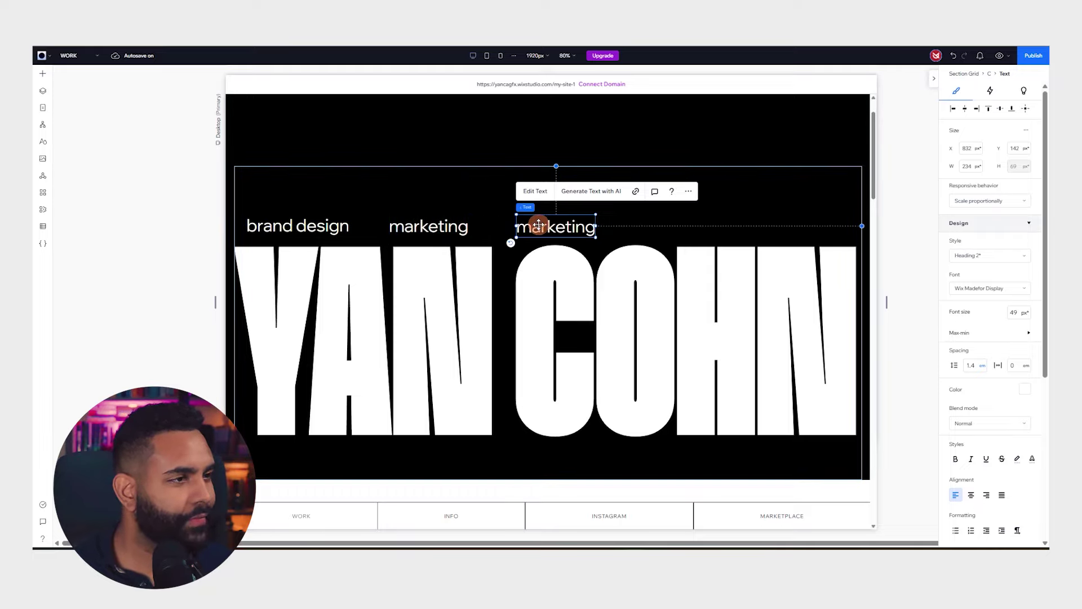
Make the next label read 'graphic design' and widen it to fit one line
double_click(539, 225)
text(gh)
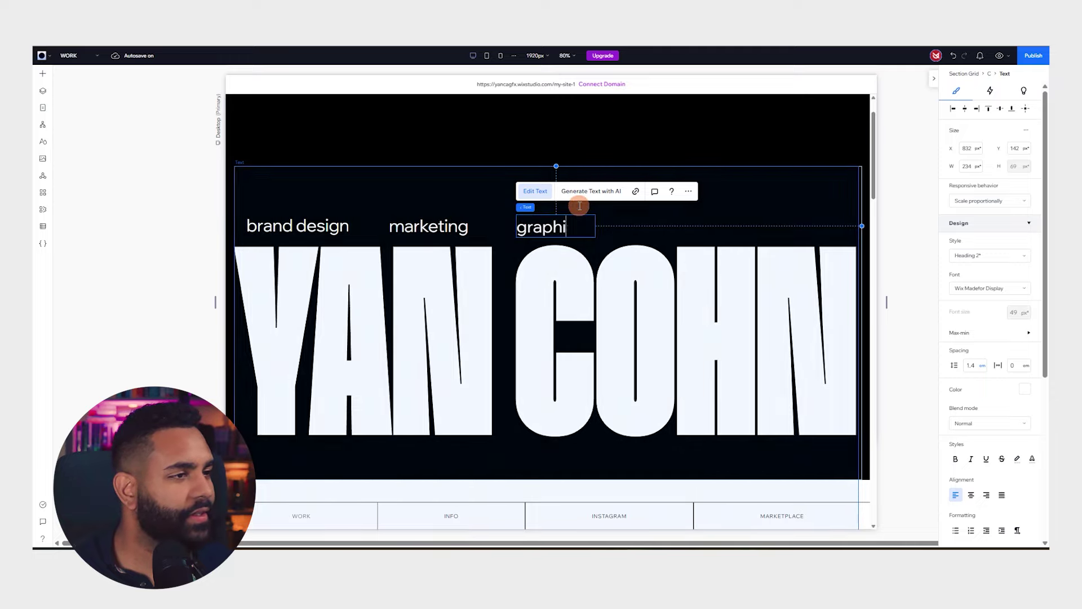
text(aphic design)
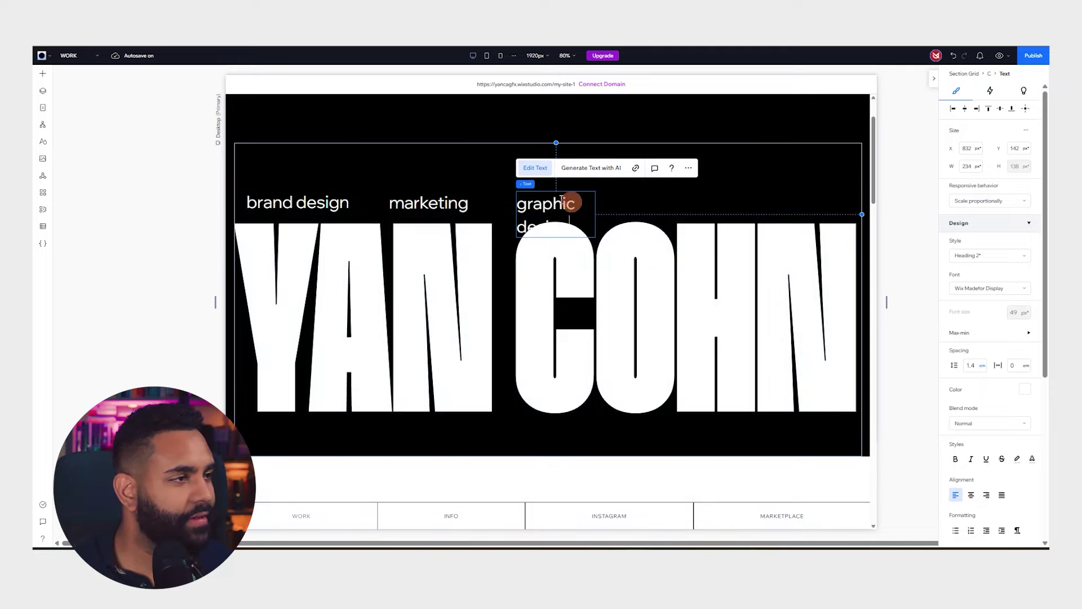
click(312, 175)
click(549, 203)
click(532, 204)
click(527, 204)
drag(594, 211, 639, 208)
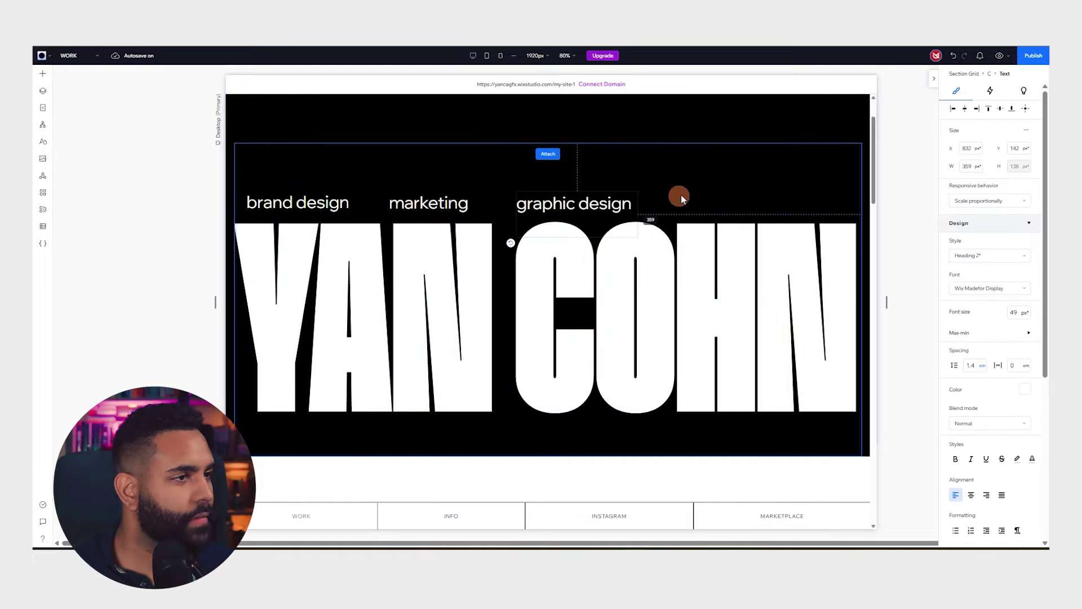
scroll(688, 198, down, 5)
scroll(697, 215, up, 6)
Add a fourth label reading 'creator' and narrow its box to fit the word
drag(570, 247, 712, 247)
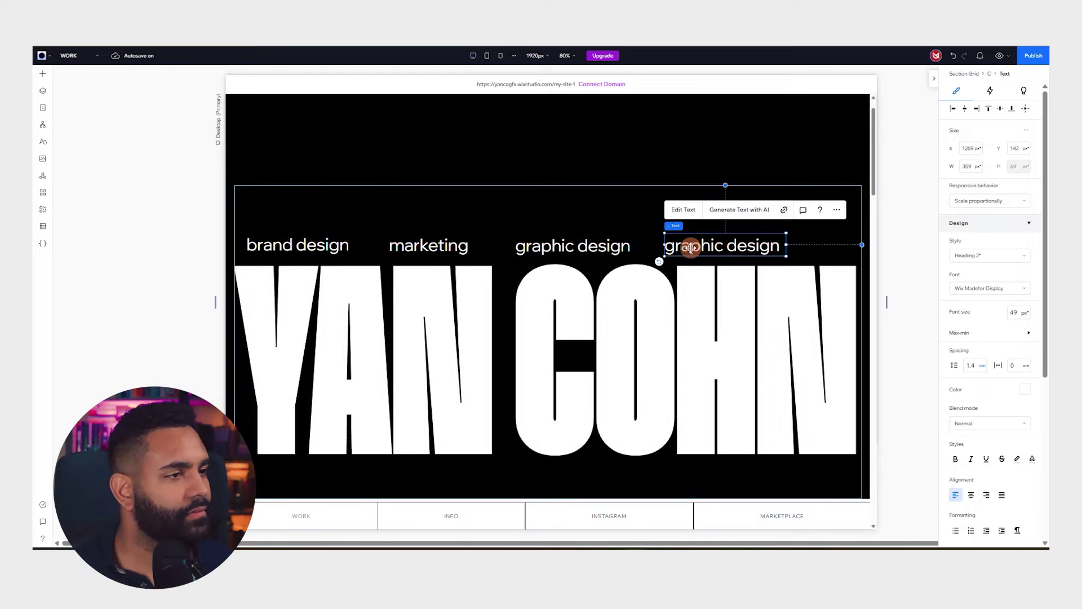
double_click(689, 248)
text(creato)
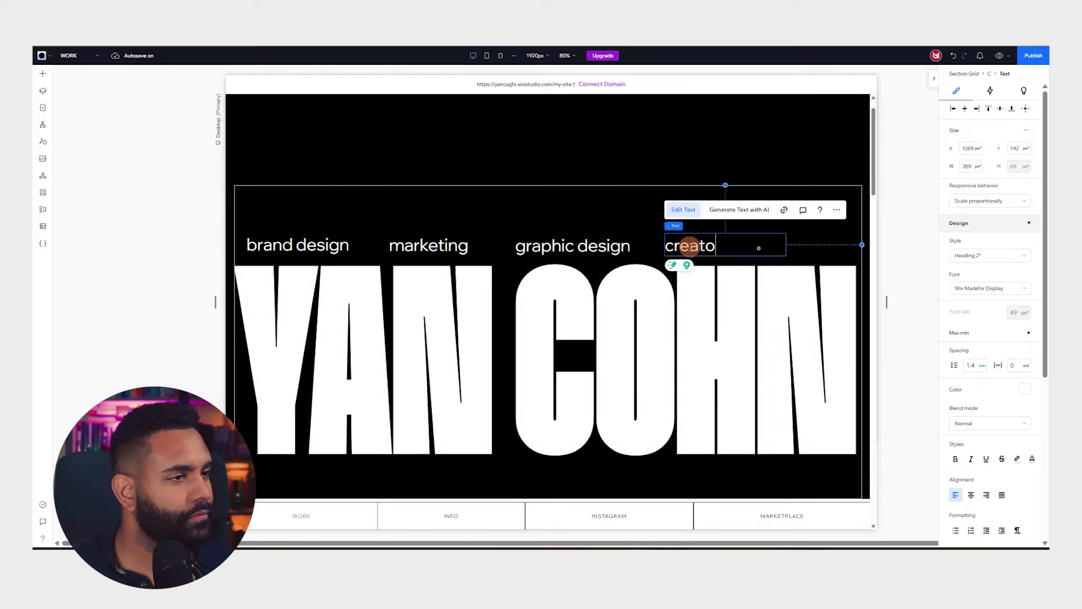
text(r)
drag(722, 249, 701, 238)
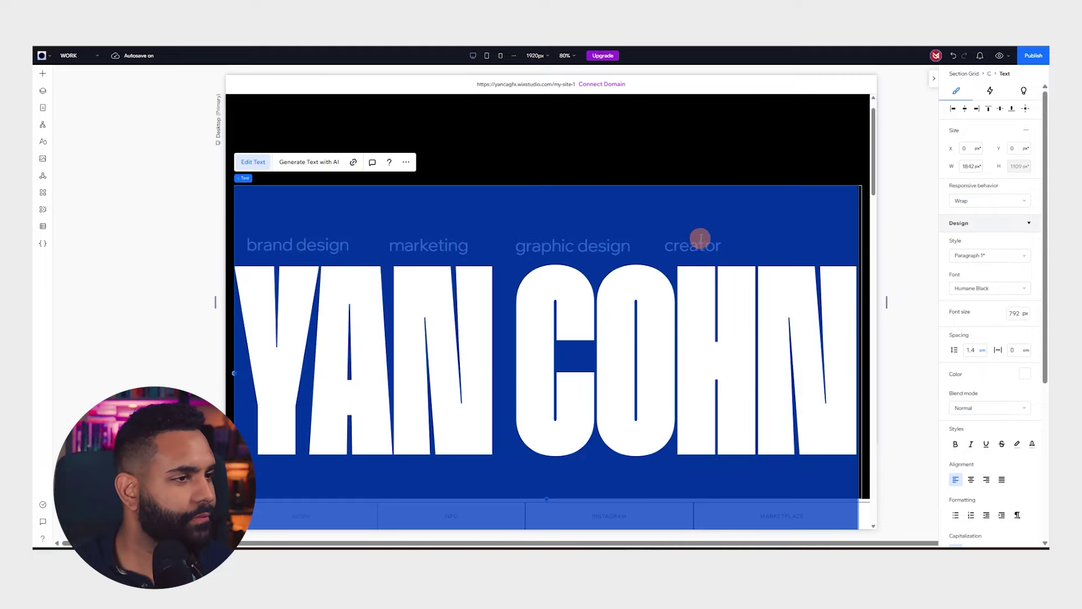
drag(738, 311, 747, 116)
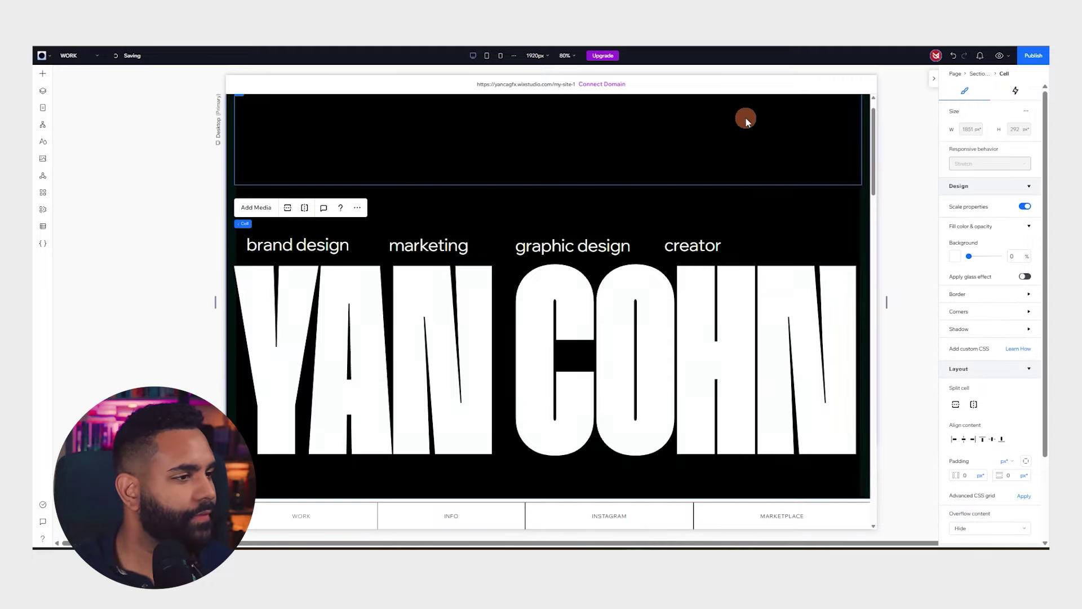
click(692, 245)
drag(786, 245, 722, 248)
Select all four skill labels, widen them so marketing fits one line, stack horizontally and centre
shift+click(572, 246)
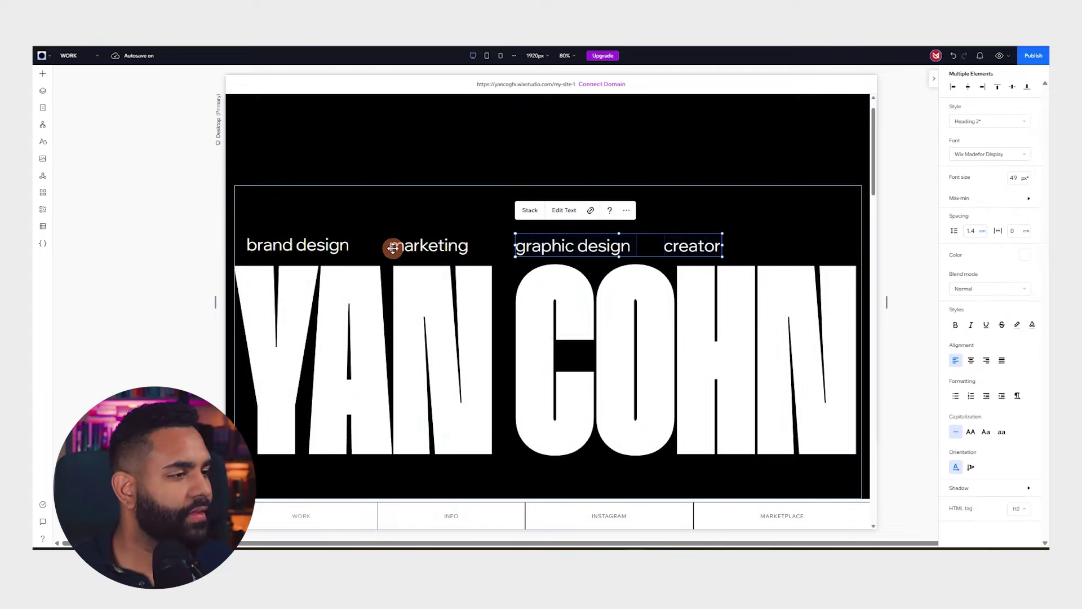
shift+click(392, 248)
shift+click(278, 246)
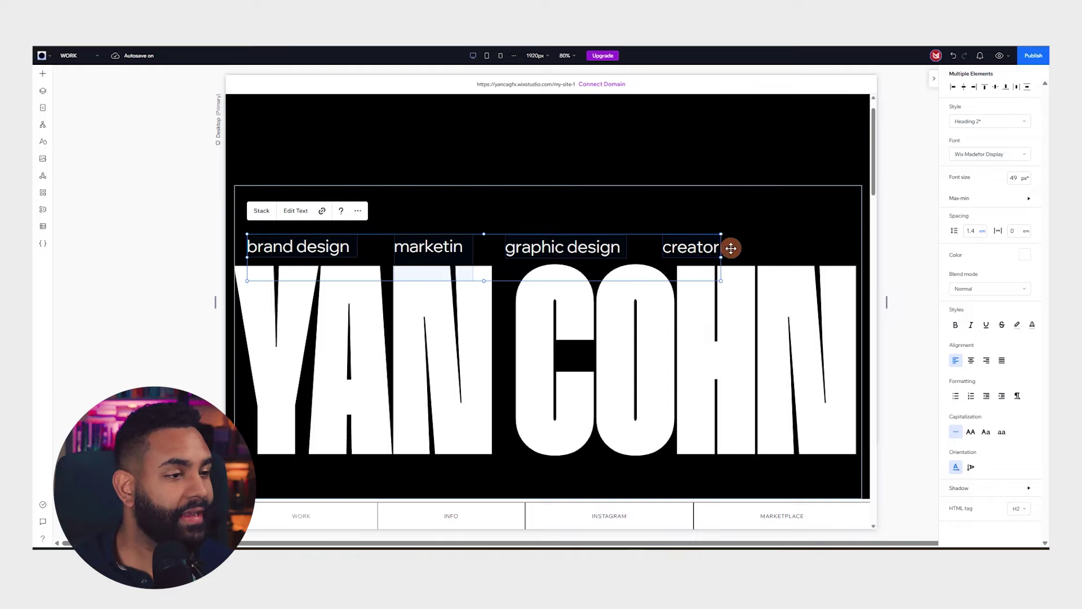
drag(714, 258, 738, 251)
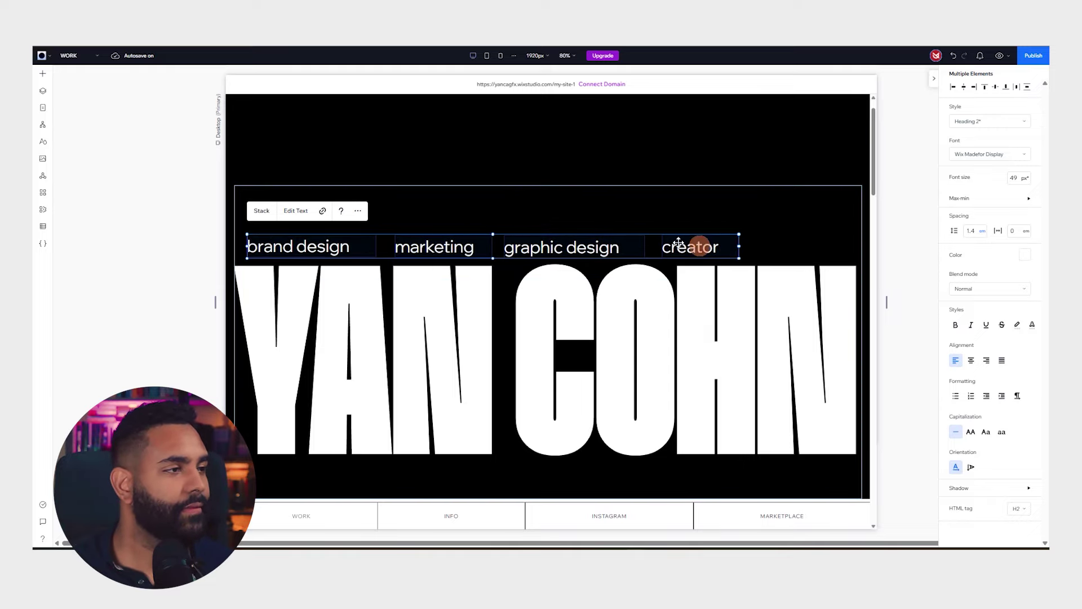
key(shift+s)
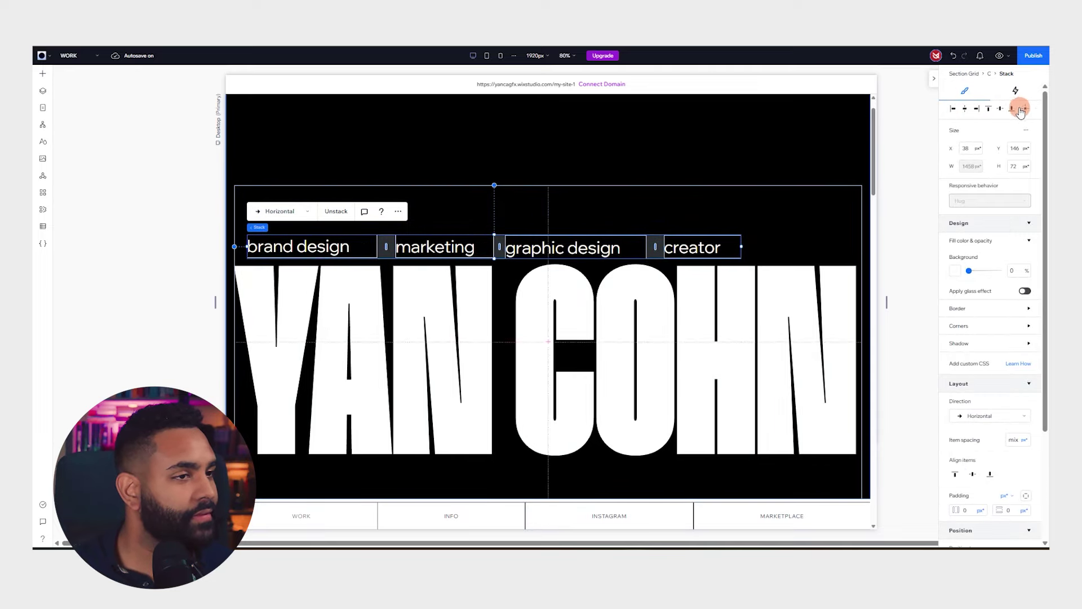
click(964, 109)
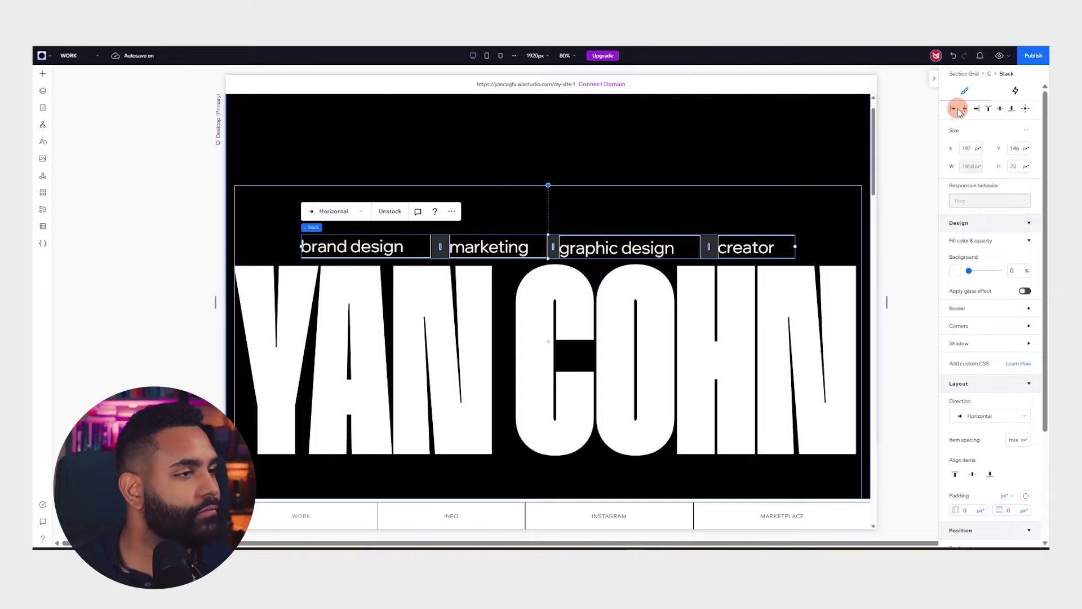
Inspect the hero section, the empty cell above the labels and the header menu bar
click(156, 285)
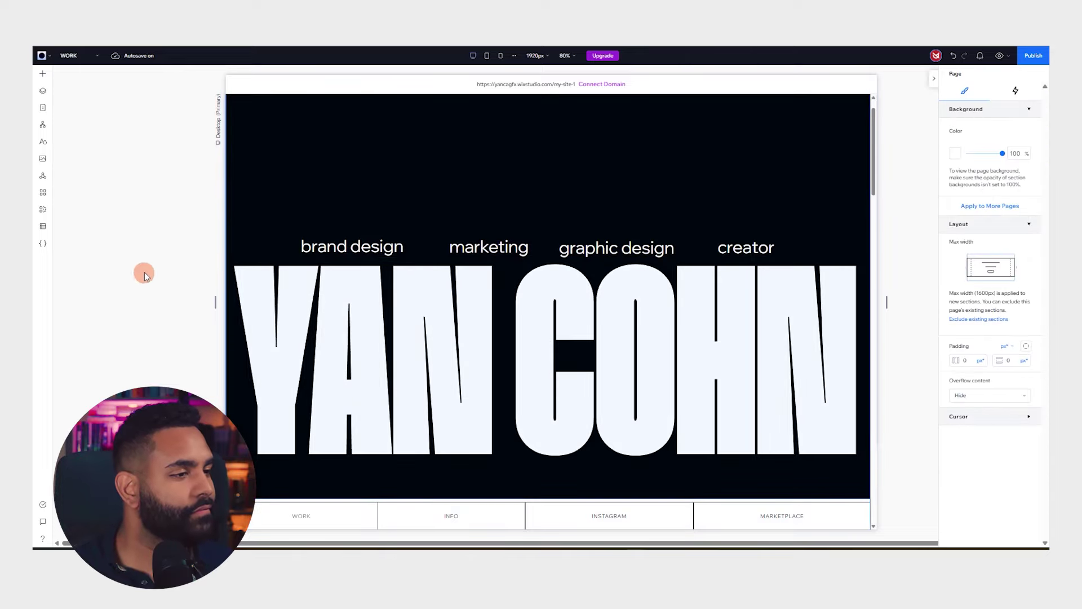
scroll(474, 305, up, 1)
scroll(345, 281, down, 5)
scroll(466, 276, up, 5)
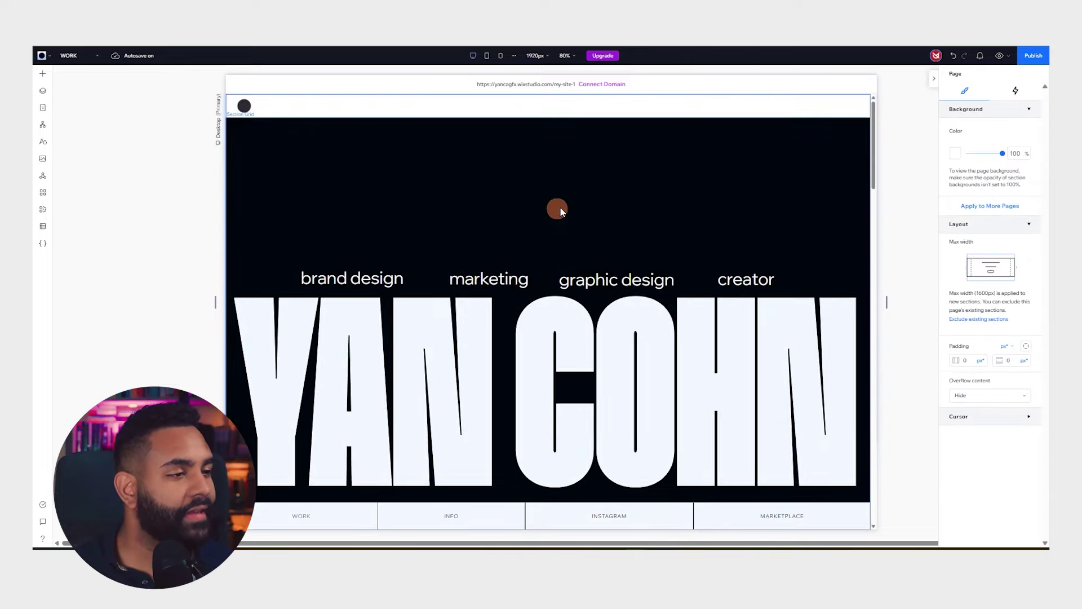
click(443, 135)
click(495, 181)
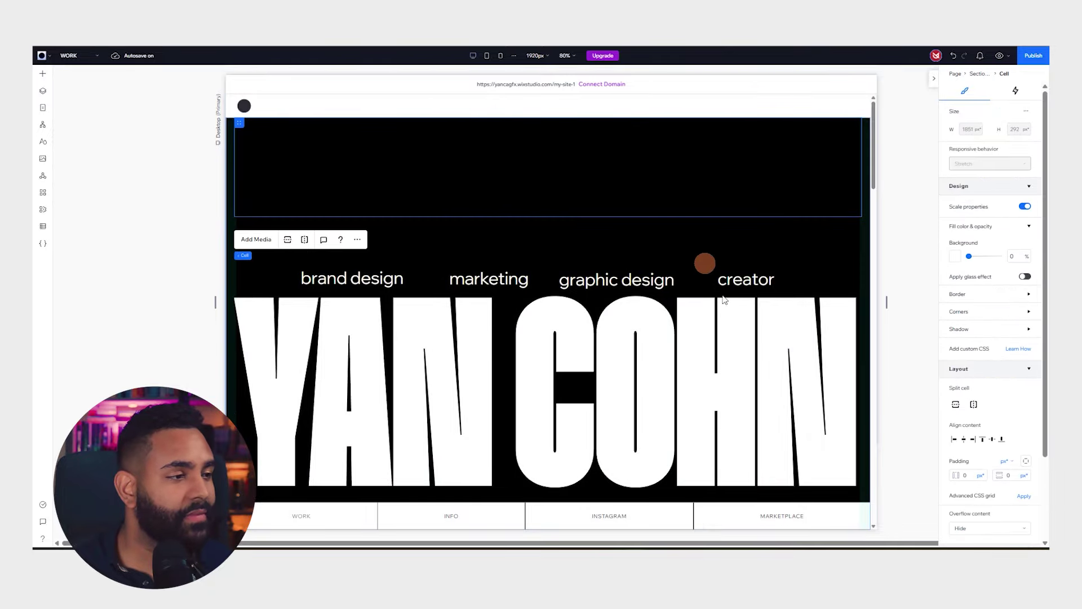
click(480, 514)
scroll(543, 355, down, 5)
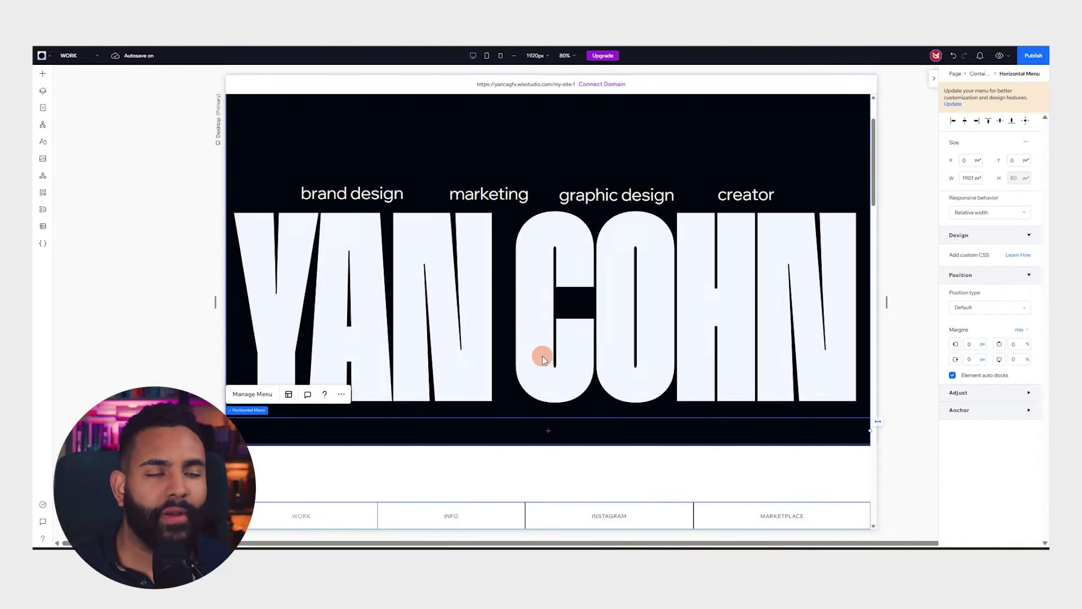
scroll(571, 322, up, 5)
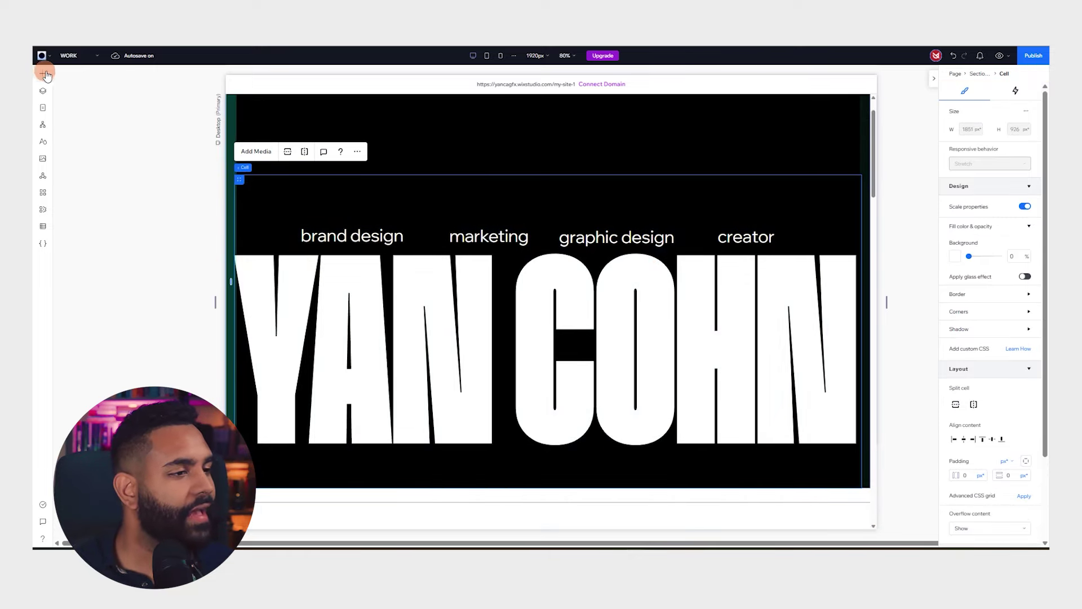
click(44, 74)
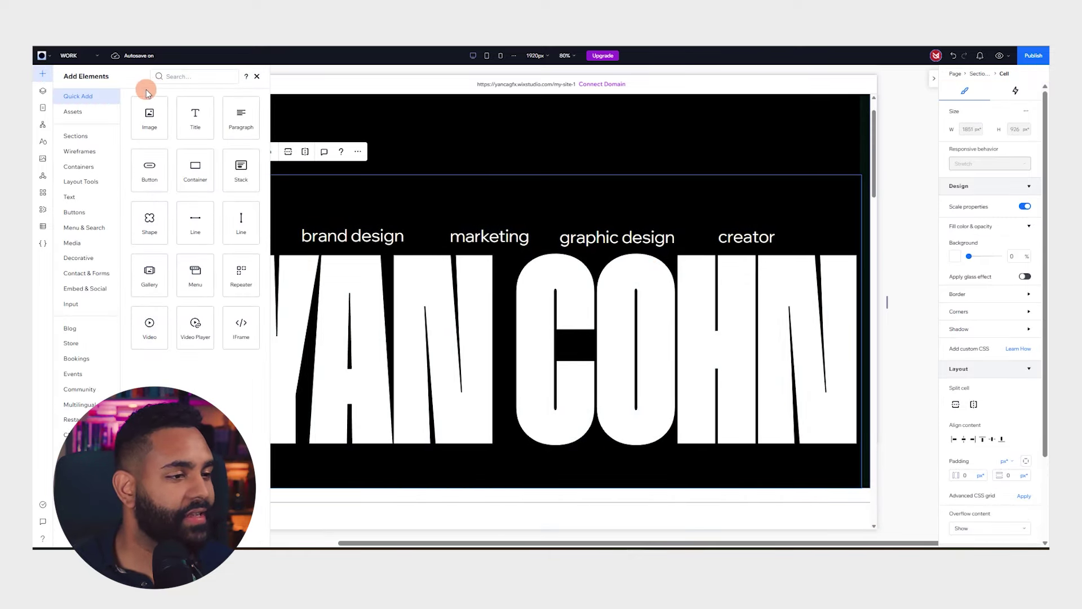
drag(195, 221, 492, 207)
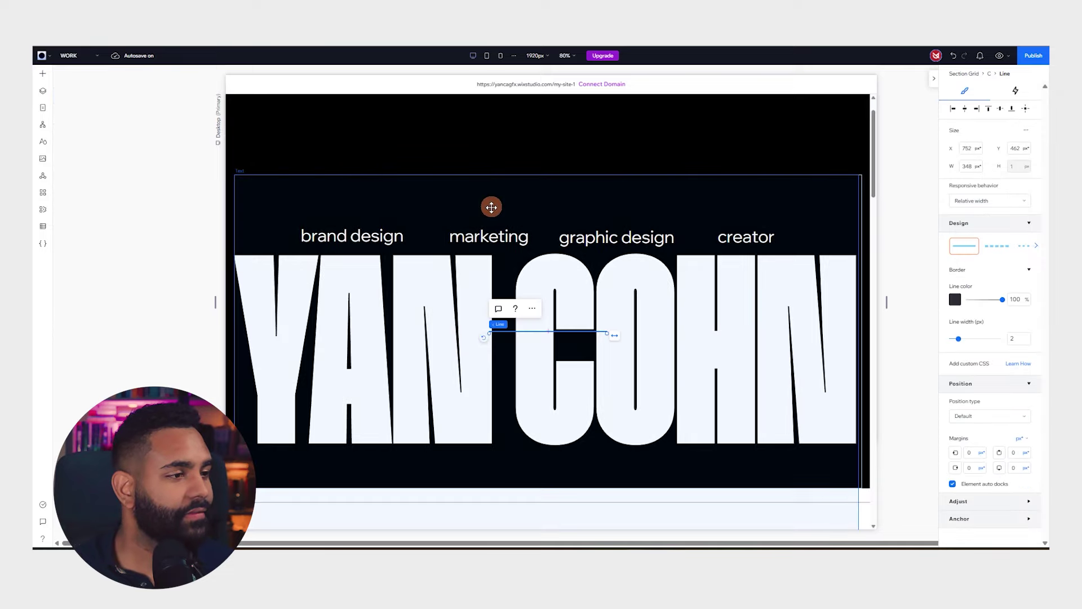
scroll(547, 212, down, 2)
drag(541, 202, 289, 339)
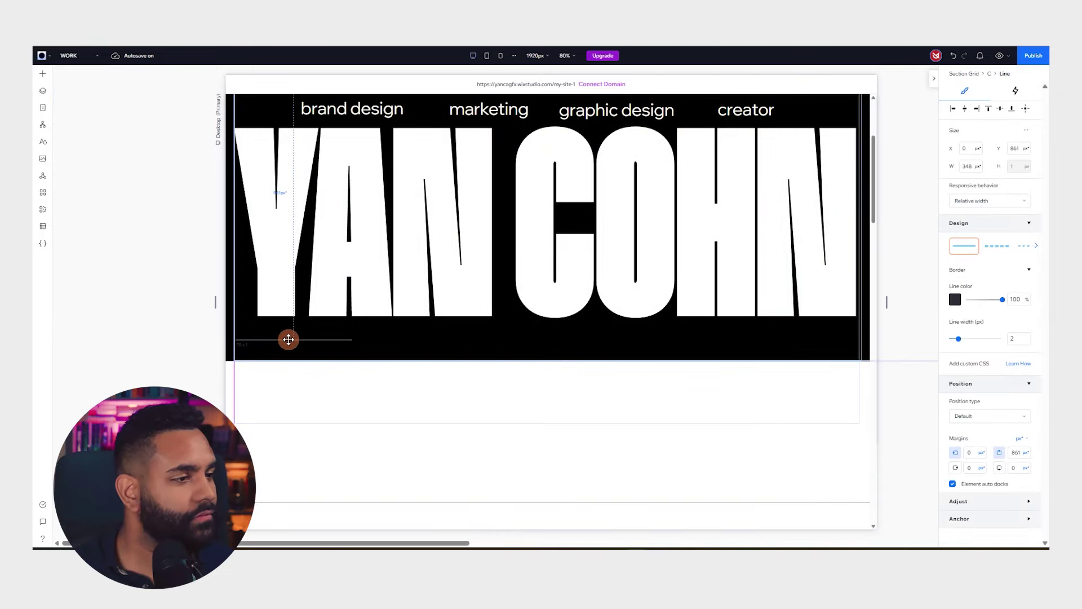
drag(354, 341, 811, 336)
click(956, 299)
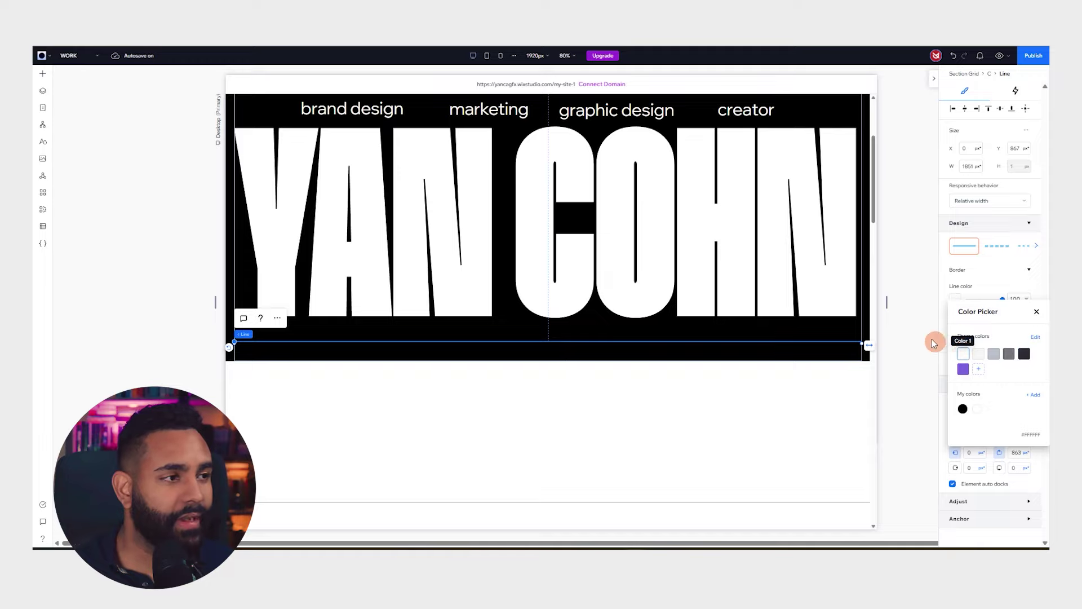
click(911, 355)
scroll(819, 292, up, 3)
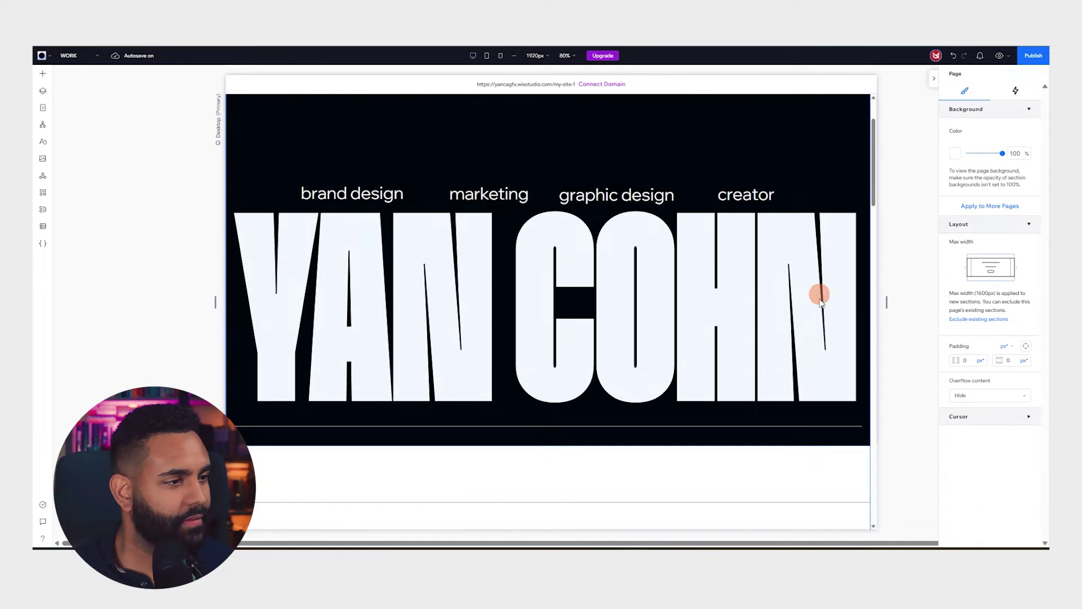
Add a text box in the hero's empty top cell and start typing the welcome text
scroll(795, 280, down, 2)
scroll(765, 268, up, 2)
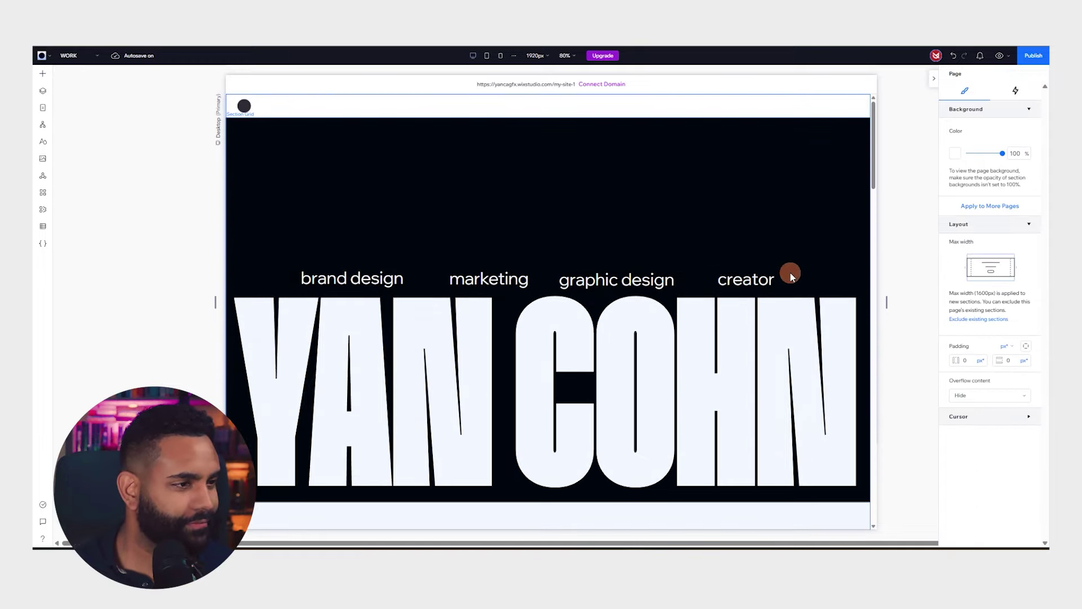
click(254, 144)
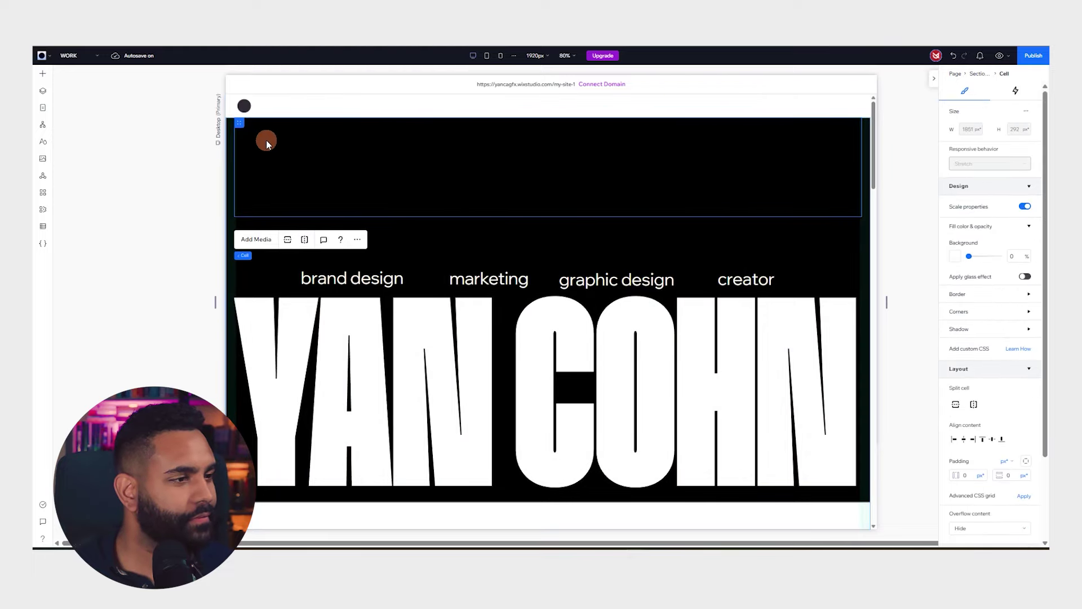
click(43, 79)
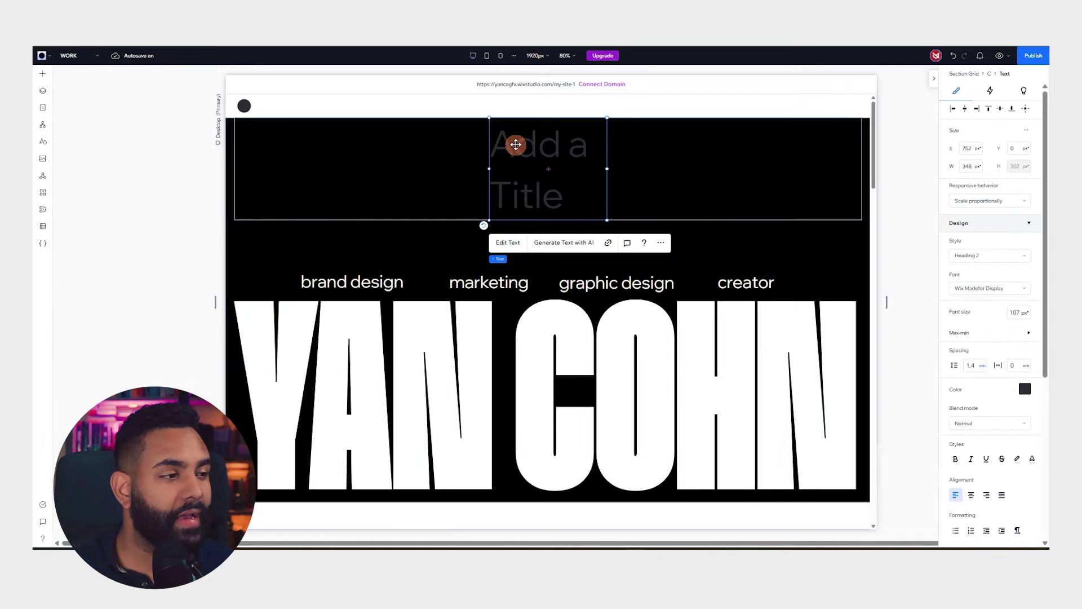
double_click(516, 143)
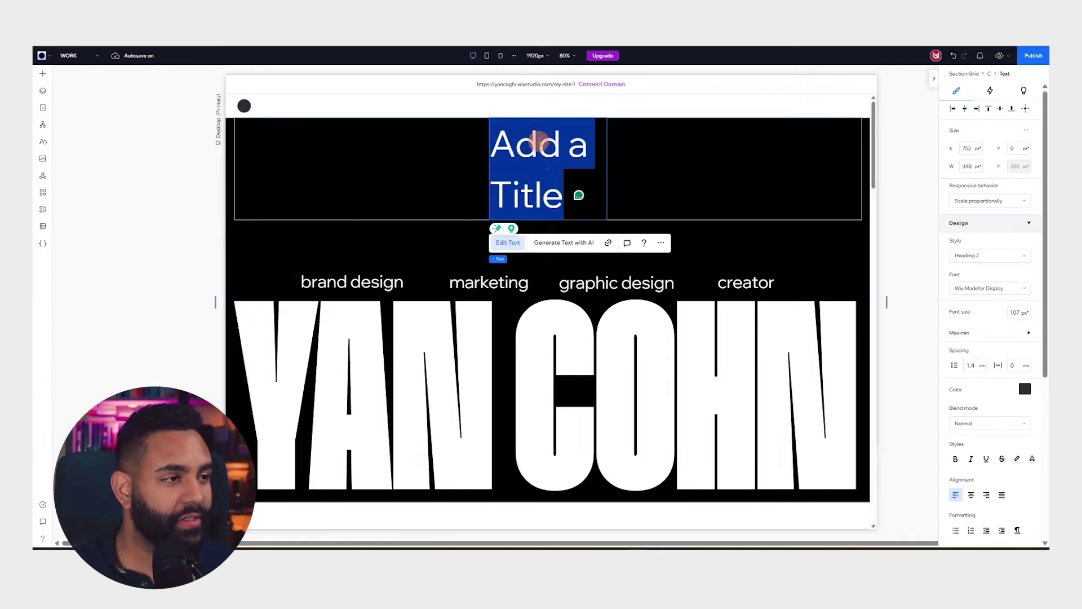
text(W)
Set the welcome text to 20 px and make it white
key(ctrl+a)
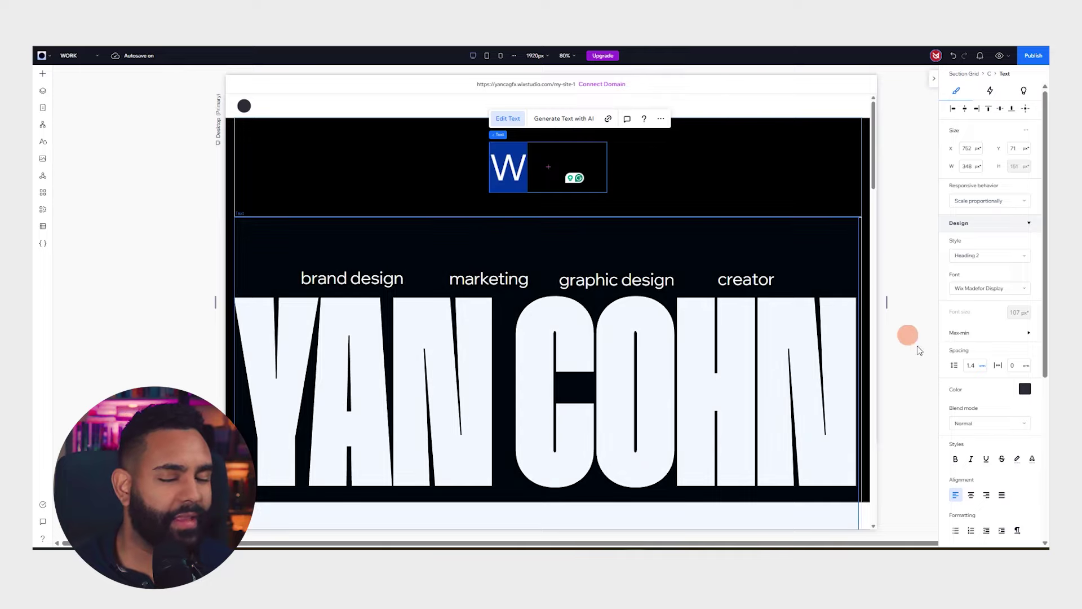
click(1016, 311)
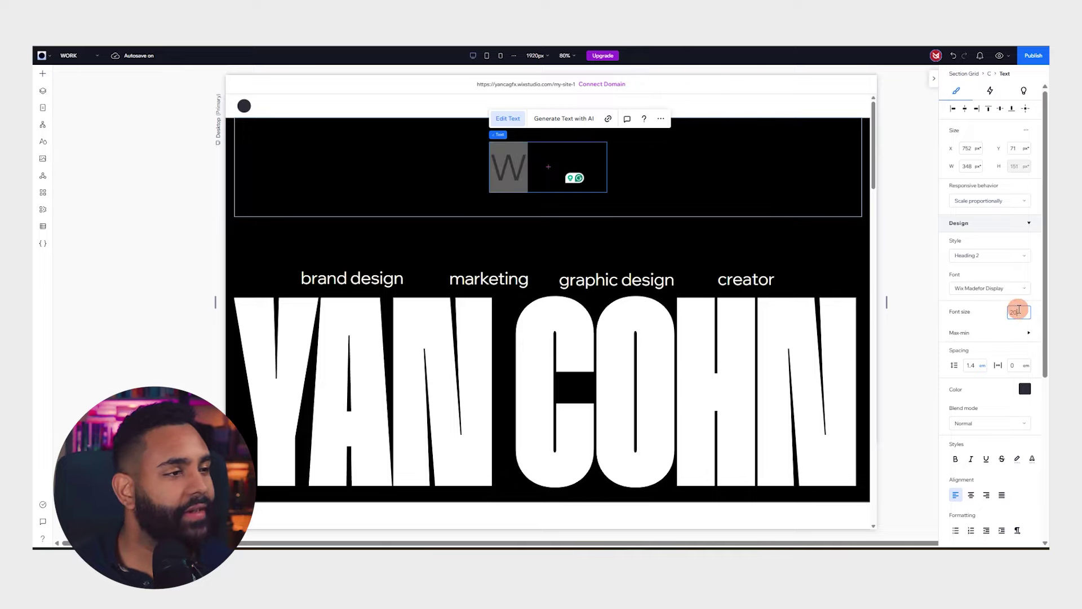
text(20)
key(Return)
click(516, 165)
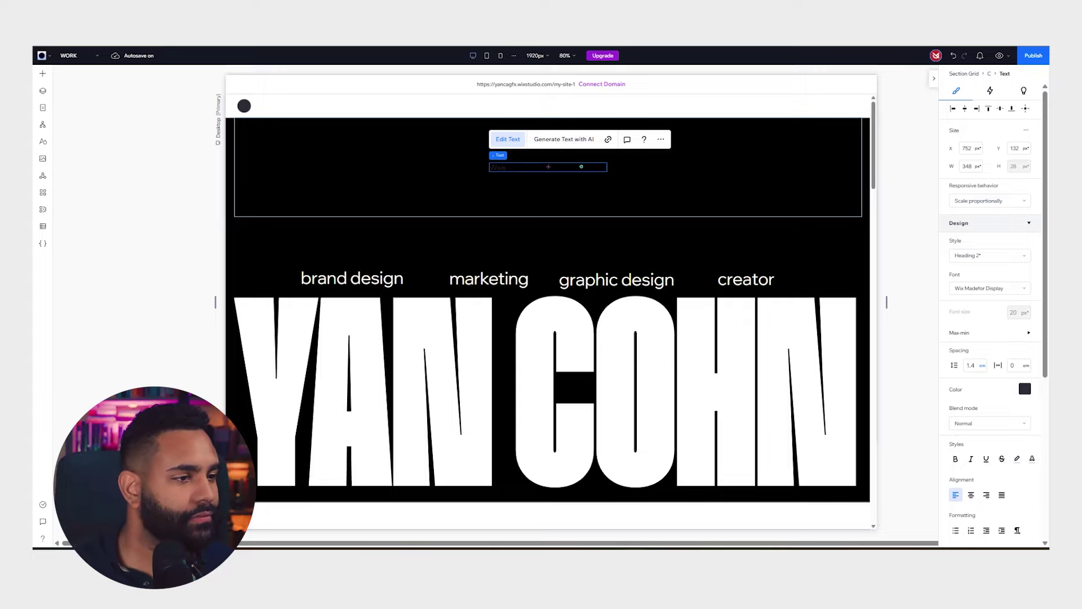
click(1025, 388)
click(969, 457)
Make all of the paragraph text white and move it to the section's top left
double_click(509, 170)
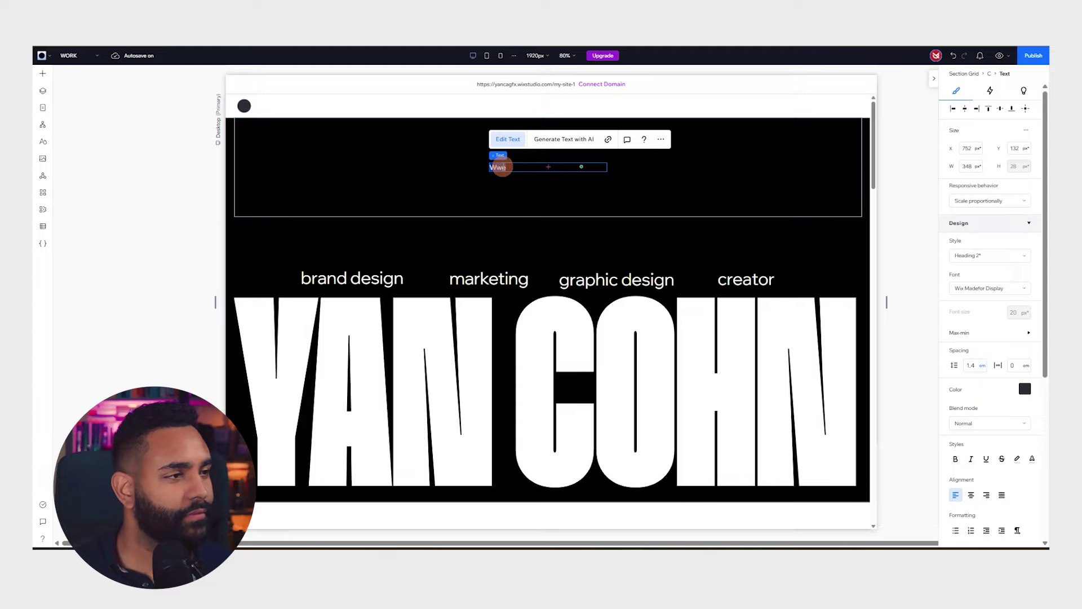
click(1025, 388)
click(966, 452)
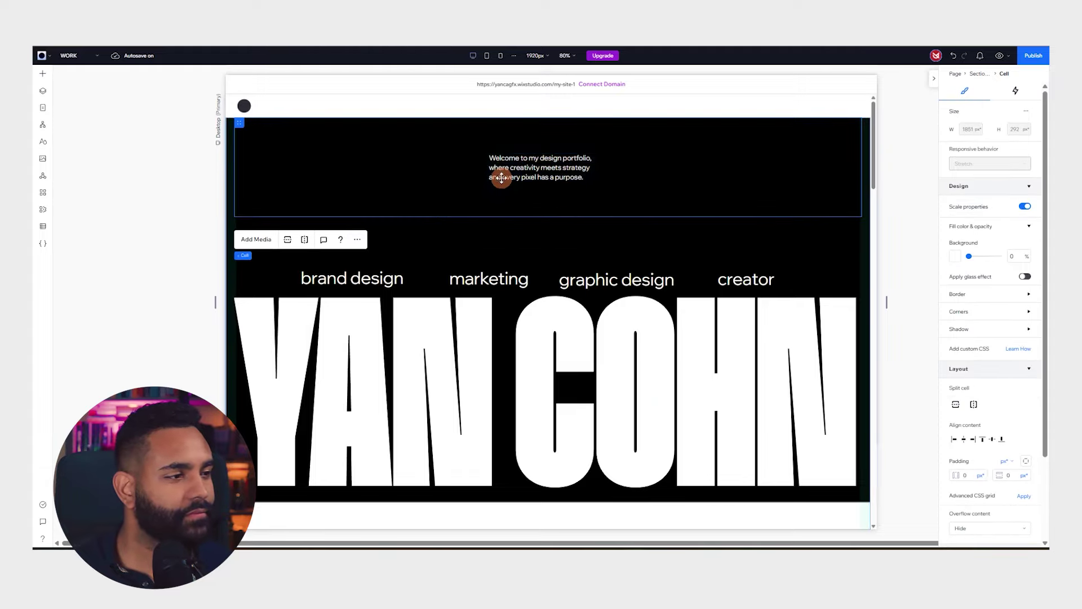
click(505, 168)
drag(506, 167, 253, 133)
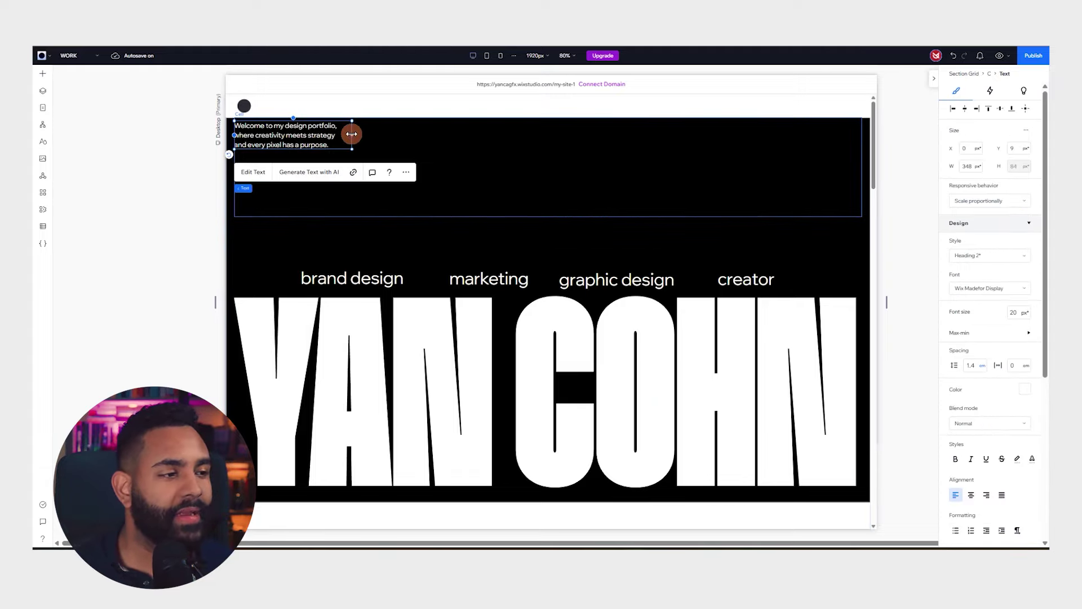
Preview the welcome paragraph at 15 px, then restore it to 20 px
click(434, 149)
click(304, 138)
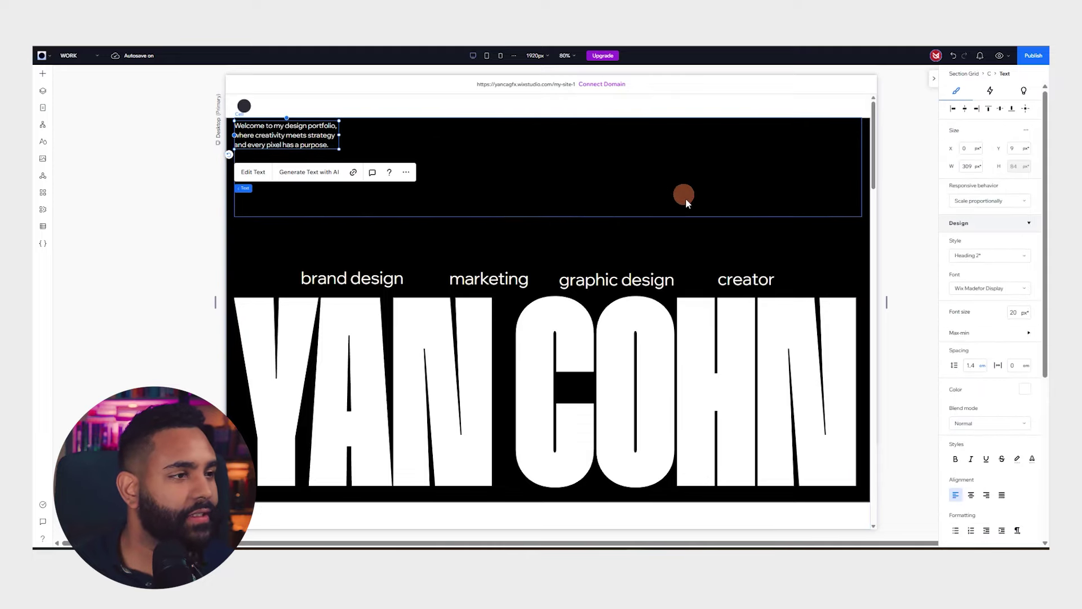
click(1016, 309)
text(1)
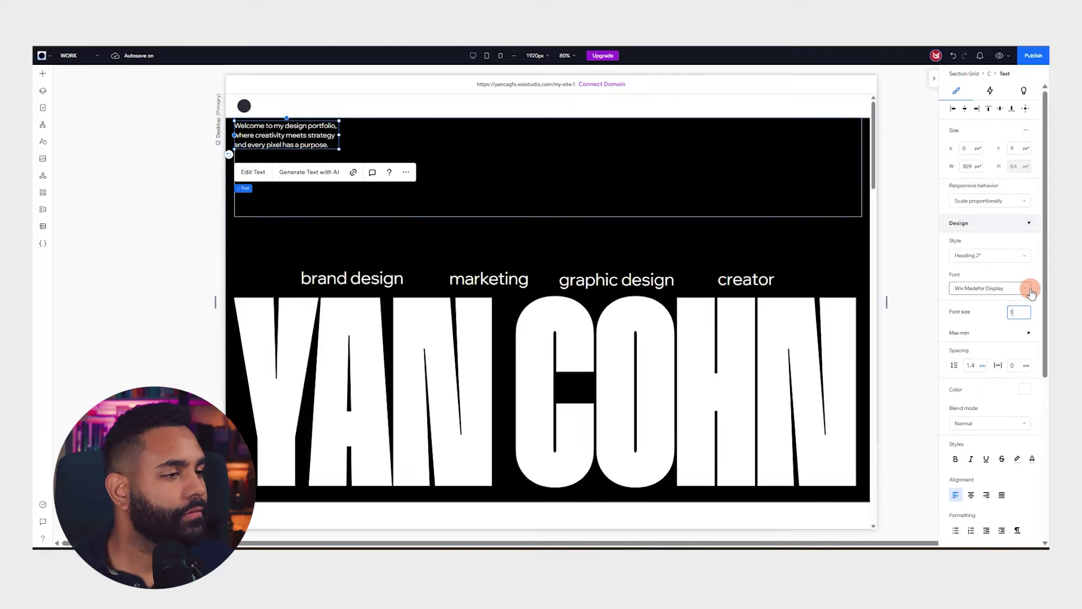
text(5)
key(Return)
click(445, 167)
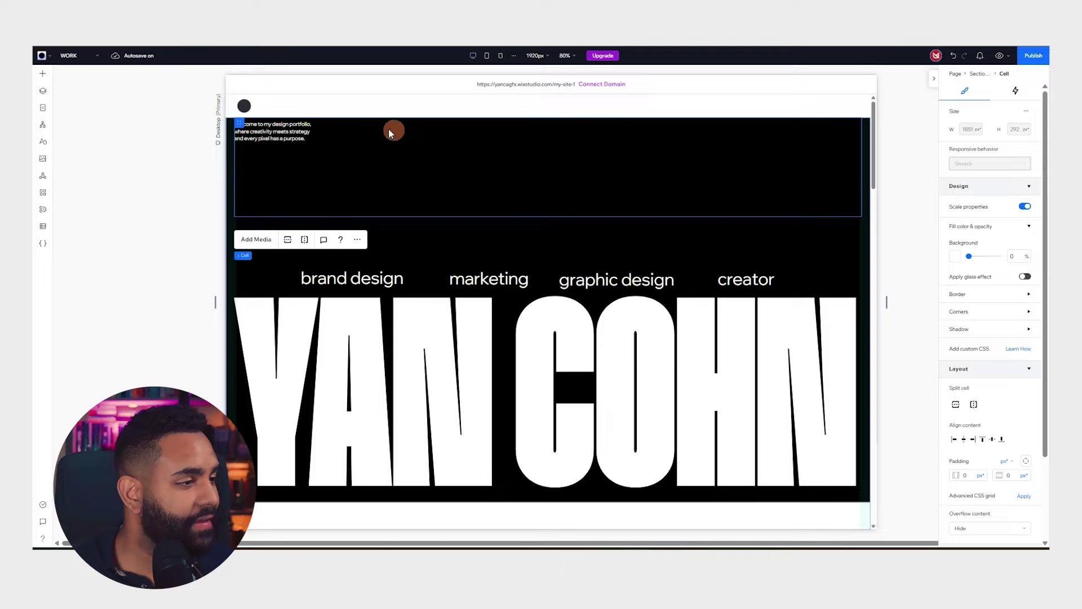
click(274, 131)
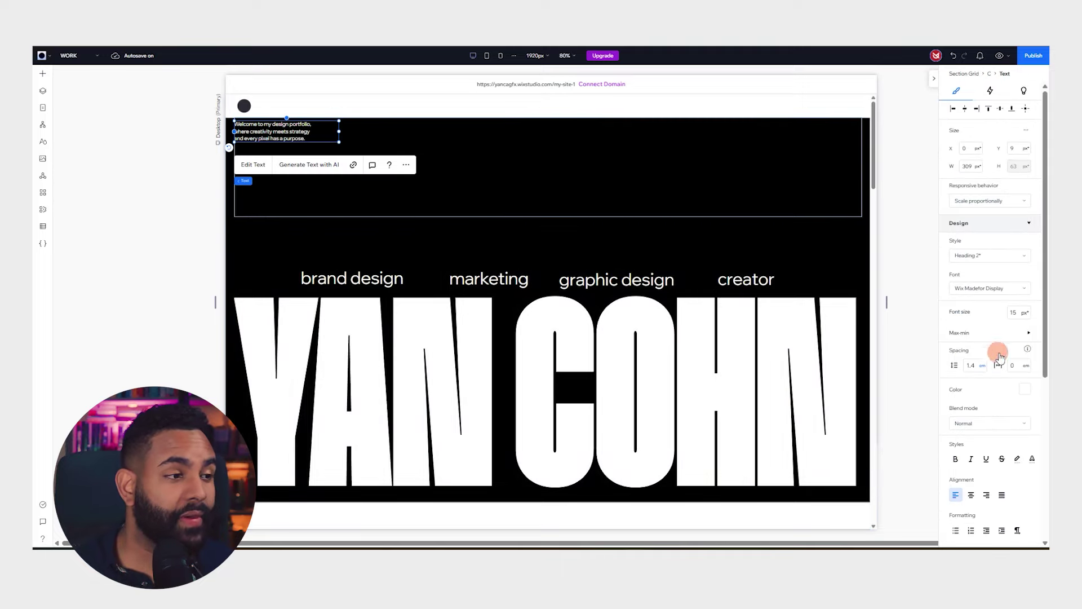
key(Return)
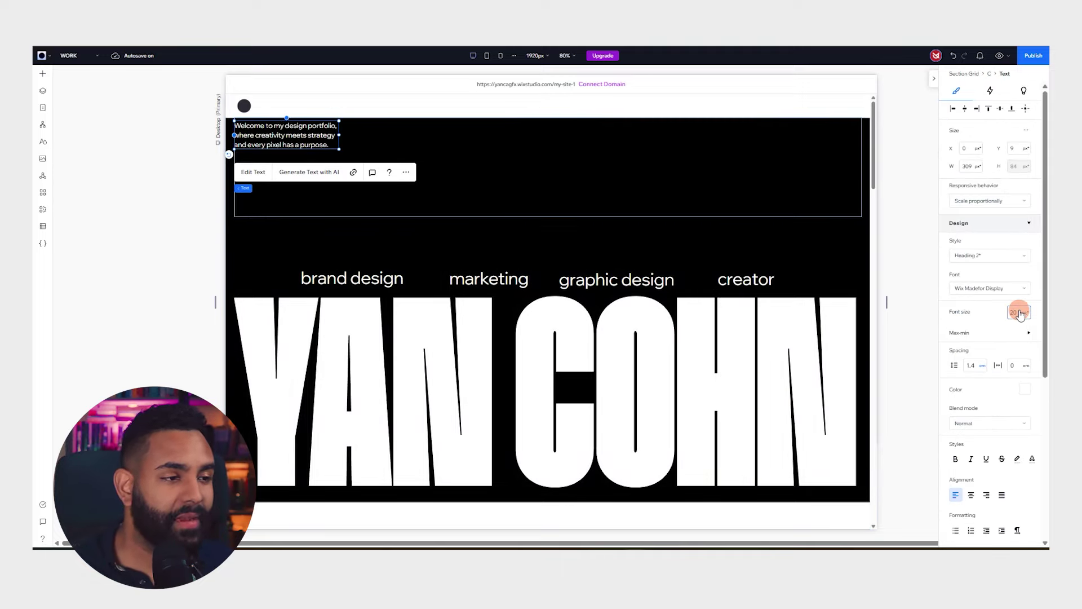
click(449, 167)
Copy the welcome paragraph to the top right and change its text to 'YC@2025'
drag(309, 139, 798, 131)
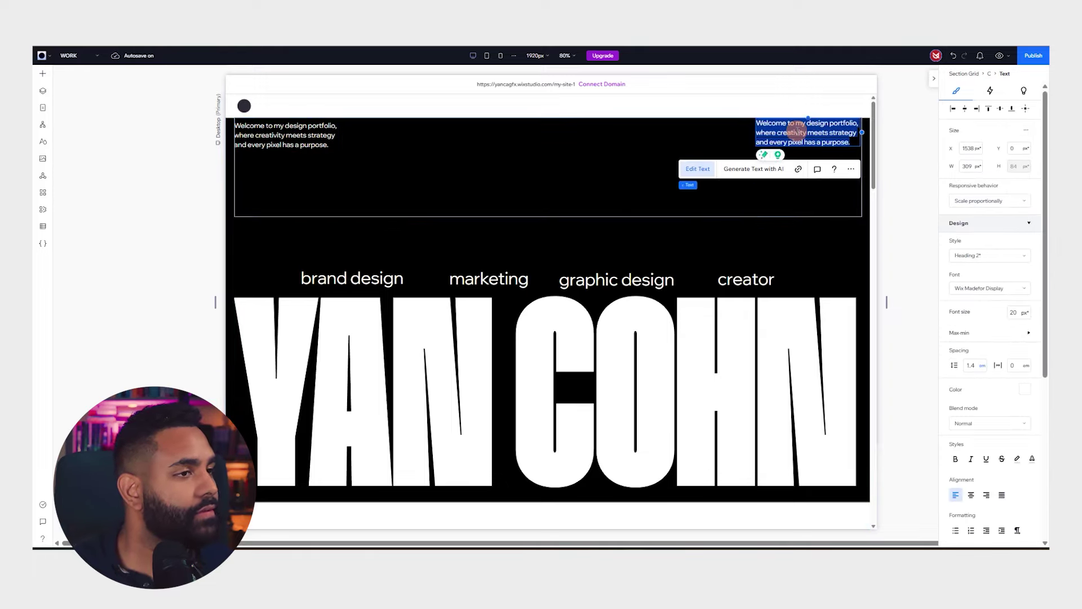
text(Y)
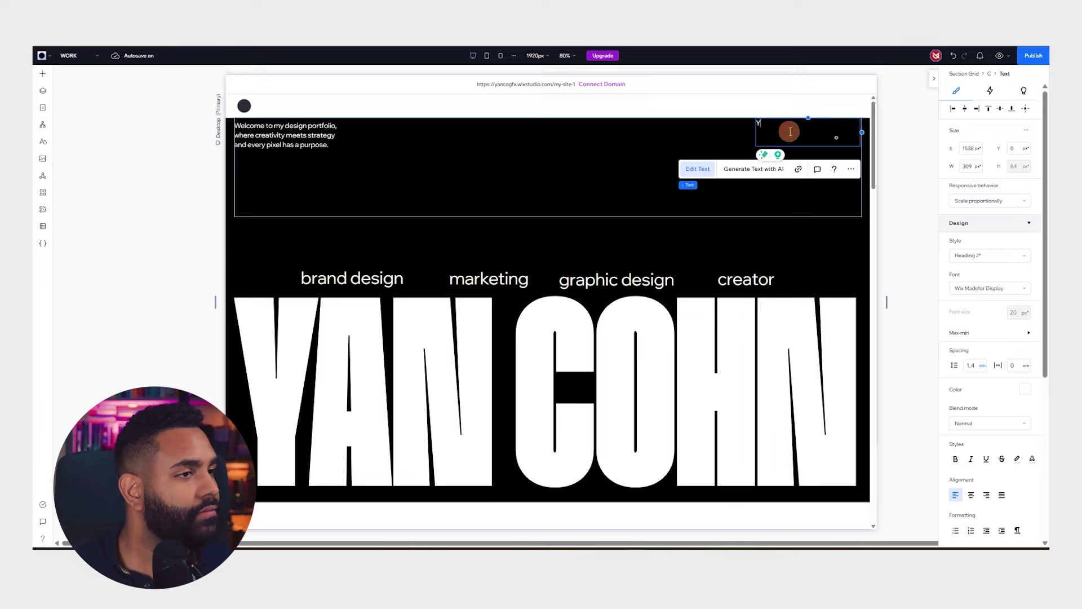
text(C@2025)
click(682, 132)
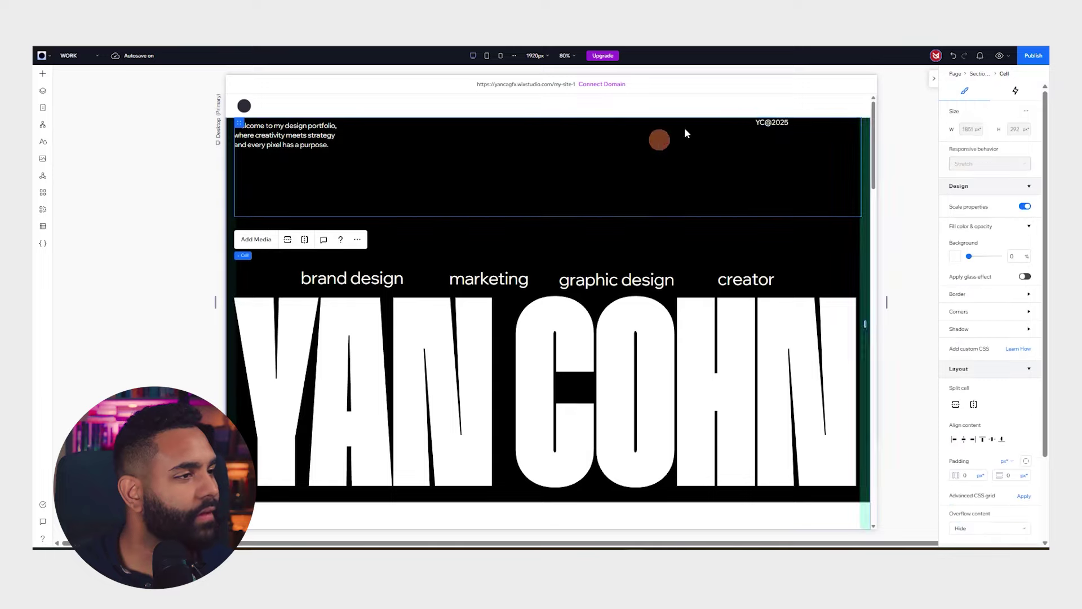
Push YC@2025 flush to the right edge and drop a horizontal line into the top row
click(772, 121)
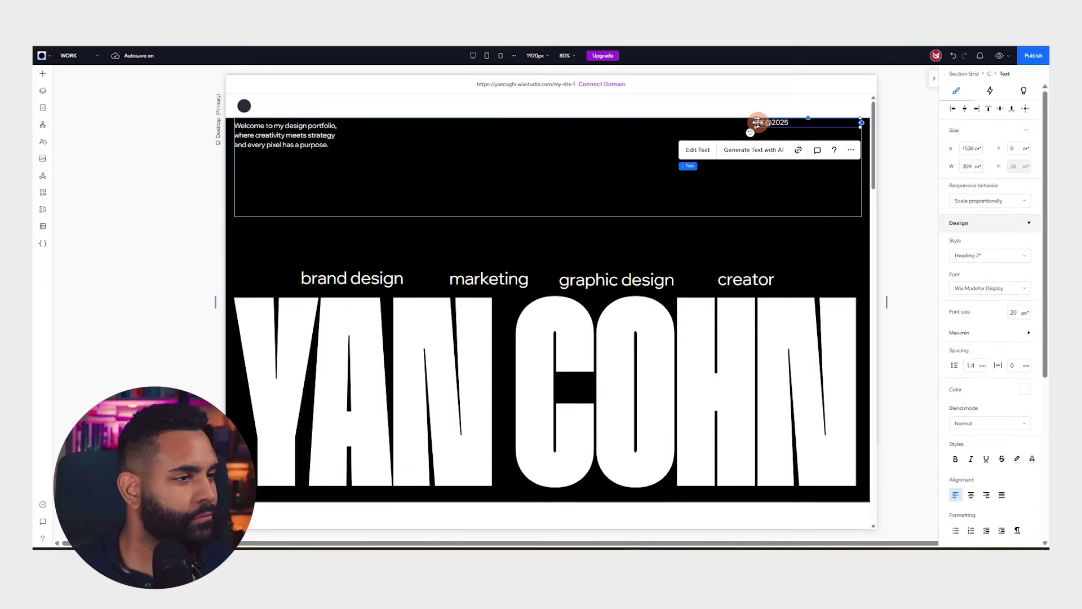
drag(757, 122, 837, 123)
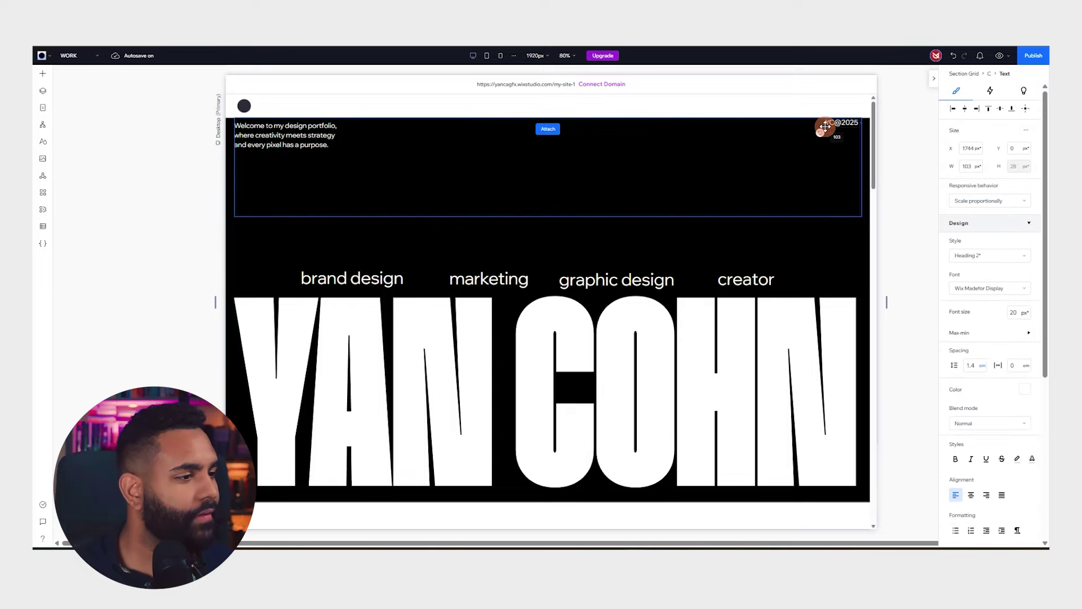
click(654, 193)
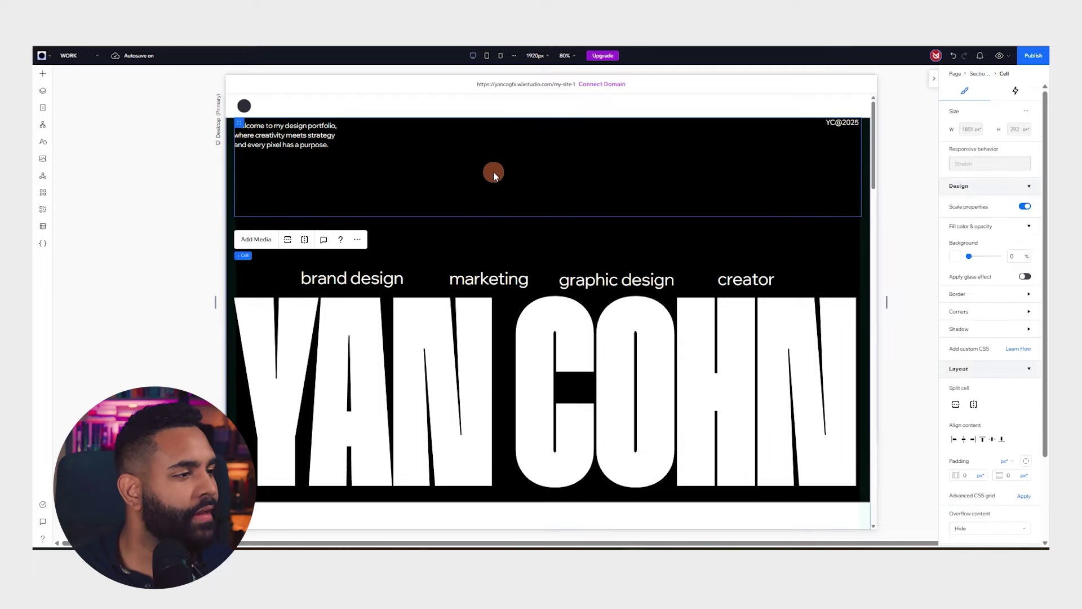
click(48, 77)
drag(201, 217, 390, 126)
Stretch the line between the welcome paragraph and YC@2025 and make it white
drag(456, 126, 818, 129)
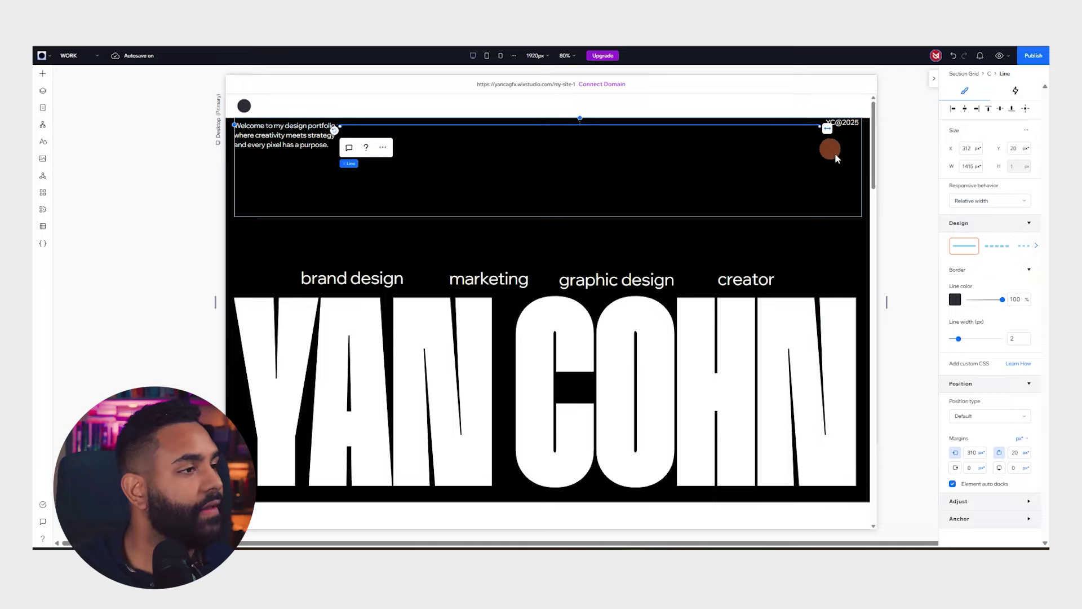
click(954, 298)
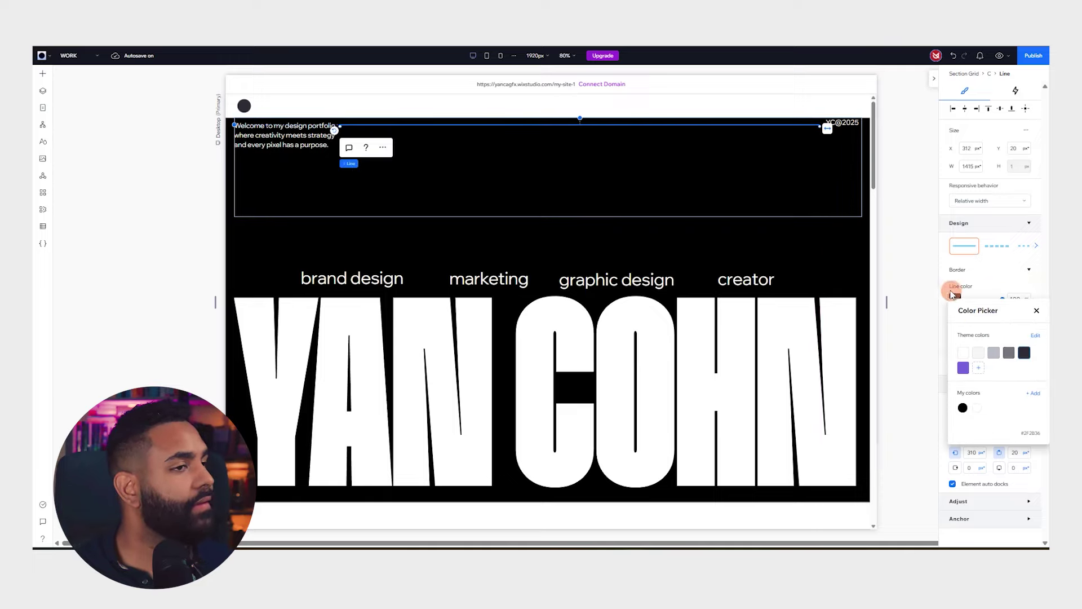
click(963, 352)
click(908, 259)
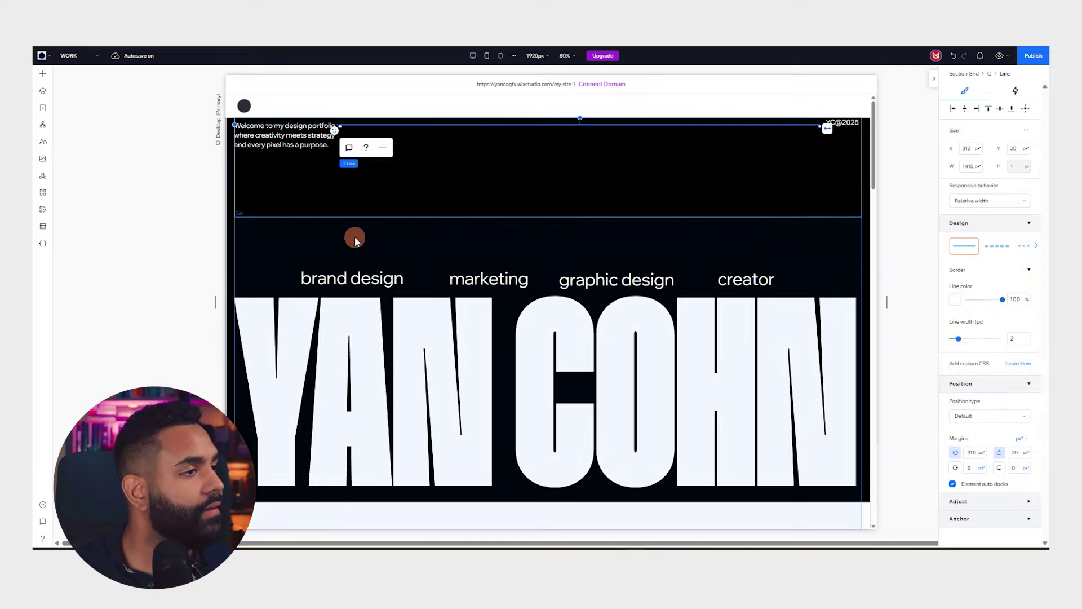
click(116, 224)
scroll(394, 208, down, 3)
scroll(338, 188, up, 3)
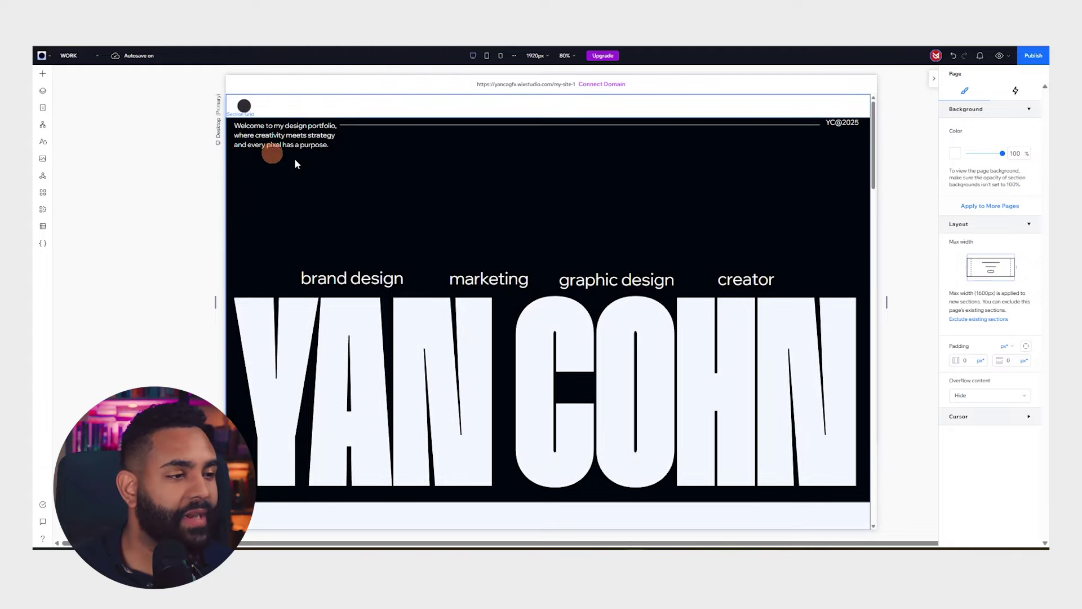
Drag a Menu with WORK, INFO, INSTAGRAM and MARKETPLACE into the header above the hero
click(313, 106)
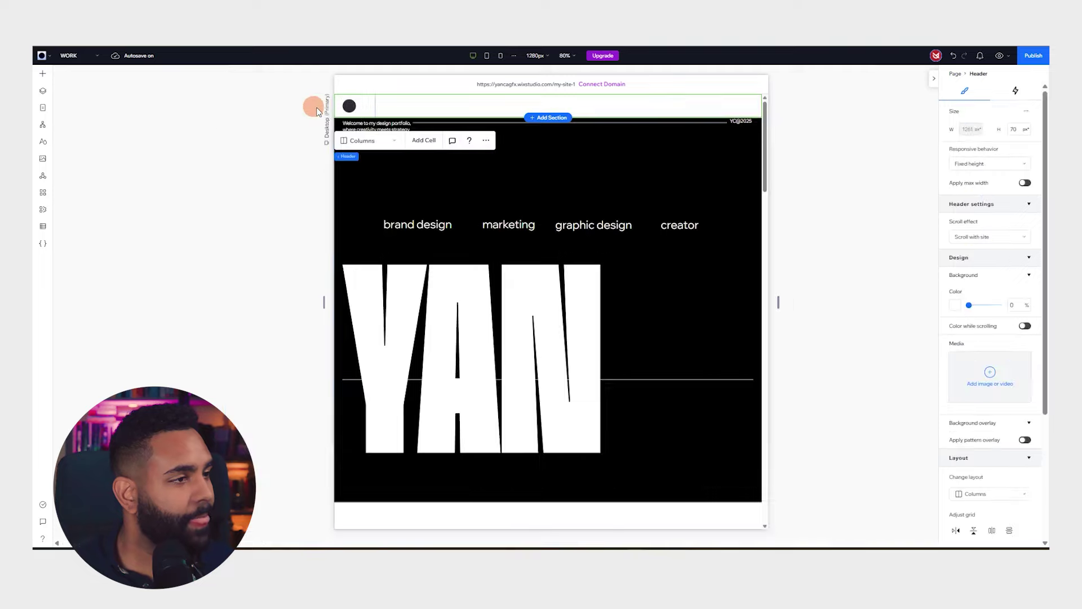
click(187, 162)
scroll(756, 133, down, 3)
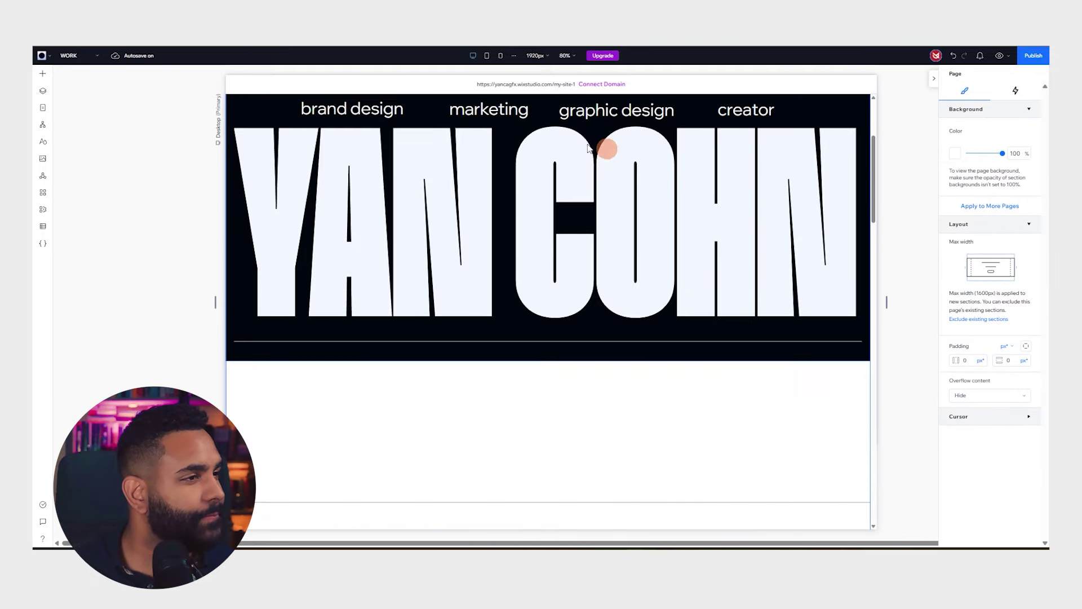
scroll(611, 145, up, 3)
click(42, 76)
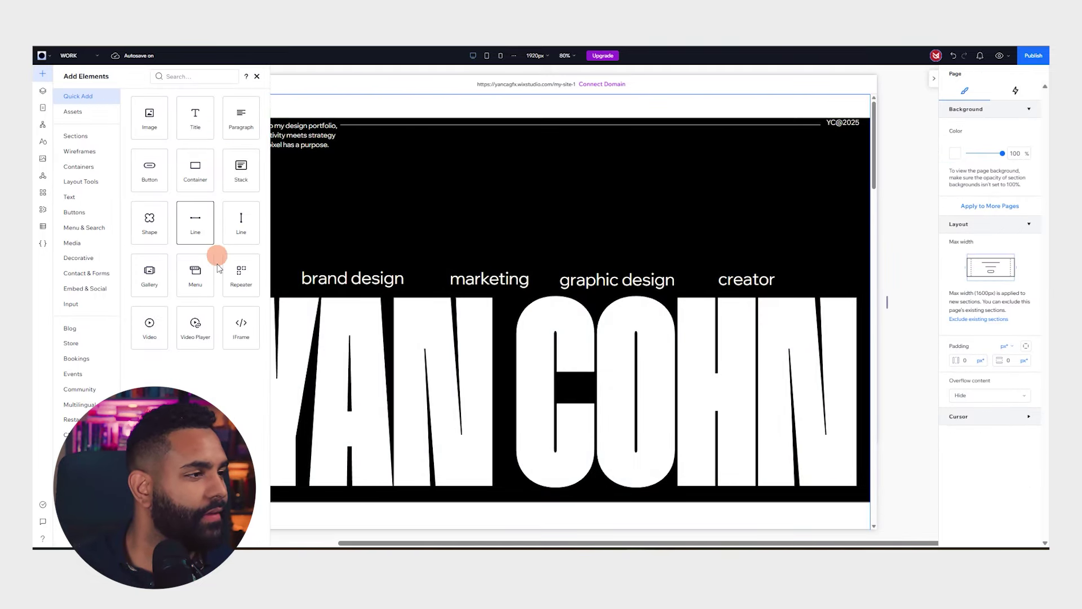
drag(195, 274, 535, 103)
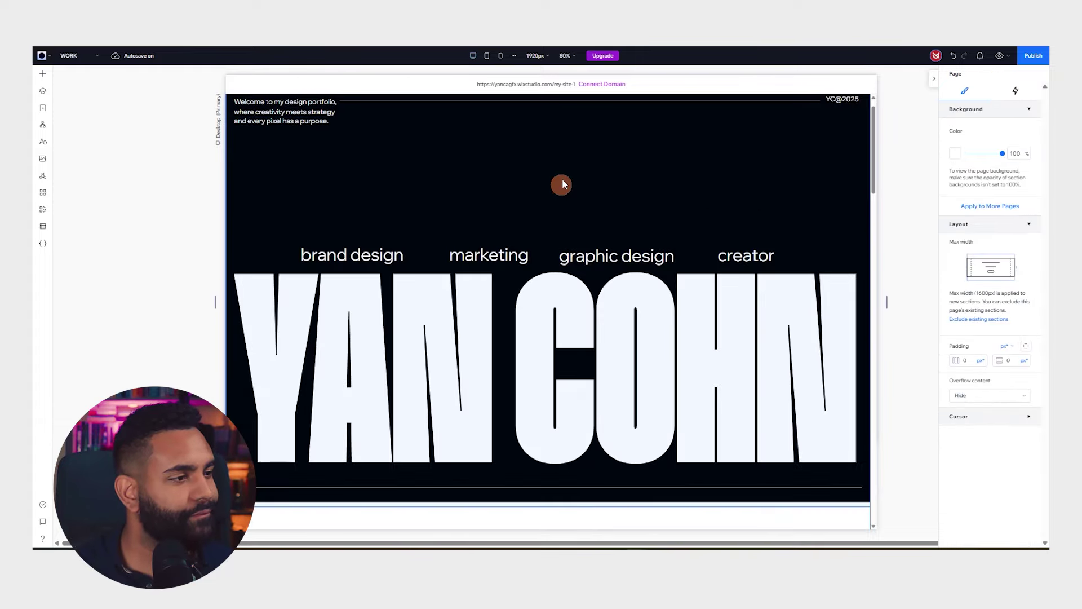
scroll(632, 163, down, 3)
scroll(630, 178, up, 4)
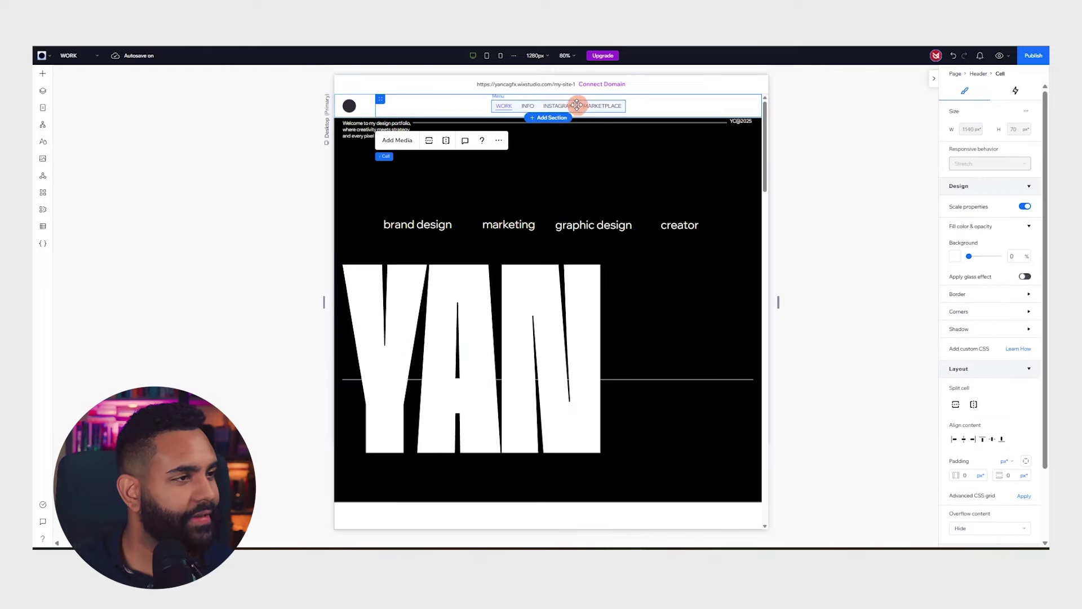
Select the header menu and target its menu items in the regular state for styling
click(573, 106)
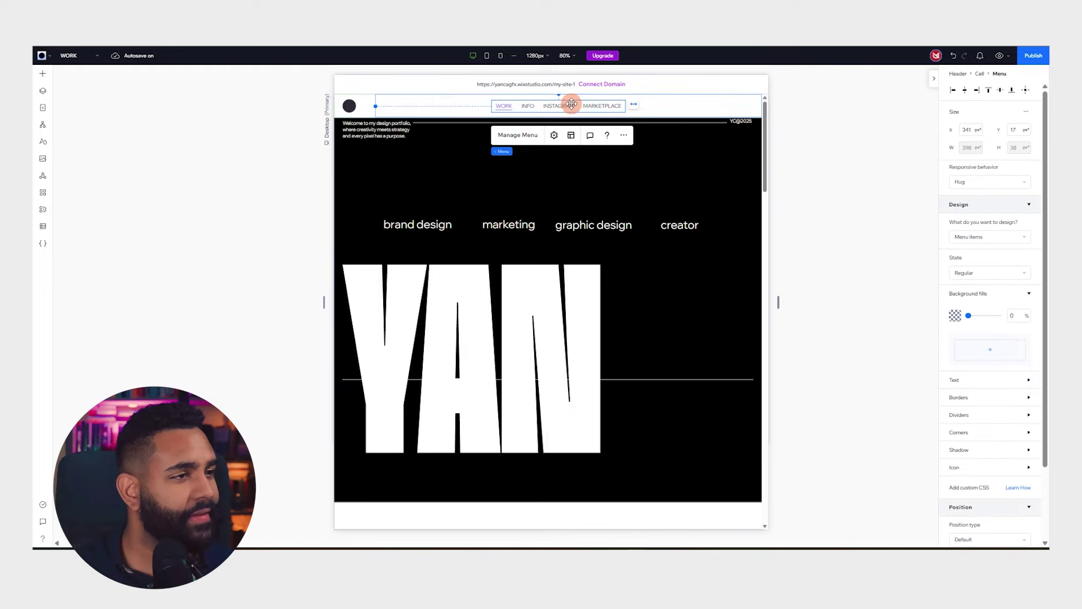
click(1014, 238)
click(1013, 236)
click(1000, 274)
click(993, 273)
scroll(973, 356, down, 1)
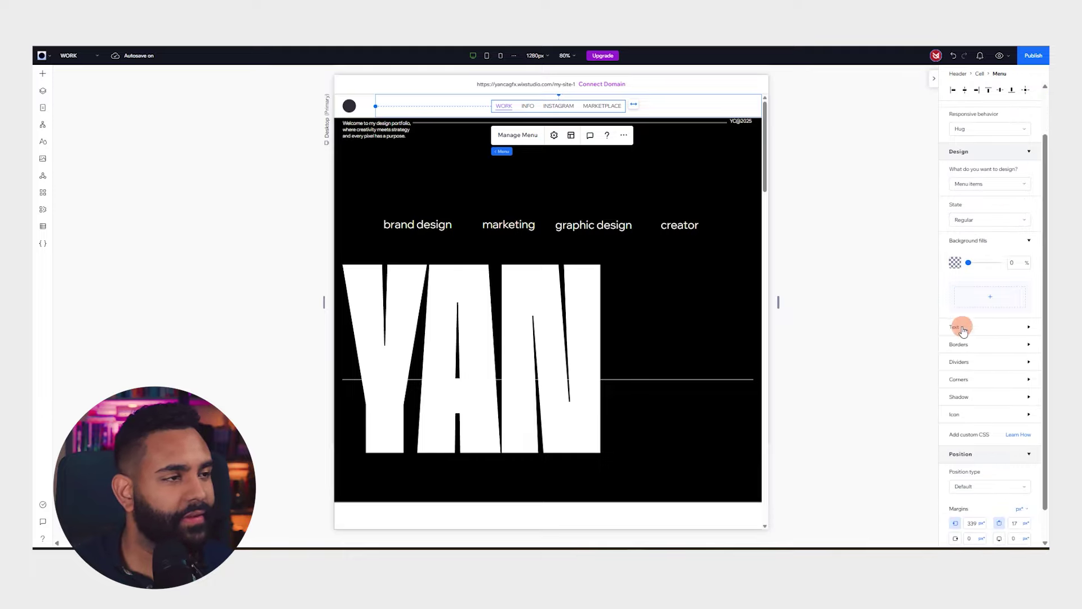
Set the menu items' font to Humane Semi Bold in the text settings
click(963, 328)
scroll(986, 362, down, 2)
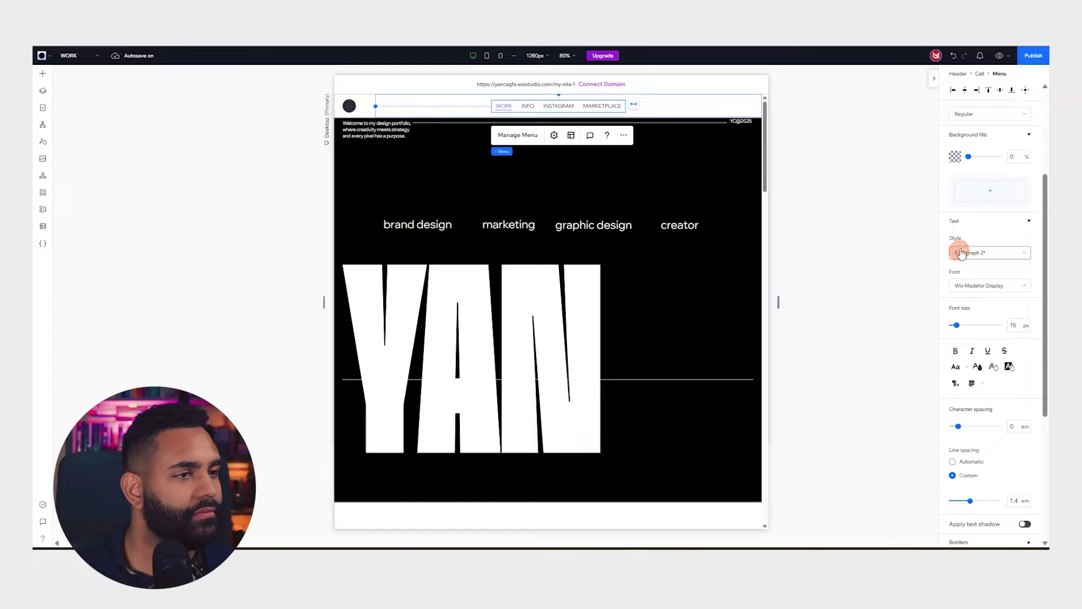
click(983, 285)
scroll(967, 339, down, 15)
scroll(967, 340, up, 20)
drag(1028, 413, 1037, 292)
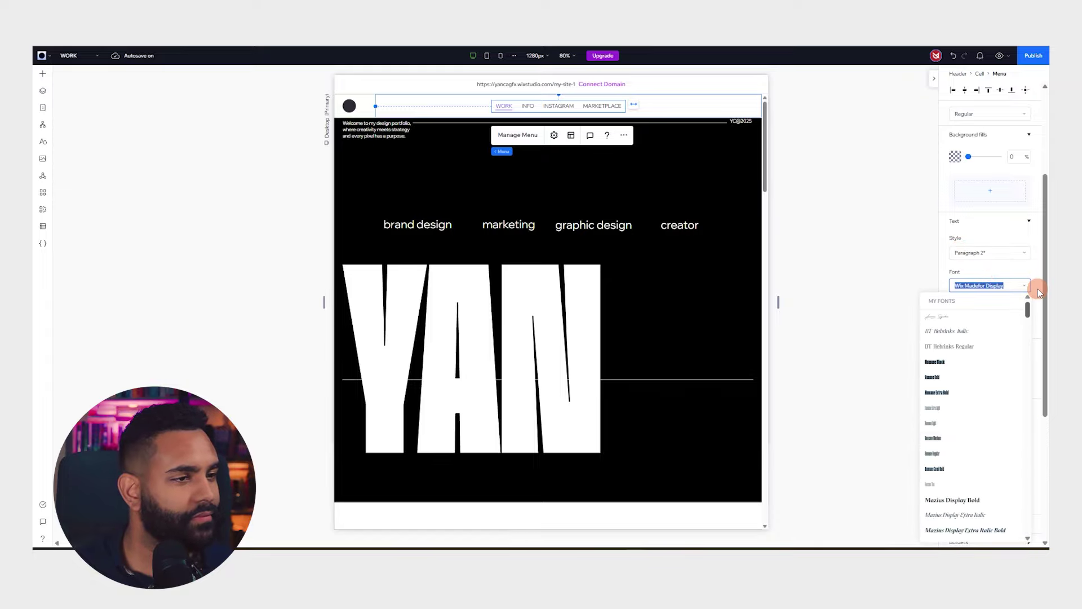
click(946, 469)
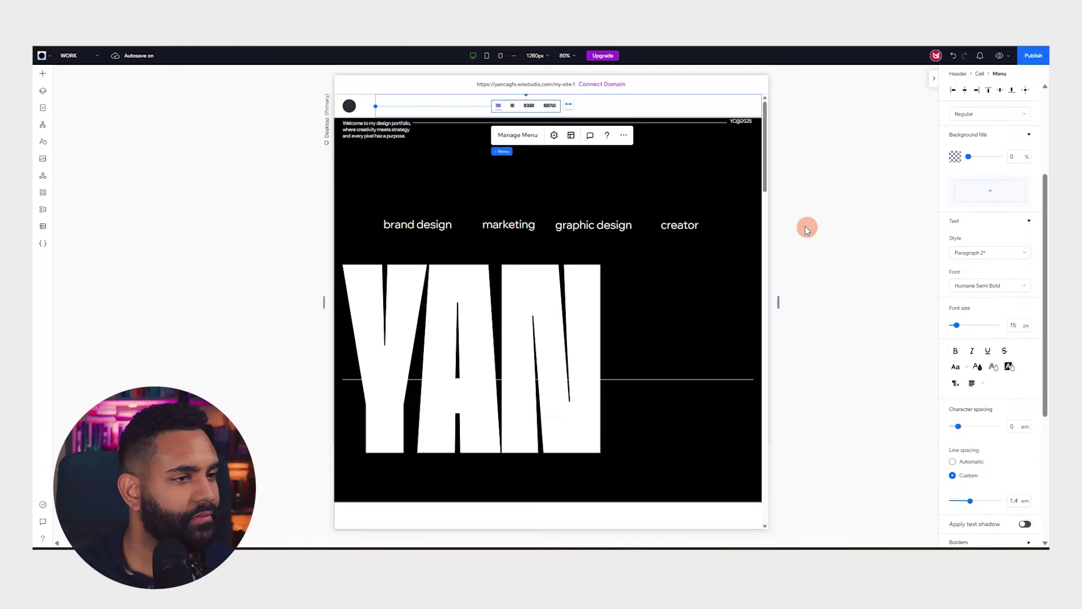
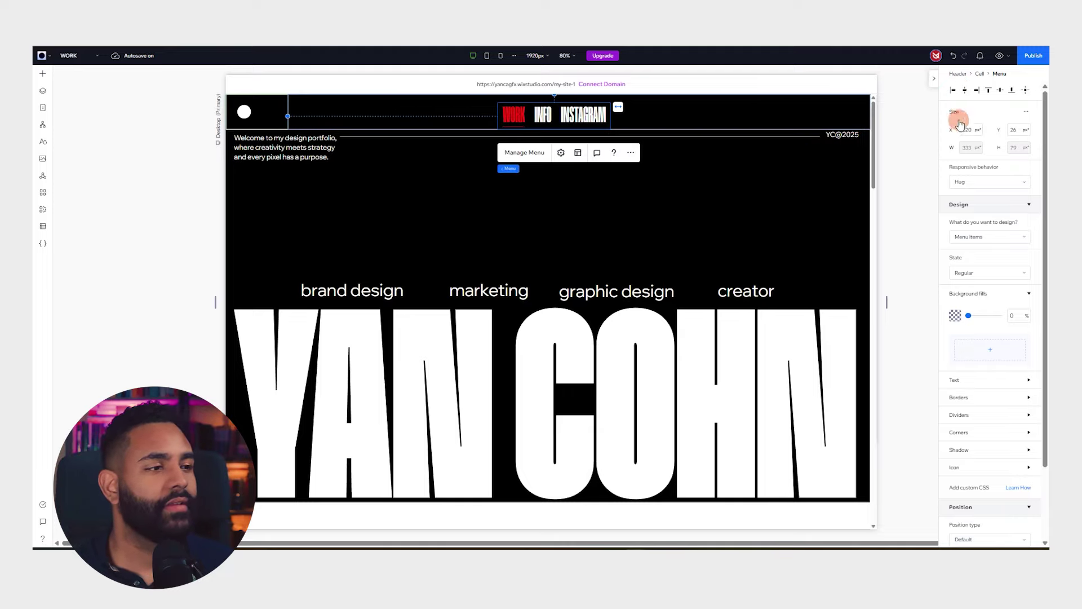
Align the WORK / INFO / INSTAGRAM menu to the header's horizontal centre (X 693)
click(964, 90)
scroll(691, 203, down, 3)
scroll(717, 210, up, 3)
scroll(354, 264, down, 5)
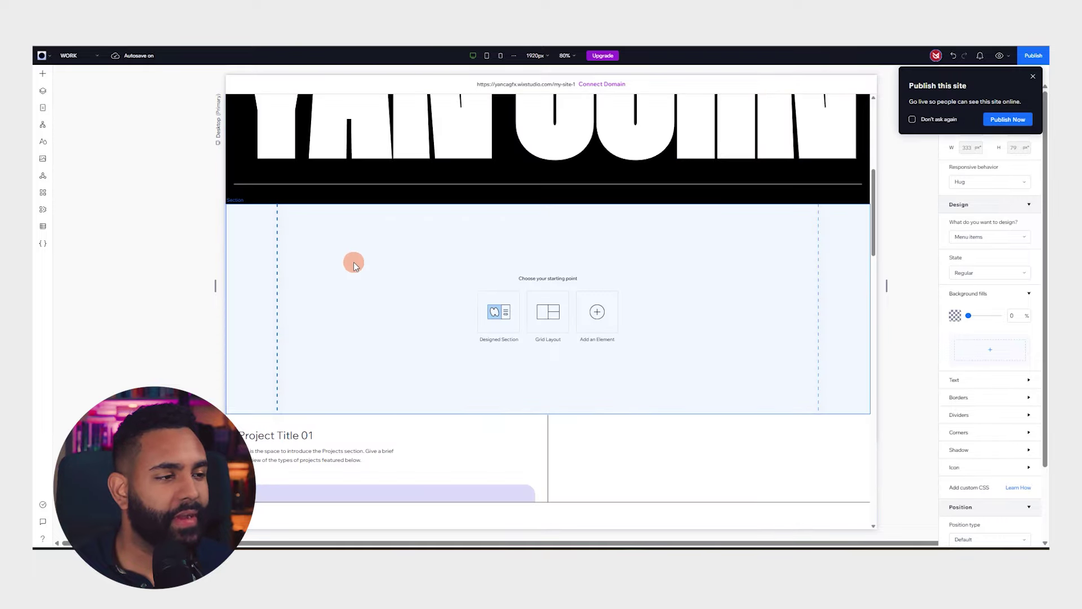
scroll(563, 395, down, 2)
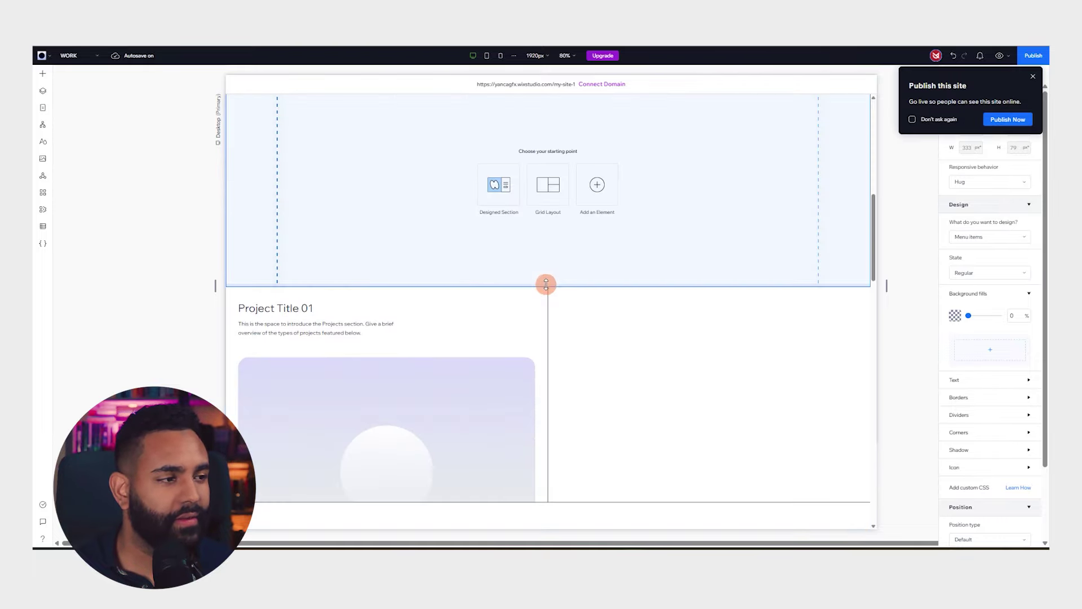
drag(547, 284, 563, 353)
scroll(569, 316, up, 4)
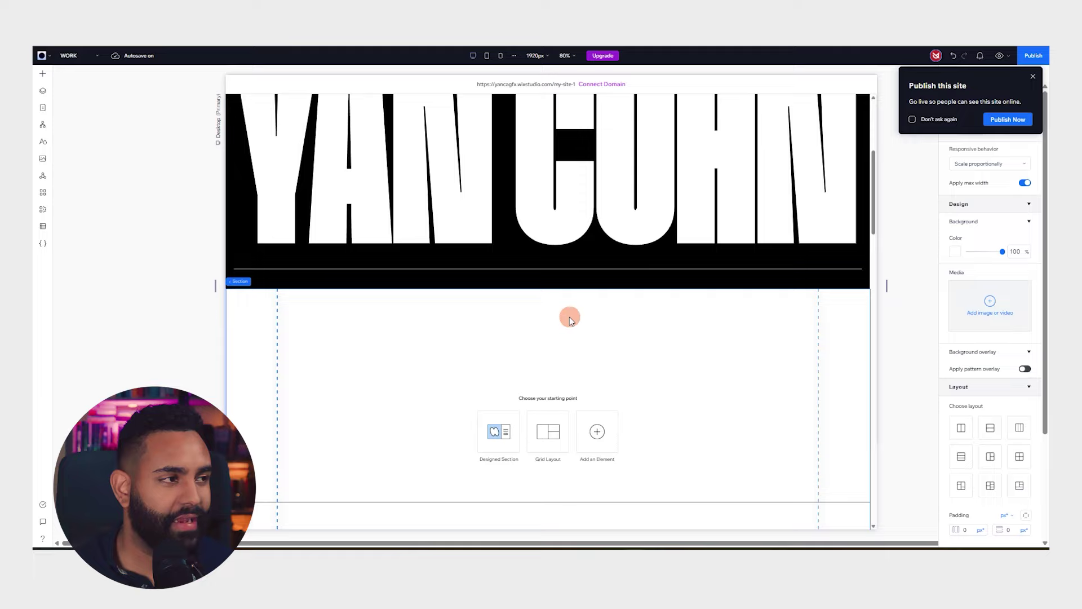
scroll(563, 338, down, 2)
scroll(558, 360, down, 1)
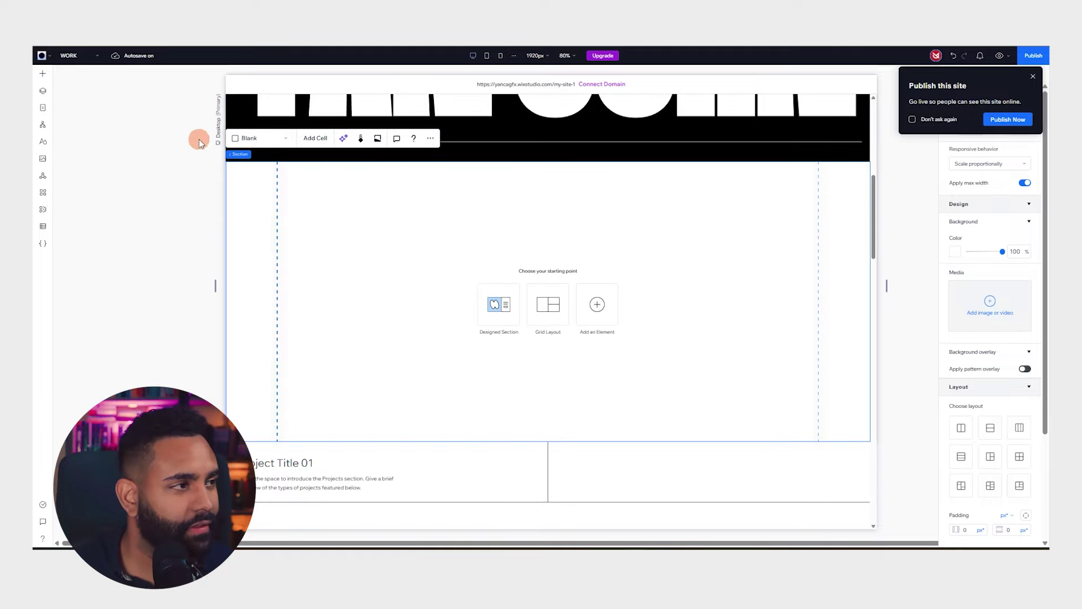
Add a basic shape to the section and swap it for the slanted box shape
click(50, 72)
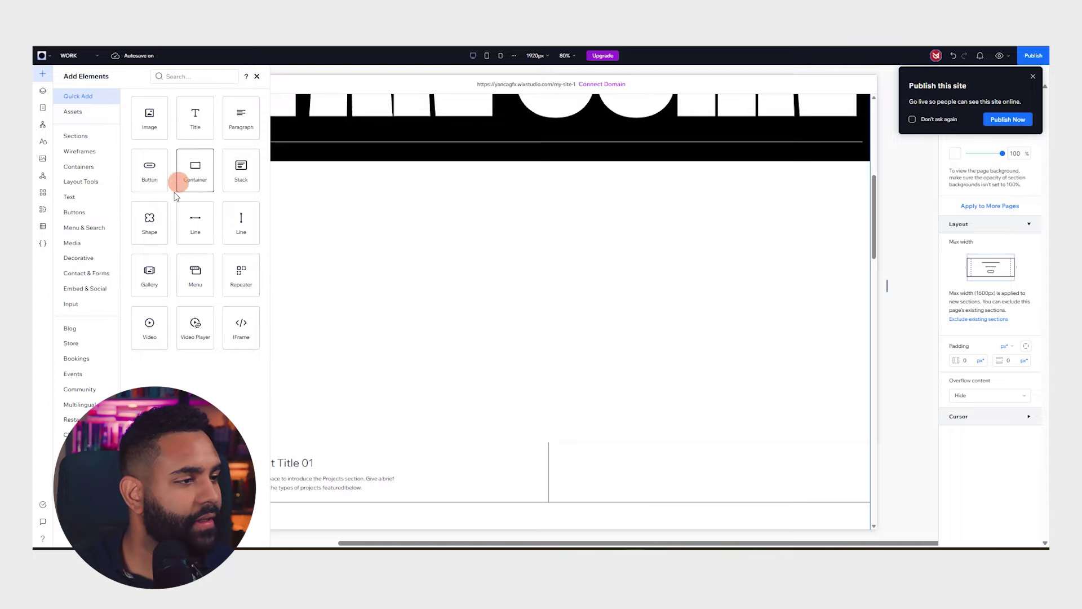
click(149, 223)
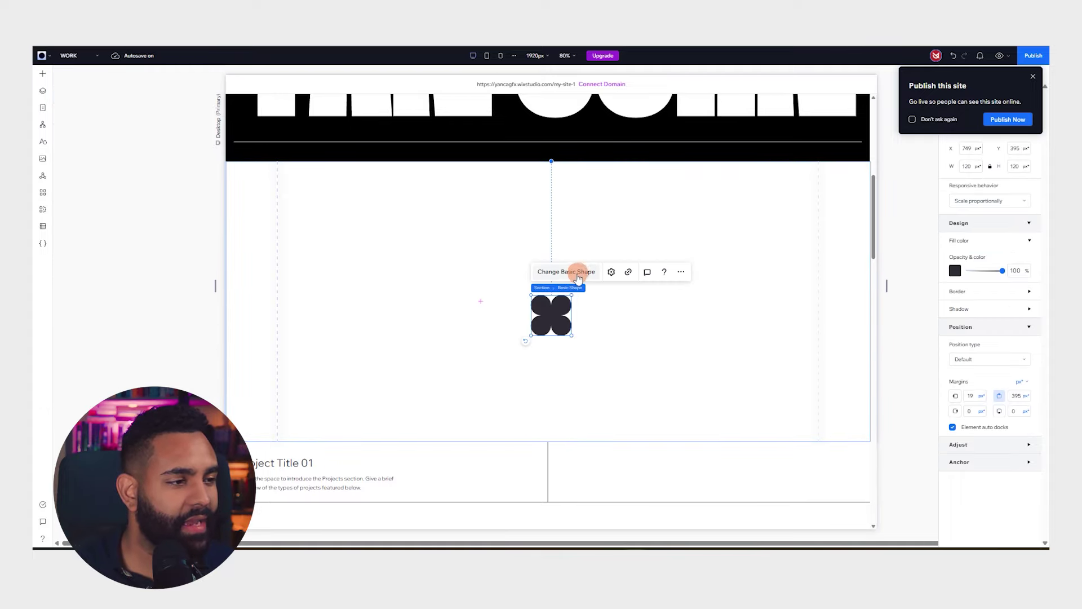
click(580, 271)
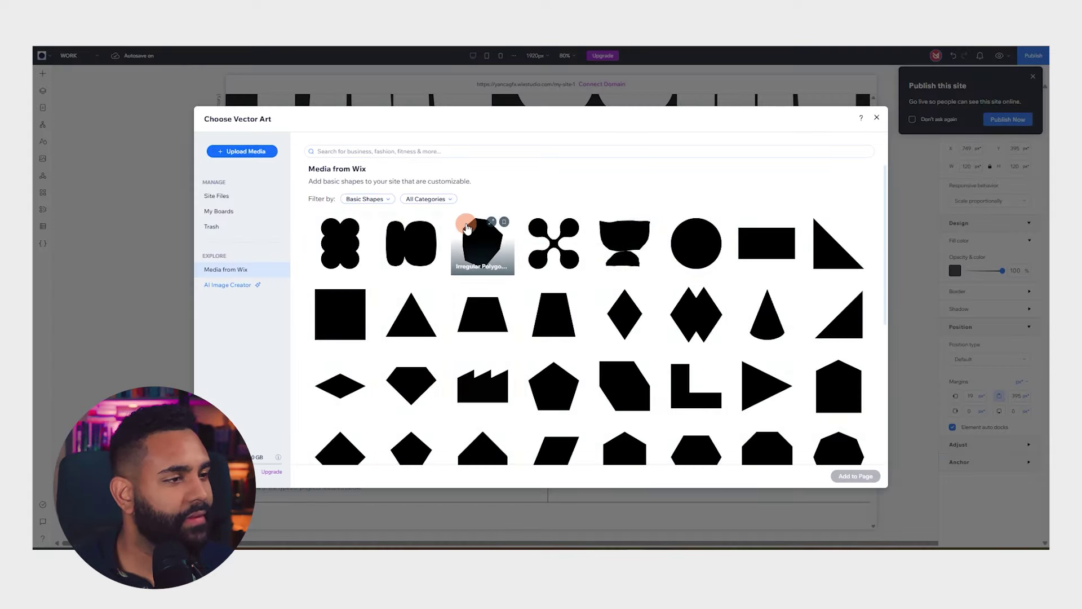
scroll(477, 228, down, 1)
click(644, 341)
click(852, 478)
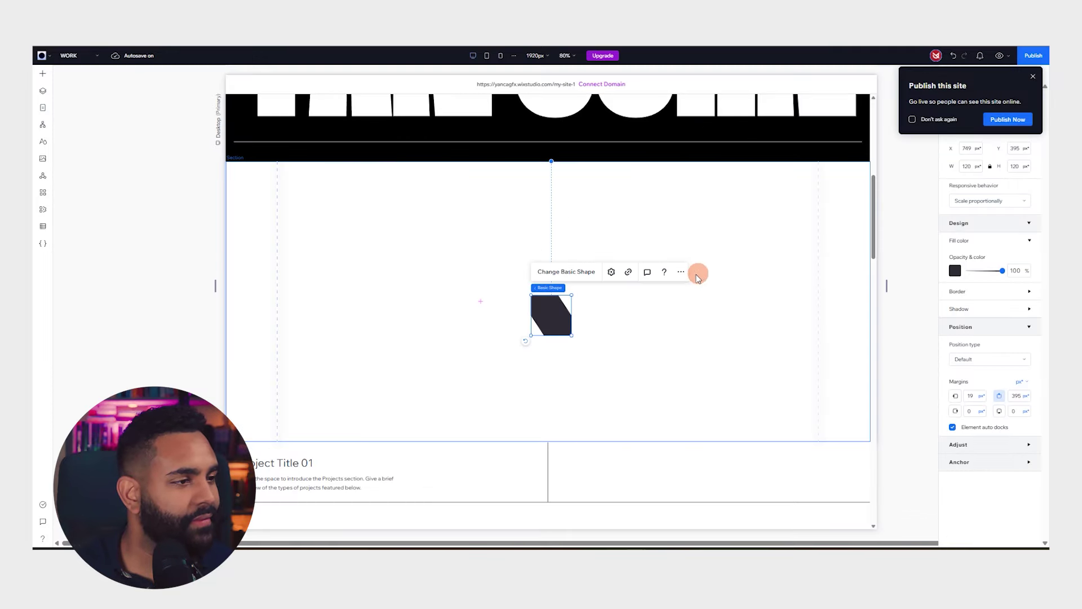
Move the slanted box into the section and enlarge it to about 815 × 815 px
drag(555, 309, 746, 110)
drag(640, 261, 561, 302)
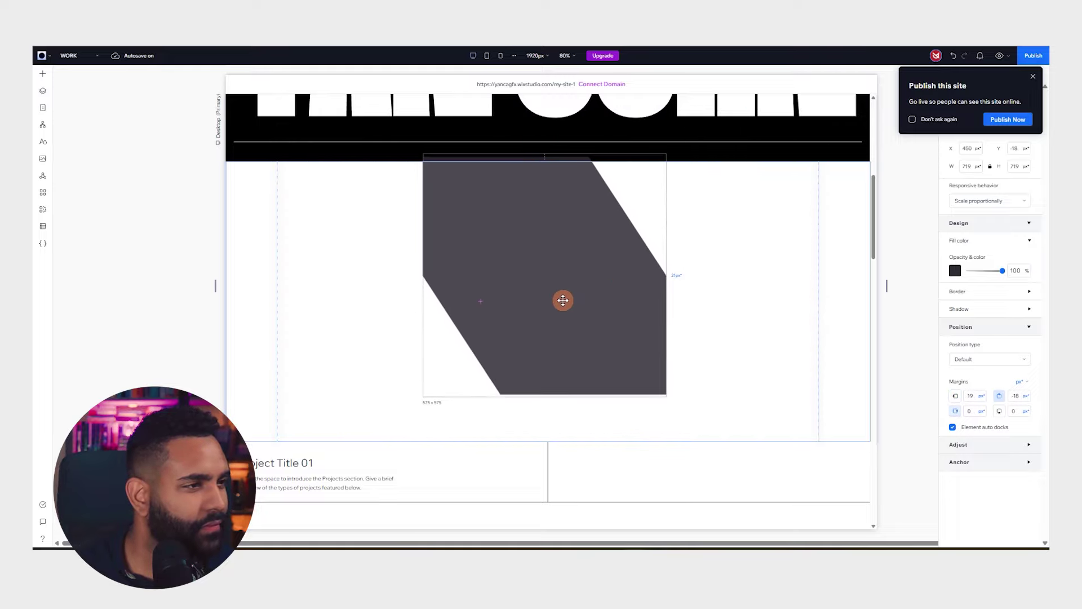
mouse_move(671, 404)
mouse_down()
mouse_move(711, 437)
mouse_move(671, 374)
mouse_move(677, 385)
mouse_up()
mouse_move(705, 441)
mouse_down()
mouse_move(659, 405)
mouse_move(695, 430)
mouse_up()
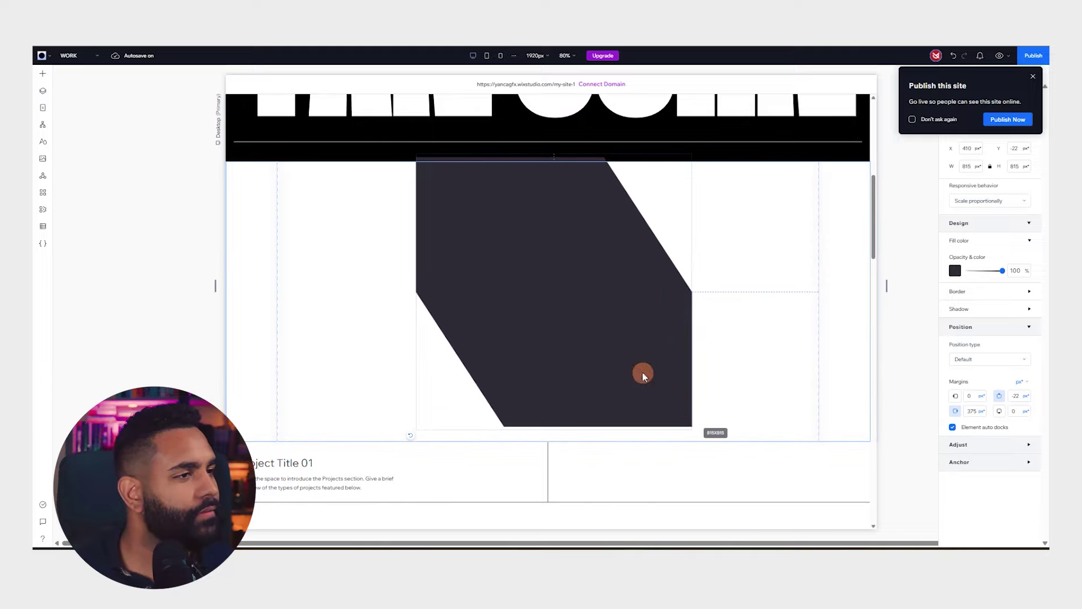
drag(638, 363, 636, 356)
Give the slanted box a solid black fill
click(954, 270)
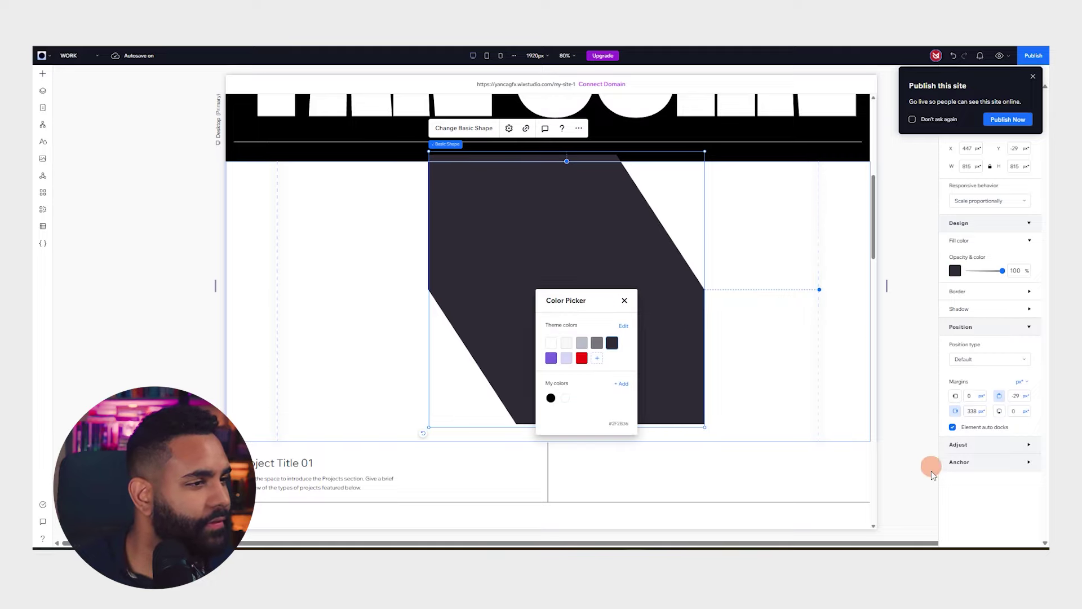
click(552, 398)
click(780, 372)
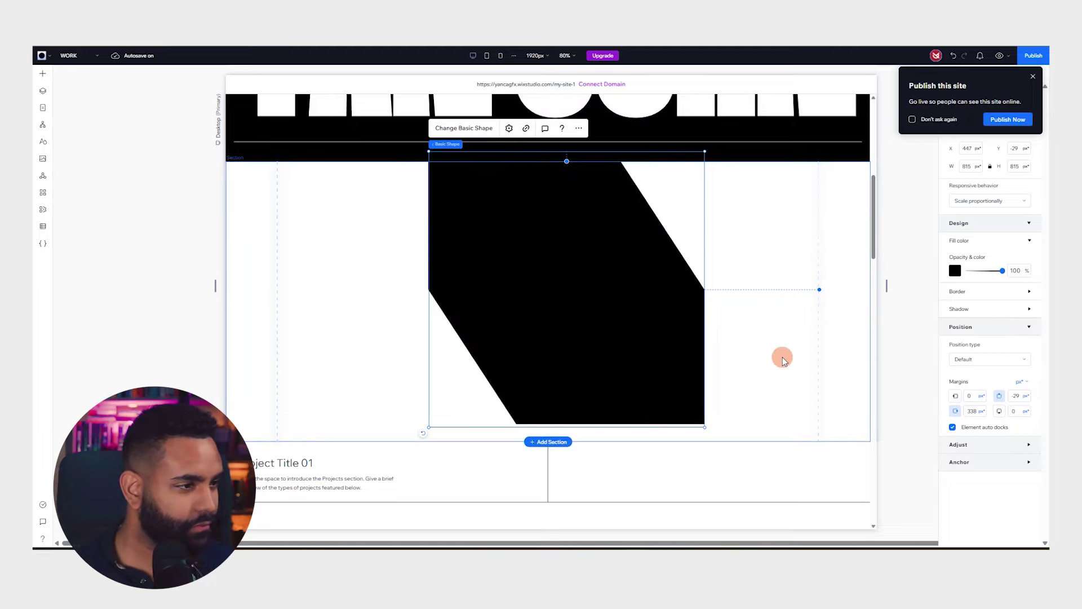
click(856, 337)
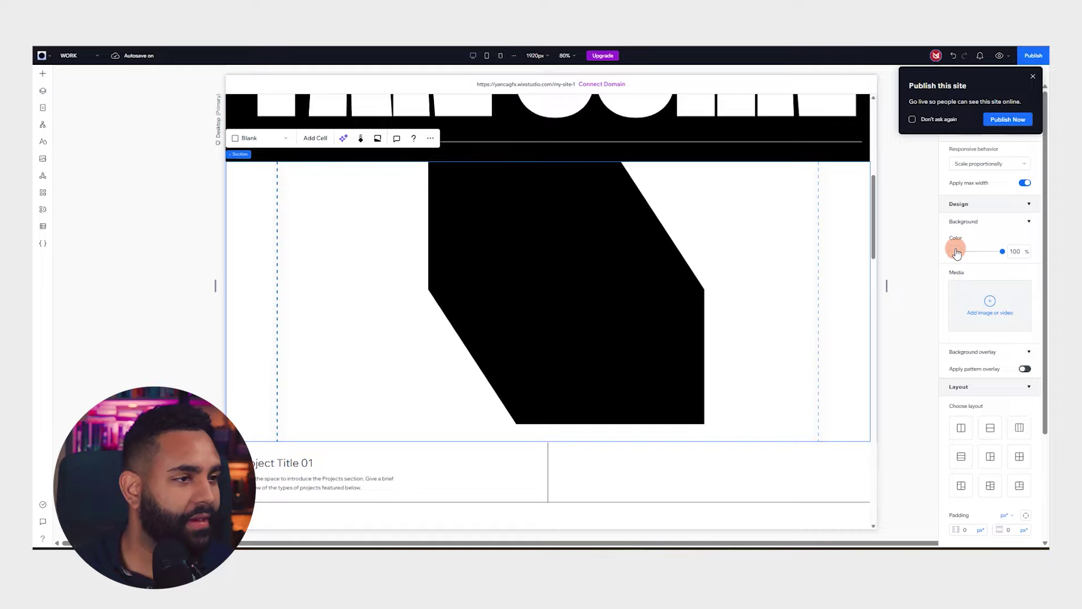
click(956, 251)
Set the section background to red with Regular Square Grid 2.png from Portfolio Files overlaid
click(994, 341)
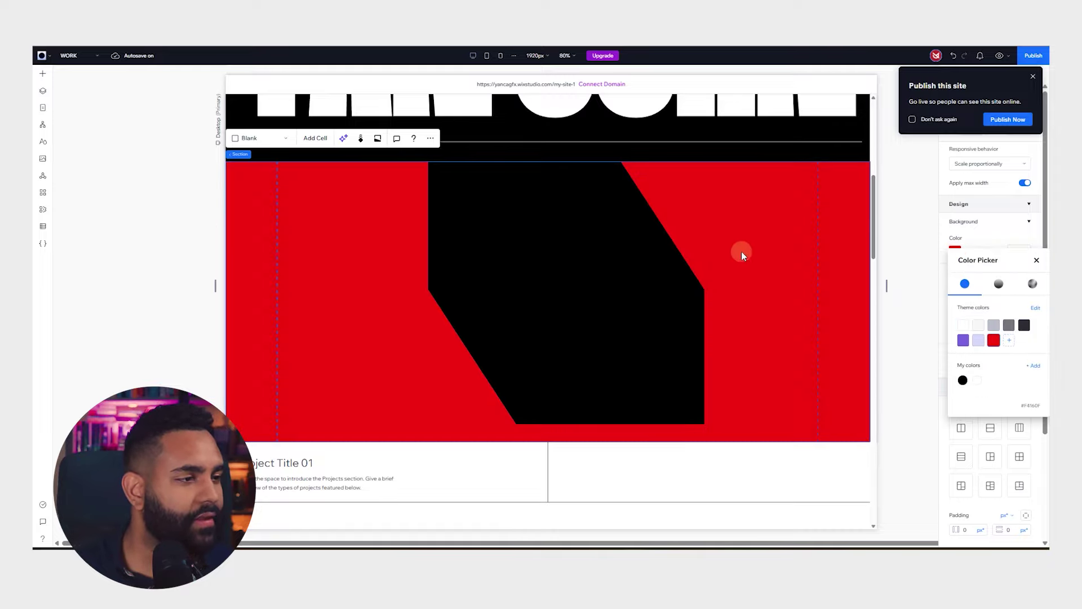
click(883, 227)
click(989, 301)
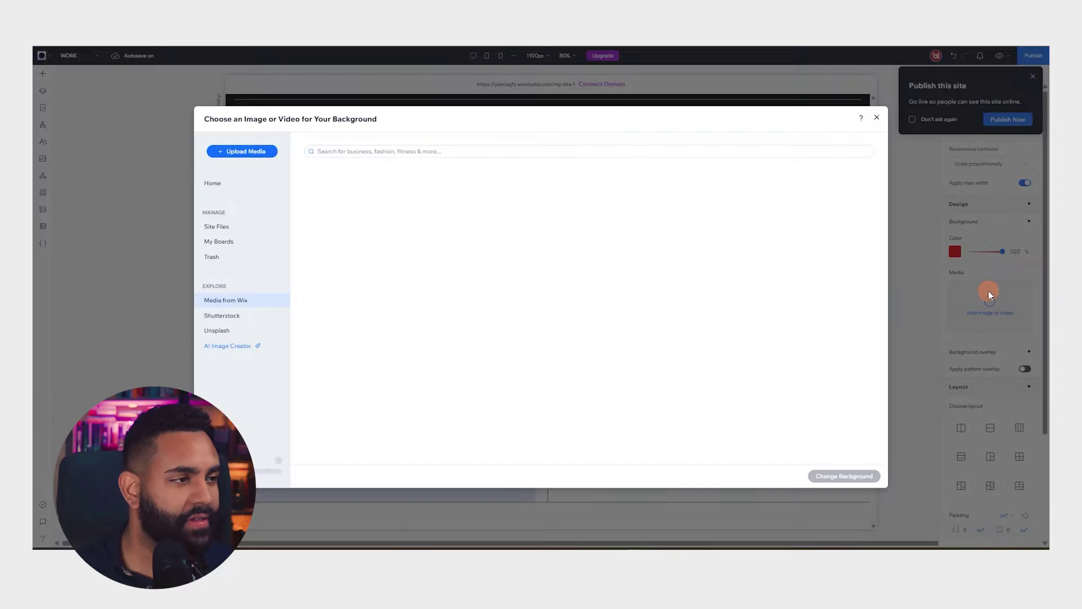
click(492, 221)
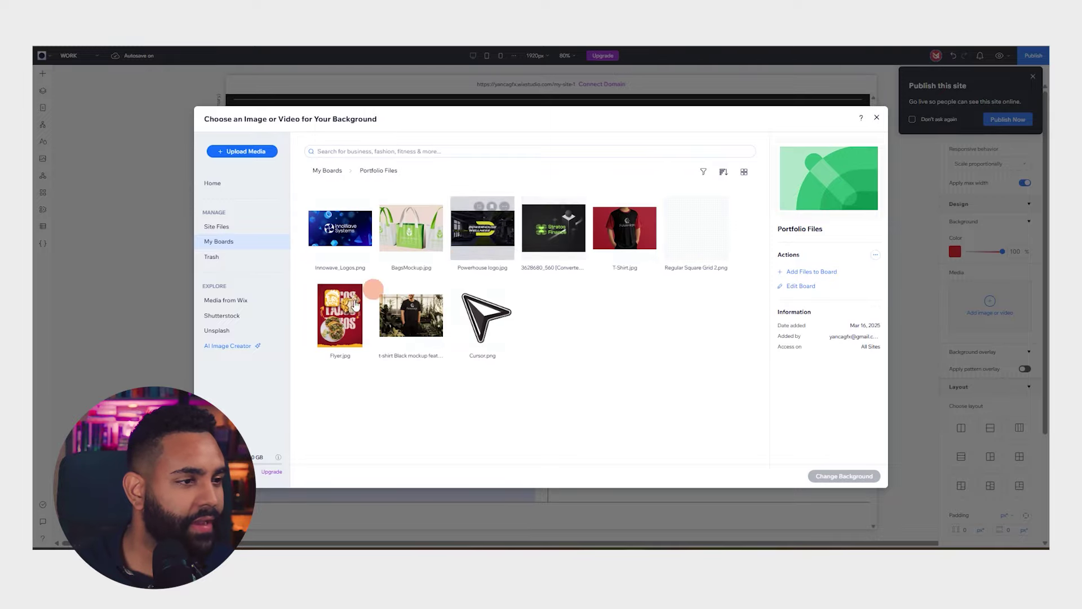
click(677, 238)
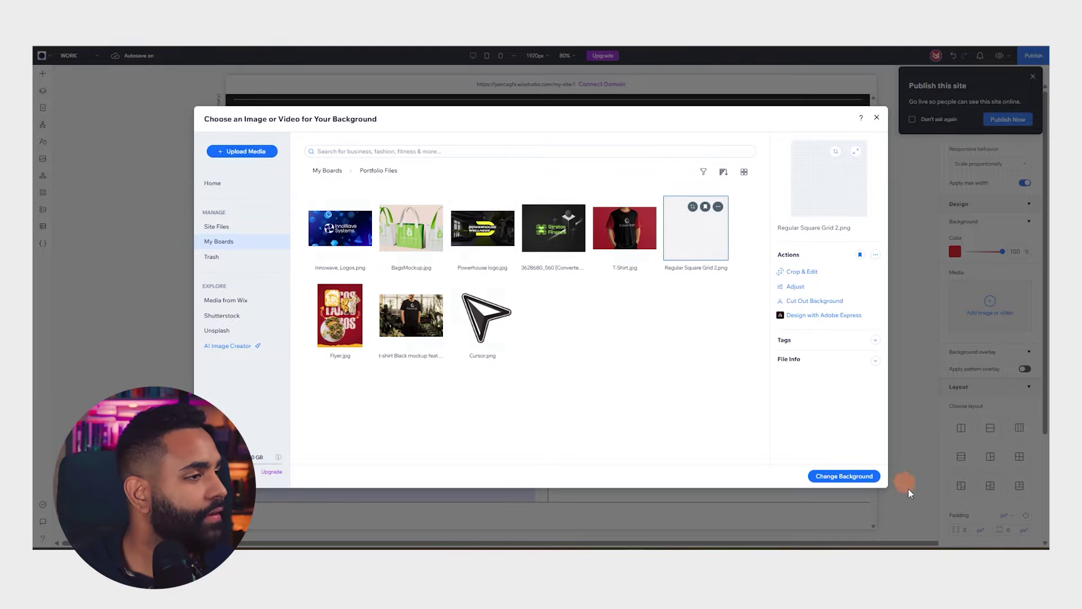
click(850, 476)
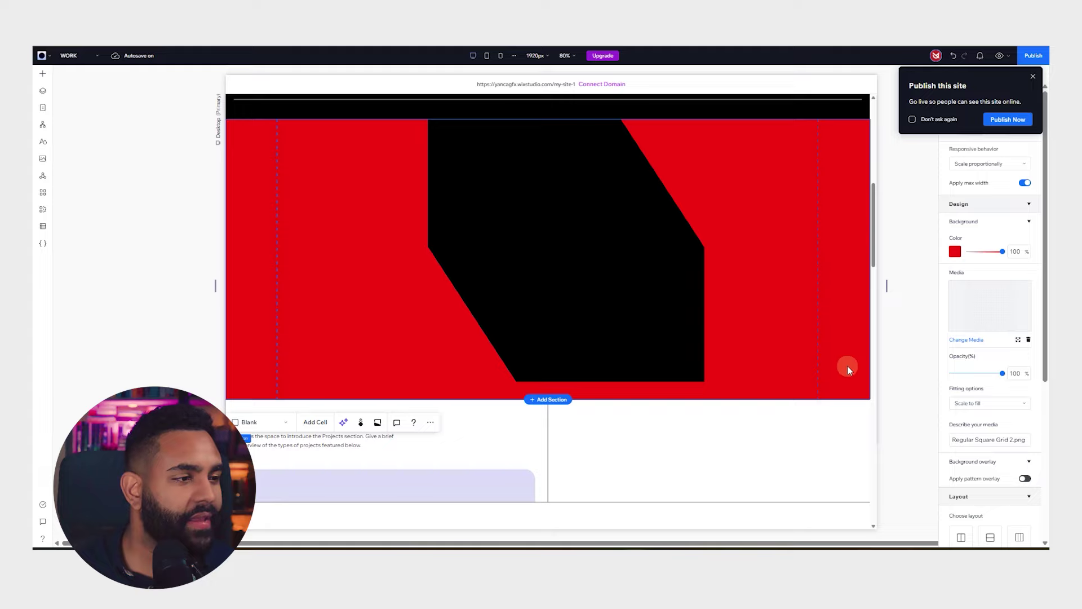
scroll(847, 365, up, 5)
scroll(850, 377, up, 3)
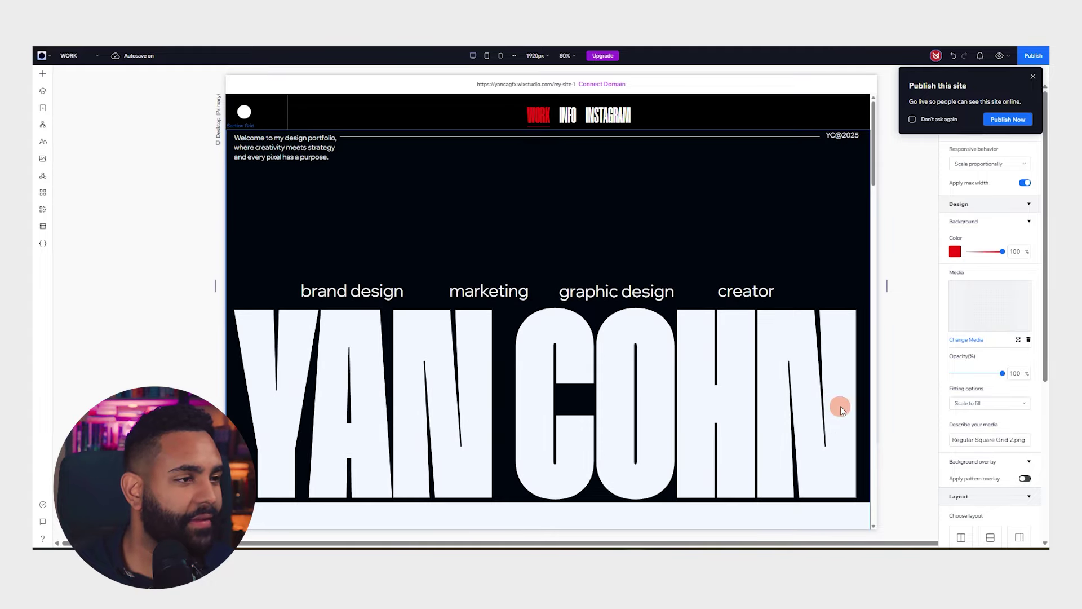
scroll(834, 403, down, 7)
scroll(806, 384, up, 2)
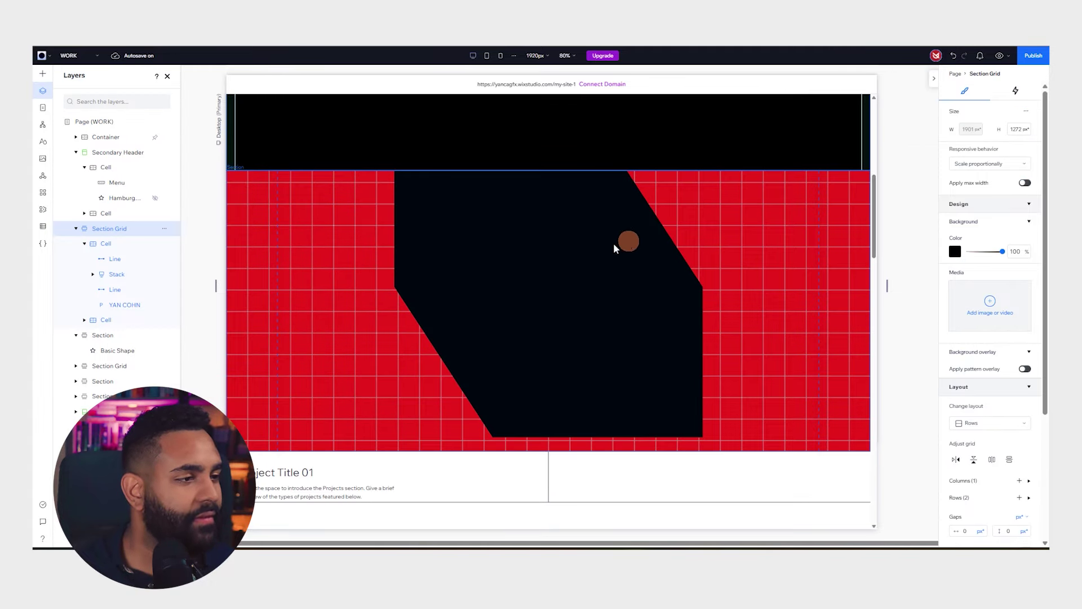
click(575, 243)
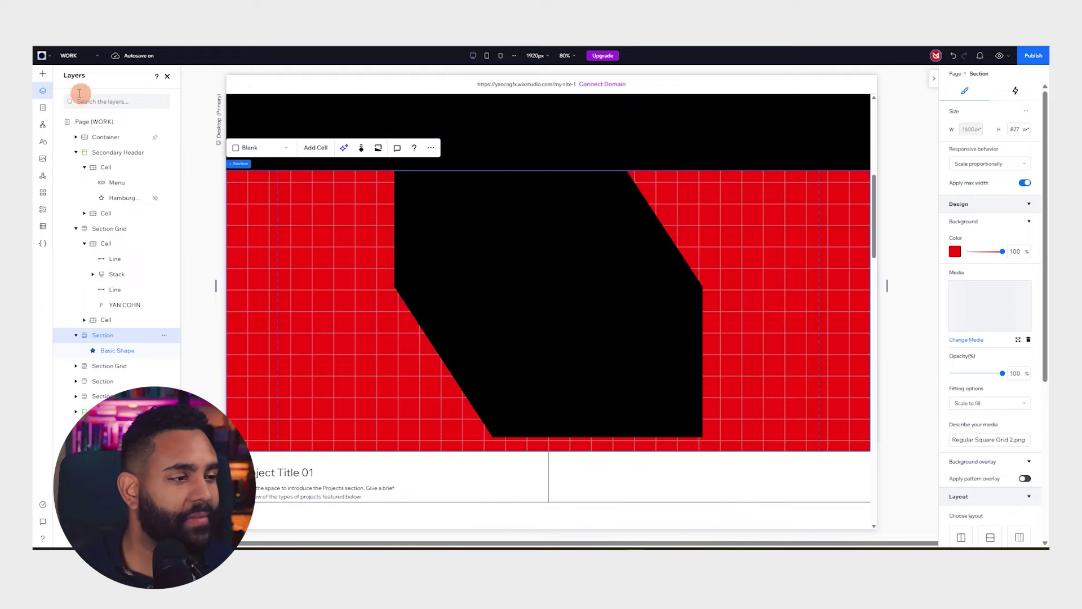
Add a title text at the black shape's top edge and paste the tagline into it
click(44, 77)
drag(194, 118, 427, 207)
drag(543, 304, 456, 203)
double_click(455, 203)
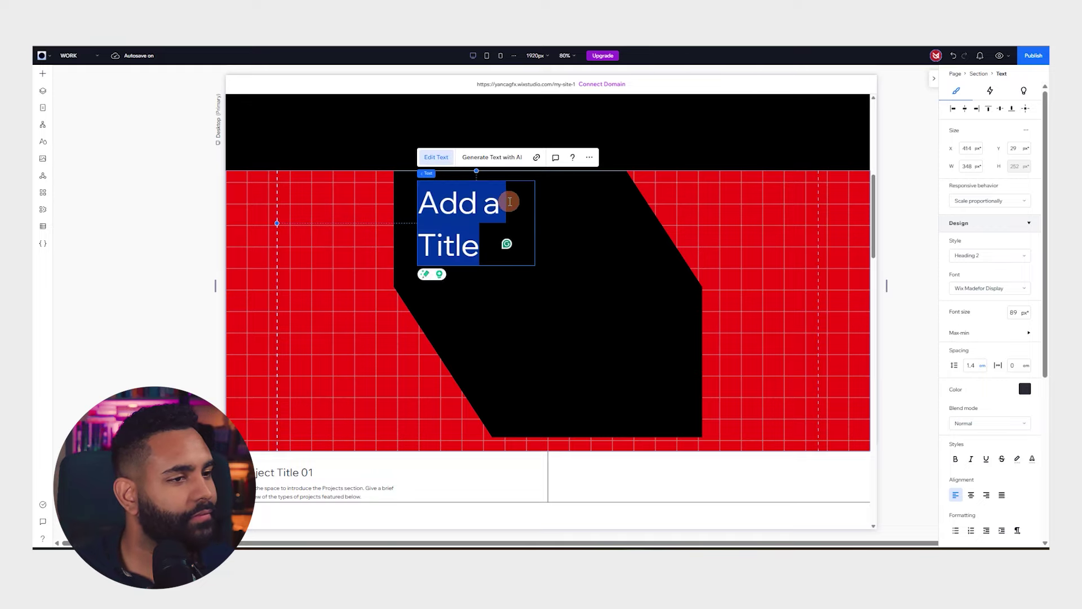
text(with a keen eye for detail and a passion for storytelling)
key(Escape)
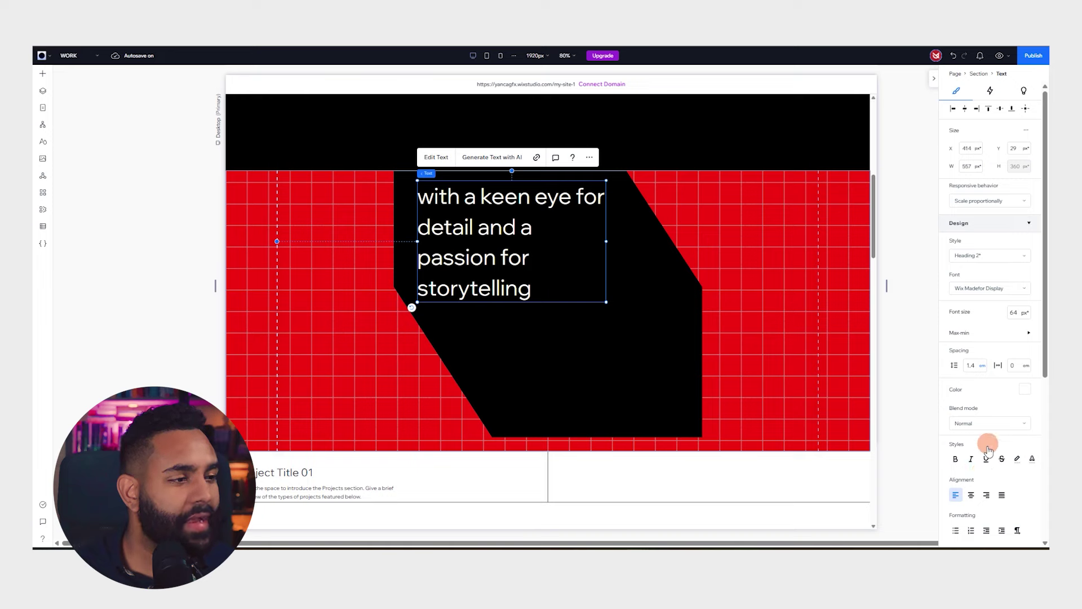
Set the words 'passion for storytelling' in Rany Bold
double_click(440, 202)
click(435, 196)
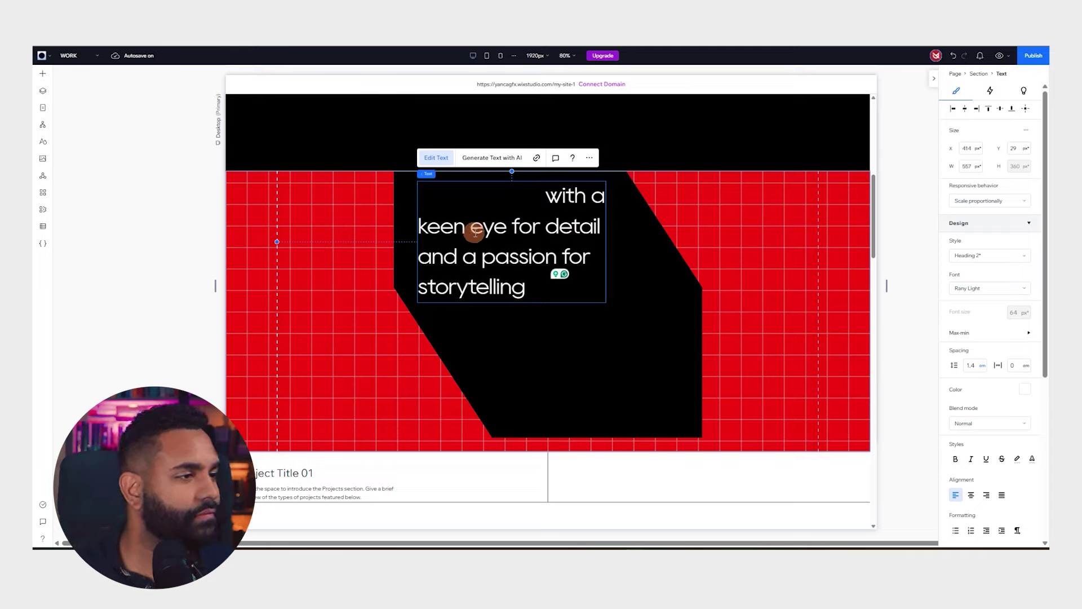
drag(482, 258, 539, 288)
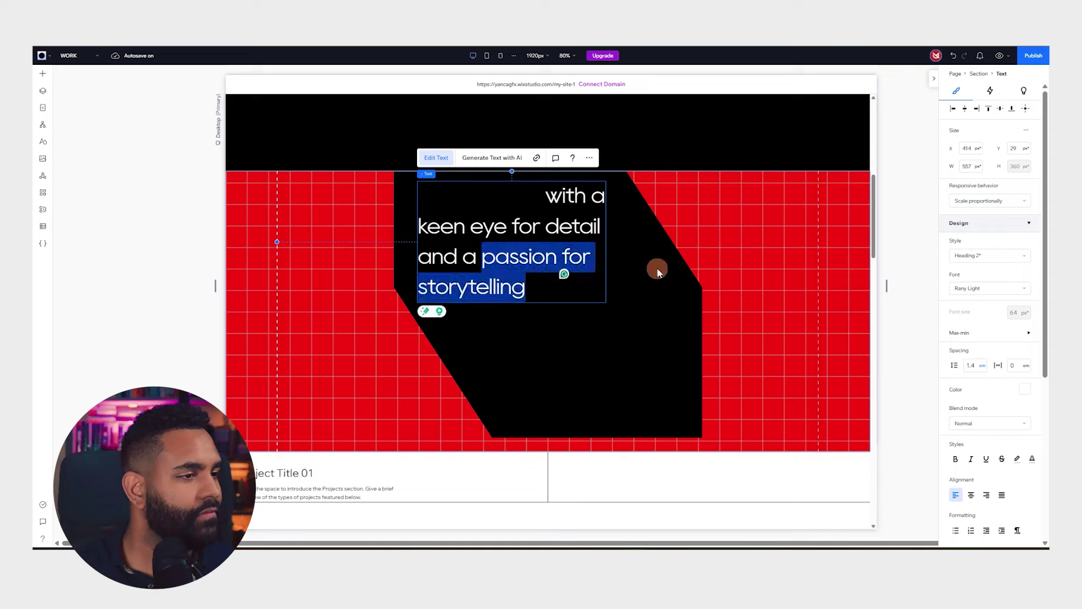
click(989, 288)
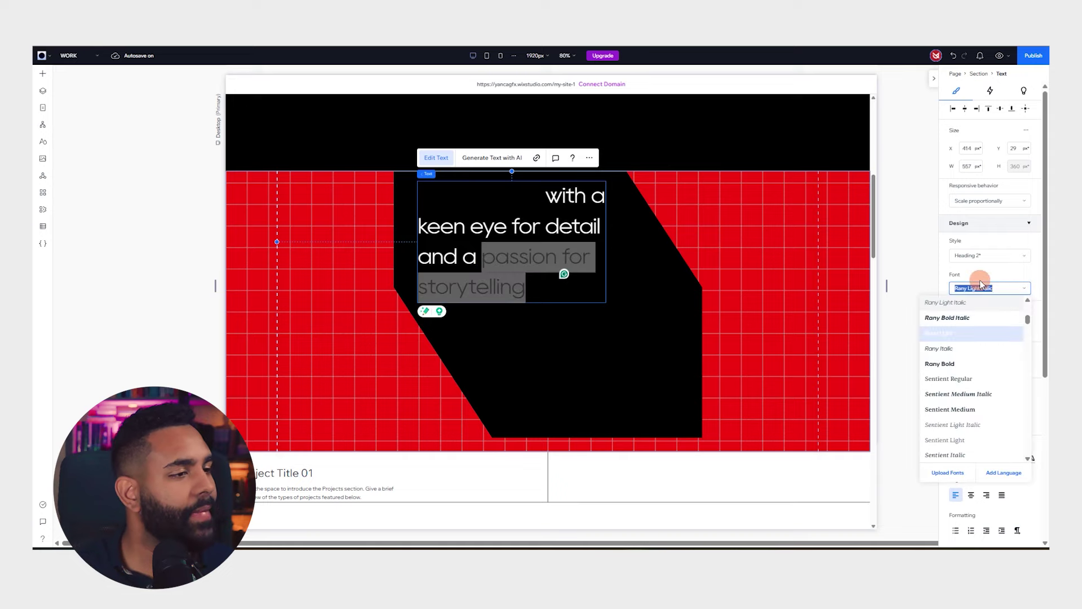
click(958, 361)
click(490, 256)
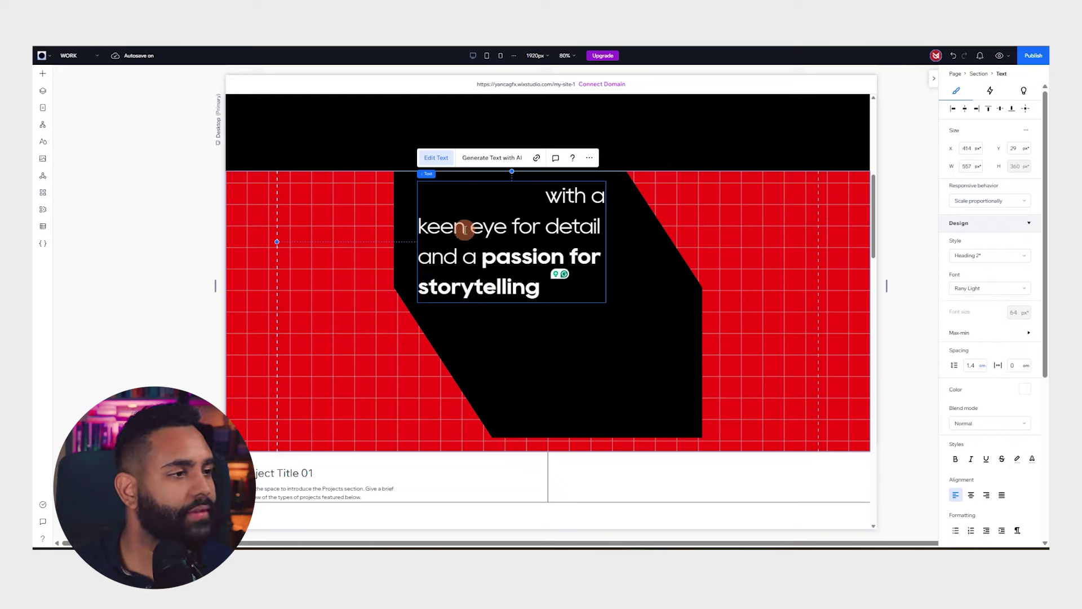
Set the whole tagline's line spacing to 1
drag(500, 185, 620, 269)
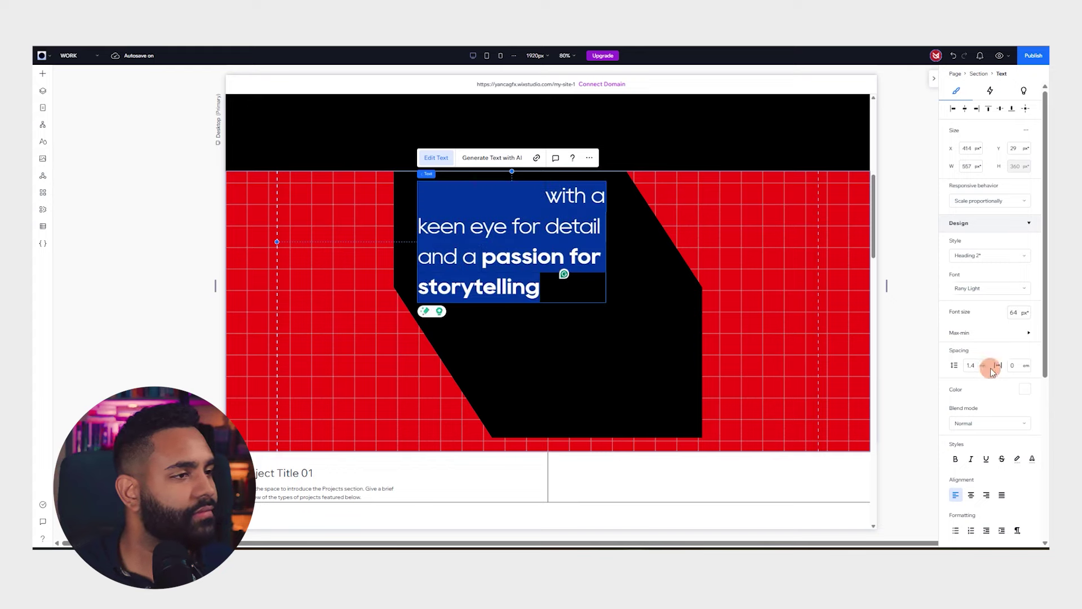
click(969, 365)
text(1)
key(Return)
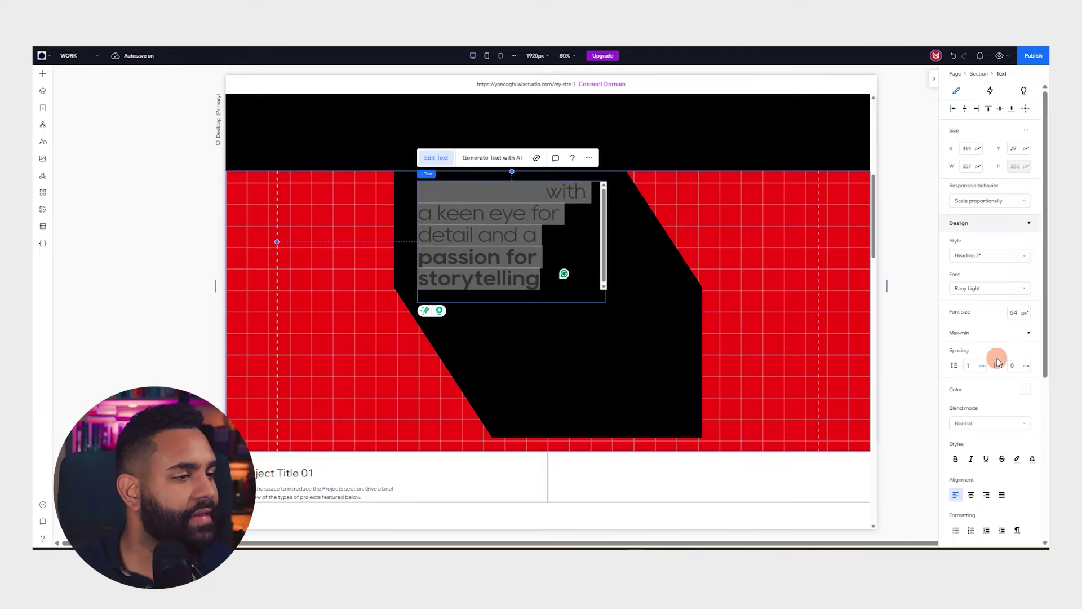
click(542, 249)
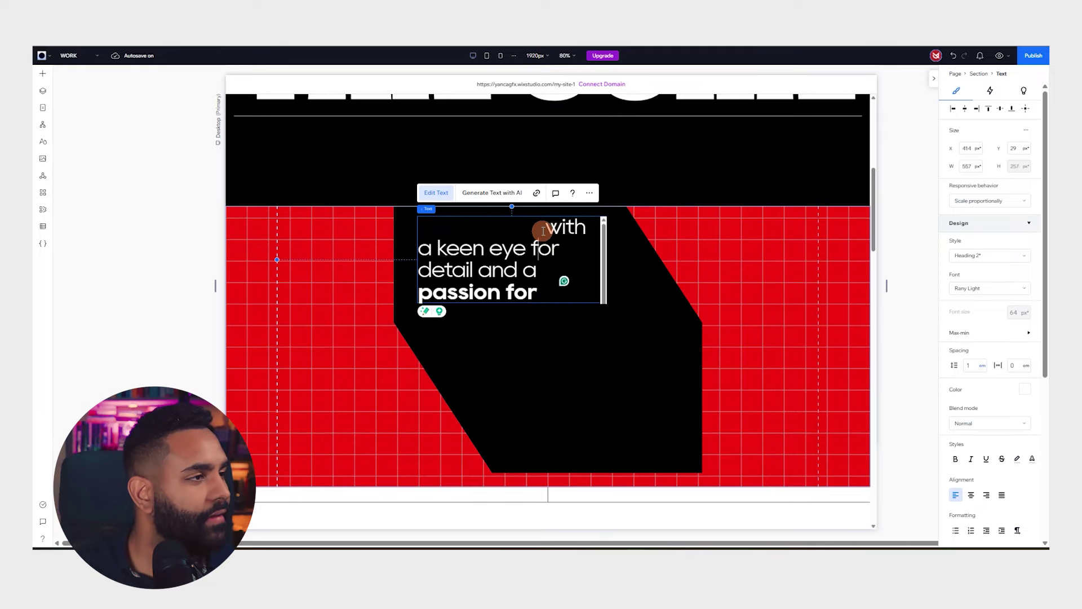
key(Escape)
key(Escape)
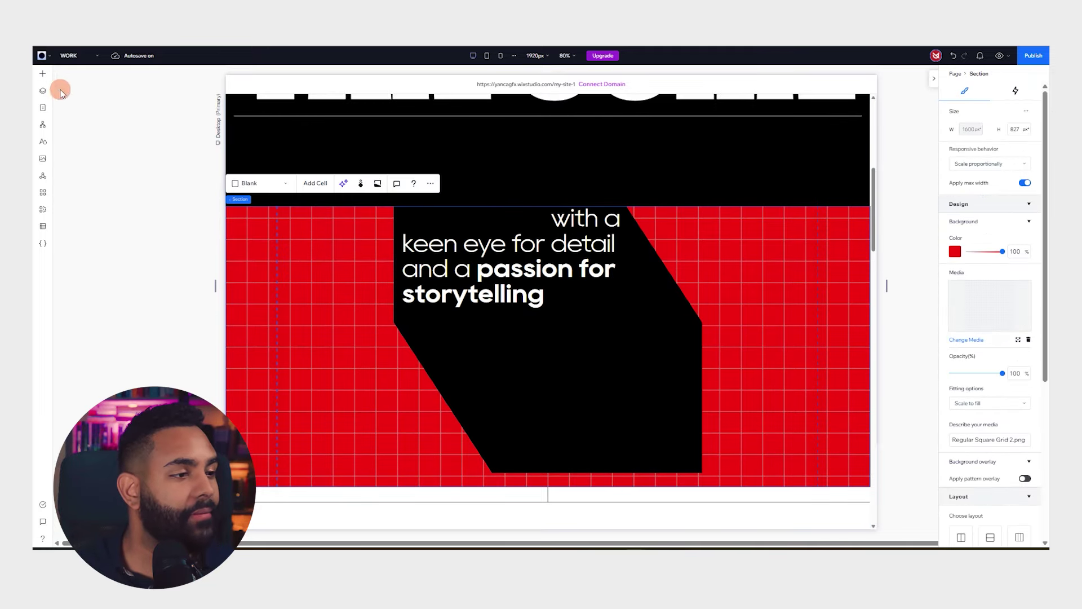
Add a title below the heading, set its font size to 20 and paste the paragraph
click(39, 78)
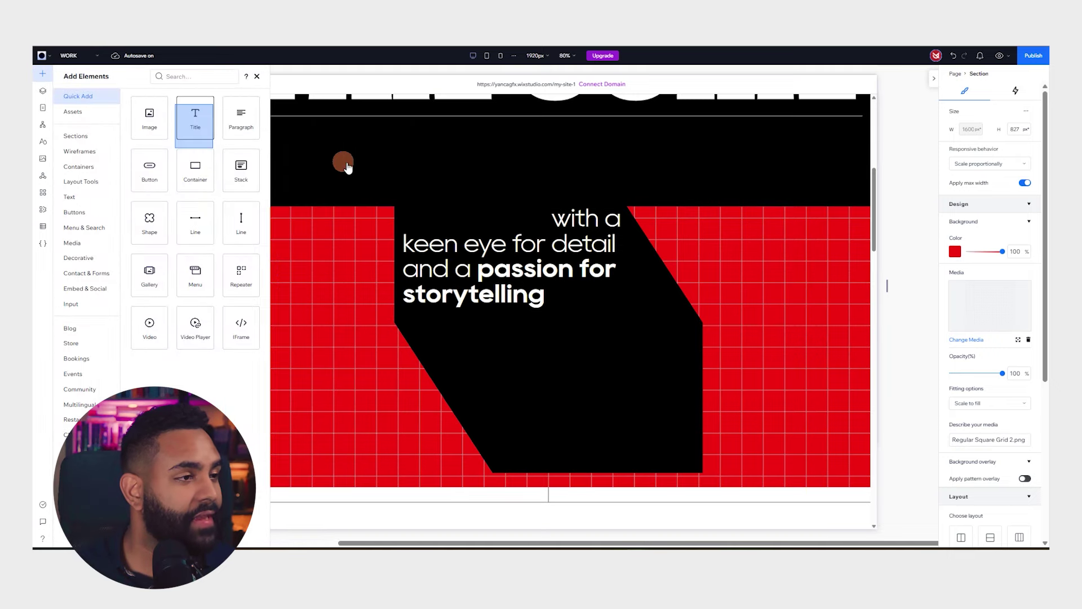
click(195, 118)
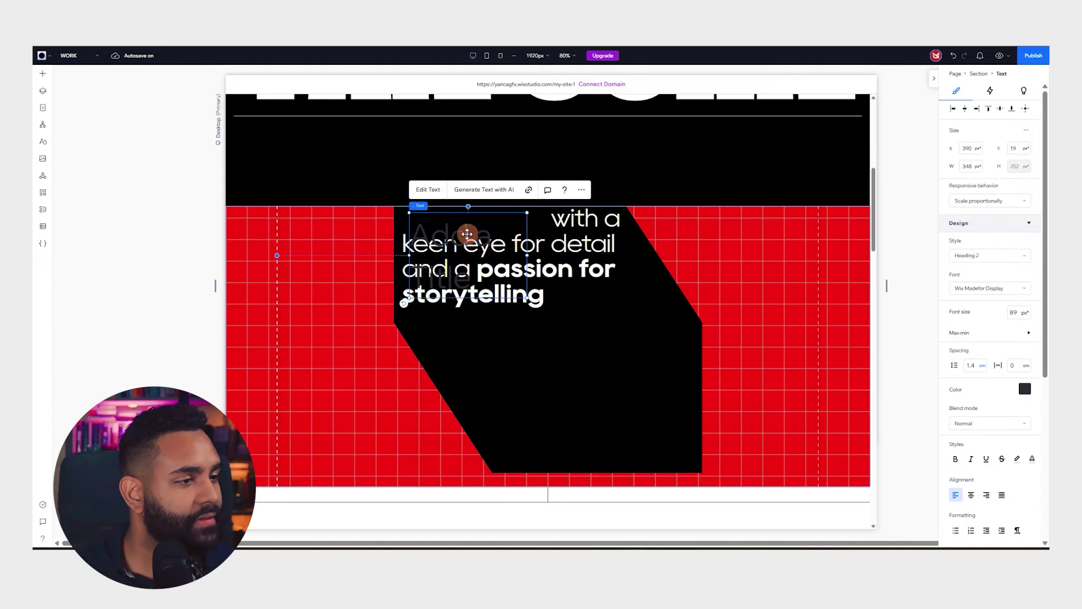
drag(467, 234, 529, 333)
double_click(513, 333)
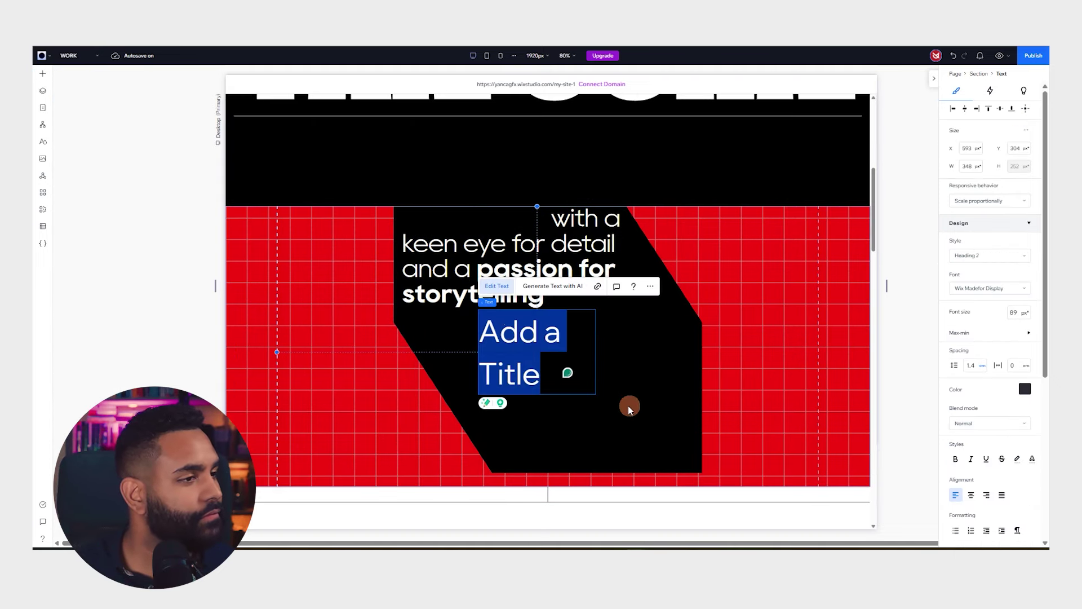
click(660, 363)
click(1021, 314)
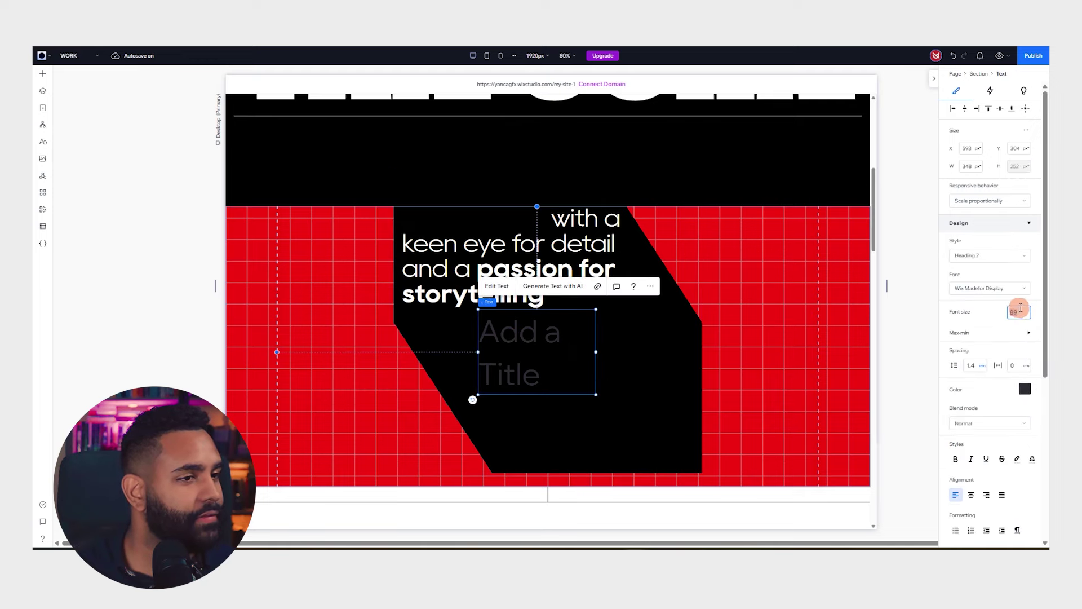
key(Return)
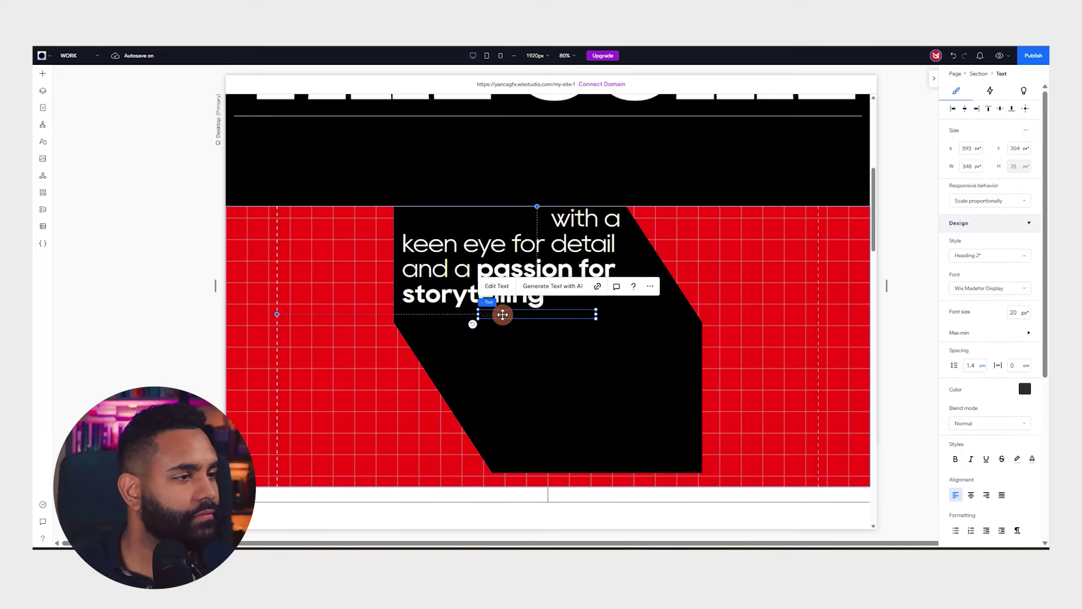
key(ctrl+v)
Widen the paragraph to the black shape's edge and nudge it right and down
scroll(637, 319, down, 4)
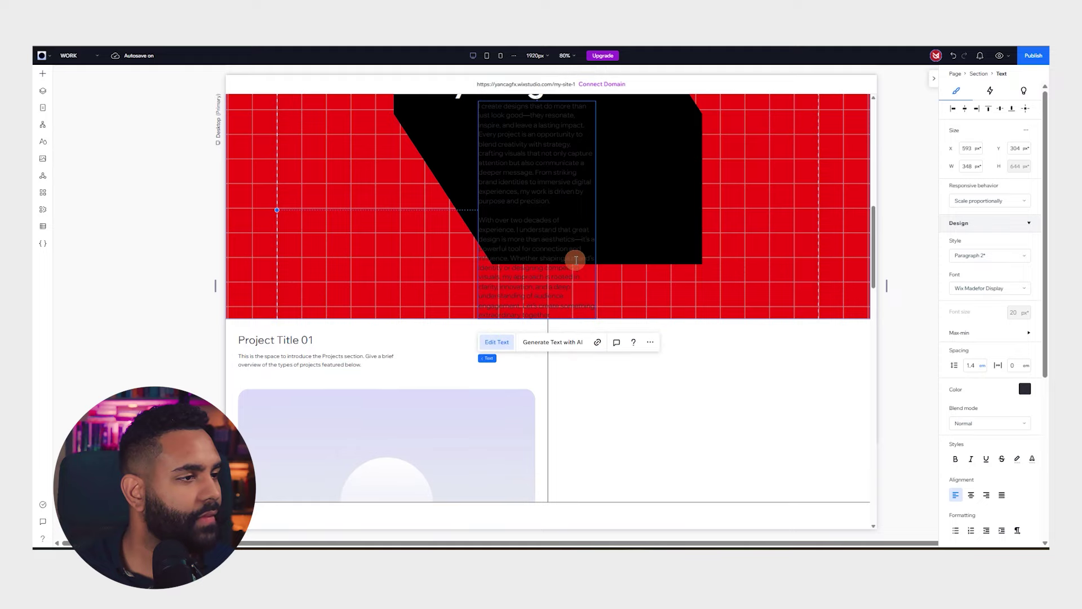
scroll(338, 158, up, 5)
scroll(383, 186, down, 3)
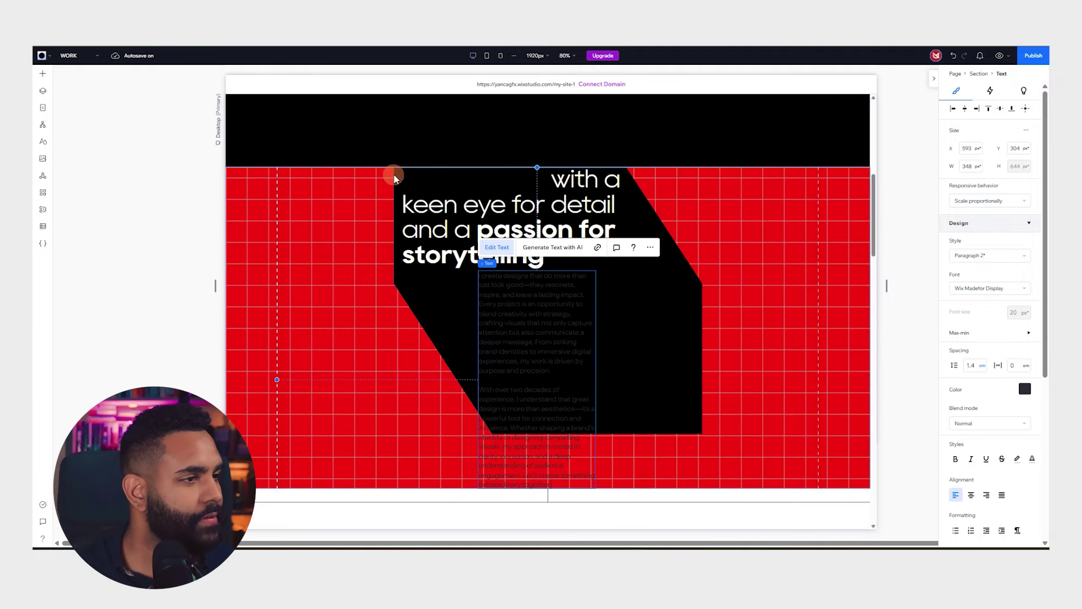
click(223, 217)
click(531, 345)
click(495, 302)
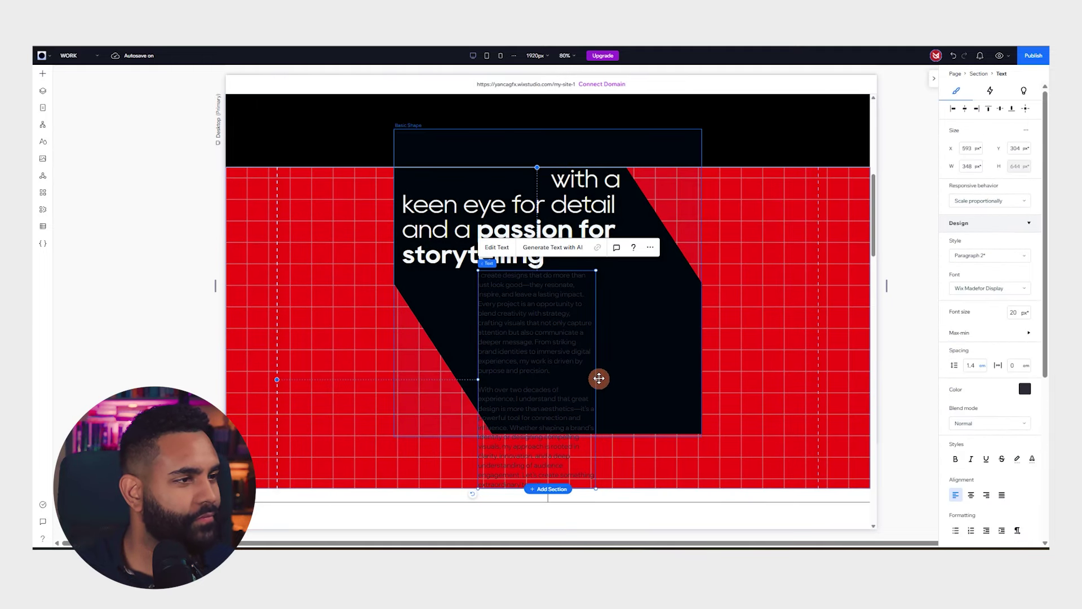
drag(596, 377, 701, 364)
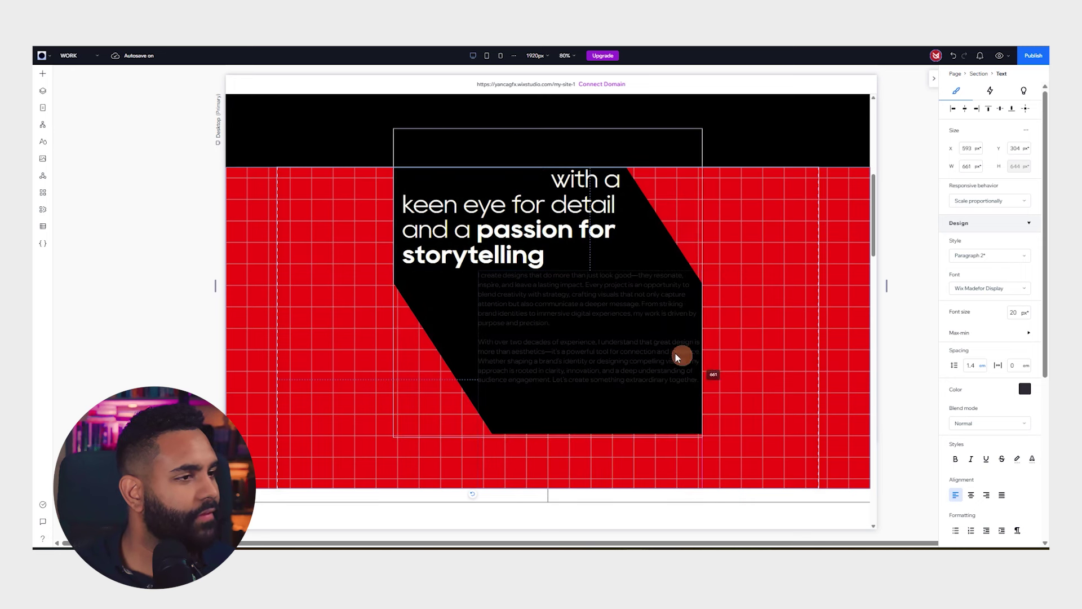
drag(556, 302, 937, 335)
Make the paragraph text white and fine-tune its width
click(1031, 392)
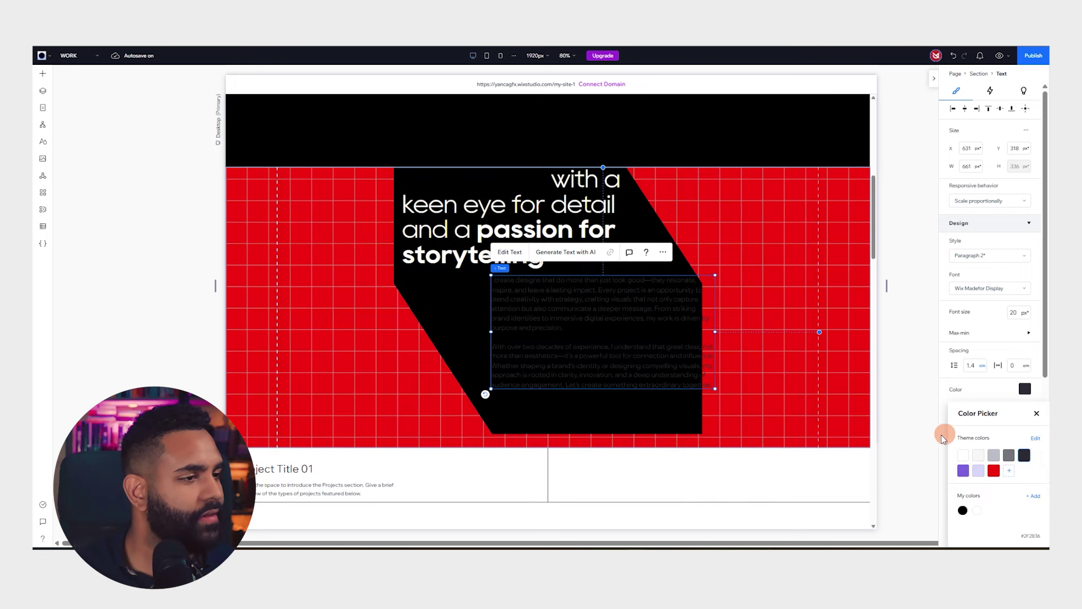
click(957, 455)
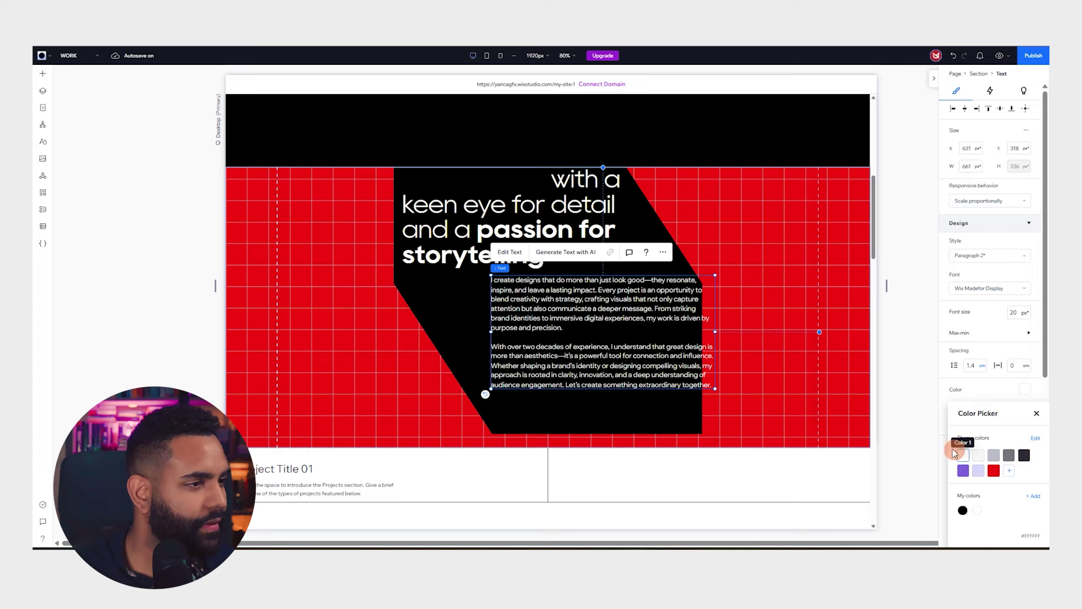
drag(714, 332, 686, 326)
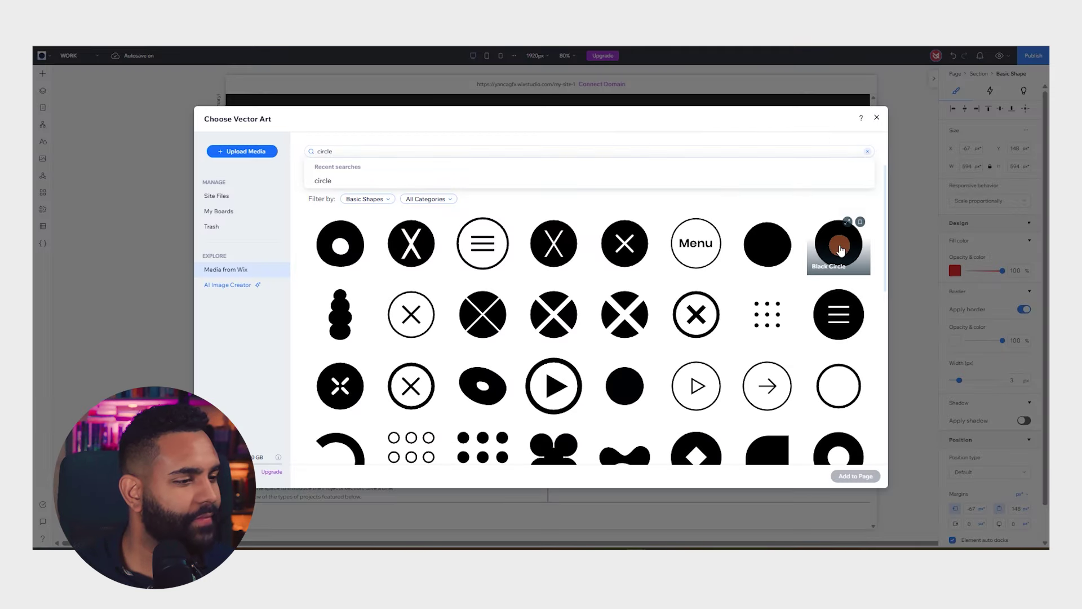
Add the Black Circle artwork with a clockwise Spin scroll animation at 70% scale
click(840, 249)
click(845, 477)
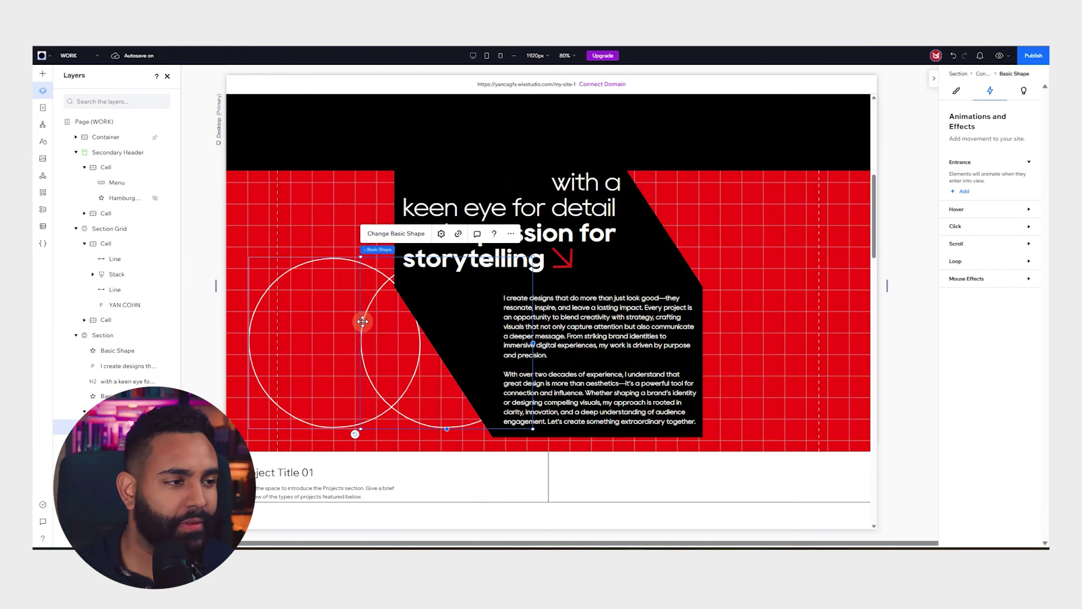
click(968, 244)
click(963, 266)
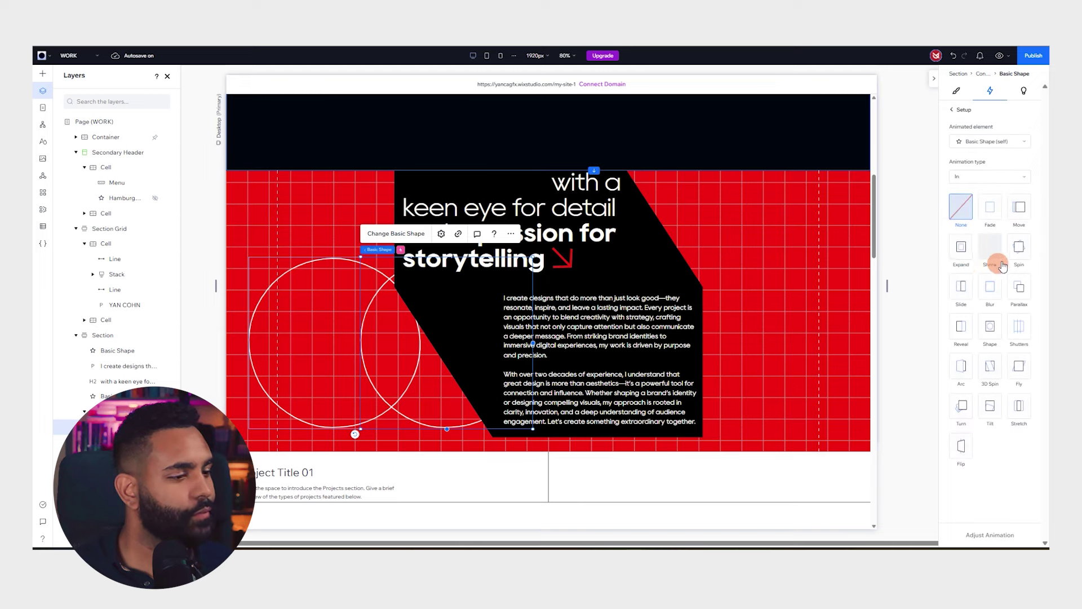
click(1019, 247)
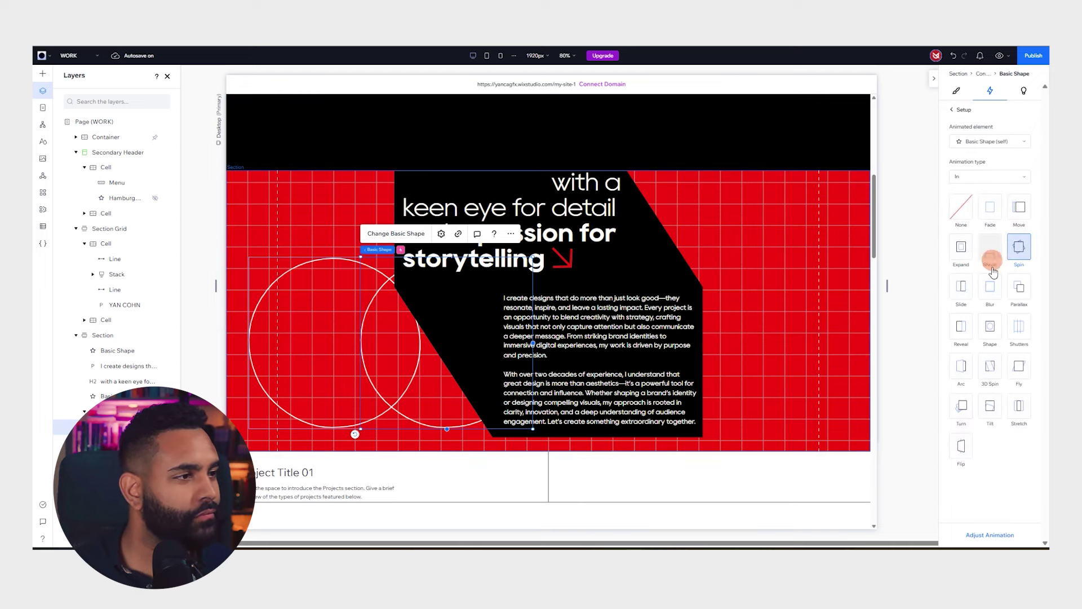
click(1008, 543)
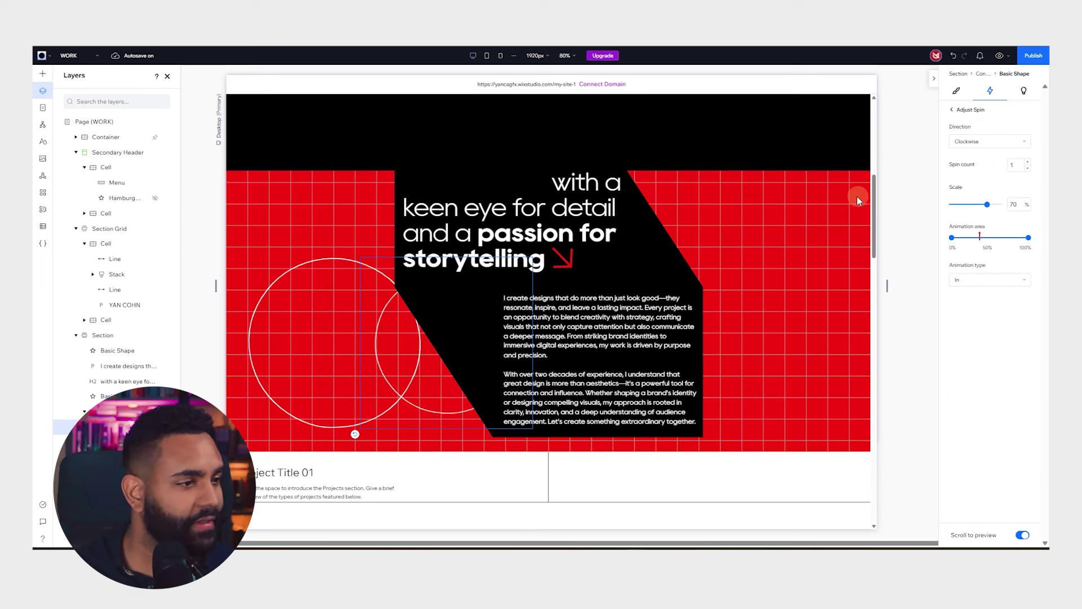
Preview the site and scroll to check the circle spins
click(999, 56)
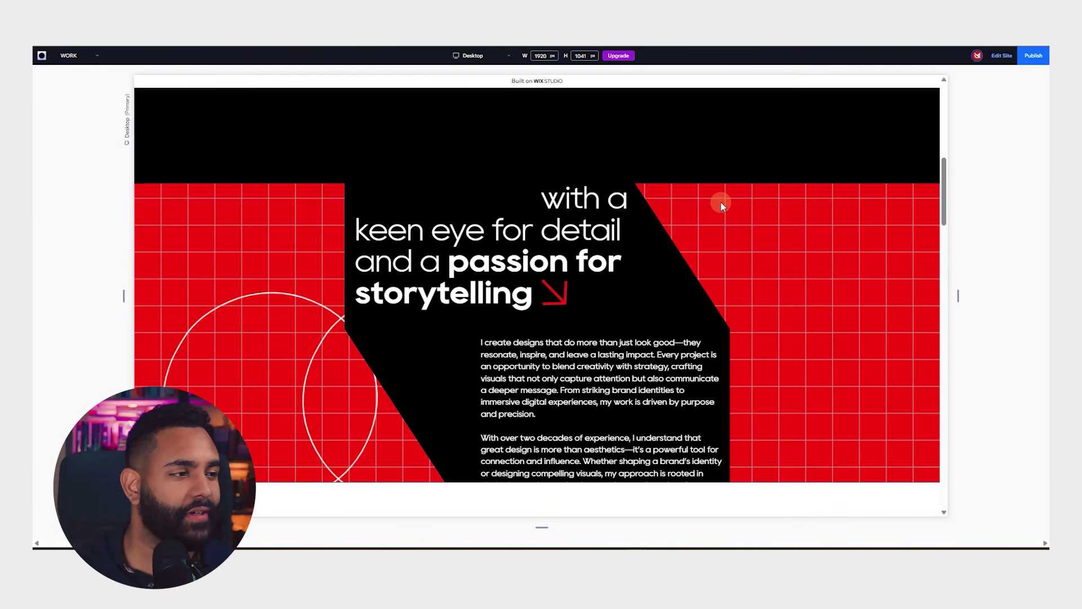
scroll(721, 204, down, 2)
scroll(712, 194, up, 10)
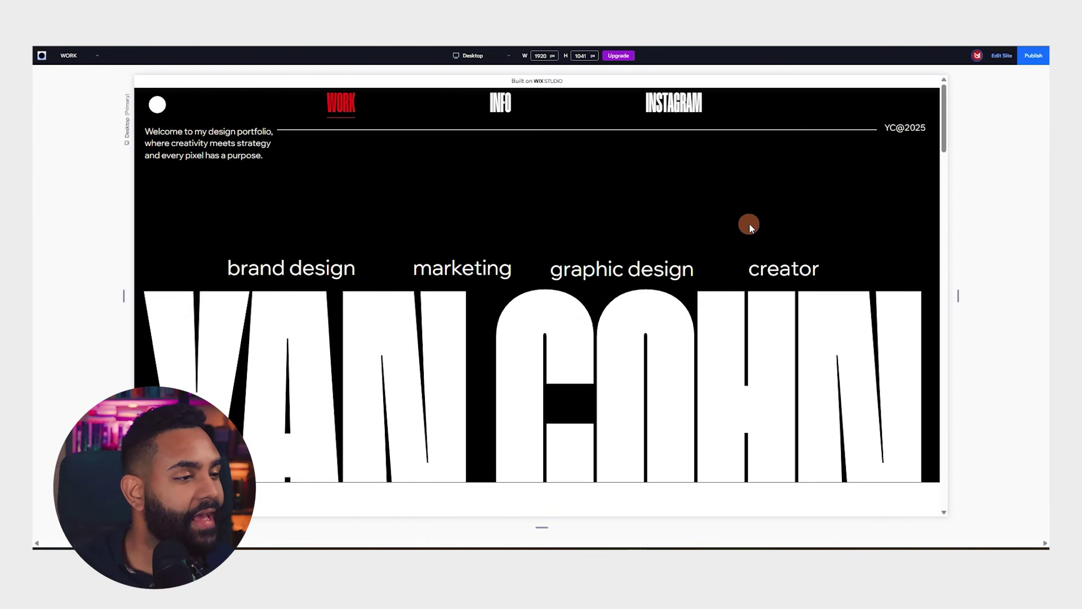
scroll(749, 224, down, 2)
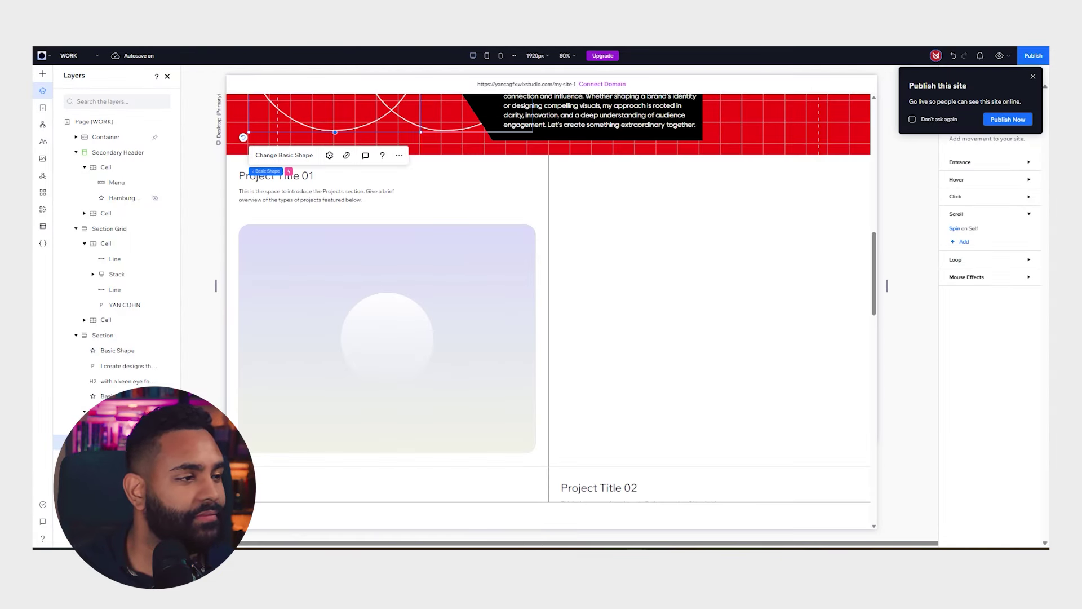
Give the Project Title 01 cell a black background
click(528, 188)
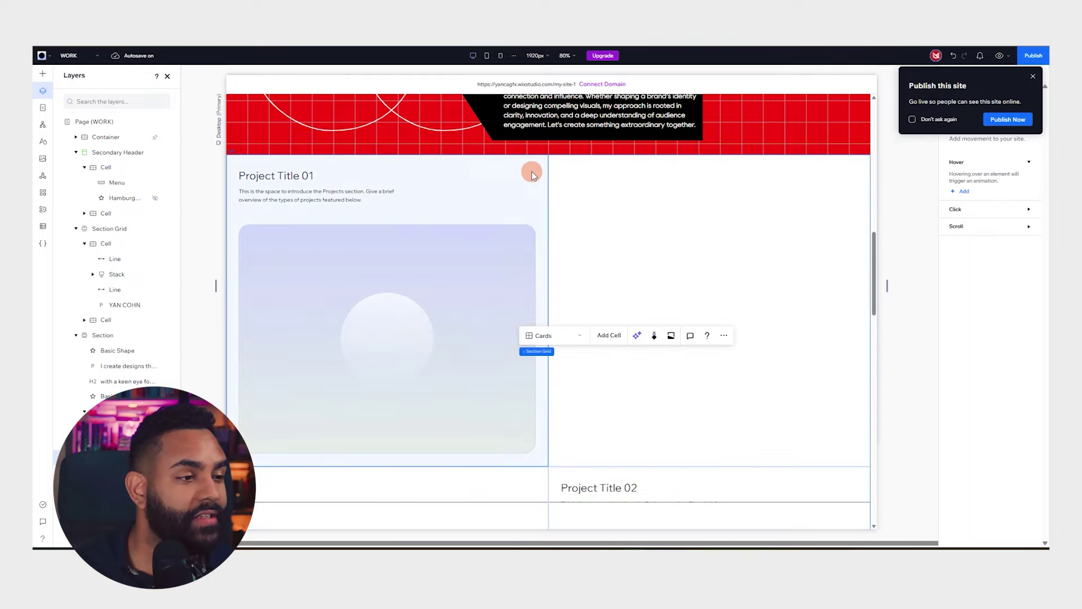
click(533, 181)
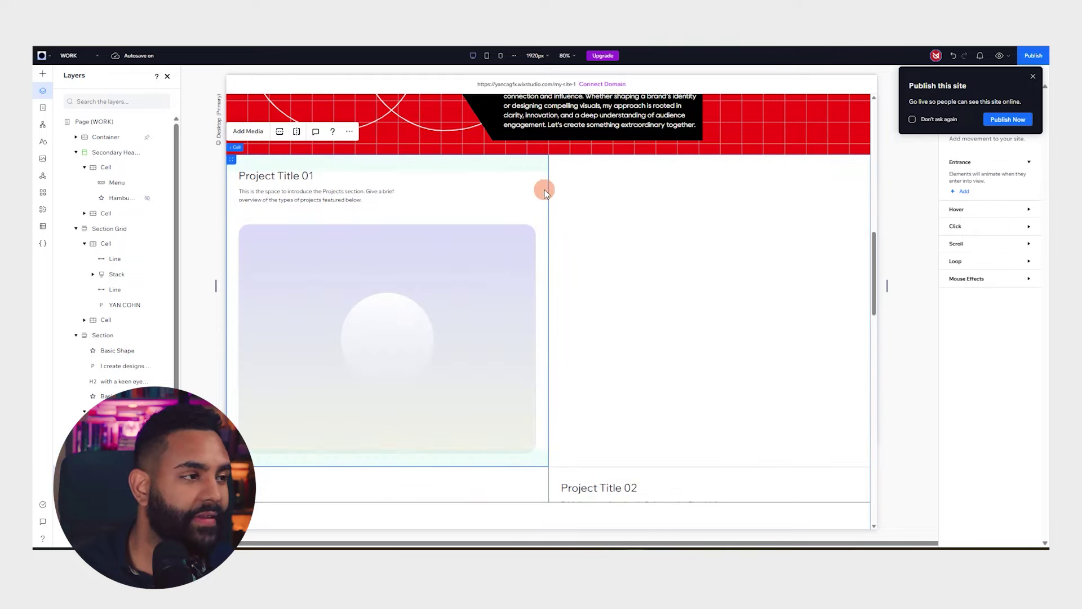
scroll(844, 233, up, 1)
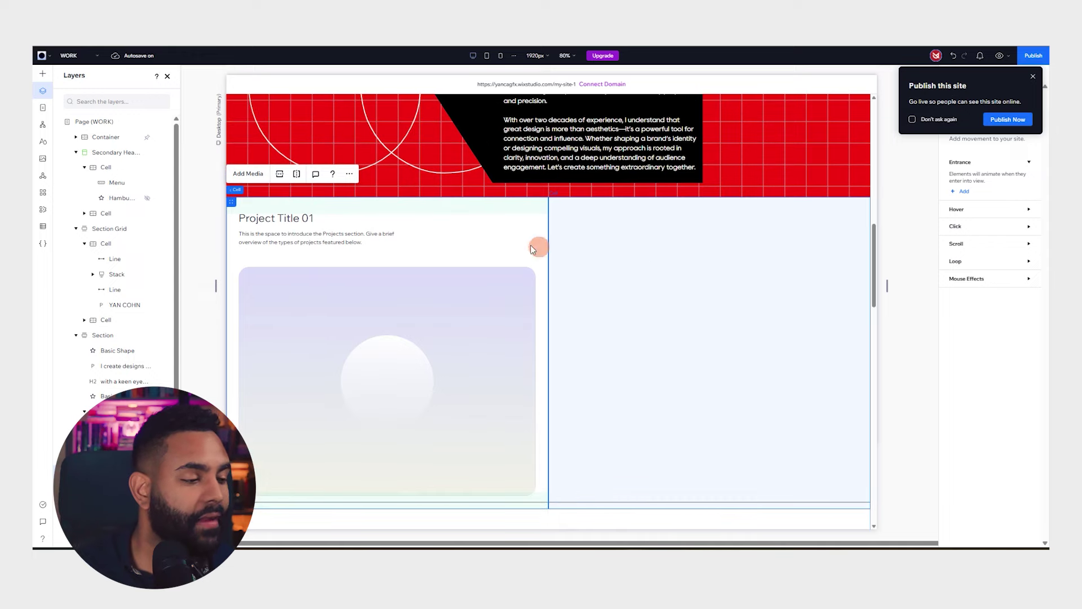
click(535, 225)
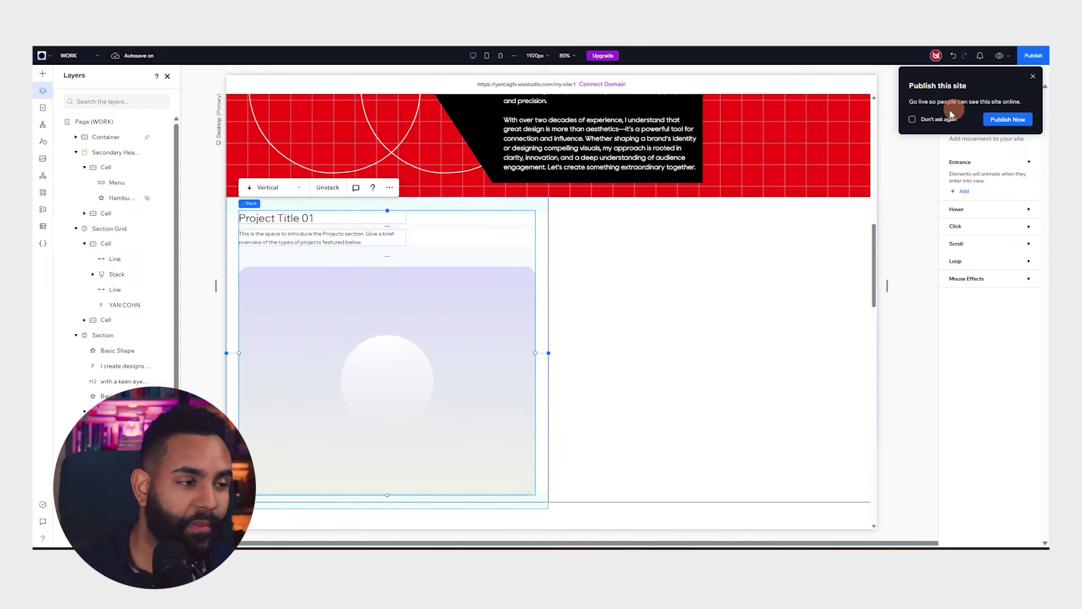
click(1032, 77)
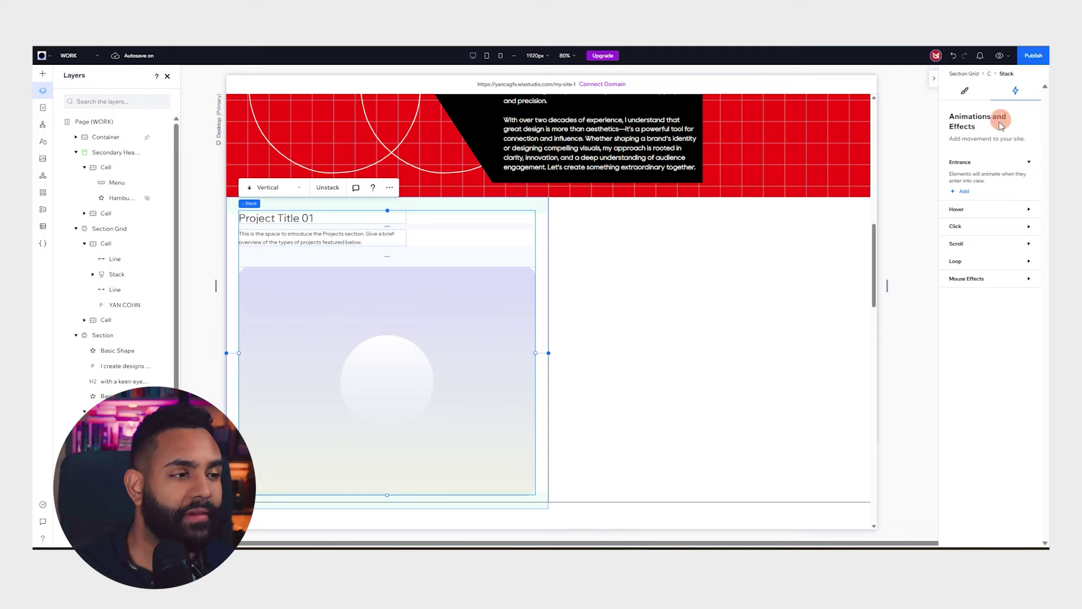
click(966, 92)
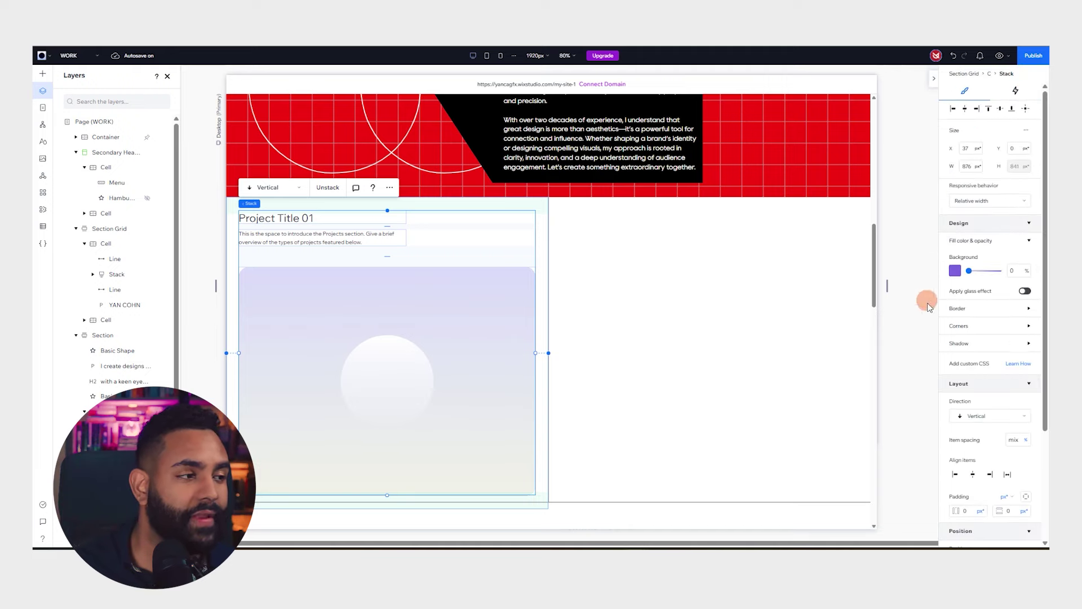
click(540, 220)
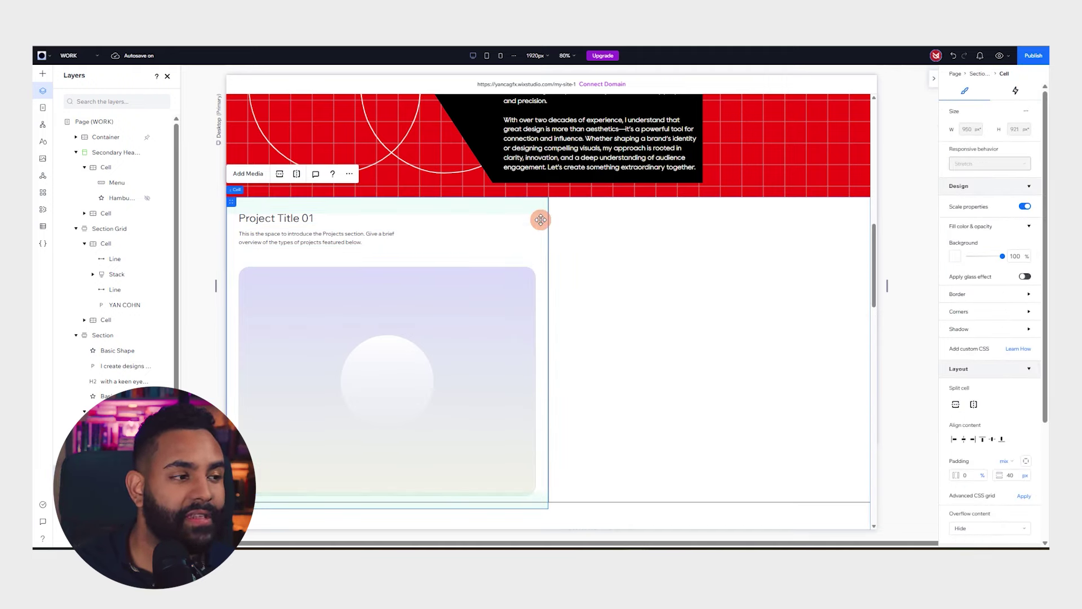
click(952, 258)
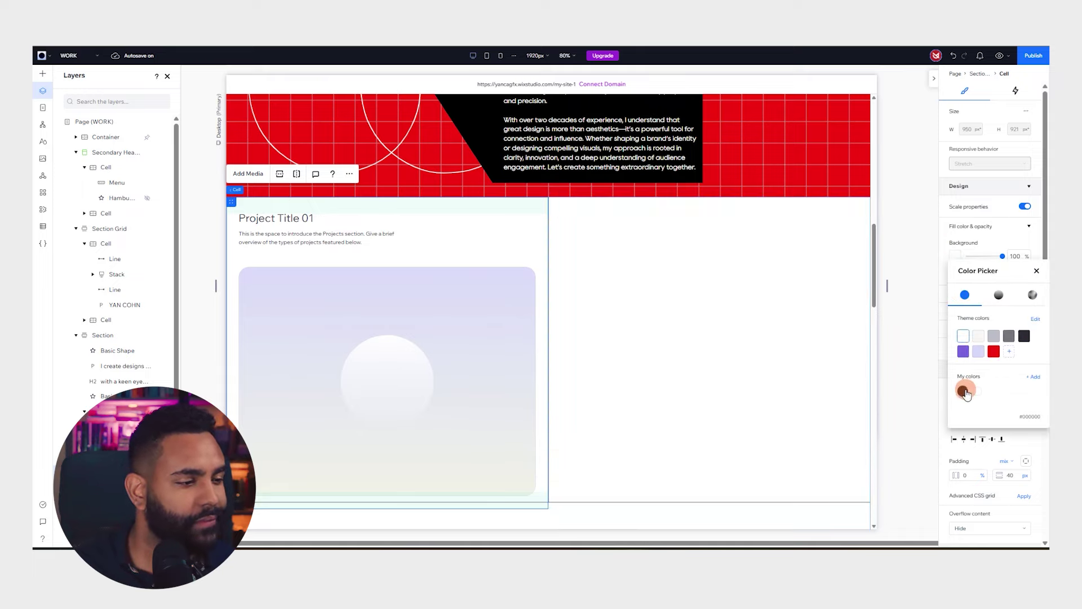
click(963, 390)
Delete the empty upper-right grid cell
click(669, 248)
scroll(671, 244, down, 5)
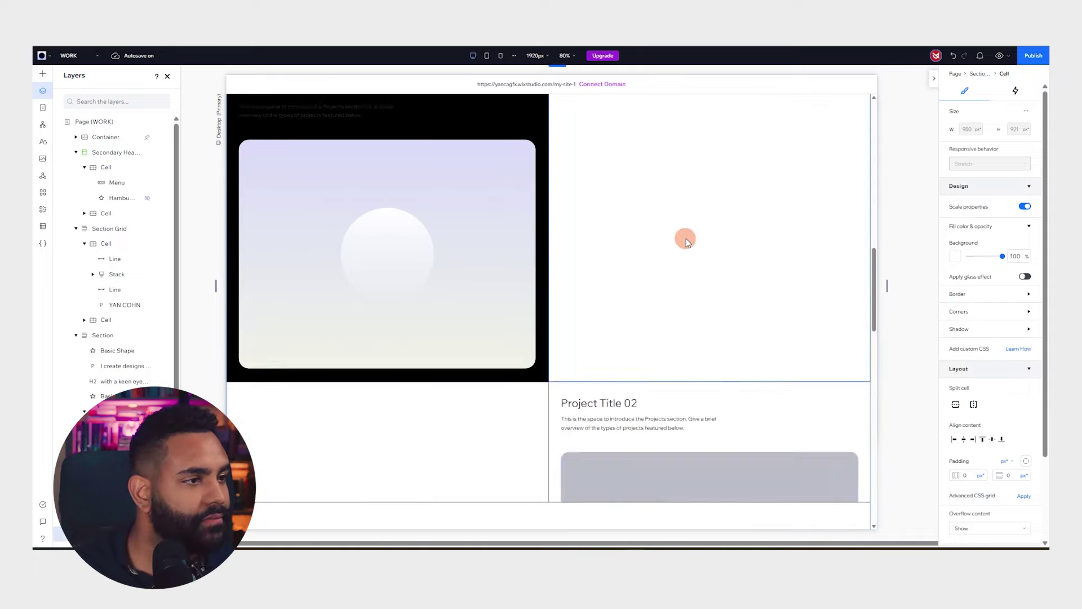
scroll(688, 234, up, 6)
scroll(647, 321, down, 4)
scroll(639, 285, up, 3)
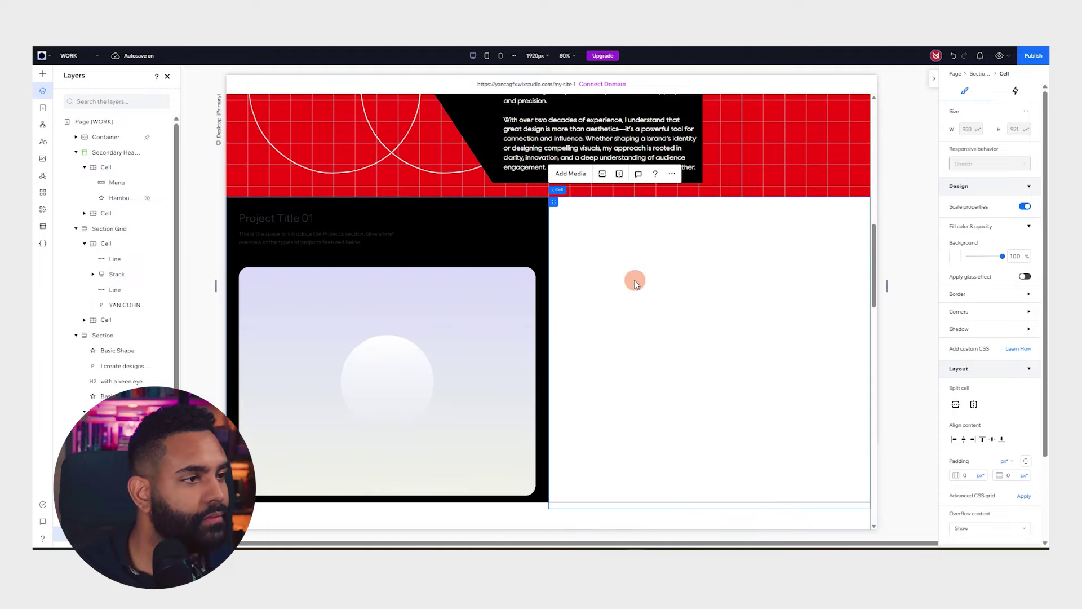
key(Delete)
scroll(695, 263, down, 10)
scroll(725, 299, up, 6)
scroll(724, 299, down, 2)
Move the Project Title 02 cell into the upper-right slot beside Project Title 01
click(648, 397)
drag(558, 372, 680, 221)
scroll(680, 222, up, 2)
key(ctrl+z)
key(ctrl+z)
scroll(648, 293, up, 3)
click(597, 431)
drag(554, 429, 558, 136)
scroll(677, 208, down, 4)
Delete the leftover empty cell in the lower row
click(501, 254)
scroll(533, 270, up, 3)
scroll(566, 282, down, 2)
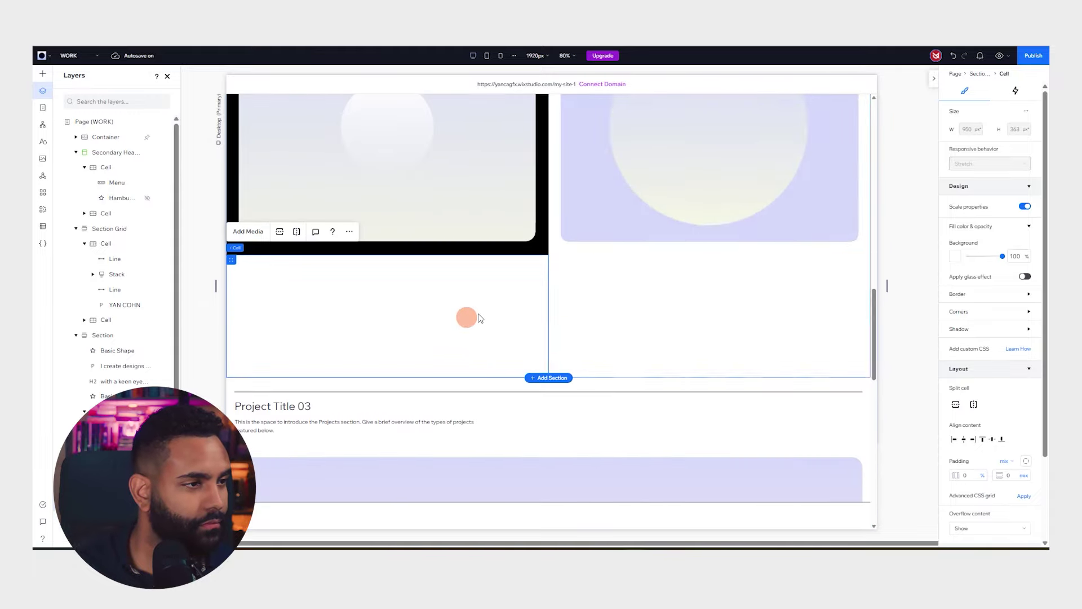
click(549, 318)
click(549, 320)
key(Delete)
click(627, 310)
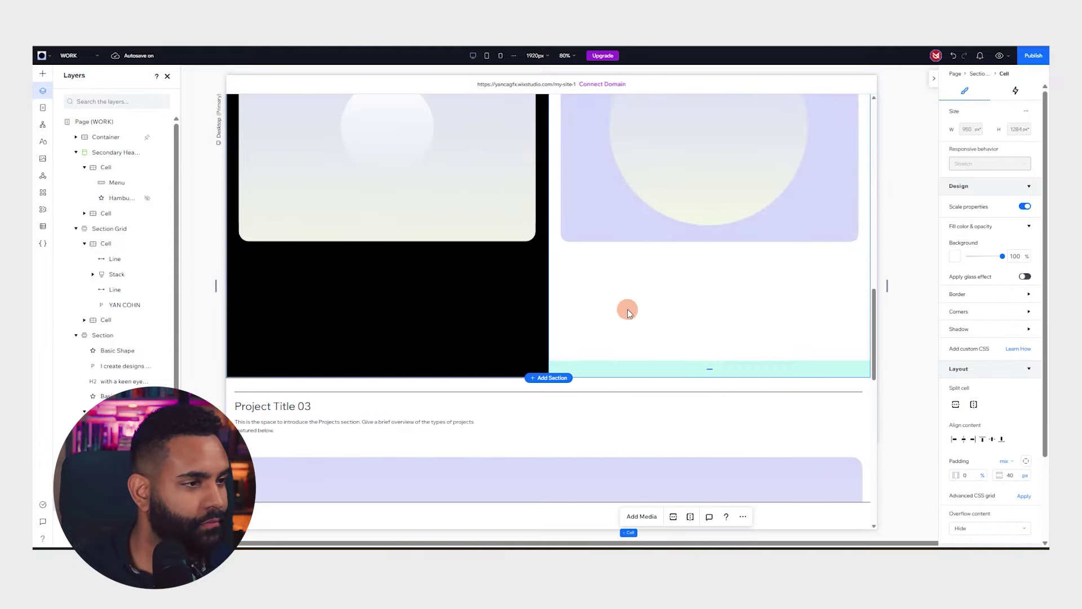
scroll(592, 307, up, 4)
scroll(507, 293, down, 3)
Shorten the Project Title 02 cell to fit its content and fill it black
drag(716, 441, 637, 297)
scroll(529, 270, up, 3)
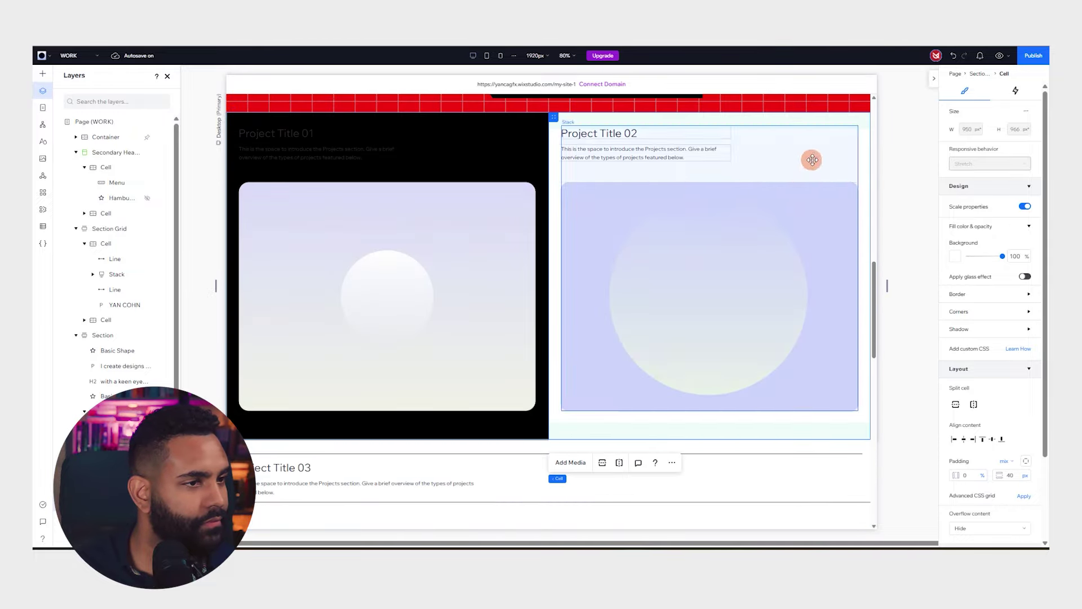
click(954, 256)
click(962, 387)
click(920, 369)
click(310, 155)
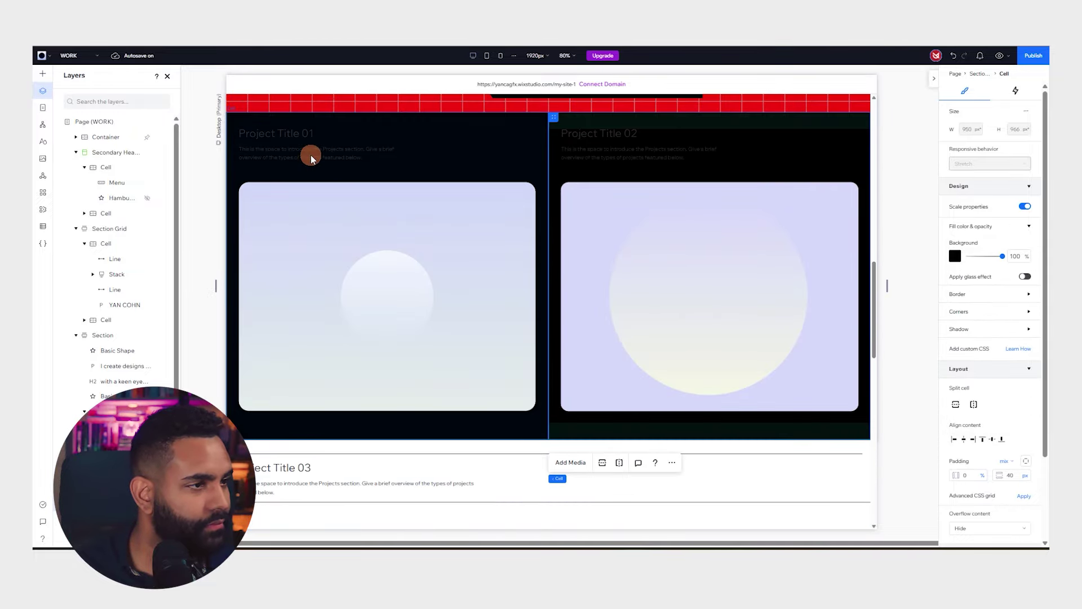
scroll(351, 298, up, 3)
Make the Project Title 01 and 02 headings and descriptions white
click(1024, 355)
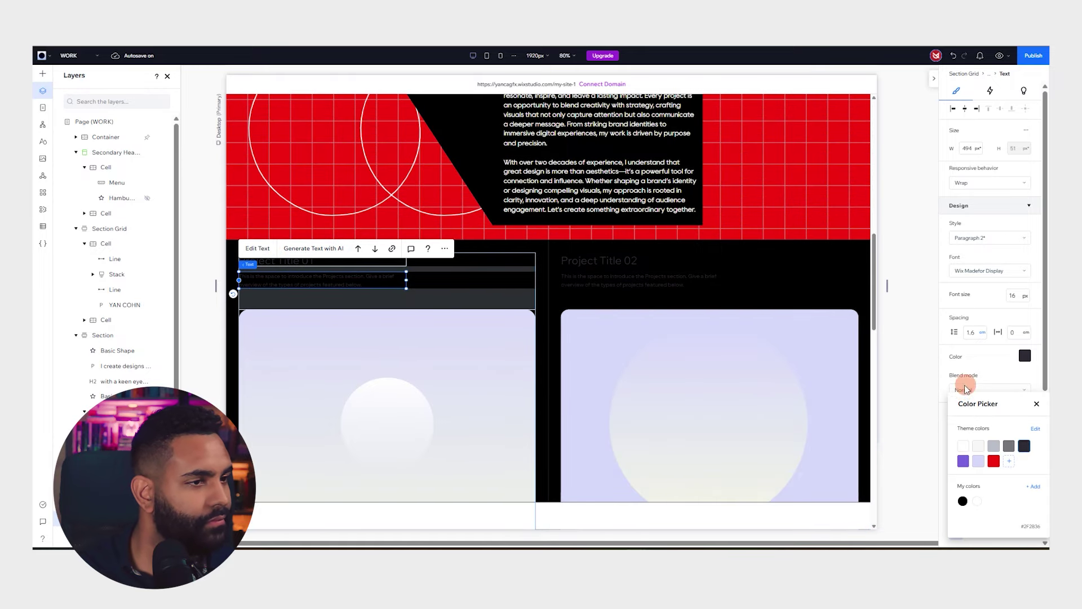
click(958, 445)
click(282, 260)
click(1023, 394)
click(962, 451)
click(611, 278)
click(612, 277)
click(953, 382)
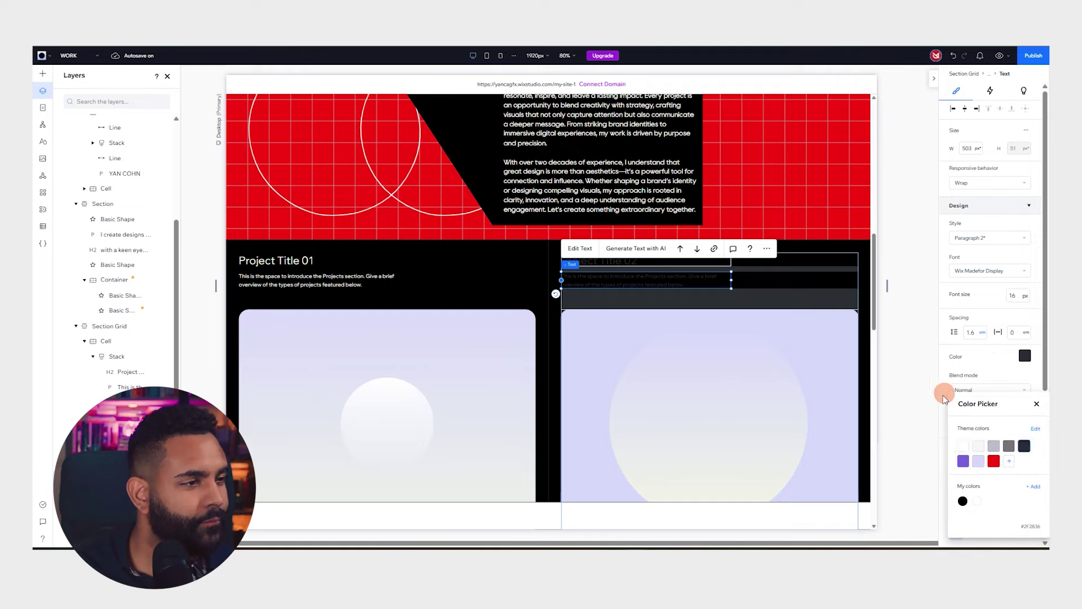
click(958, 438)
click(622, 254)
click(1019, 388)
click(960, 451)
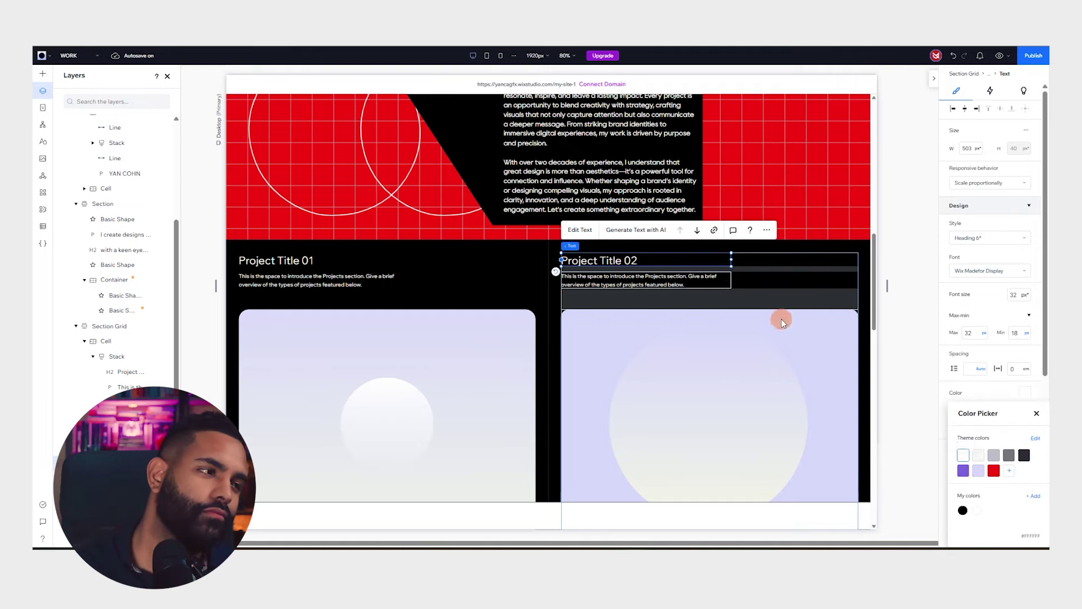
Give the Project Title 03 section a black background
scroll(519, 435, down, 5)
click(239, 281)
click(955, 252)
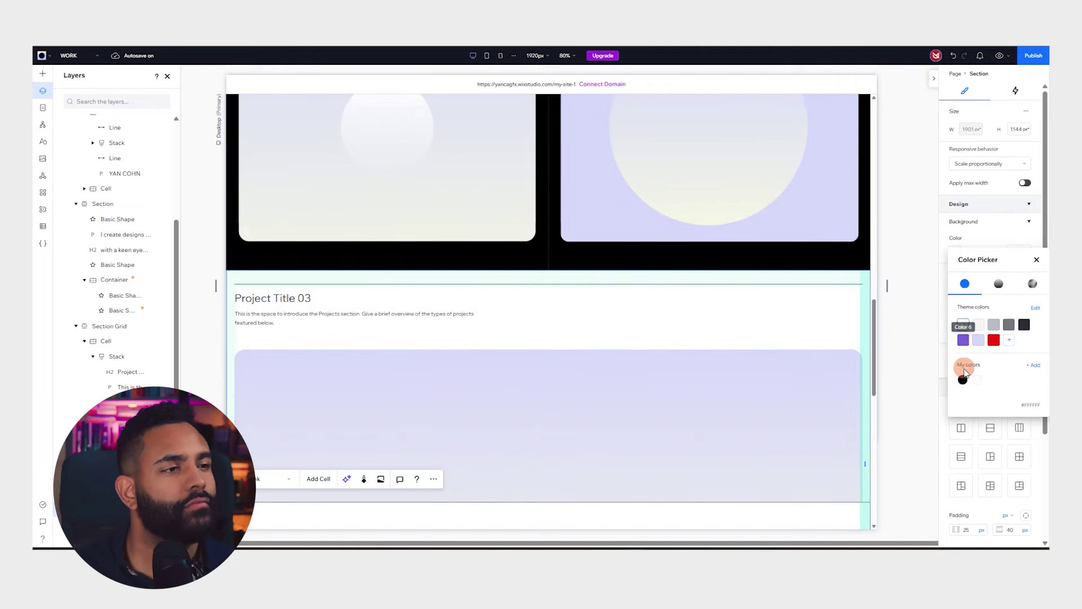
click(961, 374)
Make the Project Title 03 description and heading white
click(299, 314)
click(299, 314)
click(1027, 359)
click(963, 444)
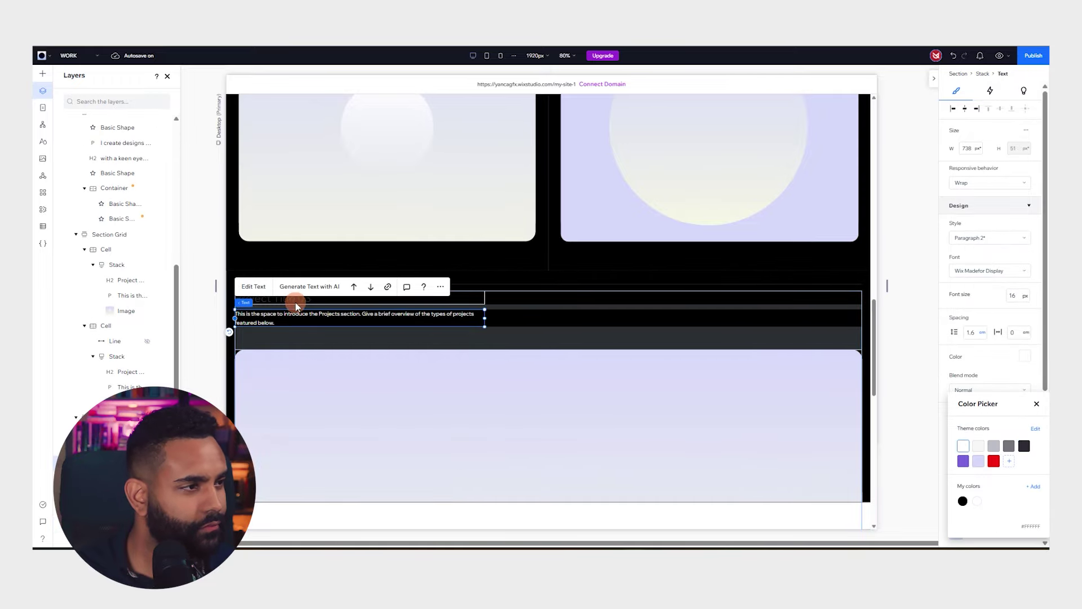
click(297, 300)
click(1025, 392)
click(964, 455)
Select the first project's placeholder image
scroll(569, 257, up, 5)
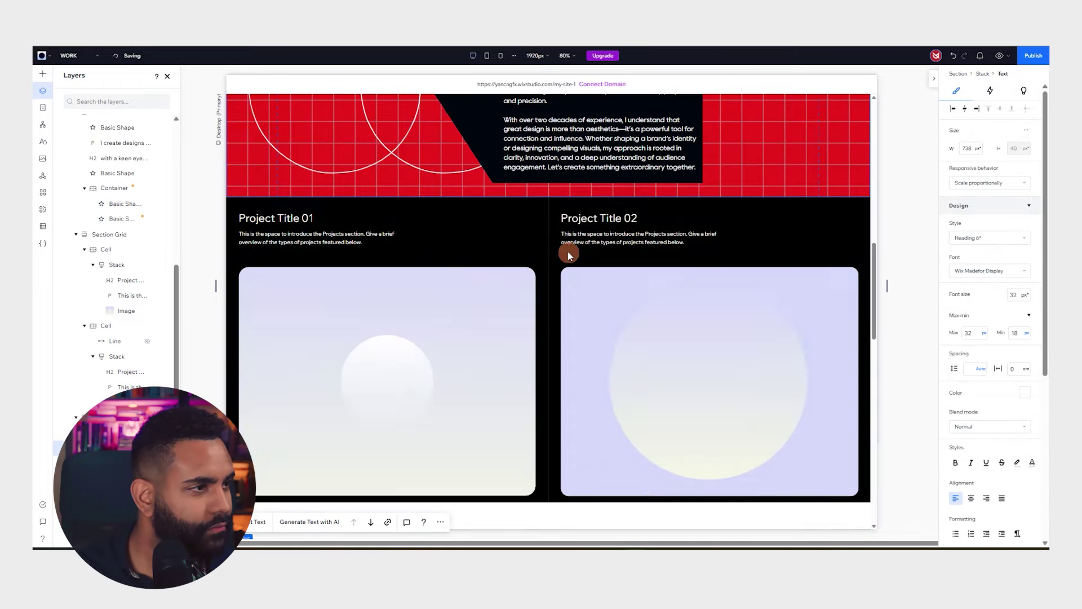
scroll(430, 171, down, 2)
click(430, 171)
scroll(388, 284, up, 2)
click(389, 284)
Replace the Project 01 placeholder with the InnoWave Systems artwork from My Boards
click(266, 199)
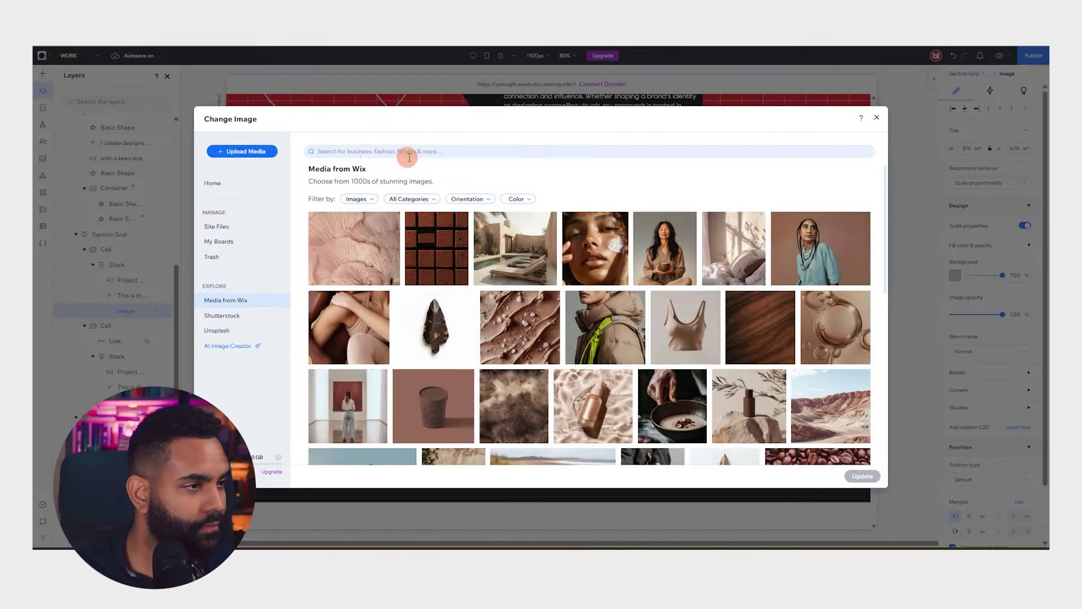
click(217, 226)
click(219, 241)
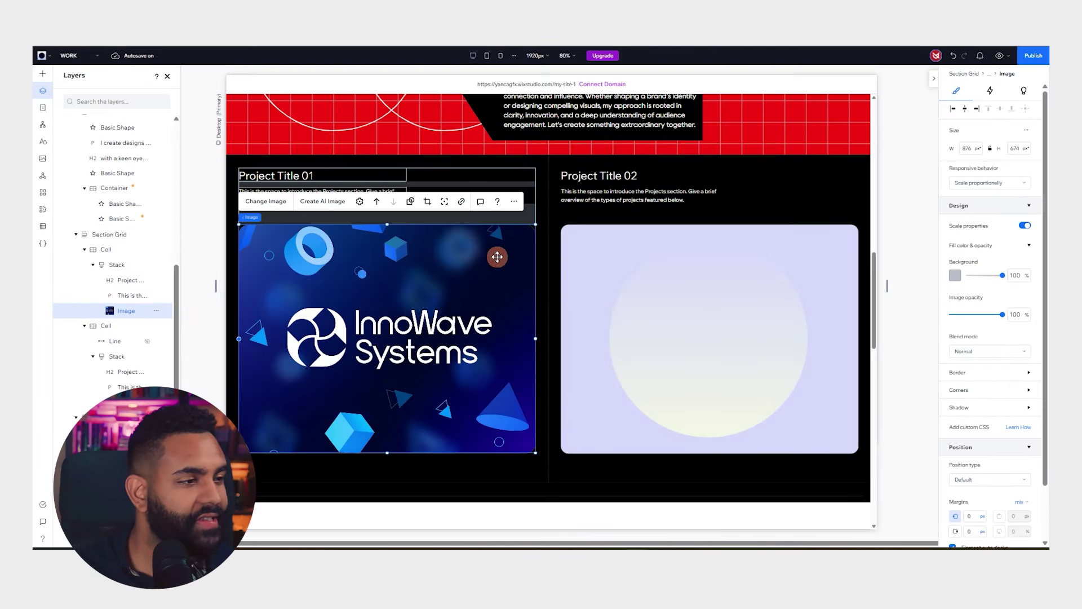
Replace the Project 02 placeholder image with the green tote bag mockup
click(632, 271)
click(633, 279)
click(589, 202)
double_click(441, 253)
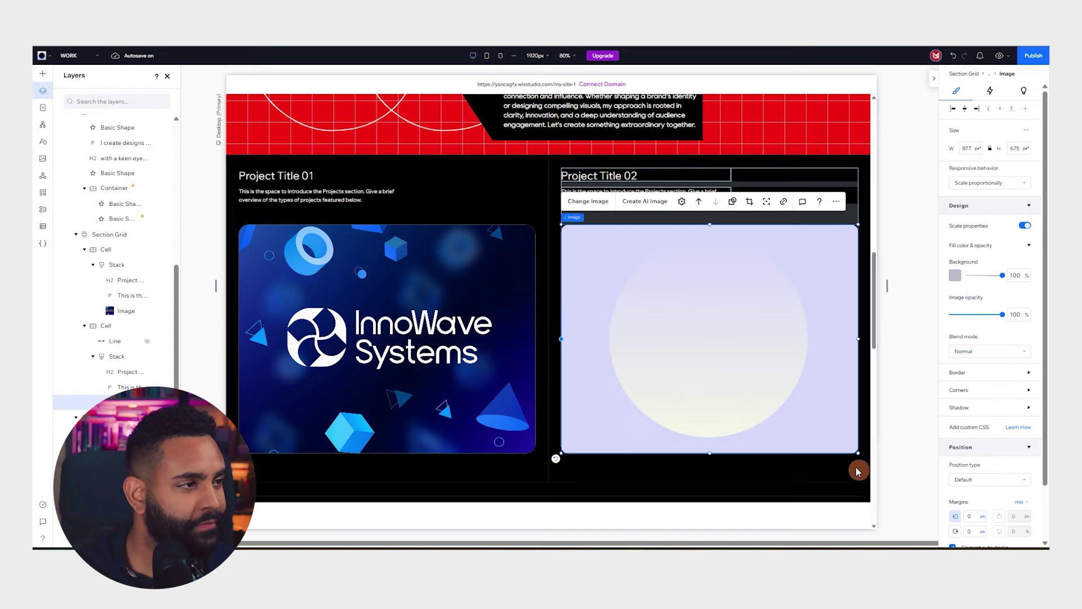
click(300, 176)
click(277, 176)
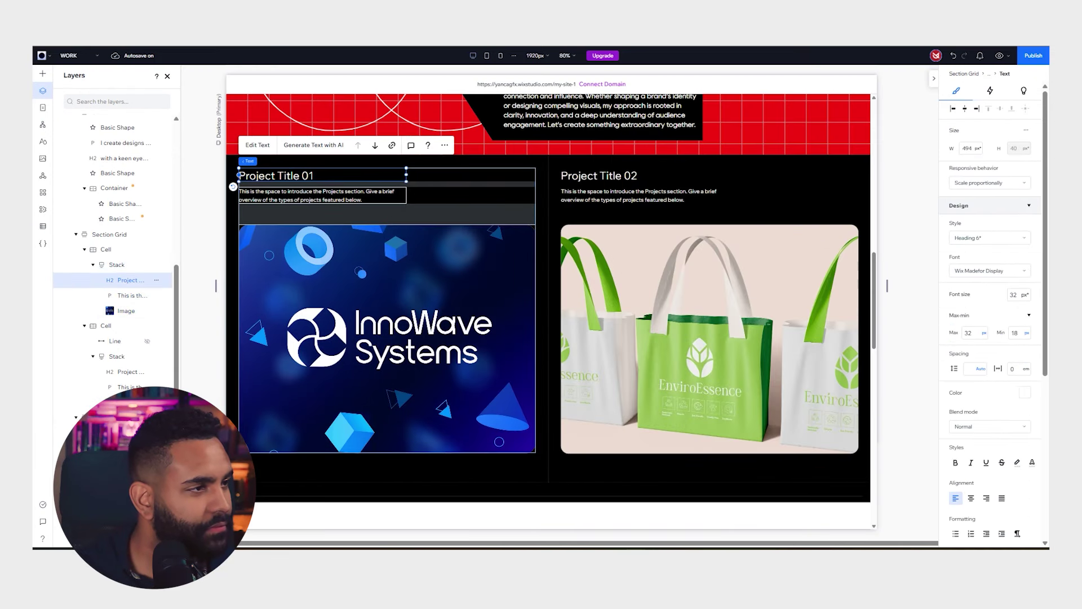
Start retyping the Project 01 heading, and change the site font to Rany in Site Styles
double_click(280, 173)
text(Innowave Systems)
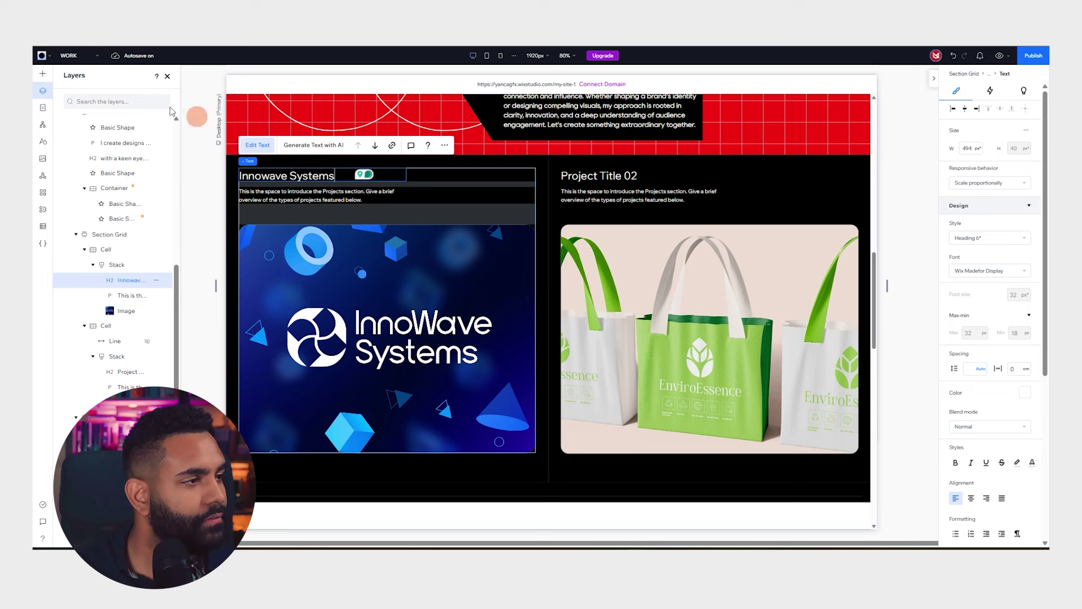
click(42, 140)
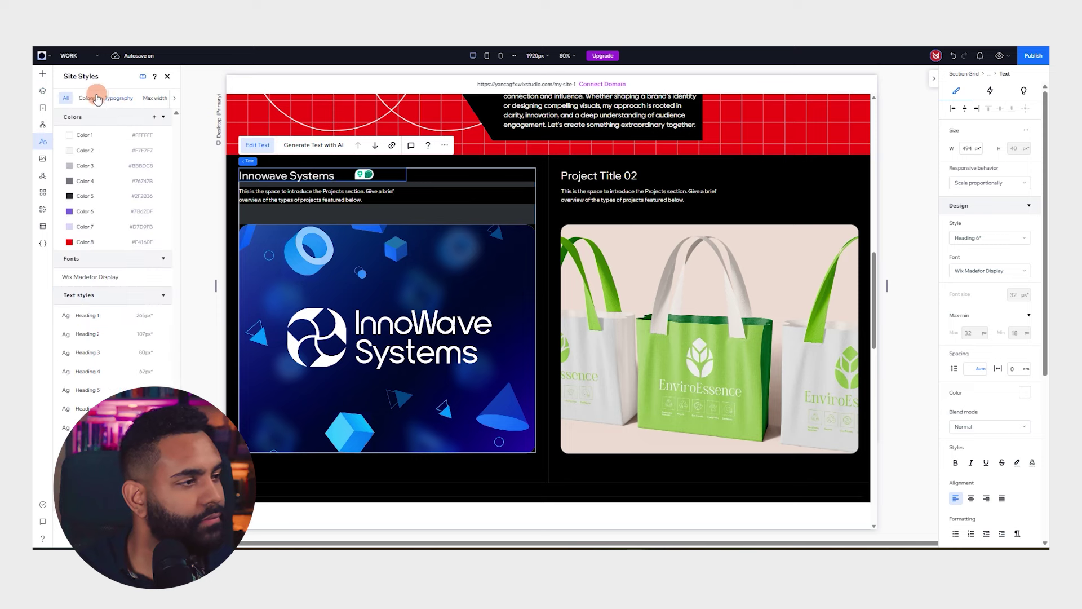
click(111, 279)
click(225, 315)
text(Rea)
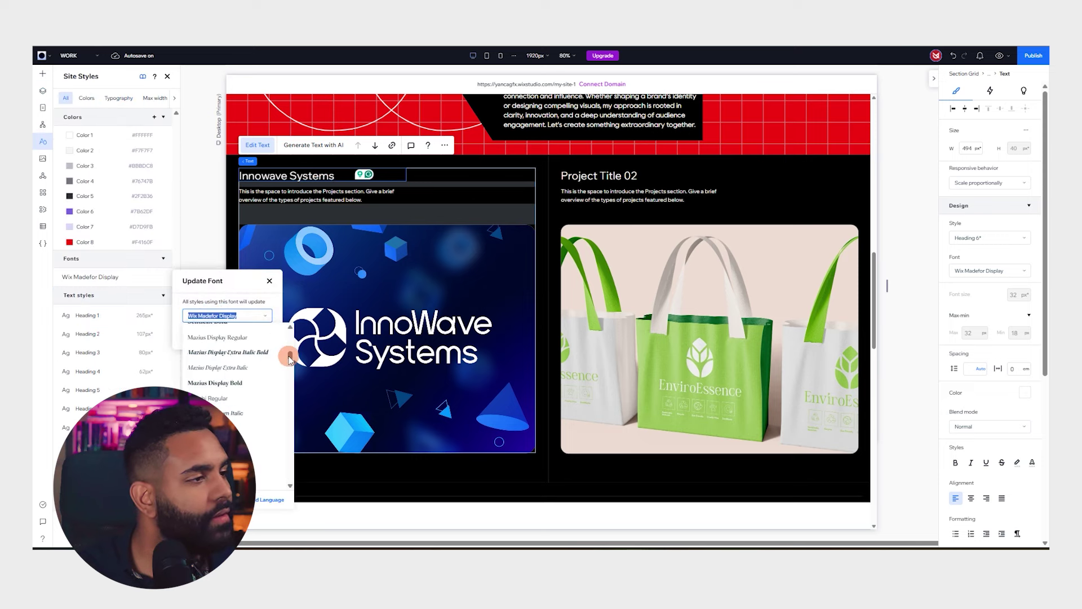
click(227, 345)
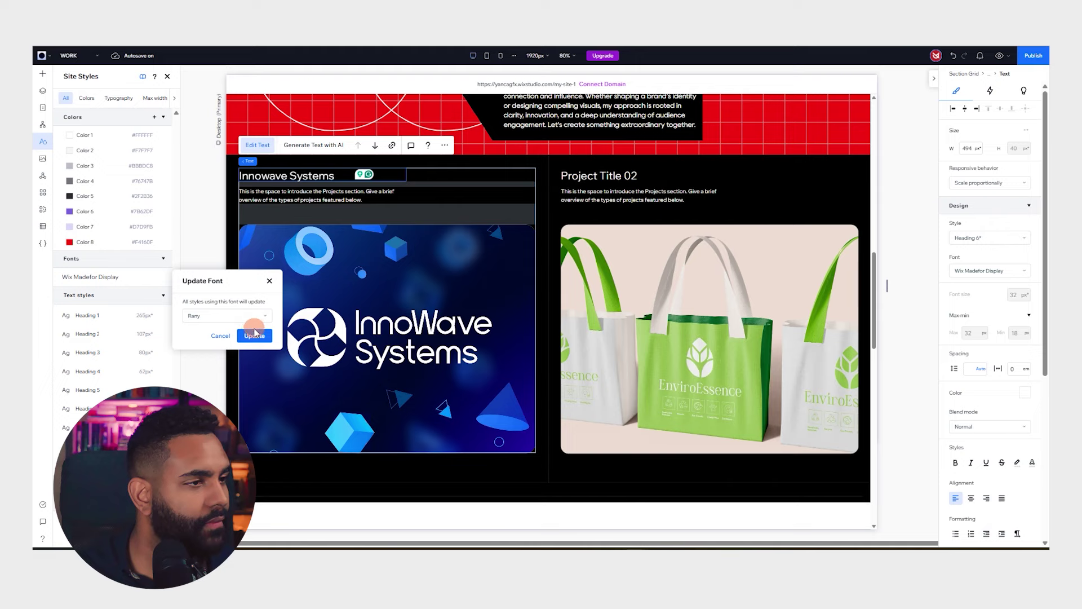
click(254, 332)
Write the Innowave Systems description 'Technology development and softwarte c…'
scroll(564, 225, up, 2)
double_click(642, 320)
scroll(654, 322, up, 10)
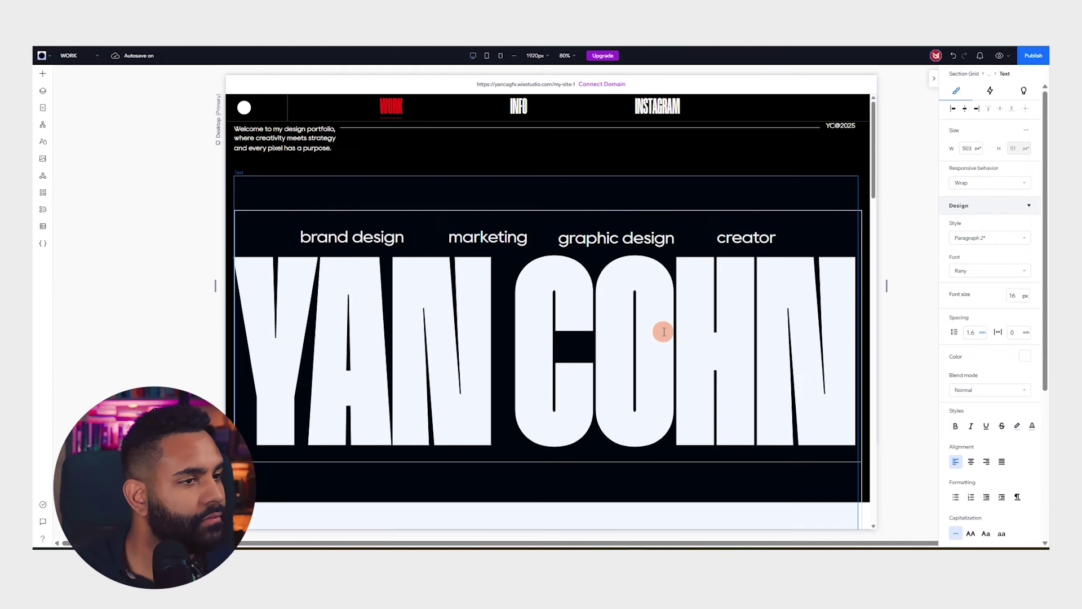
scroll(662, 331, down, 12)
double_click(311, 195)
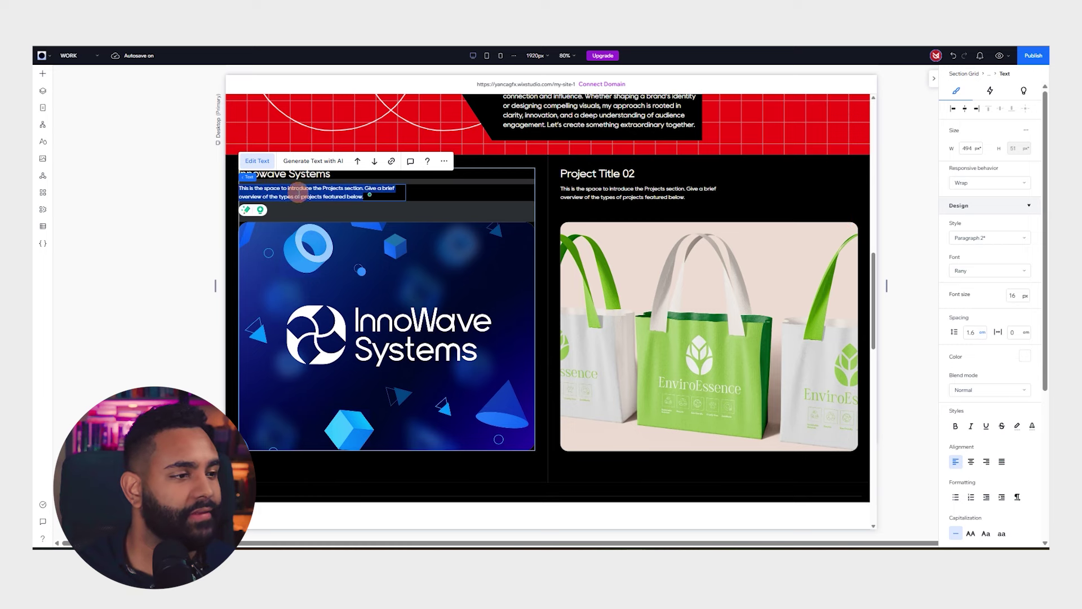
text(Technology development and softwarte company)
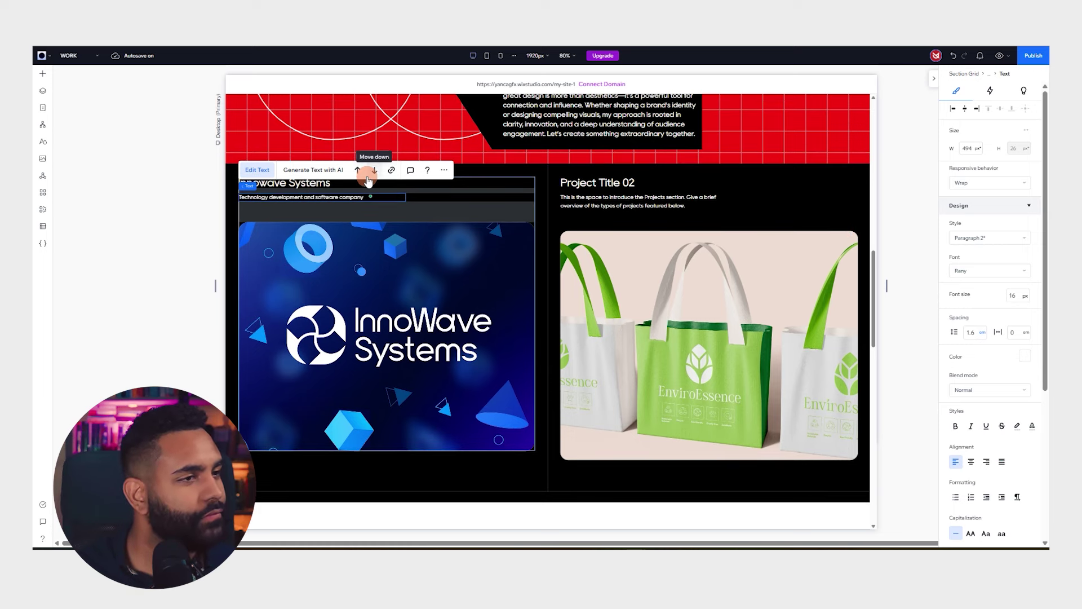
Retitle Project 02 'EnviroEssence' and select its description text
double_click(598, 182)
text(EnviroEssence)
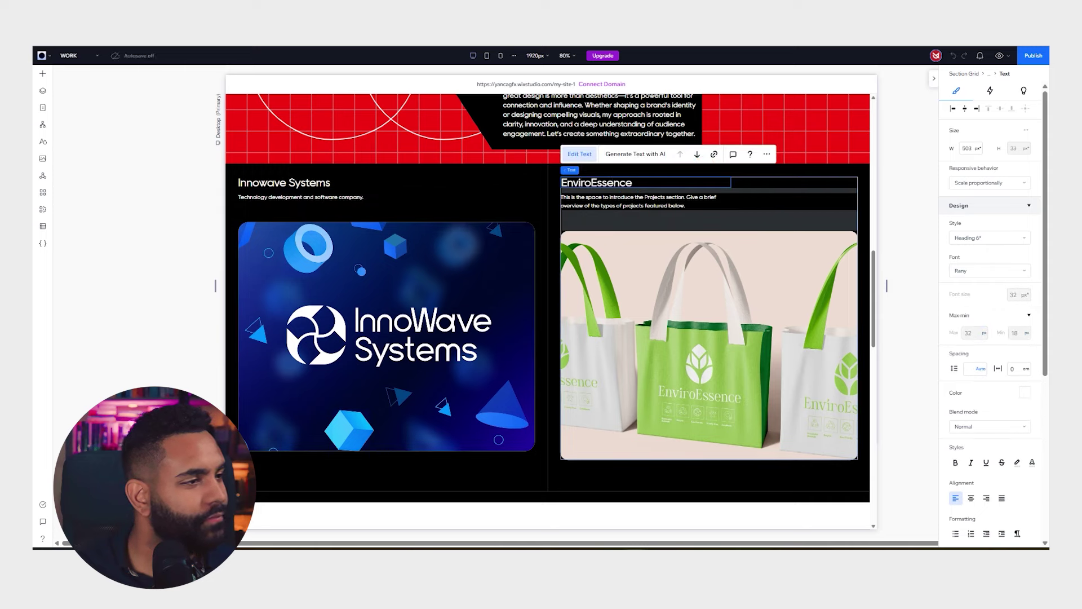
click(605, 199)
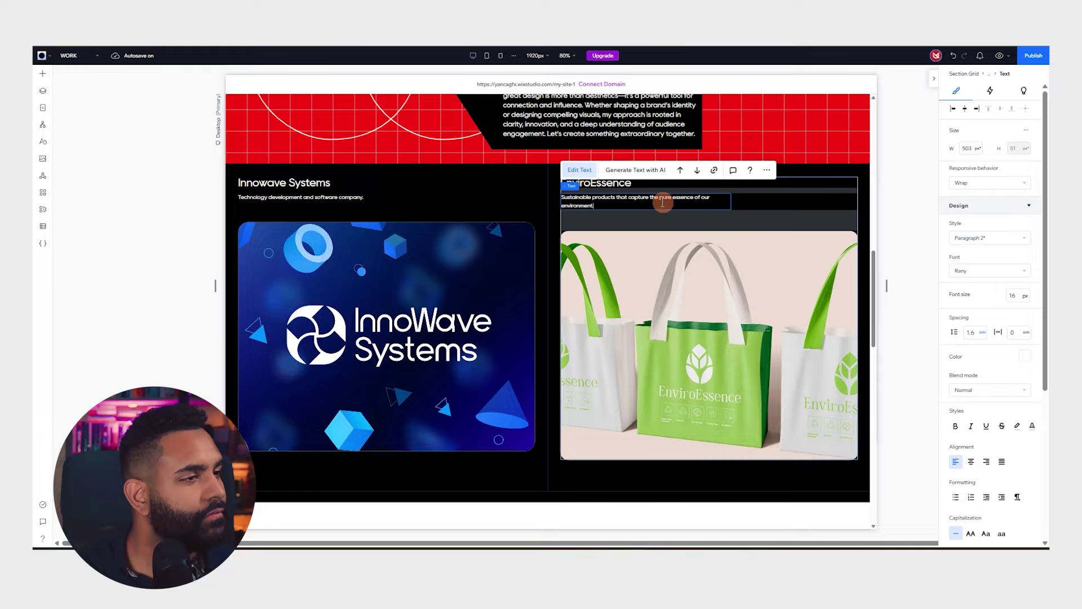
scroll(573, 217, down, 3)
scroll(743, 220, up, 5)
scroll(696, 232, down, 3)
Preview the site with Ctrl+Shift+P, scroll through it, and return to the editor
key(ctrl+shift+p)
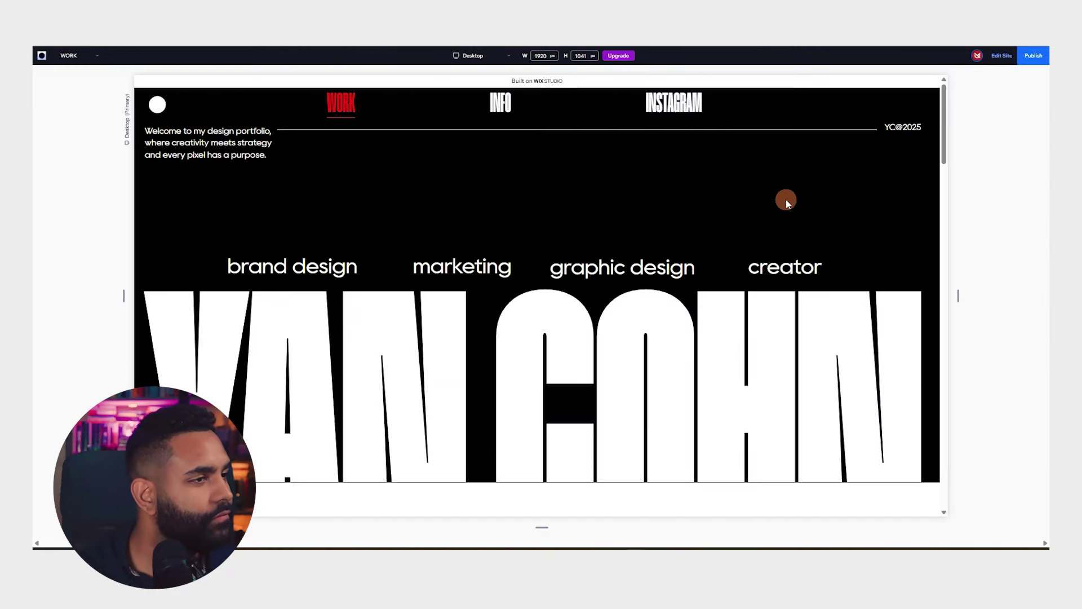
scroll(786, 198, down, 5)
scroll(710, 249, up, 3)
scroll(696, 221, down, 3)
key(ctrl+shift+p)
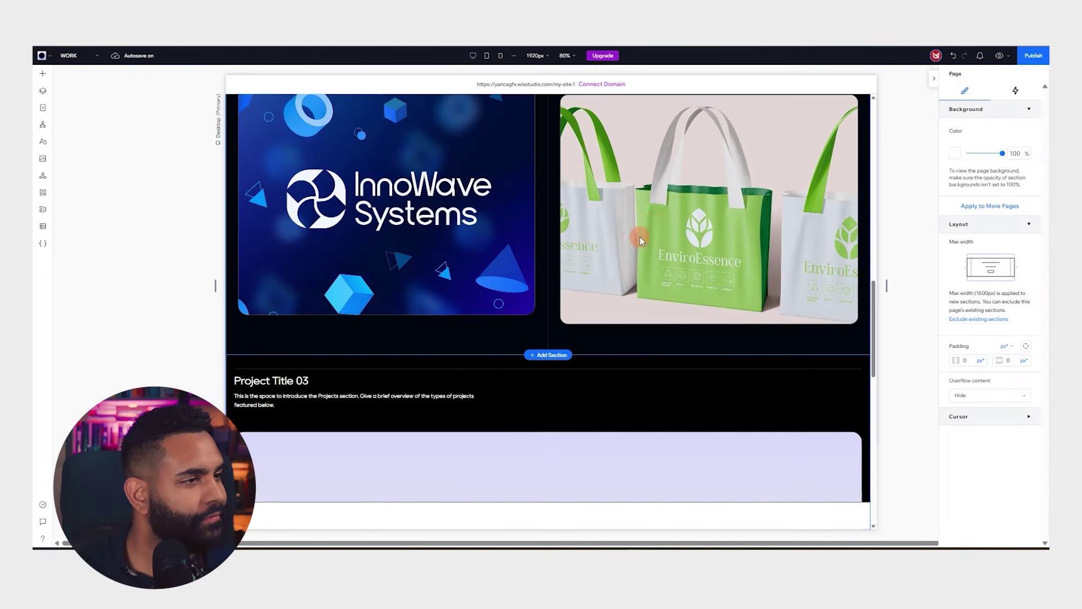
Retitle the third project 'Powerhouse Wellness' and paste in its new description
scroll(640, 237, down, 3)
click(278, 212)
scroll(575, 227, down, 2)
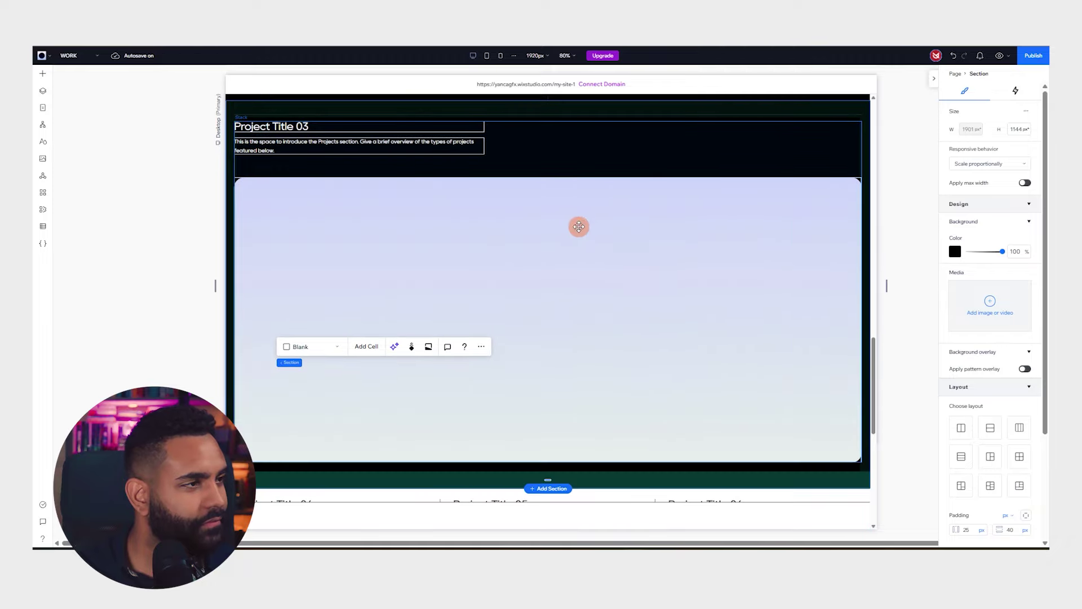
click(361, 125)
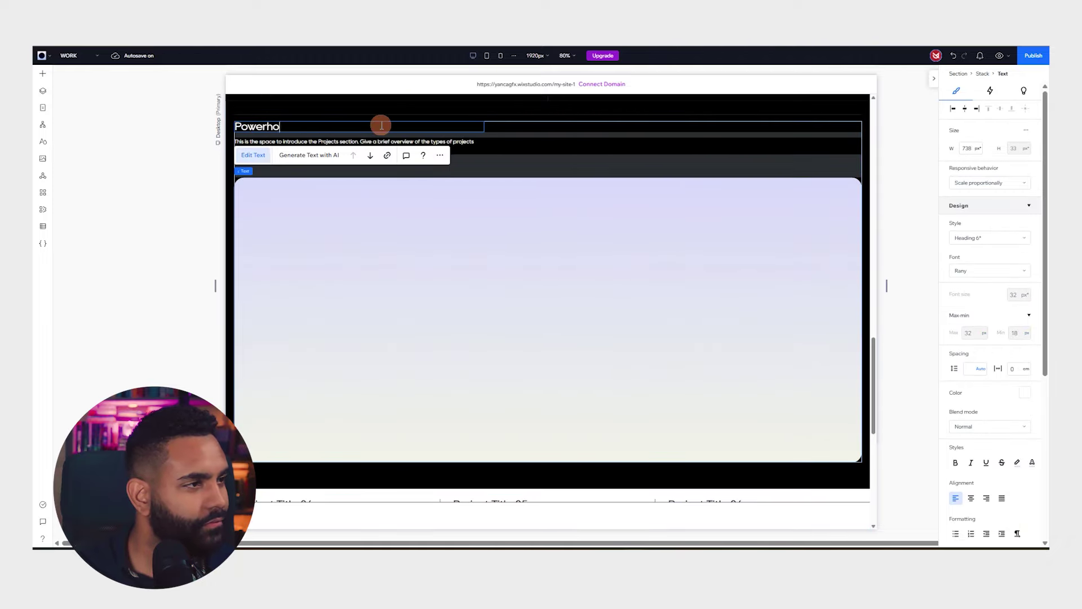
double_click(471, 139)
key(ctrl+v)
double_click(531, 246)
Apply the Powerhouse logo image and make the Project Title 04 heading and description white
click(483, 227)
click(862, 476)
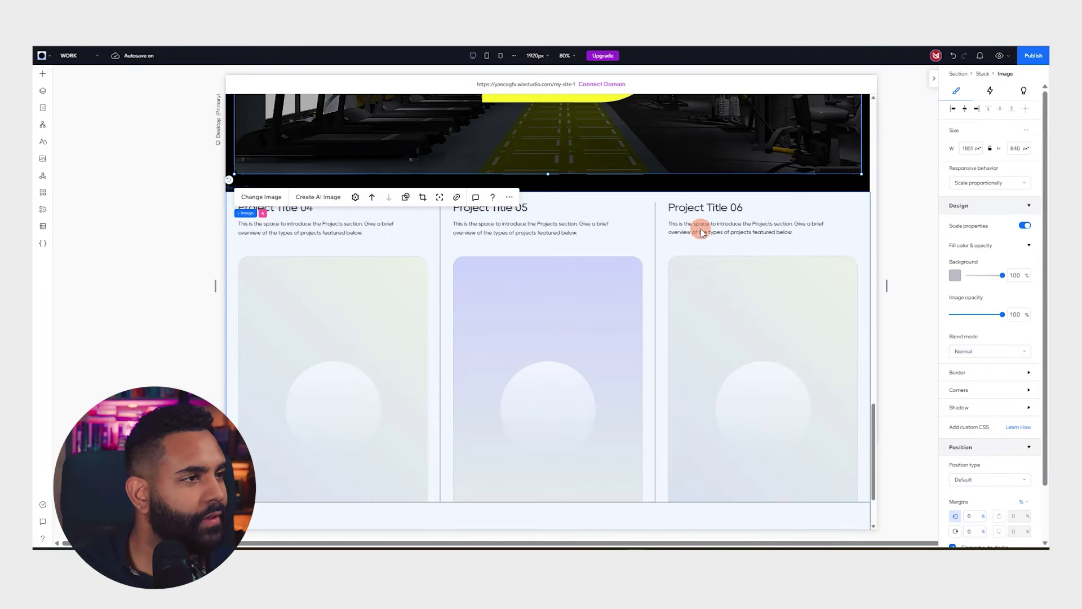
click(701, 232)
click(306, 209)
click(307, 209)
shift+click(312, 227)
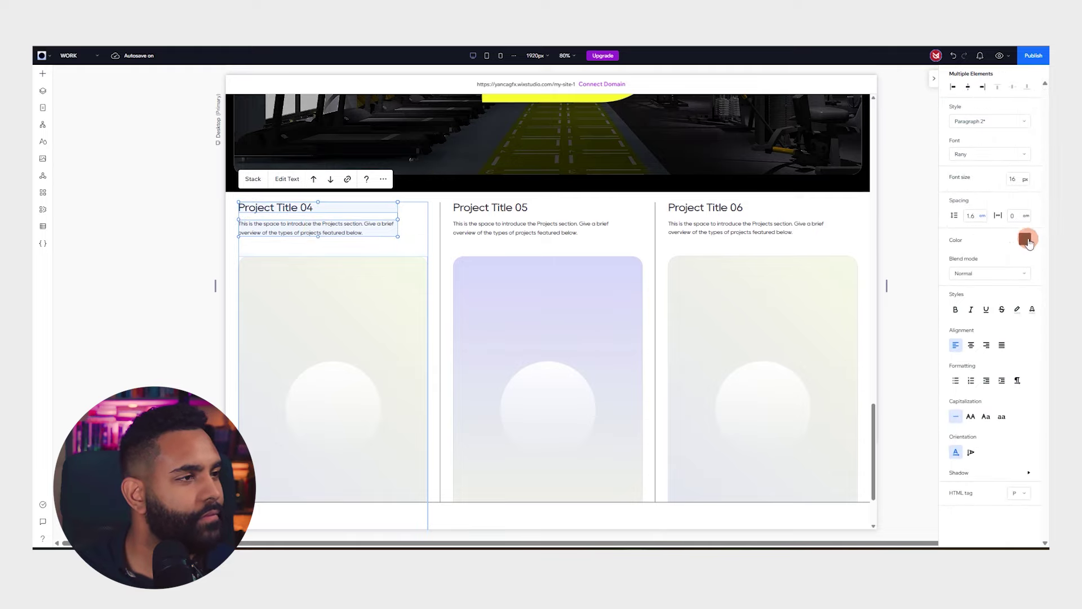
click(1027, 241)
click(475, 217)
Fill all three project column cells with a black background
click(430, 193)
click(955, 256)
click(962, 398)
click(640, 208)
click(955, 271)
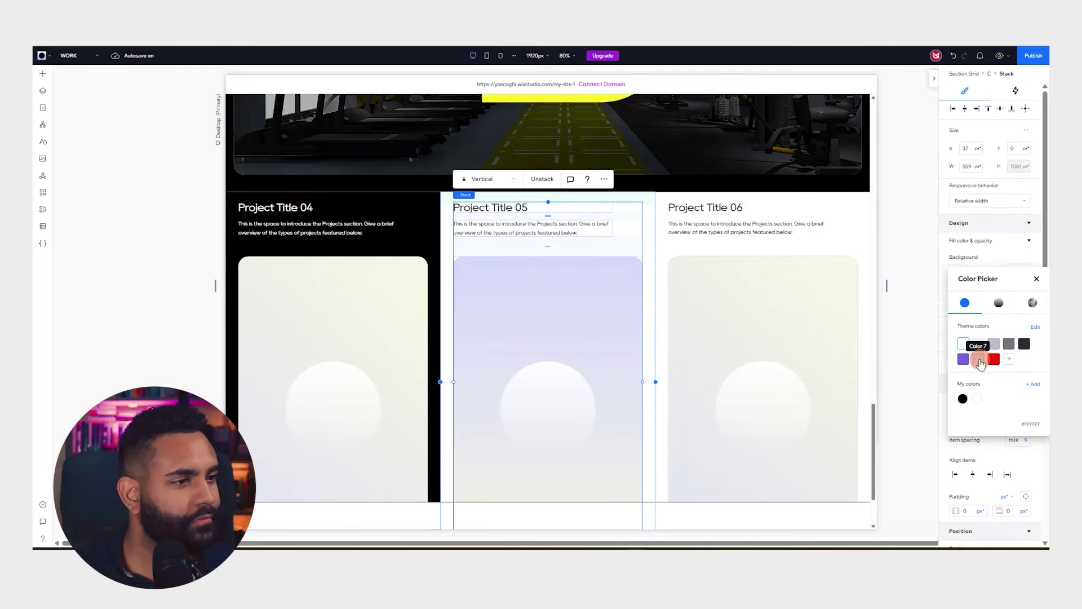
click(962, 398)
key(ctrl+z)
click(651, 202)
click(956, 254)
click(962, 386)
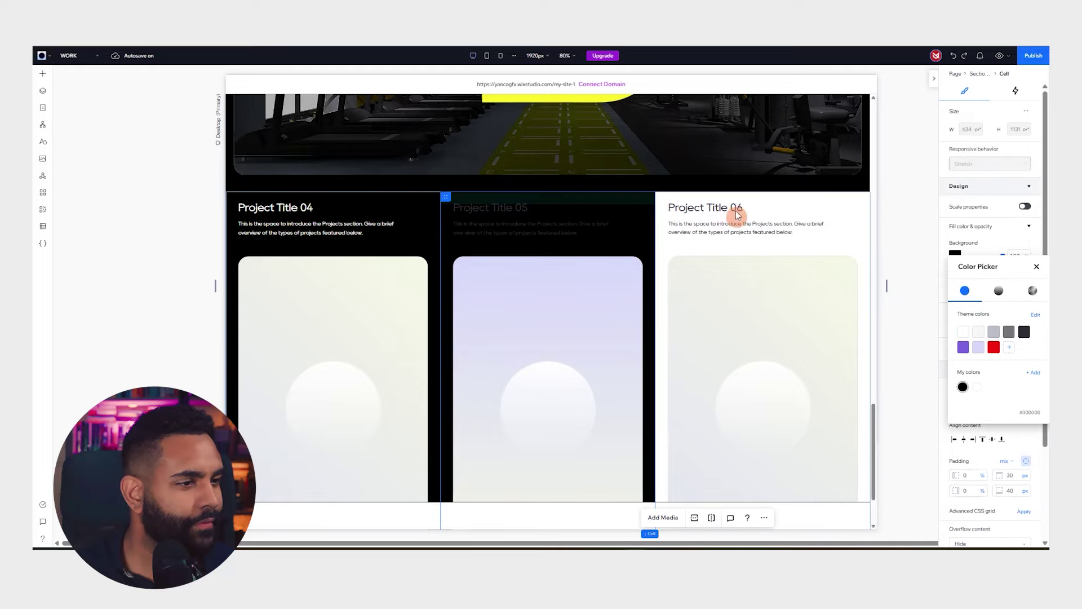
click(860, 195)
click(956, 255)
click(963, 387)
Make the Project 05 description and title white
click(503, 224)
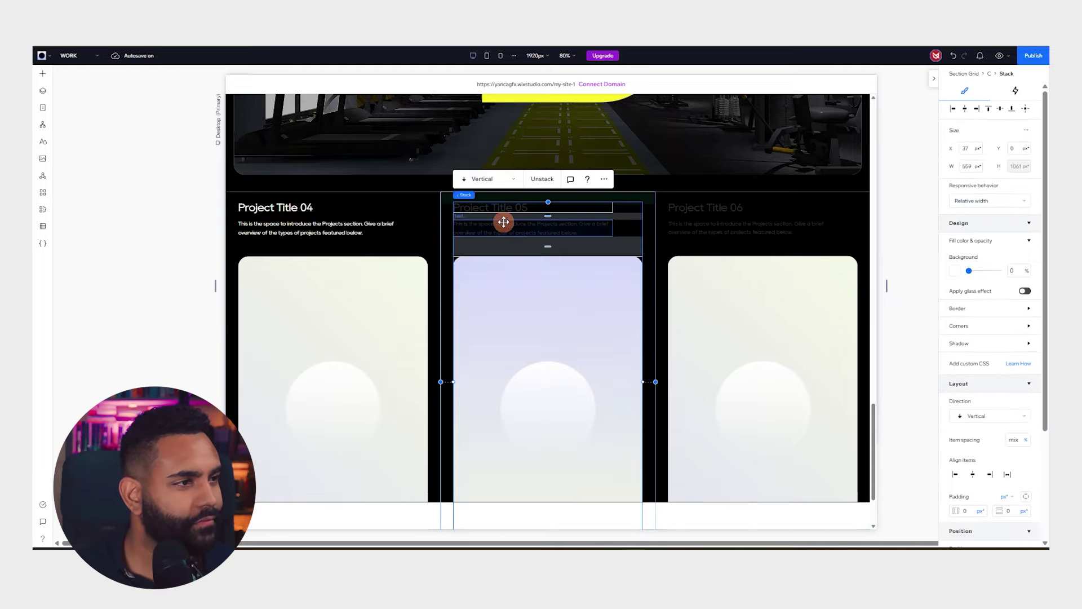
click(503, 224)
click(1023, 354)
click(972, 445)
click(502, 207)
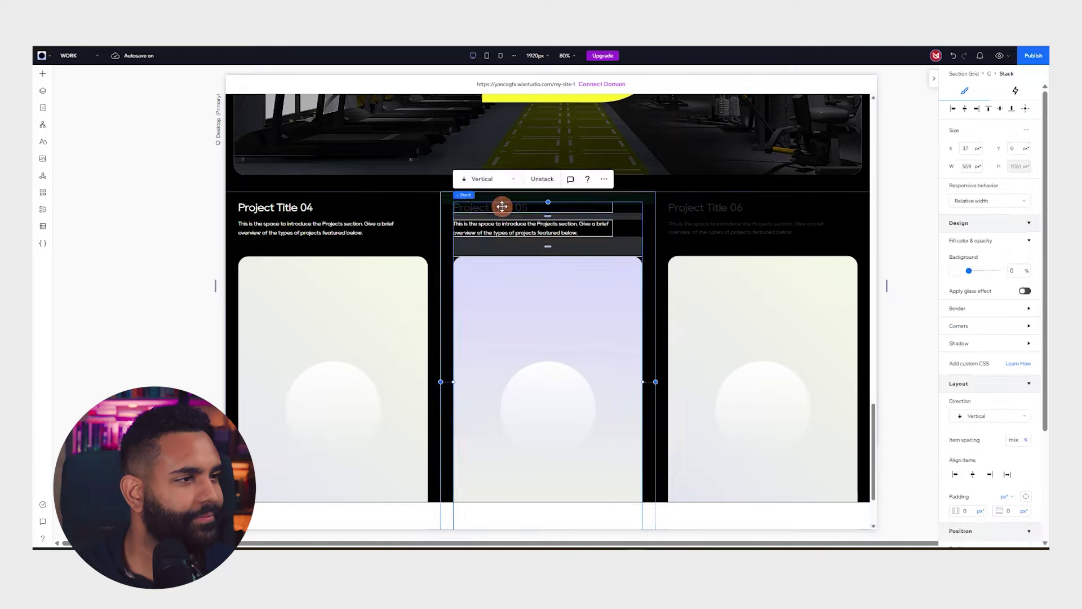
click(502, 206)
click(1027, 399)
click(965, 449)
Make the Project 06 description and title white
click(719, 229)
click(778, 227)
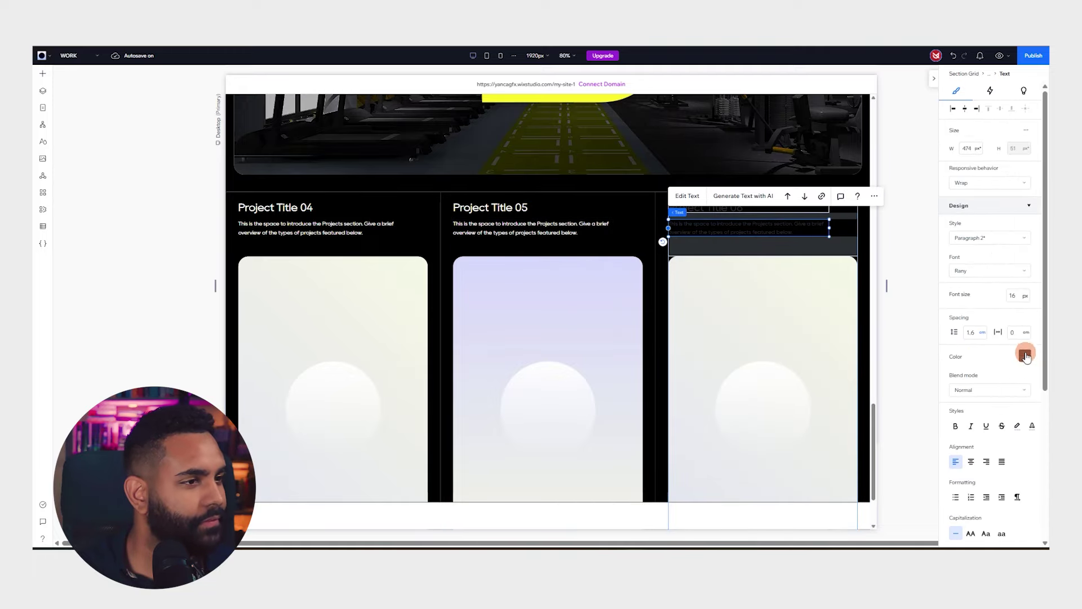
click(1024, 355)
click(964, 448)
click(896, 220)
click(703, 208)
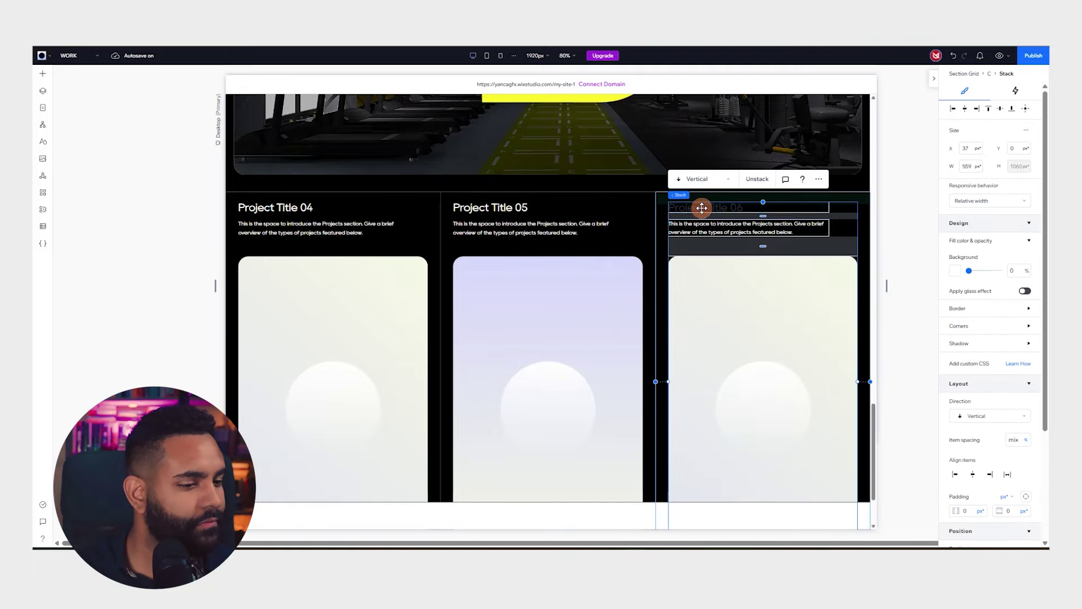
click(703, 208)
click(1024, 394)
click(963, 454)
scroll(749, 257, down, 2)
Put the t-shirt mockup on Project 04 and the Stratos Finance image on Project 05
click(359, 229)
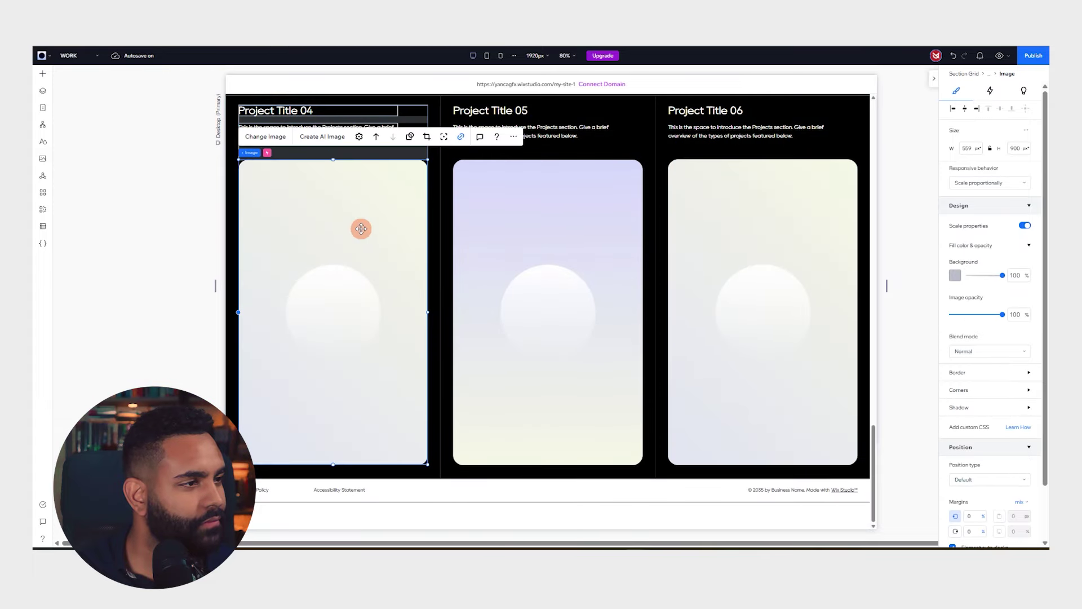
click(266, 139)
click(863, 476)
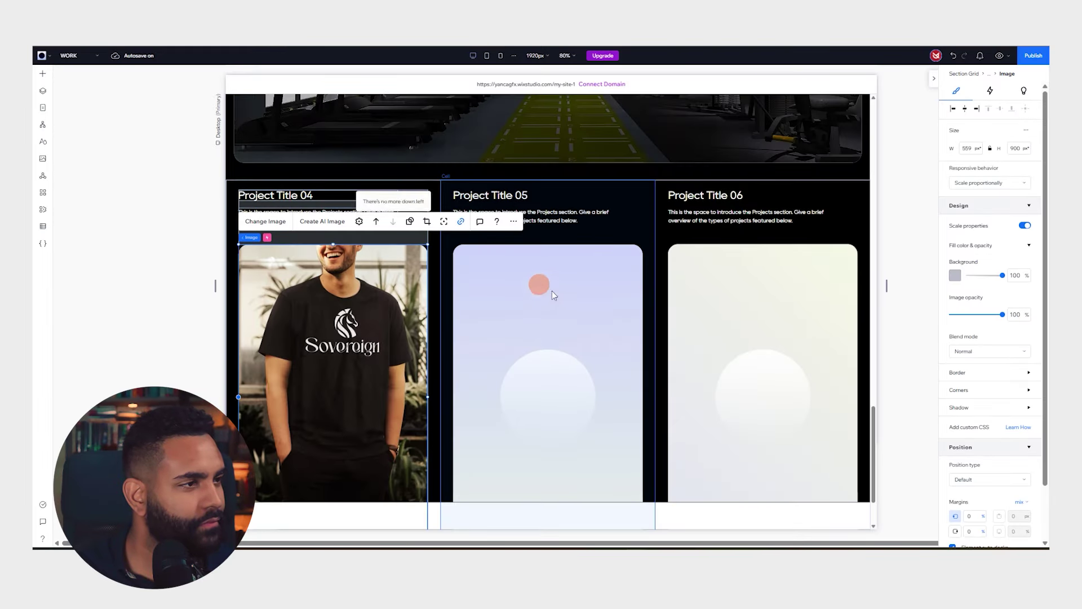
click(544, 279)
click(480, 137)
click(554, 227)
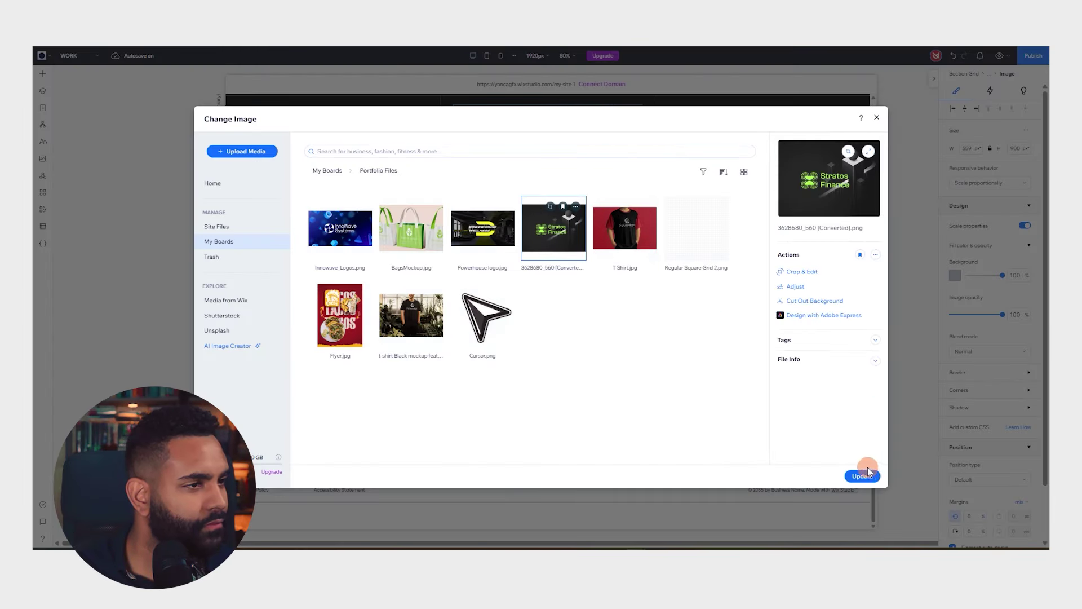
click(861, 473)
Replace the Project 06 placeholder with the Turbo Tacos image
click(726, 259)
click(600, 137)
click(340, 315)
click(861, 473)
Select the project grid and try dragging its handles to resize it
click(377, 311)
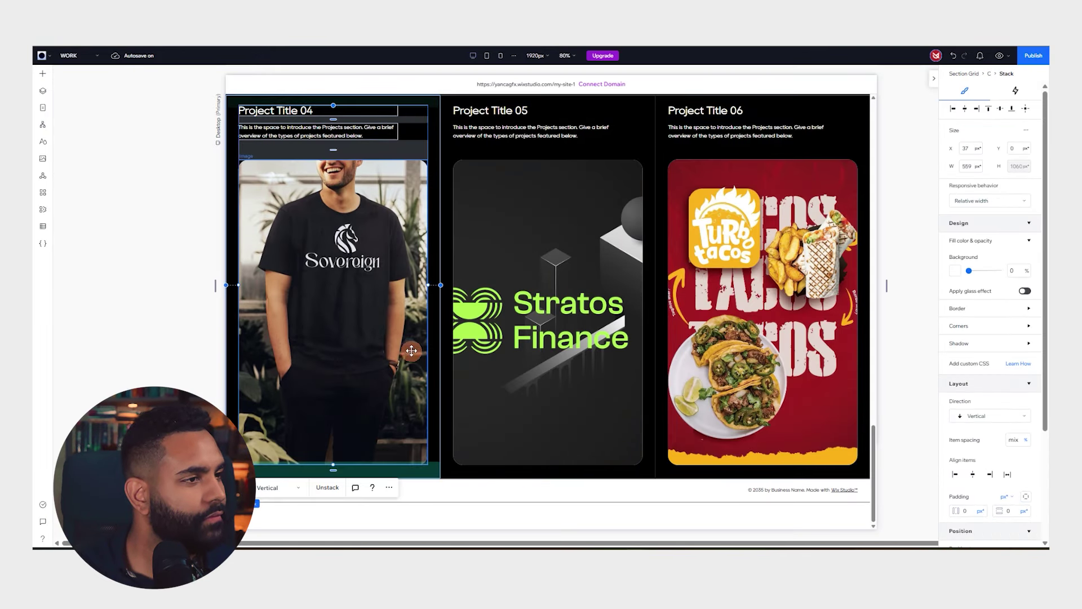
click(443, 499)
drag(519, 480, 593, 430)
drag(600, 479, 601, 435)
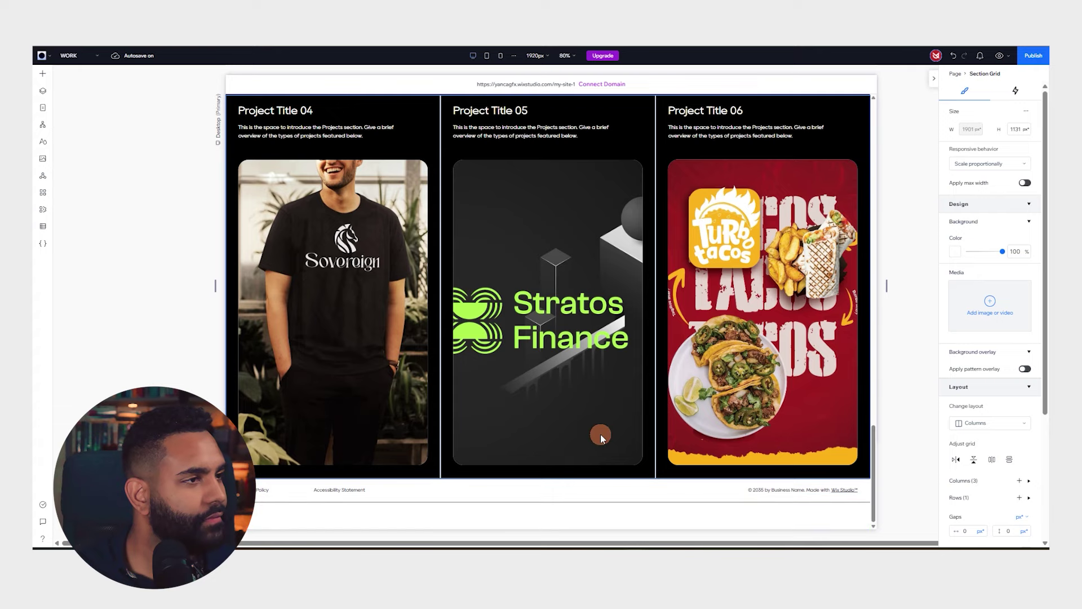
scroll(581, 389, up, 8)
scroll(581, 390, down, 8)
click(374, 325)
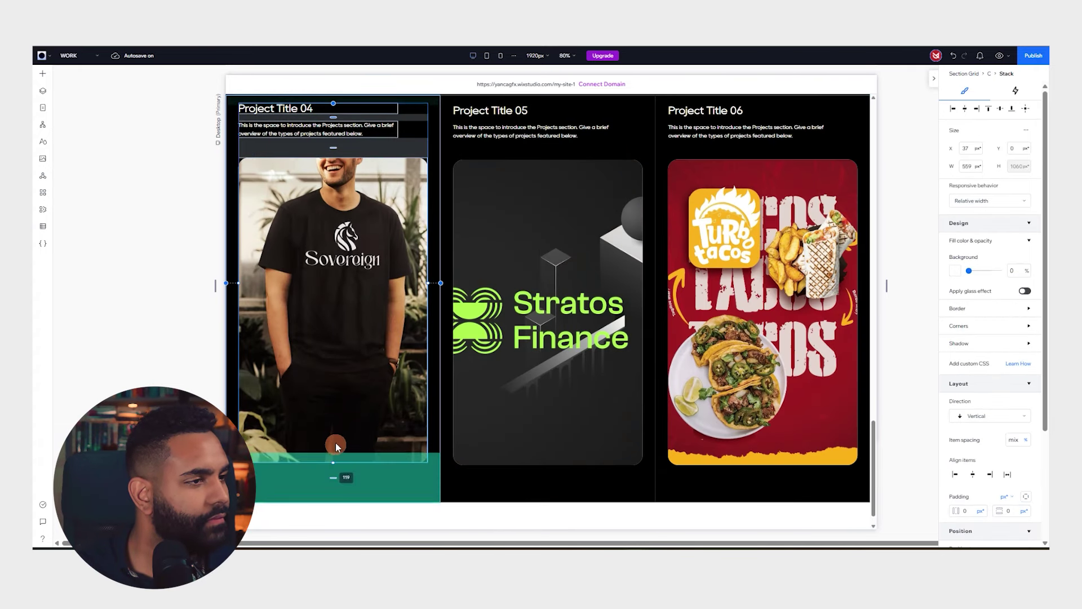
Shorten the t-shirt, Stratos Finance and Turbo Tacos images to a matching height of about 735 px
drag(433, 457, 365, 425)
click(334, 458)
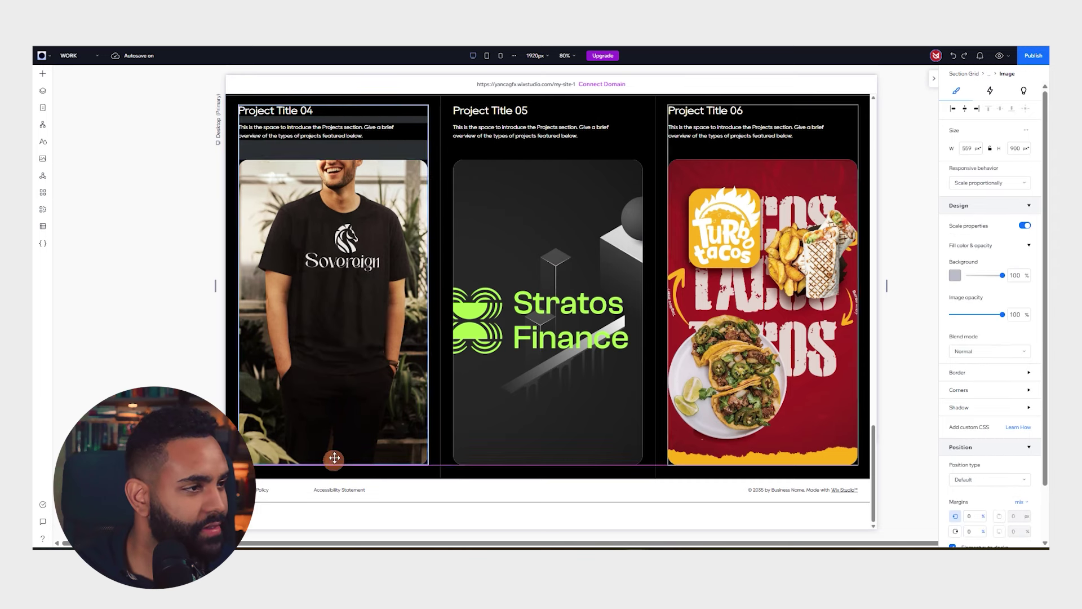
drag(335, 457, 345, 409)
click(462, 340)
click(547, 417)
drag(548, 465, 546, 410)
click(758, 431)
click(762, 434)
click(763, 439)
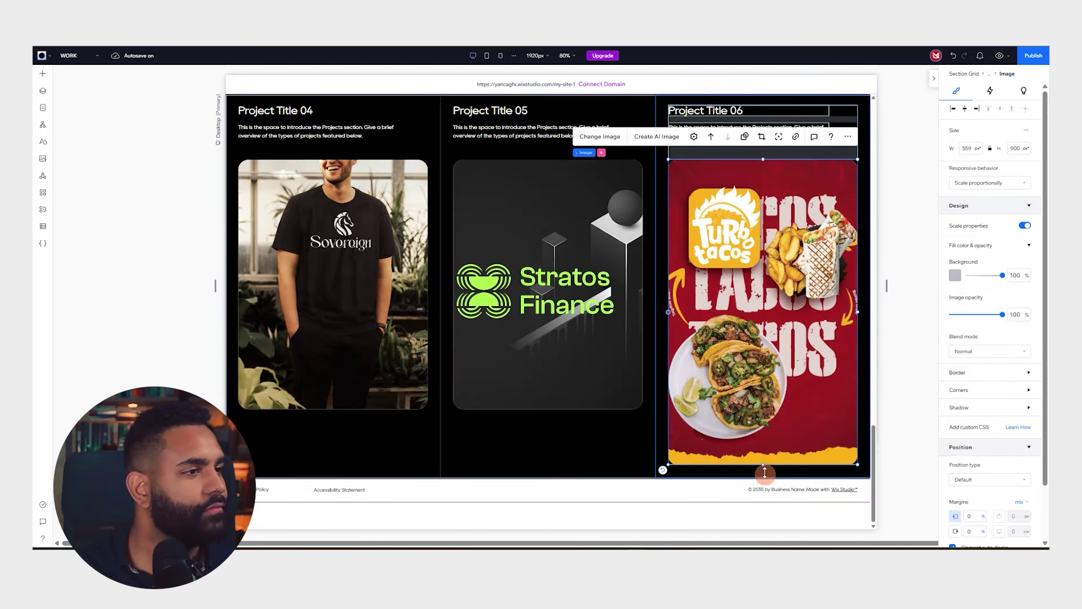
drag(764, 472, 775, 411)
Re-centre the Stratos Finance picture by shifting it right within its crop frame
scroll(561, 464, up, 1)
click(547, 466)
scroll(650, 389, up, 1)
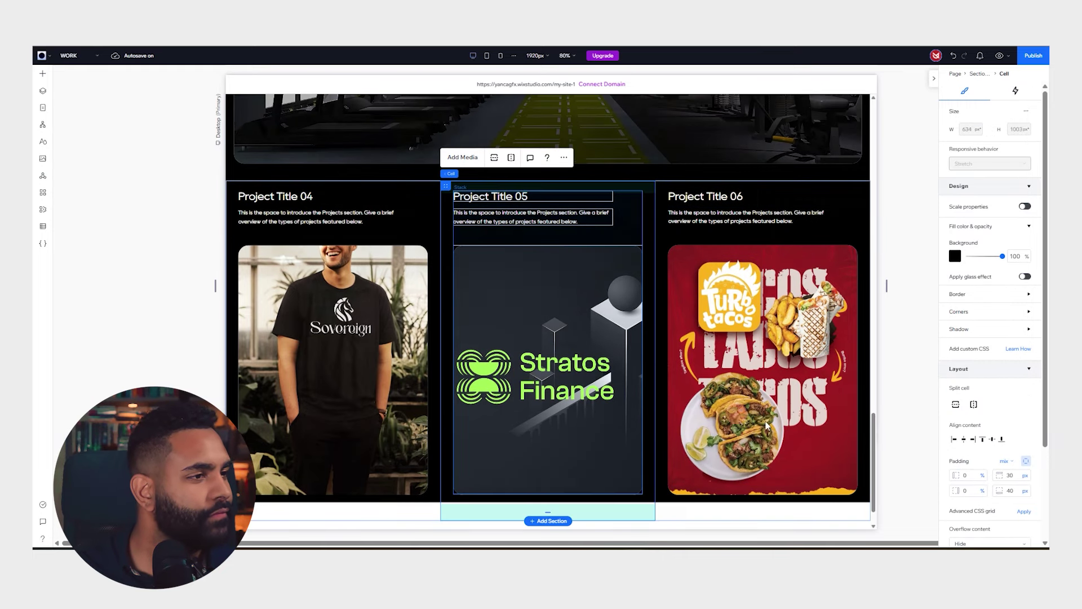
scroll(650, 389, down, 1)
click(555, 295)
click(555, 296)
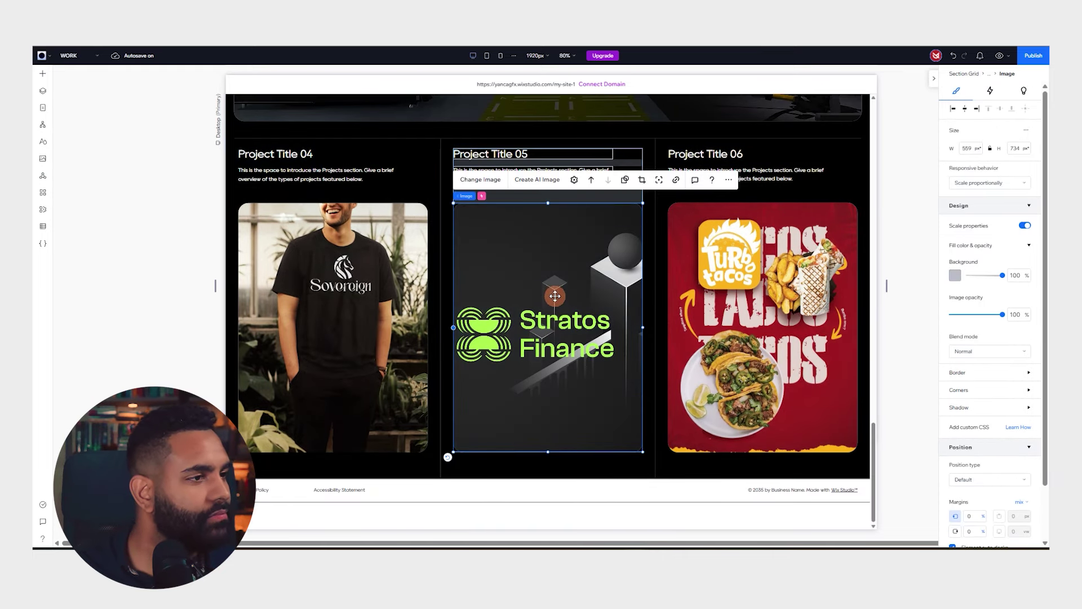
double_click(603, 266)
drag(577, 315, 592, 304)
key(Return)
Reframe the t-shirt mockup picture inside its crop and apply it
click(379, 281)
double_click(377, 283)
drag(369, 284, 365, 283)
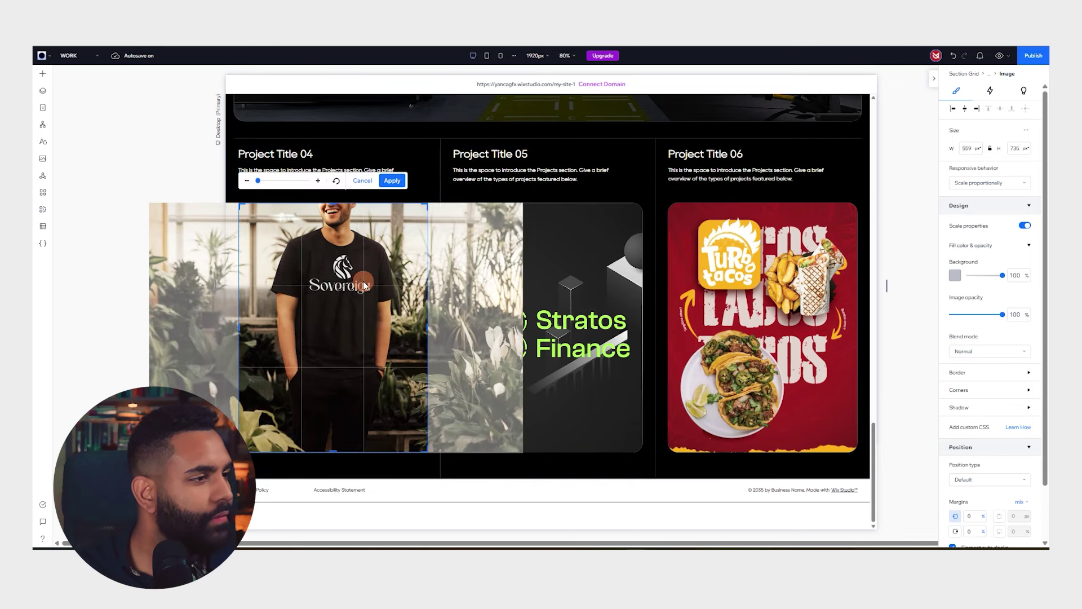
key(Return)
scroll(489, 256, up, 2)
scroll(489, 255, down, 2)
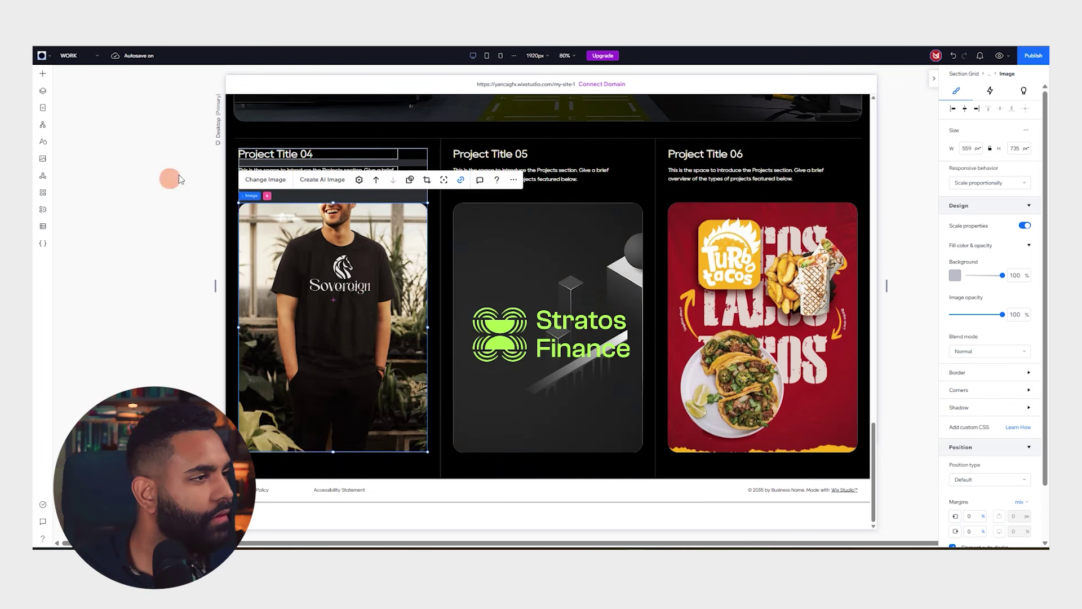
Title the first project Sovereign Clothing and paste in its brand description
click(310, 155)
double_click(309, 155)
text(Sovereign Clothing)
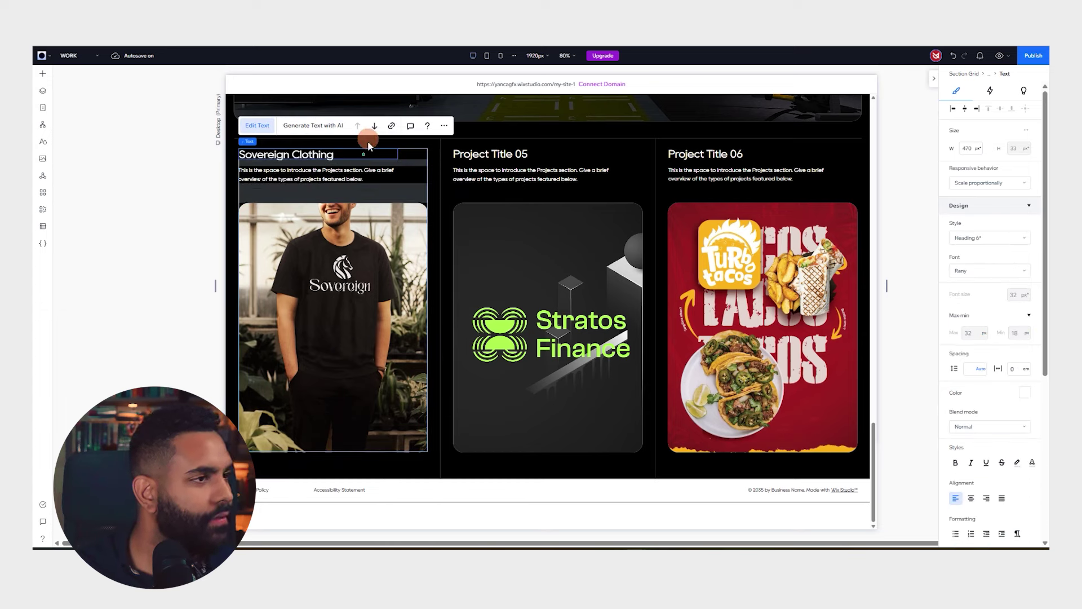
double_click(361, 170)
text(is a premium fashion brand designed for those who command confidence, style, and sophistication. Inspired by royalty, power, and timeless elegance.)
Title the middle project 'Stratos Finance', paste its description and end it with a period
double_click(562, 176)
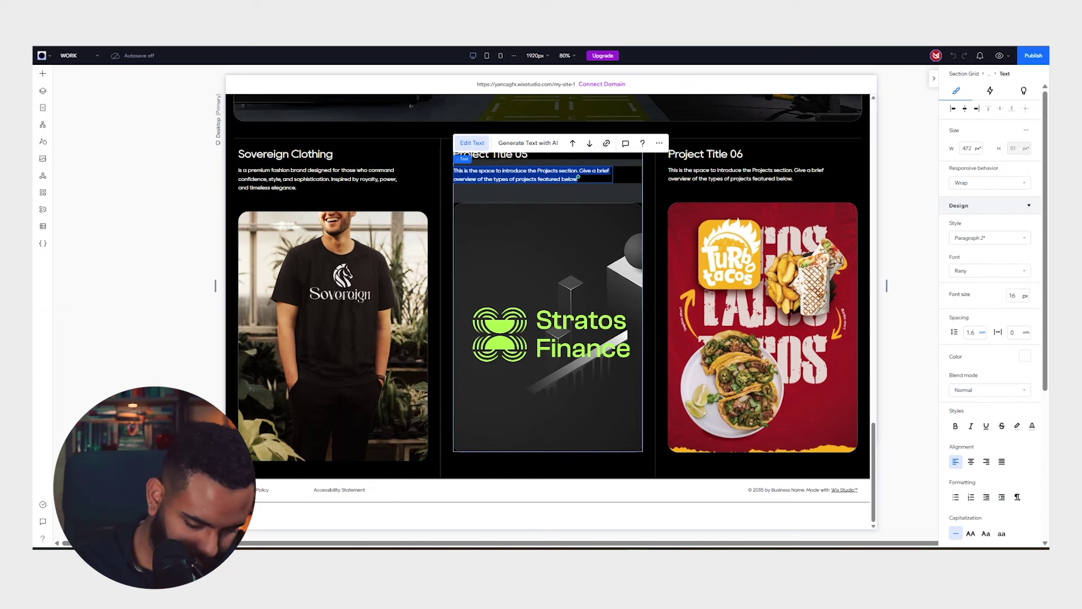
click(553, 180)
click(572, 143)
text(S)
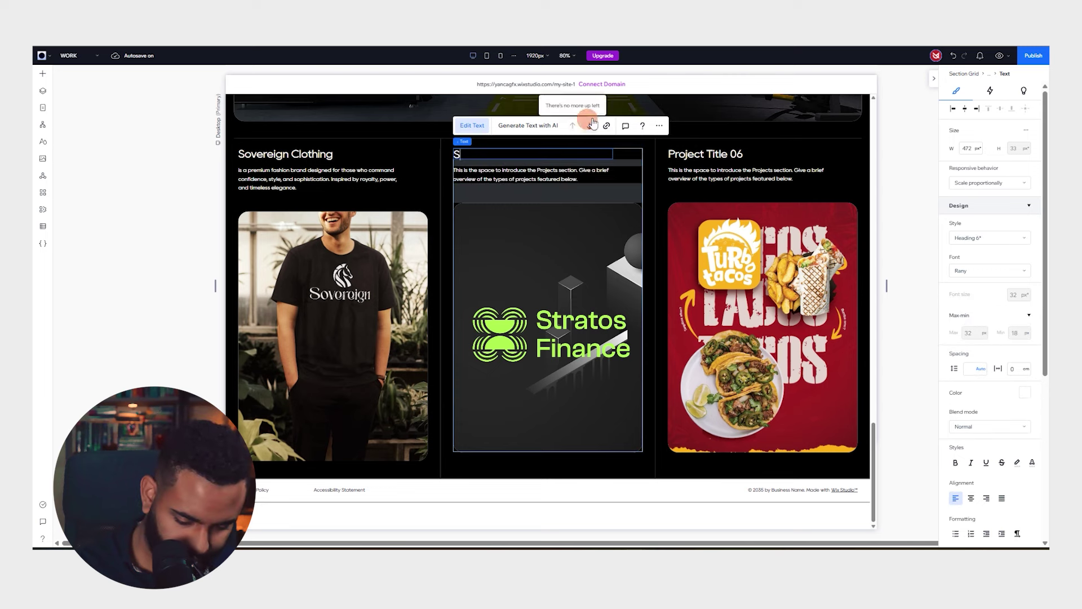
text(tratos Finance)
double_click(533, 175)
text(Stratos Finance is a cutting-edge financial technology company designed to help individuals and businesses reach new heights in financial growth, security, and innovation)
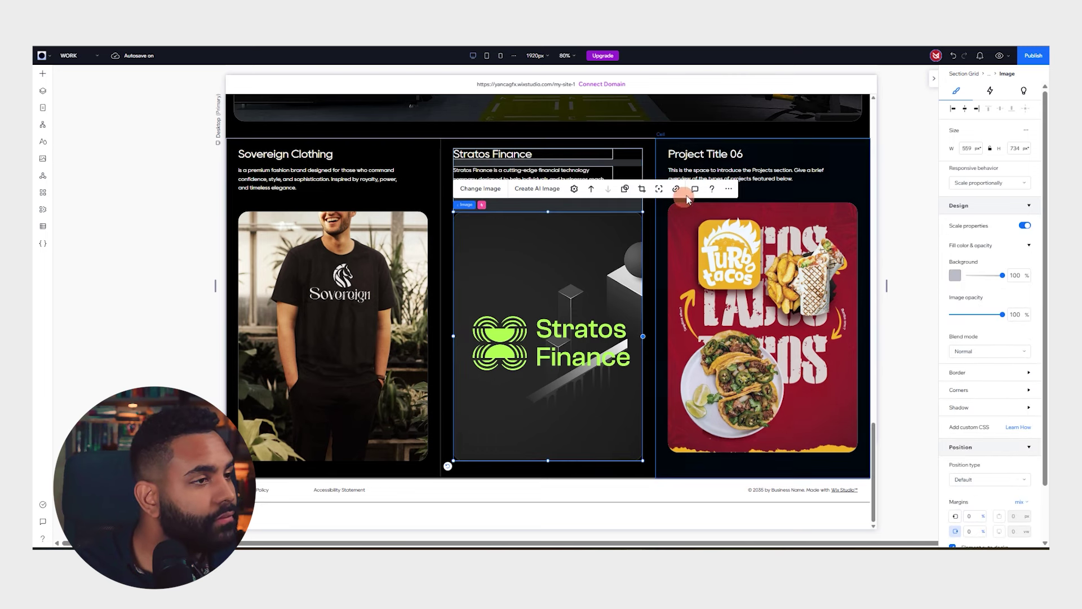
click(726, 162)
click(563, 181)
double_click(563, 180)
click(591, 188)
text(.)
Give the right project, Turbo Tacos, its pasted brand description
click(758, 168)
click(789, 153)
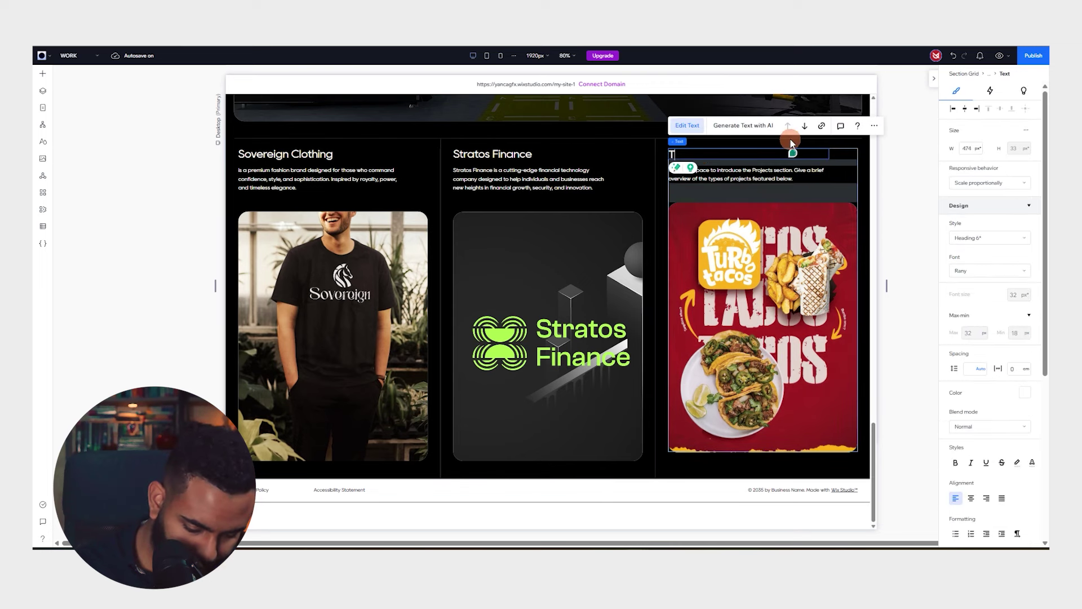
double_click(762, 180)
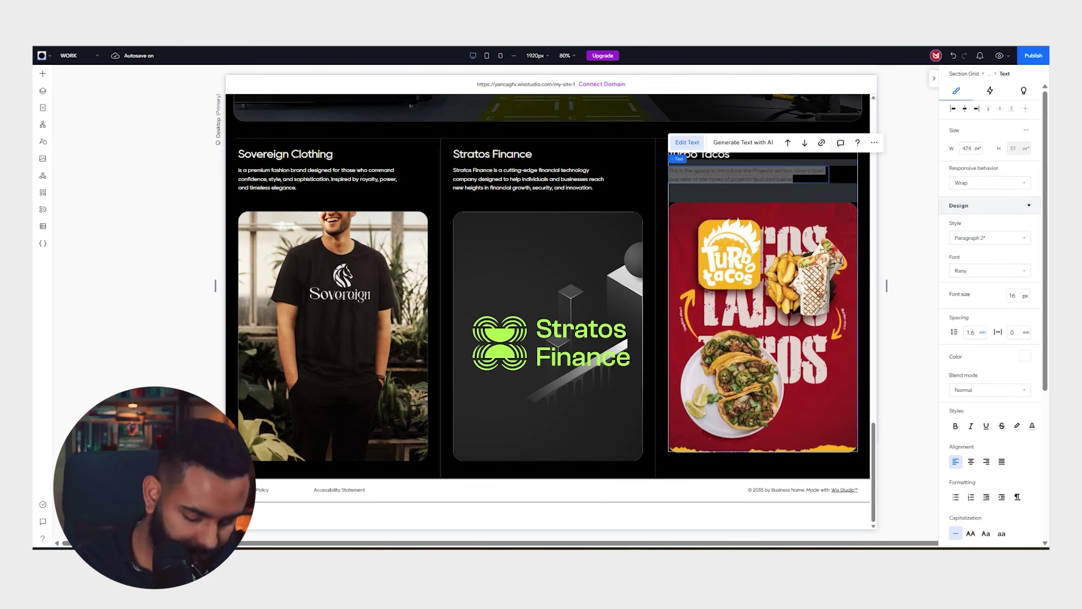
text(TurboTacos fuses traditional Mexican street food with a modern, fast-paced twist—serving up fresh, flavorful, and customizable tacos in record time.)
click(894, 194)
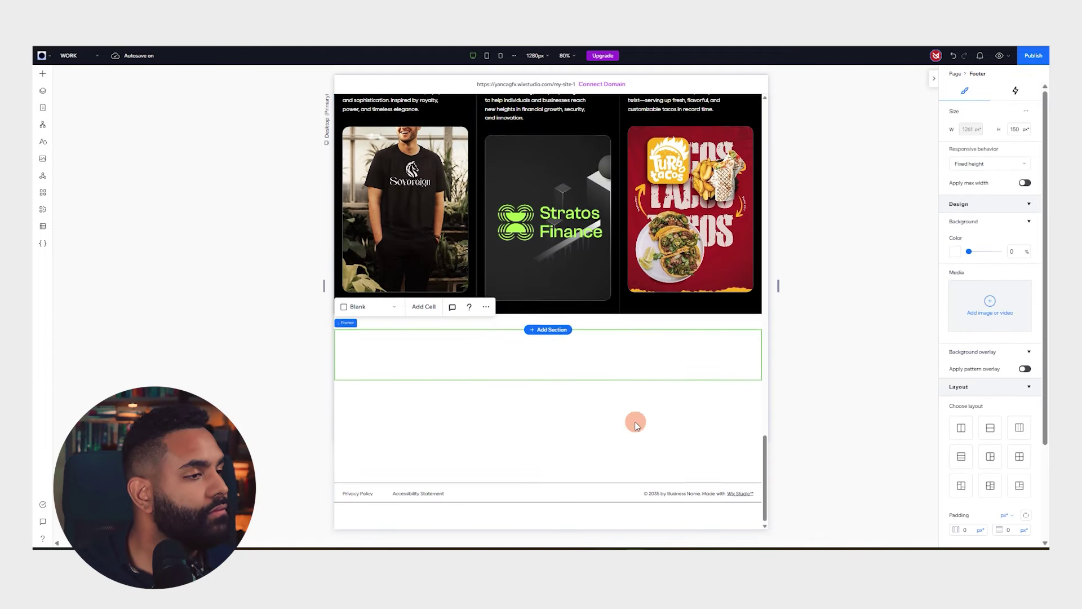
Add a designed section below the projects and drop in a footer template from Navigation > Footers
click(552, 312)
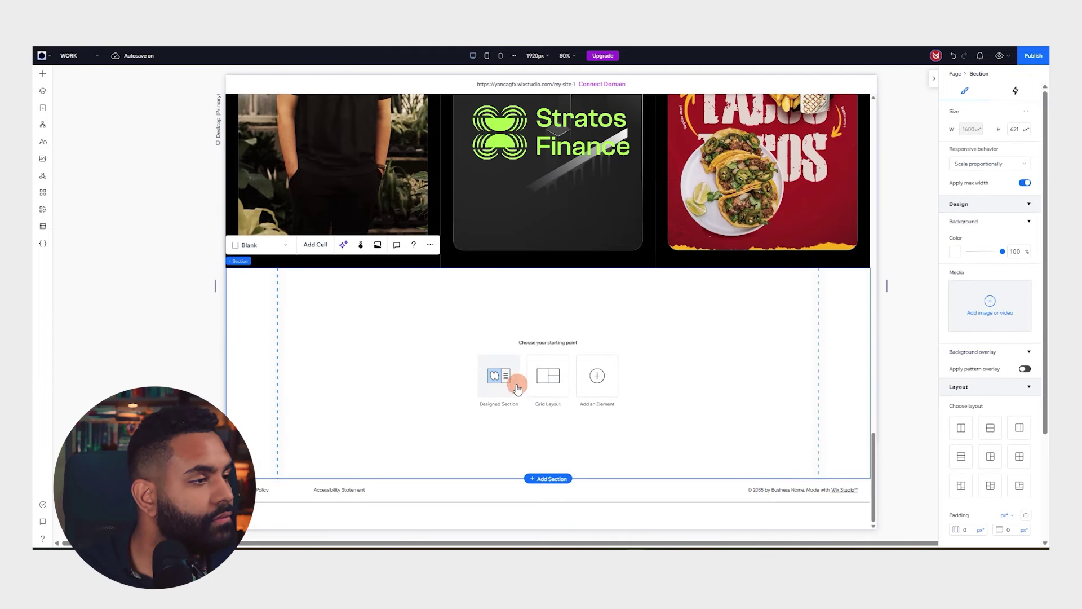
click(480, 389)
click(158, 342)
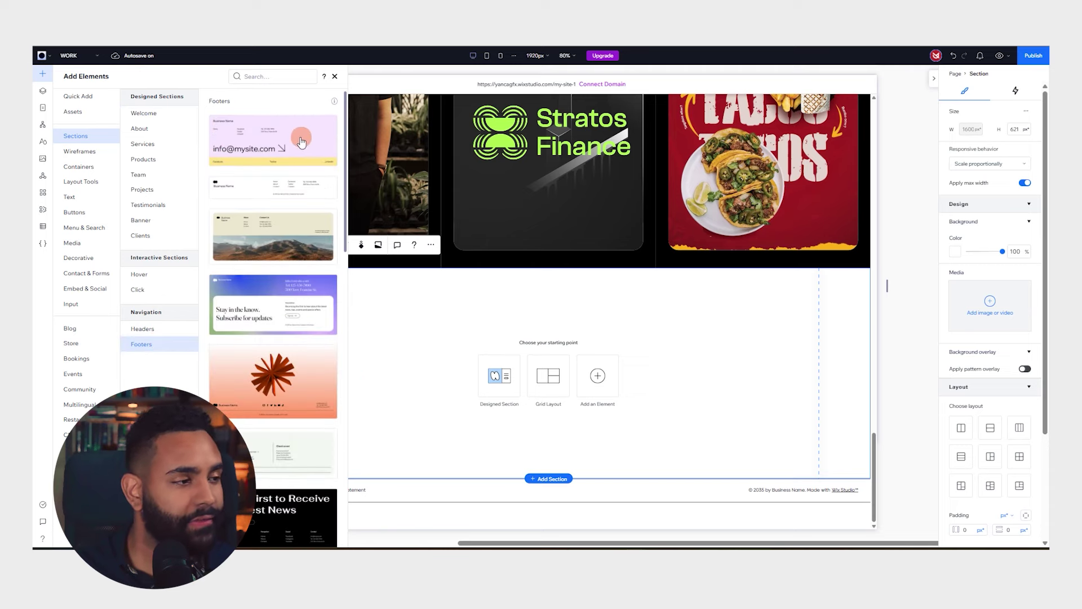
drag(265, 170, 275, 194)
drag(367, 191, 365, 190)
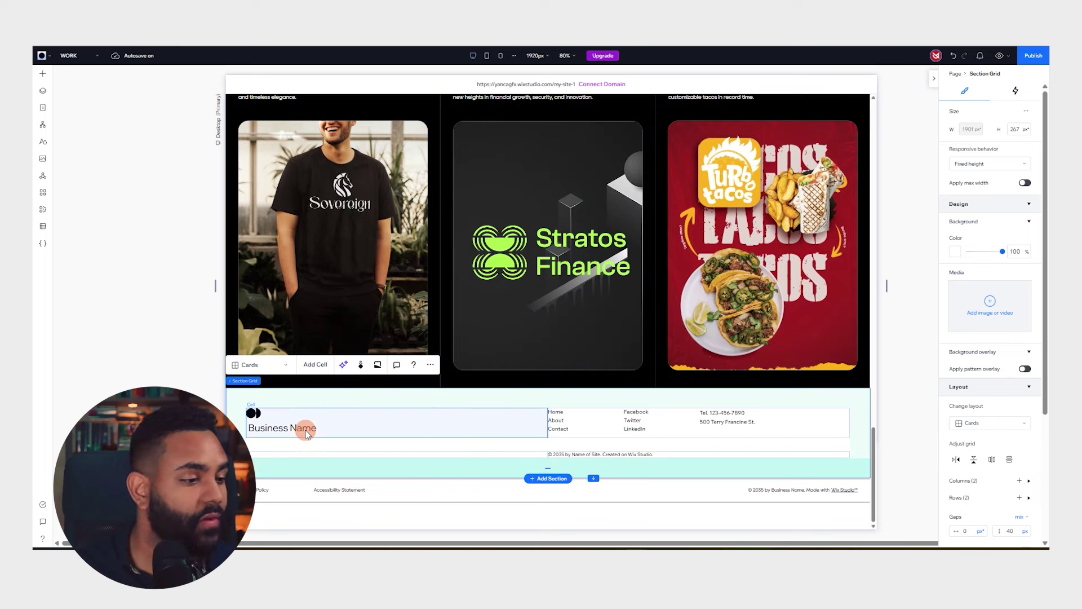
click(305, 431)
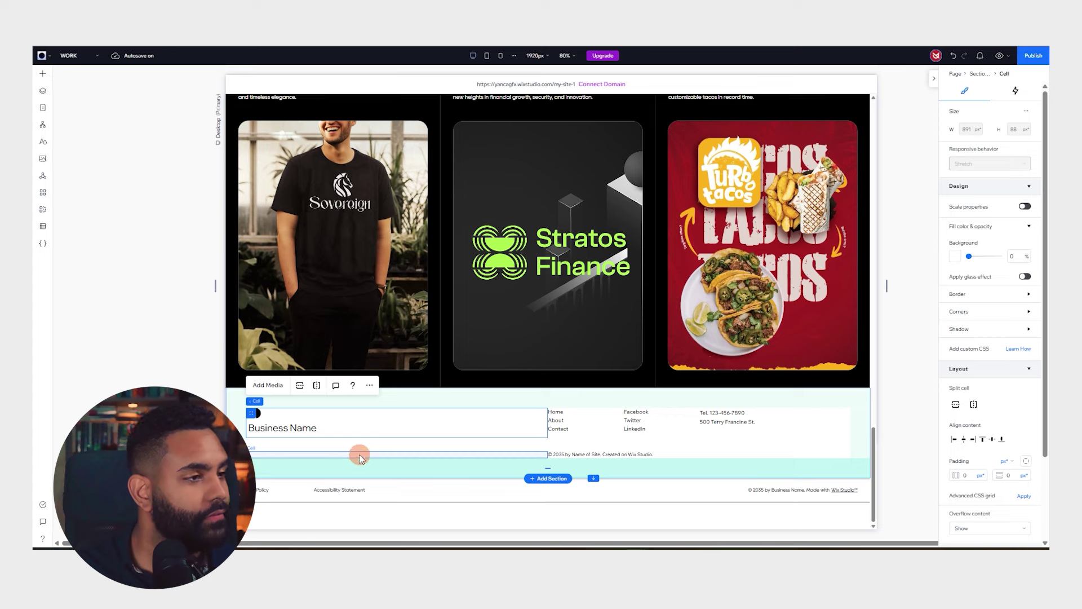
Set the new footer section's grid background to black
click(522, 403)
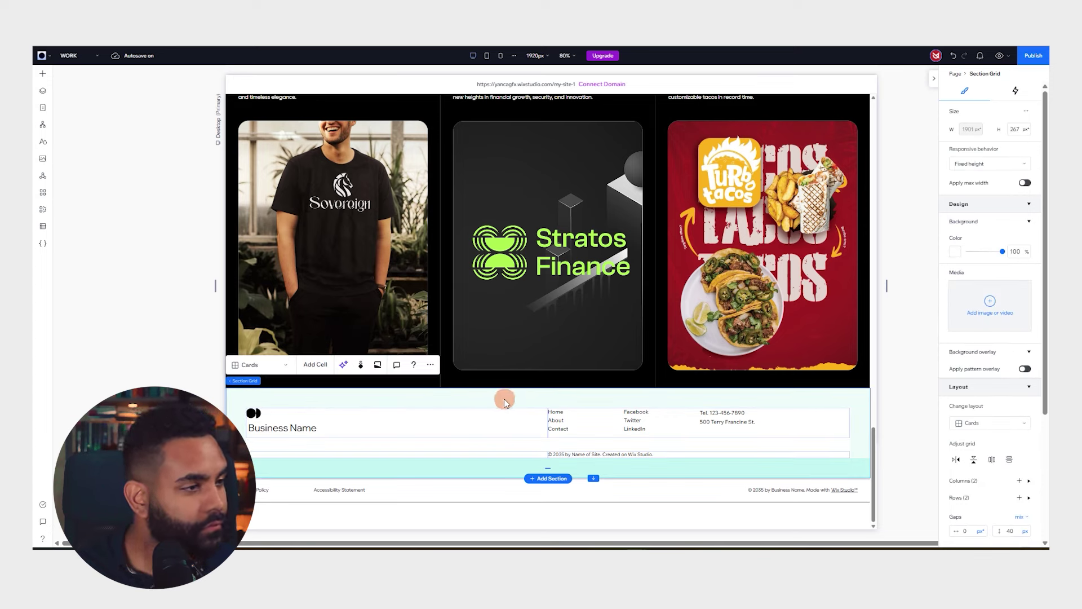
click(952, 254)
click(1024, 328)
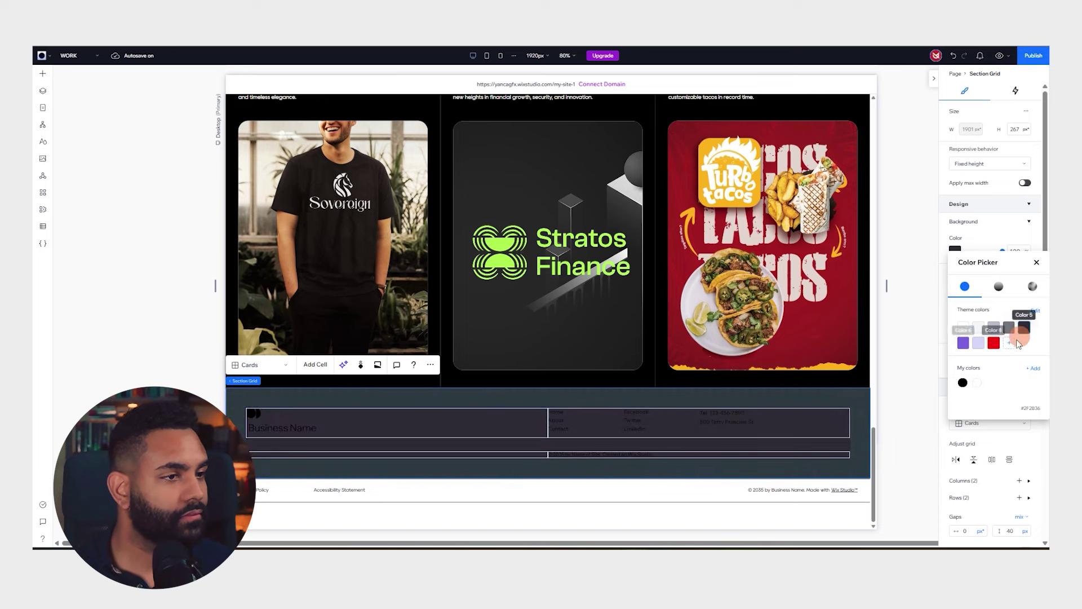
click(963, 383)
click(851, 392)
click(749, 422)
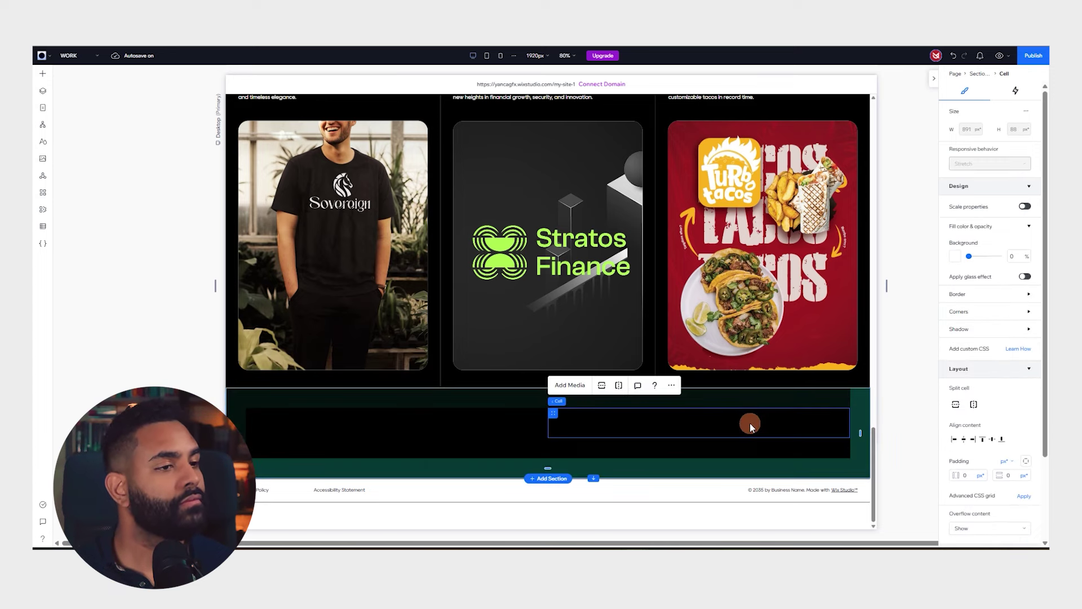
shift+click(446, 424)
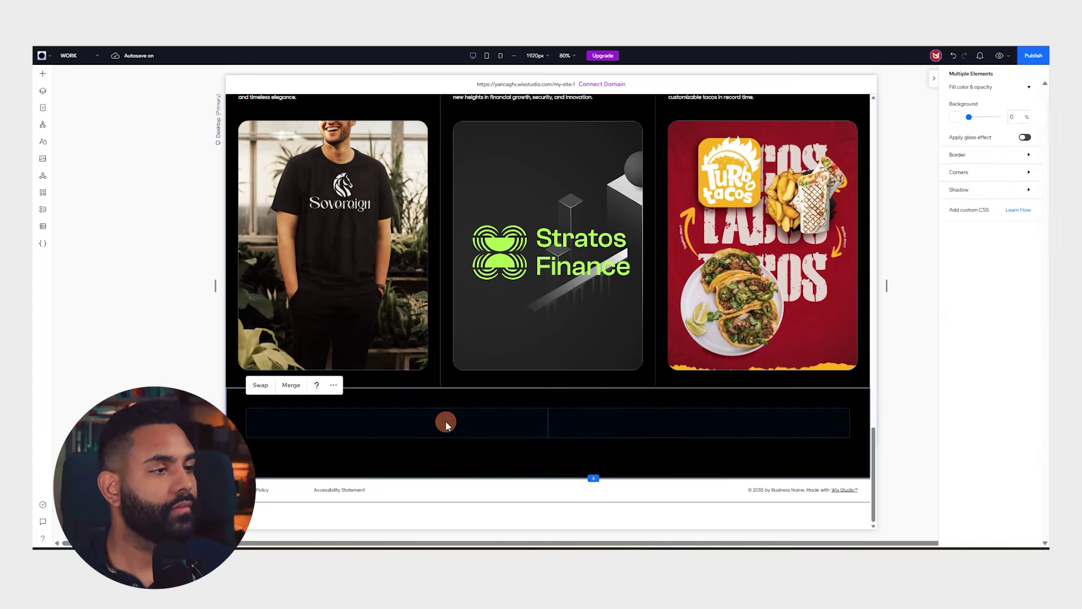
click(779, 413)
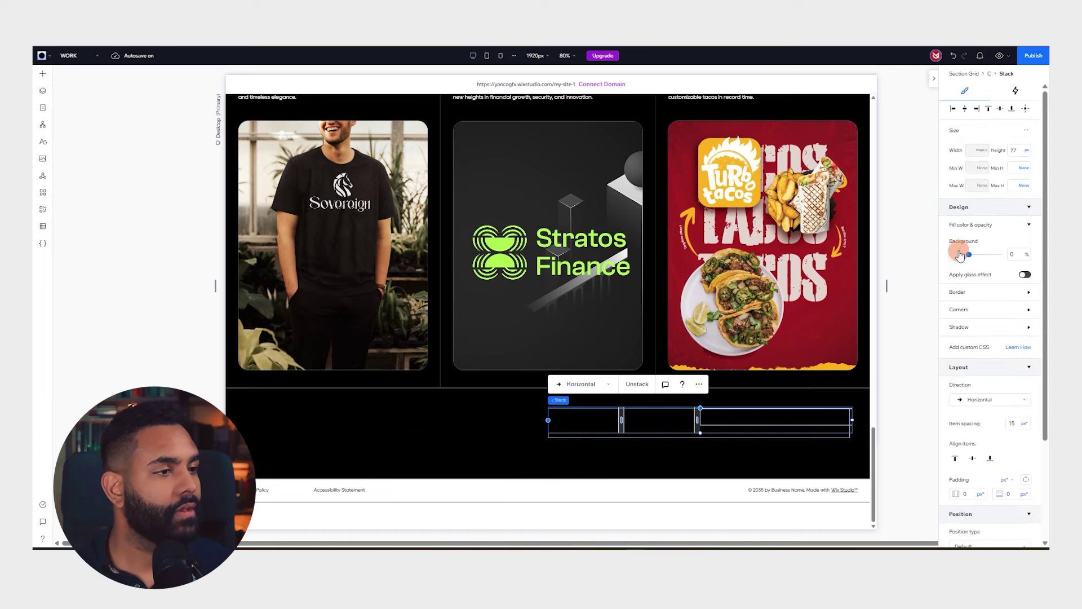
click(981, 225)
click(981, 225)
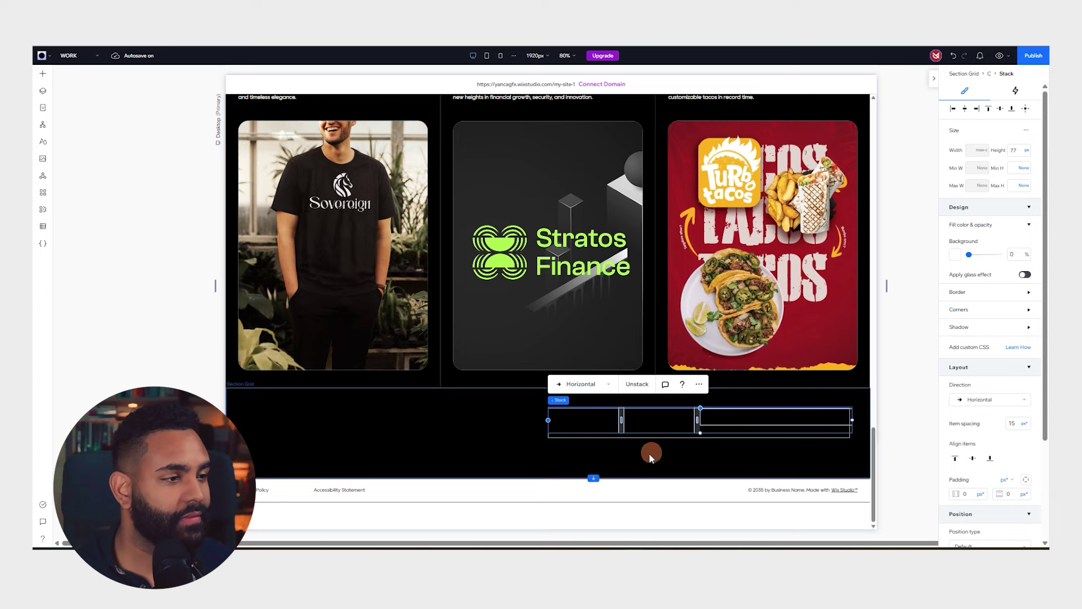
Set the LET'S WORK TOGETHER heading font to Humane Black
click(394, 415)
click(991, 271)
scroll(935, 356, up, 1)
drag(1027, 430, 1033, 279)
click(940, 424)
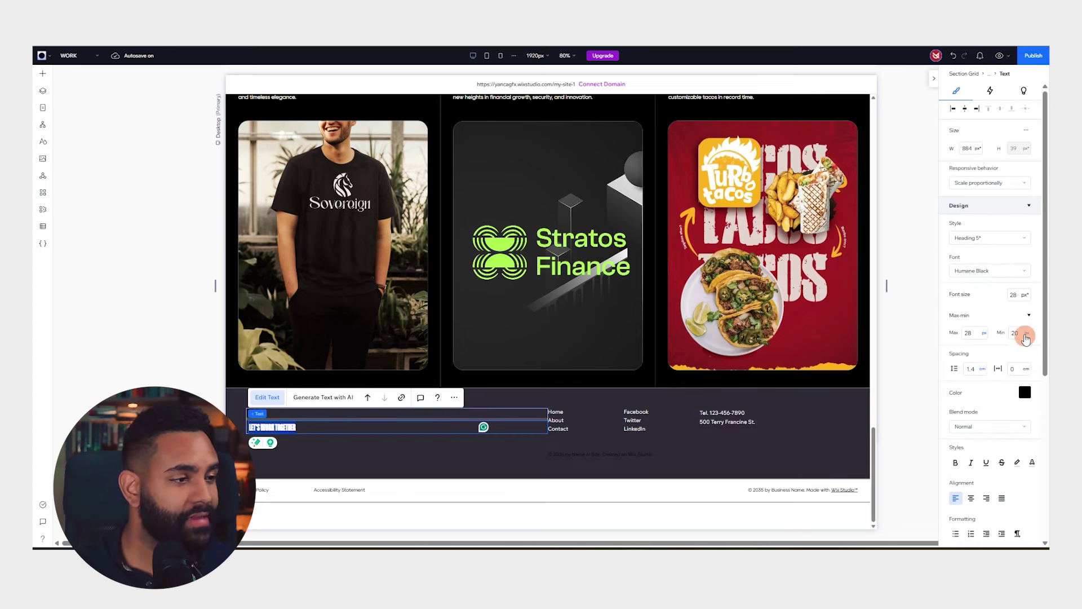
Enlarge the heading font and widen its stack so LET'S WORK TOGETHER fits on one line
click(210, 256)
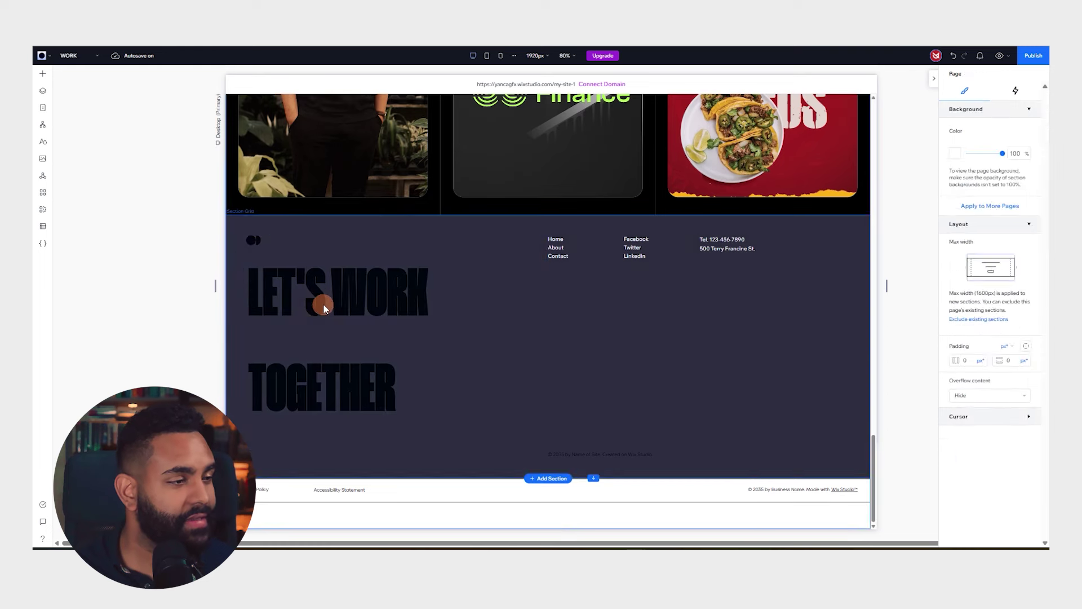
click(368, 299)
click(370, 299)
drag(548, 336, 616, 333)
Make the heading text white and the footer section background black
click(466, 398)
double_click(441, 389)
click(1024, 392)
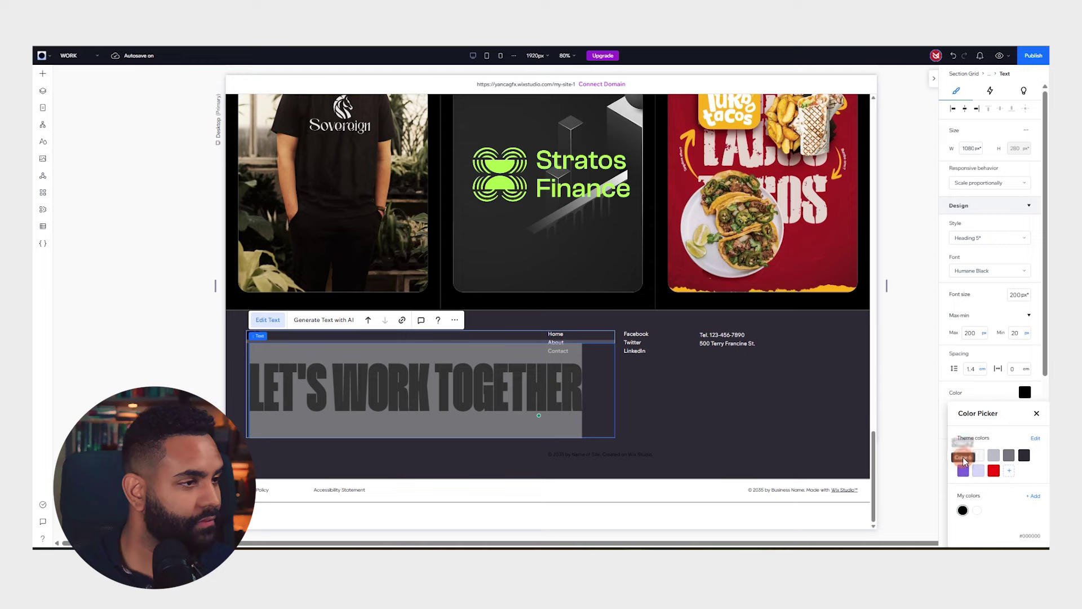
click(970, 458)
click(800, 405)
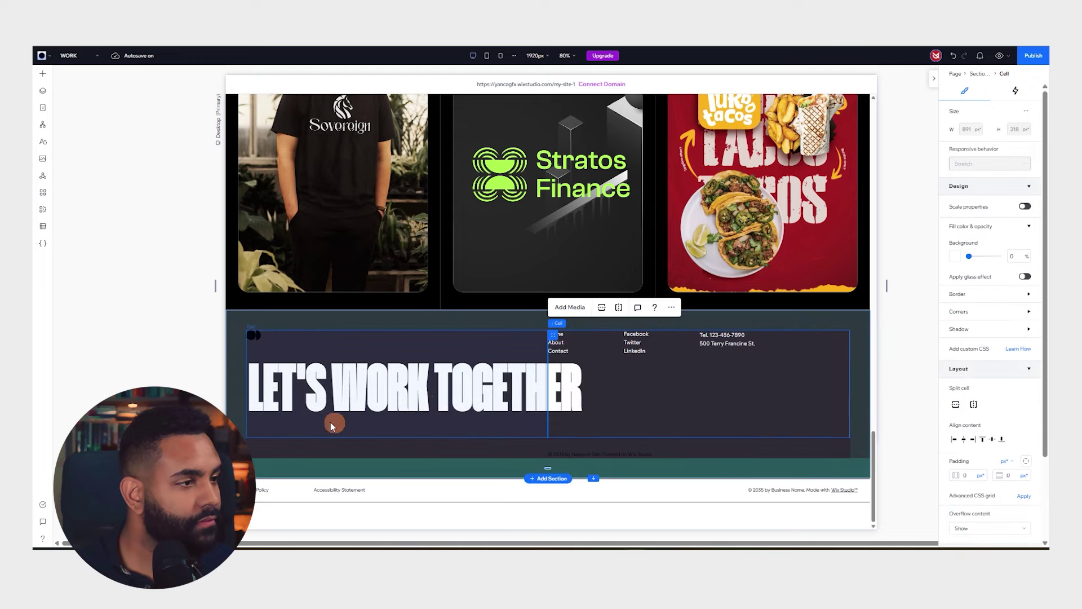
click(559, 319)
click(955, 252)
click(961, 382)
click(488, 381)
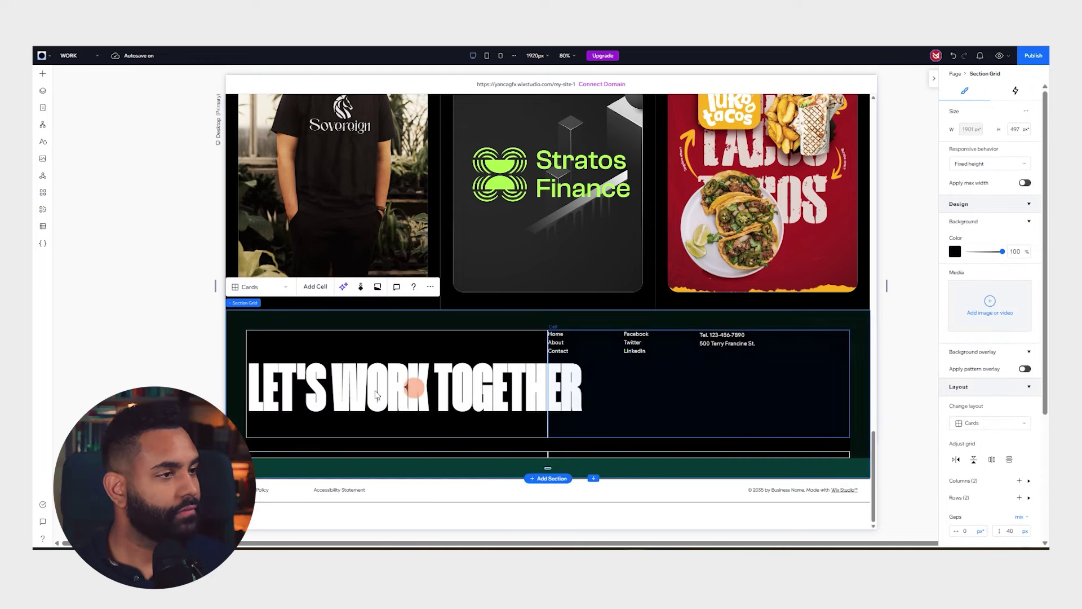
Move the links and contact details stack beneath the LET'S WORK TOGETHER heading
click(260, 325)
click(261, 325)
click(256, 336)
click(266, 338)
click(558, 385)
click(489, 397)
click(494, 393)
click(675, 379)
click(576, 433)
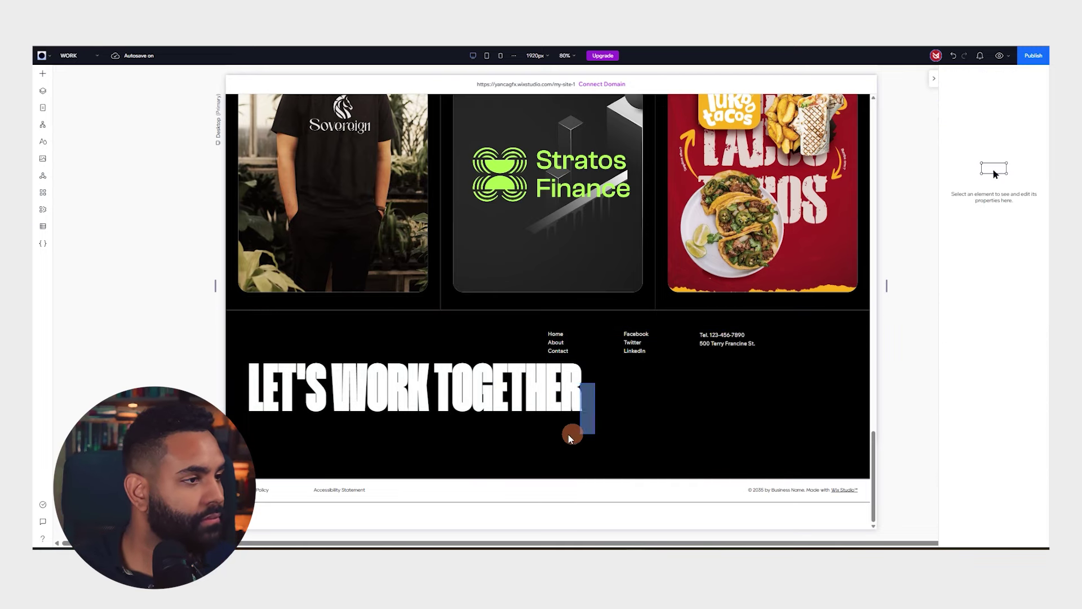
click(561, 342)
click(558, 341)
drag(558, 341, 288, 453)
Centre the heading text and delete the now-empty right footer cell
click(410, 391)
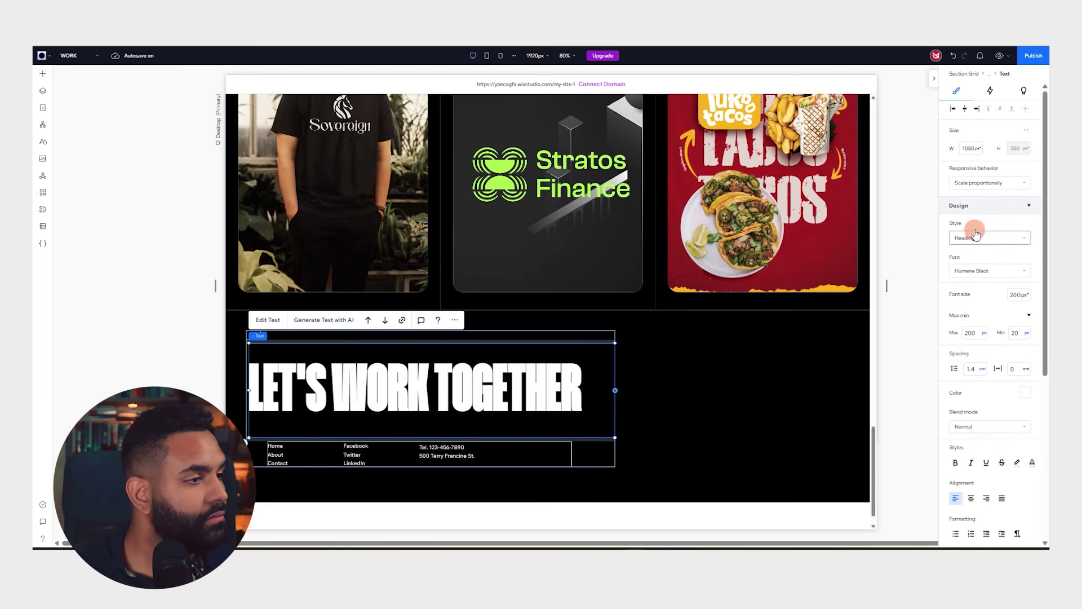
click(966, 109)
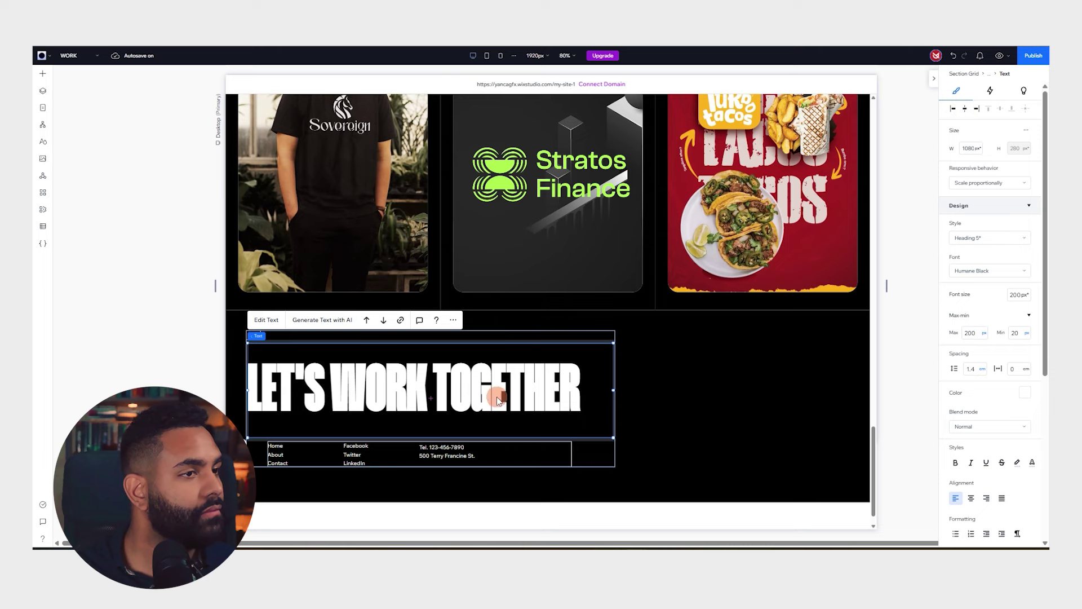
click(664, 376)
click(253, 334)
click(695, 363)
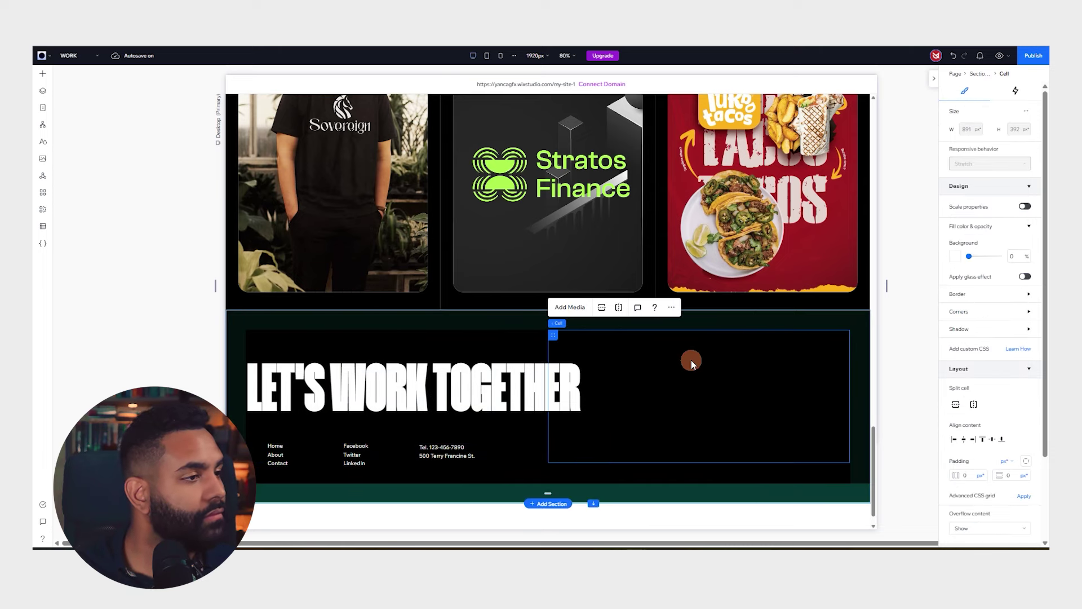
key(Delete)
Centre-align the heading and centre its outer stack within the footer
click(265, 344)
click(326, 374)
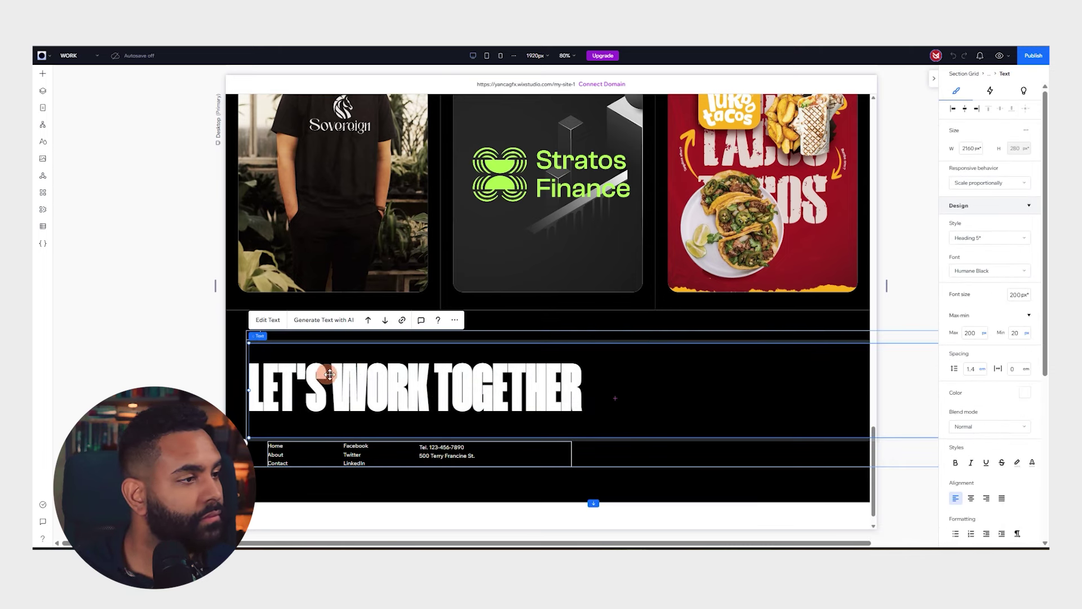
scroll(791, 382, up, 1)
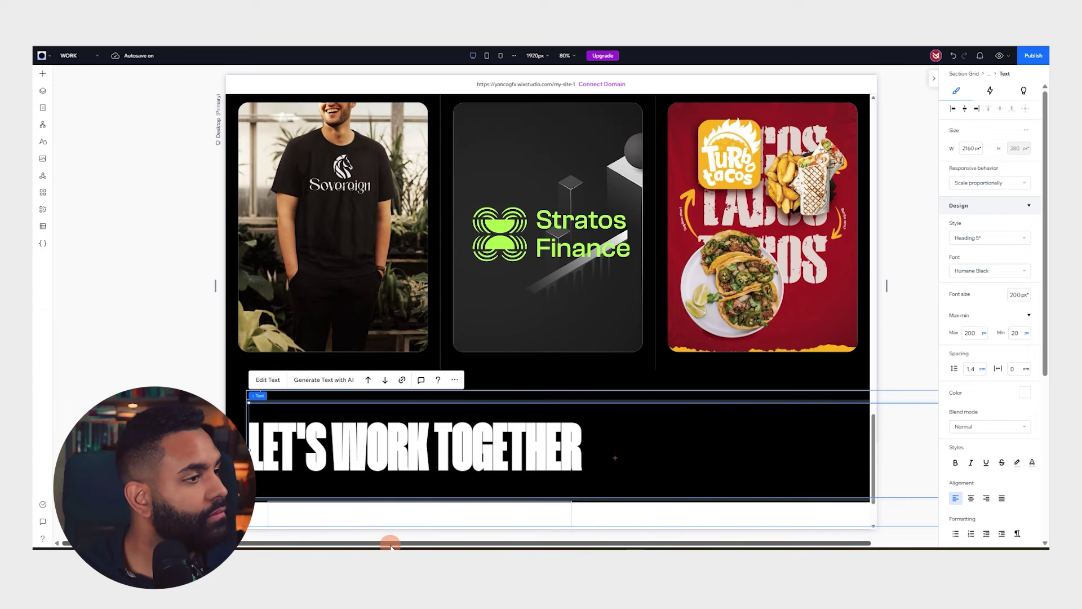
drag(389, 544, 471, 543)
drag(843, 449, 770, 455)
drag(449, 450, 441, 450)
scroll(458, 394, down, 2)
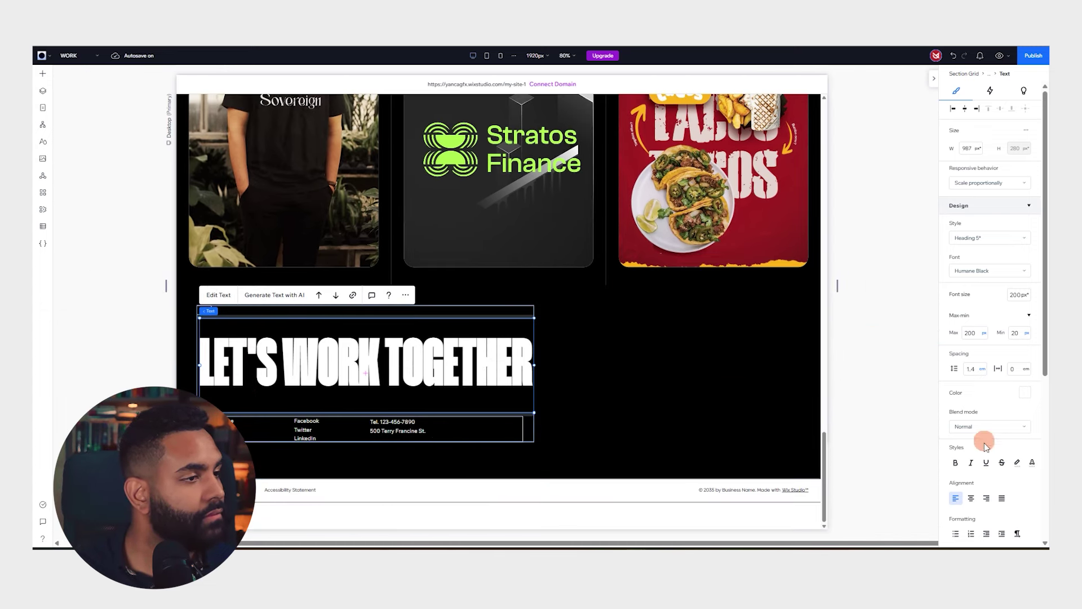
click(966, 109)
click(581, 358)
click(427, 357)
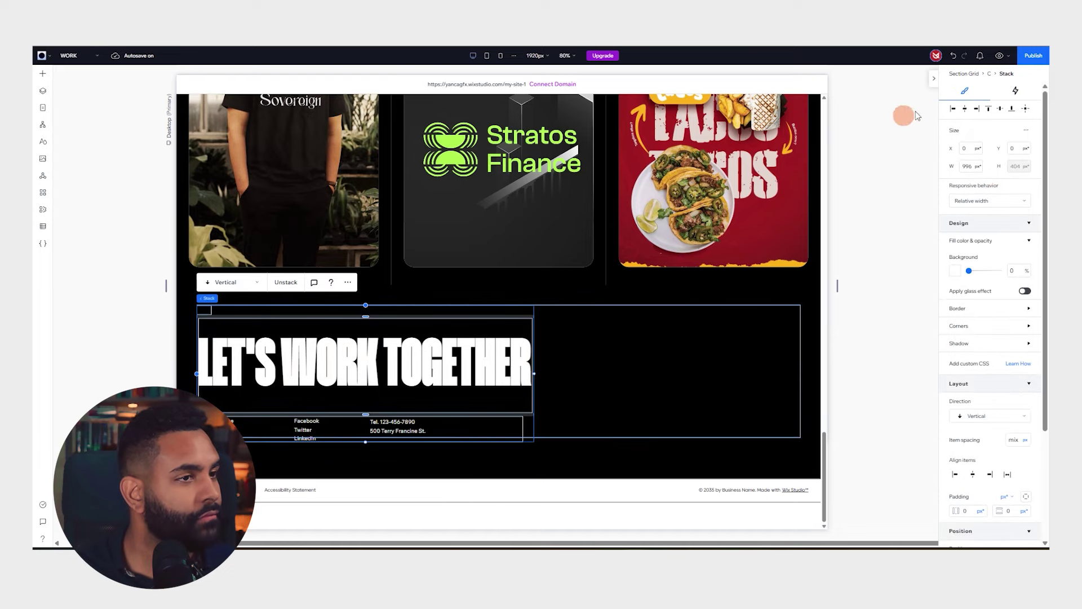
click(965, 109)
Check the centred row of links and contact details, then select the page footer
click(859, 357)
click(353, 336)
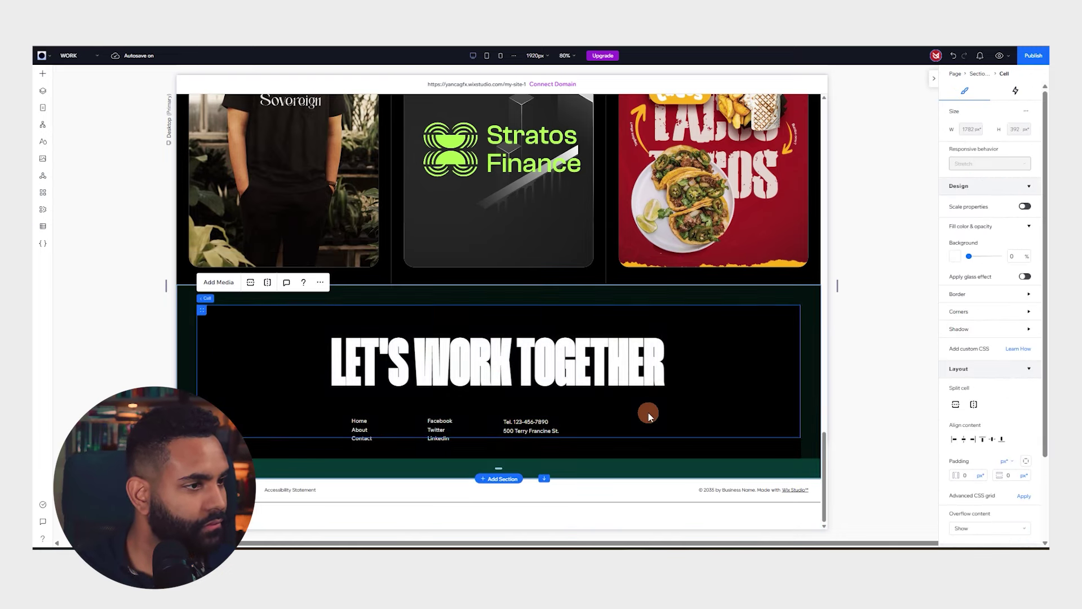
click(540, 427)
click(537, 428)
click(537, 428)
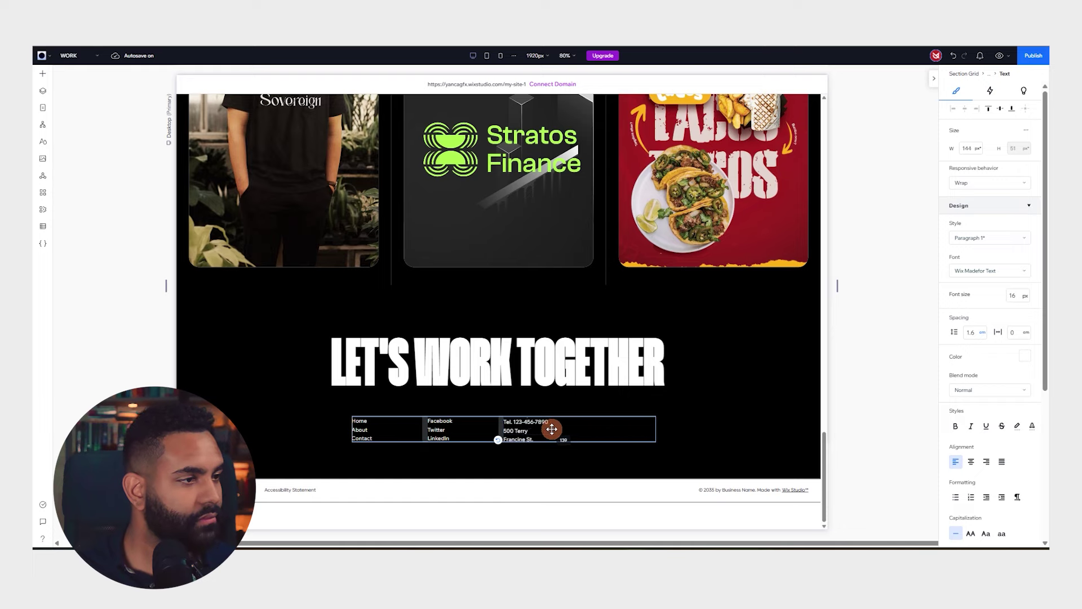
click(487, 432)
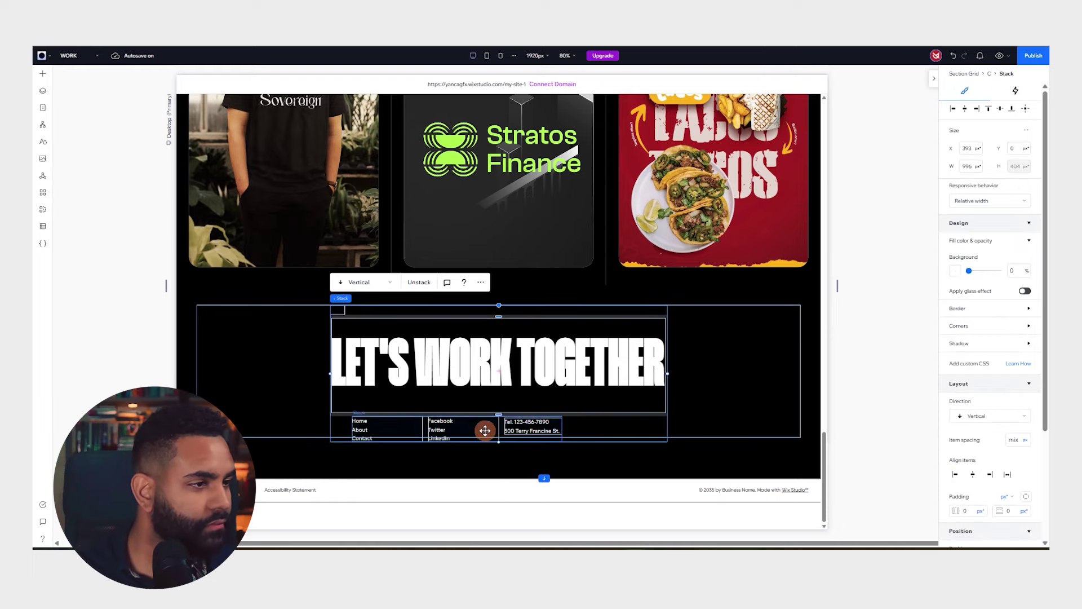
click(482, 423)
click(847, 360)
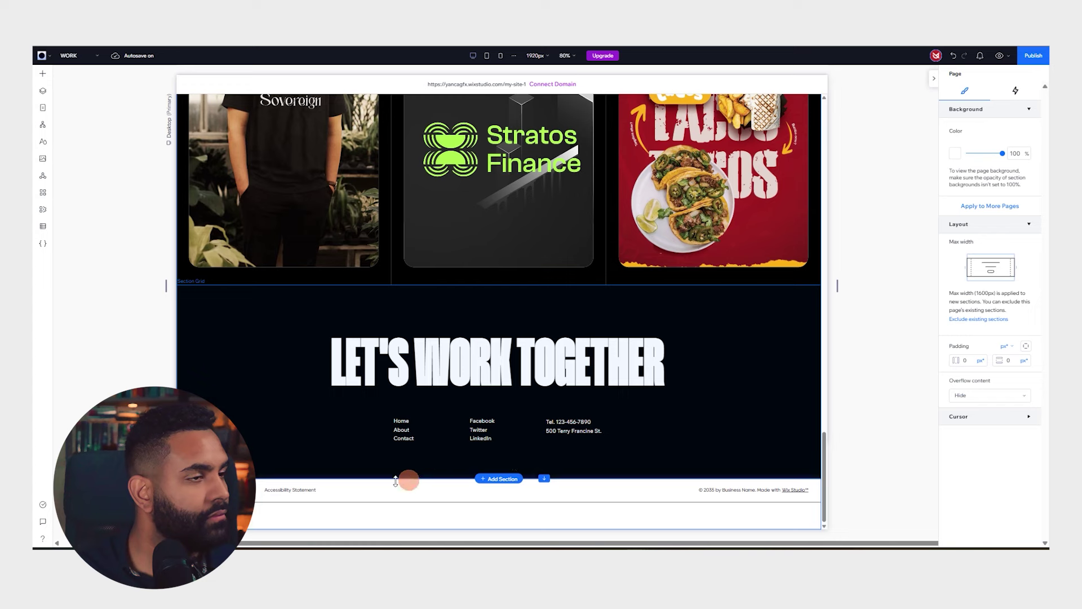
click(396, 479)
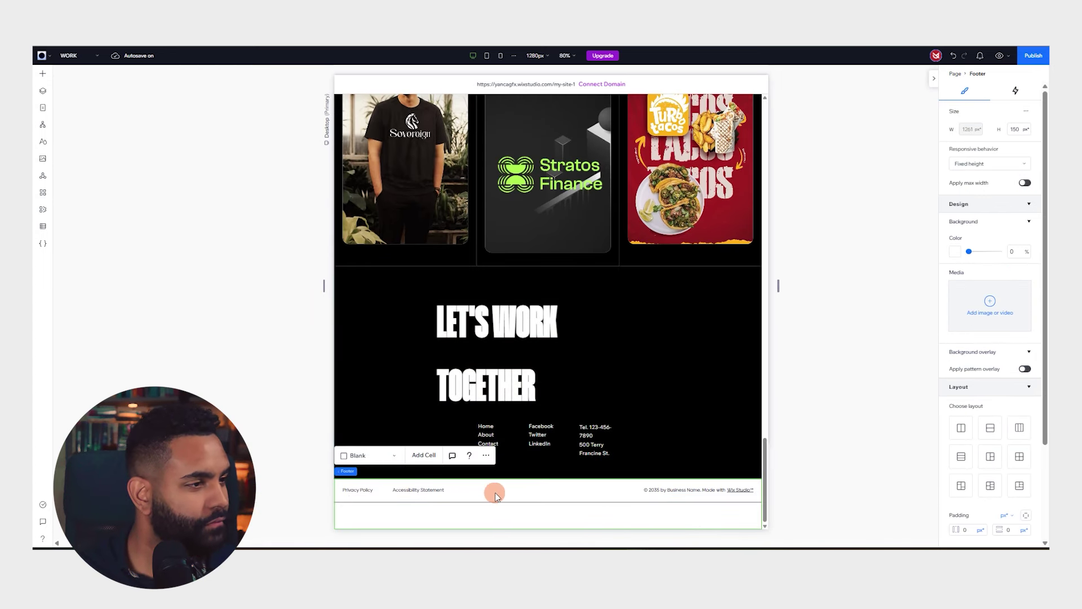
Make the footer and the strip beneath it red
click(954, 254)
click(967, 335)
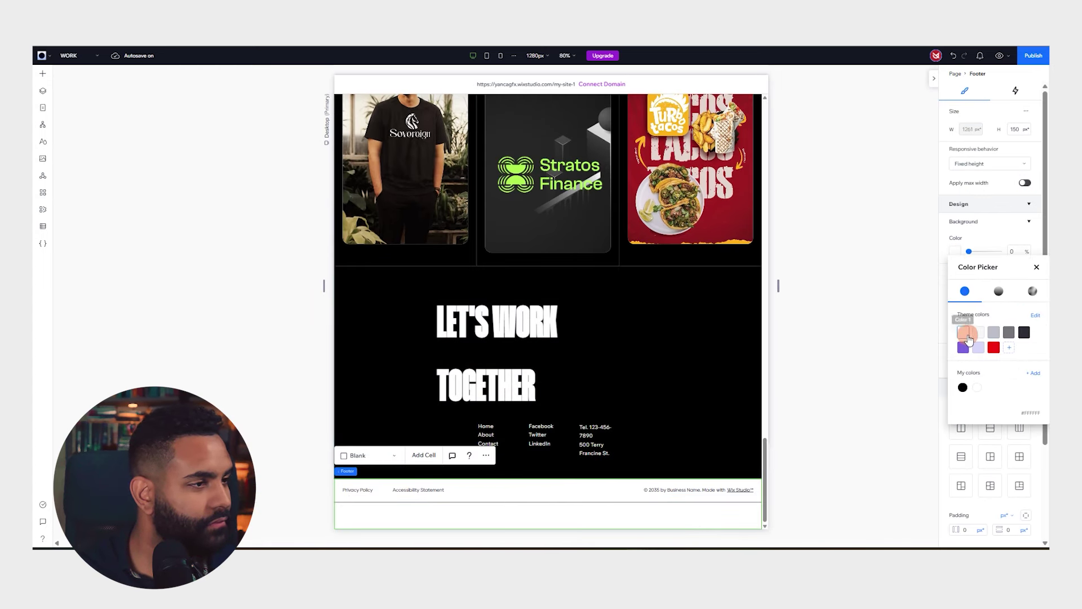
click(993, 348)
click(653, 524)
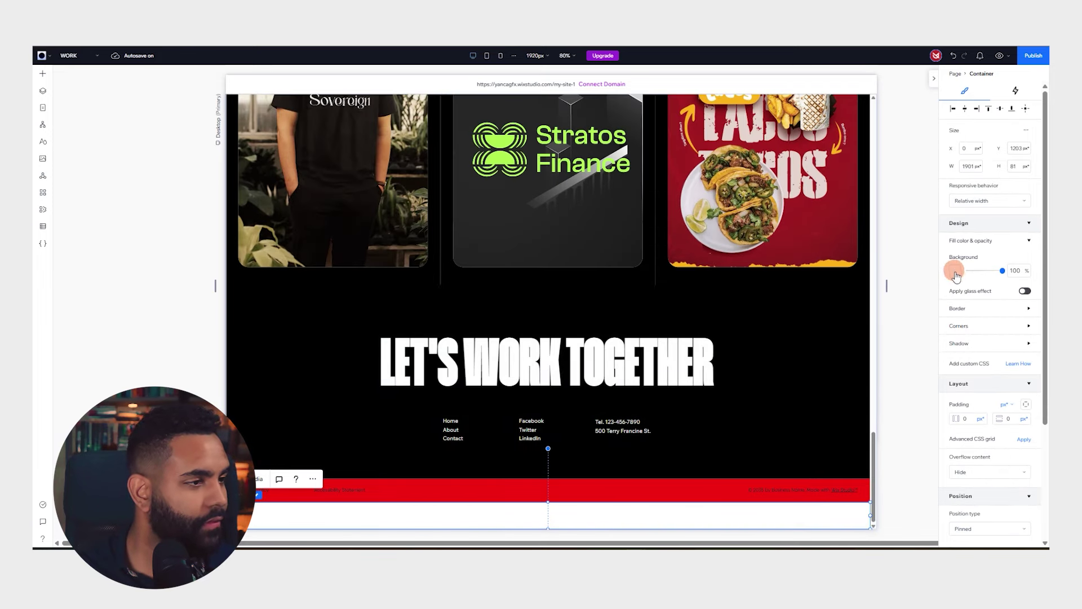
click(954, 272)
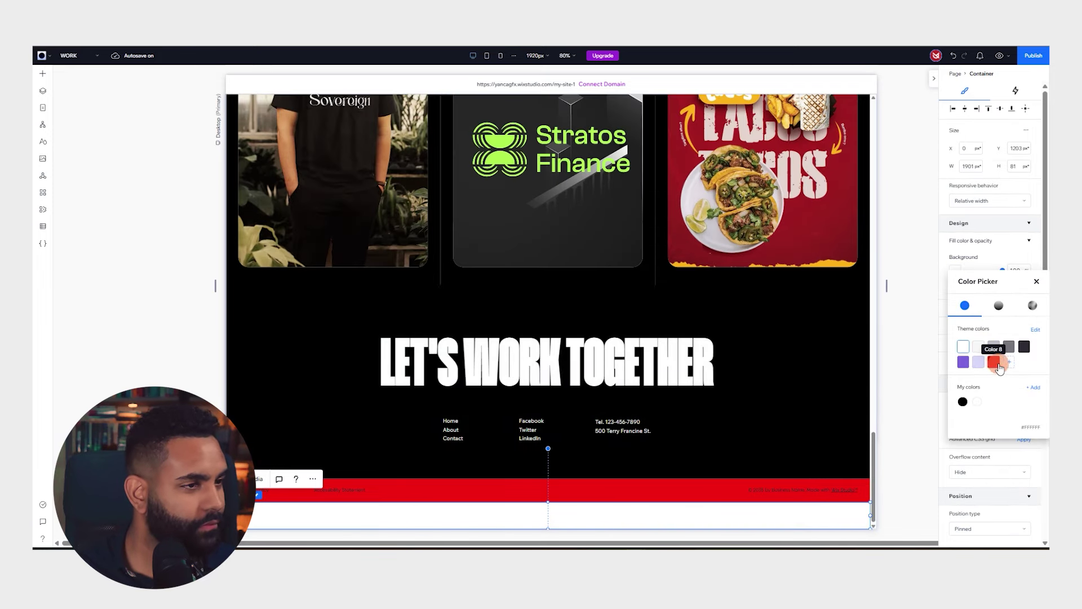
click(994, 362)
click(764, 486)
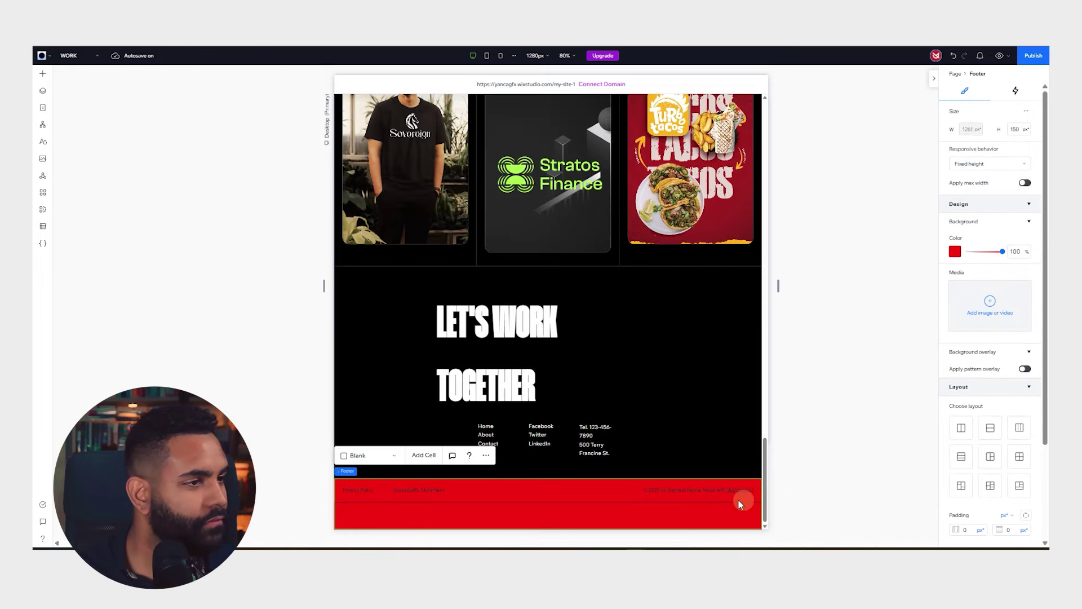
Make the copyright text white and select the policy and accessibility links group
click(704, 489)
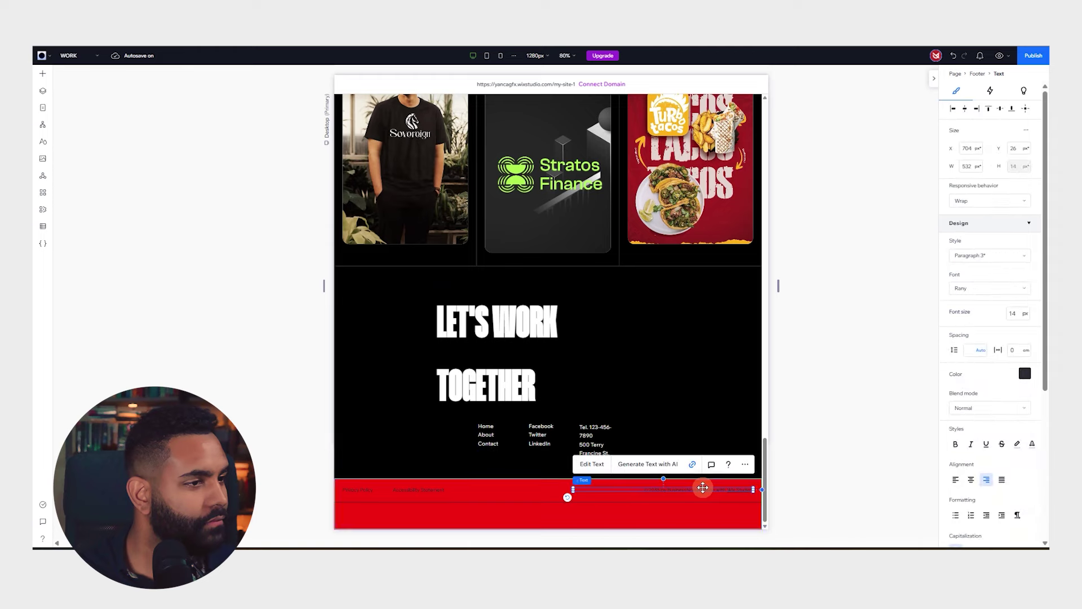
click(1025, 374)
click(954, 454)
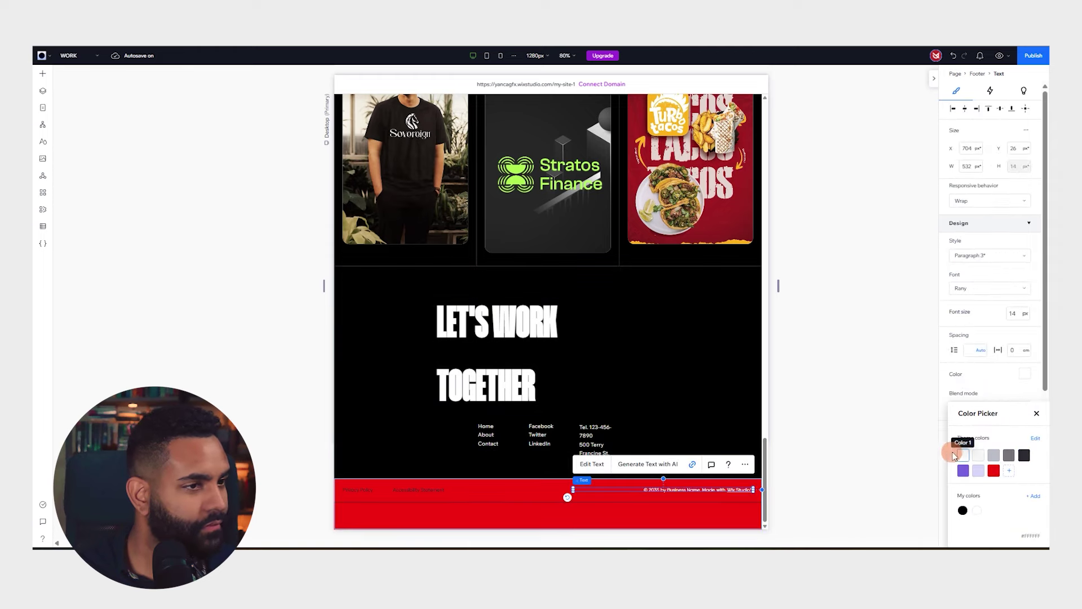
click(399, 506)
click(413, 490)
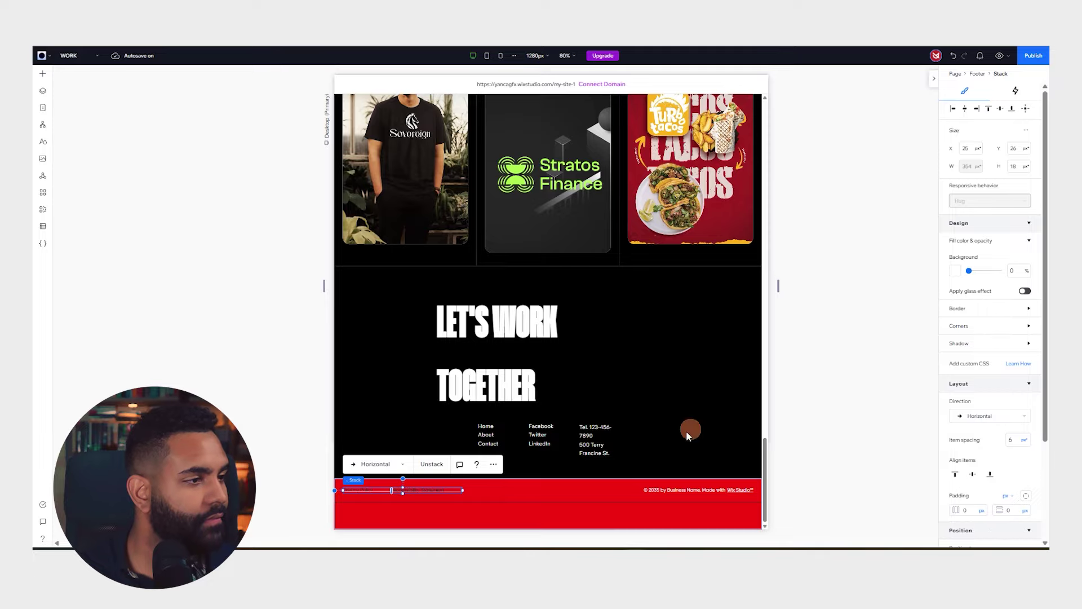
click(417, 488)
click(417, 488)
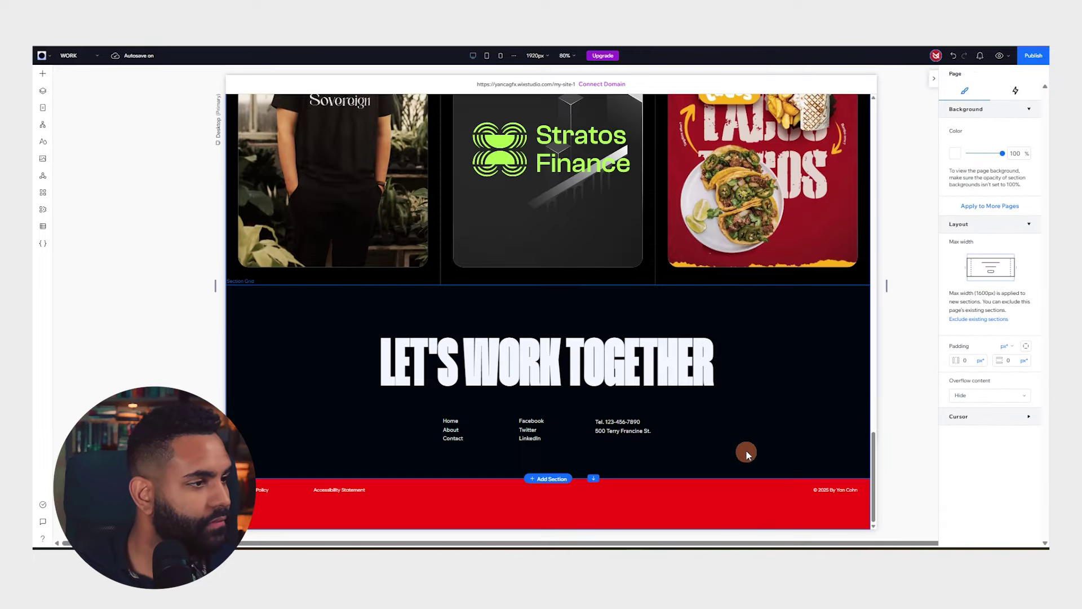
scroll(746, 453, up, 20)
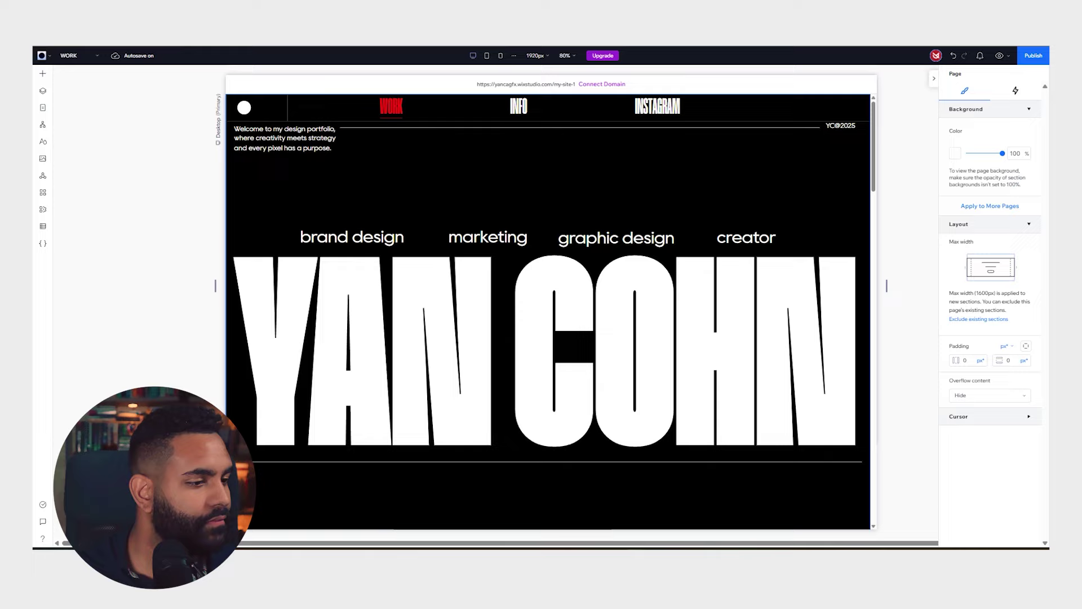
Select the header navigation menu holding WORK, INFO and INSTAGRAM
click(665, 105)
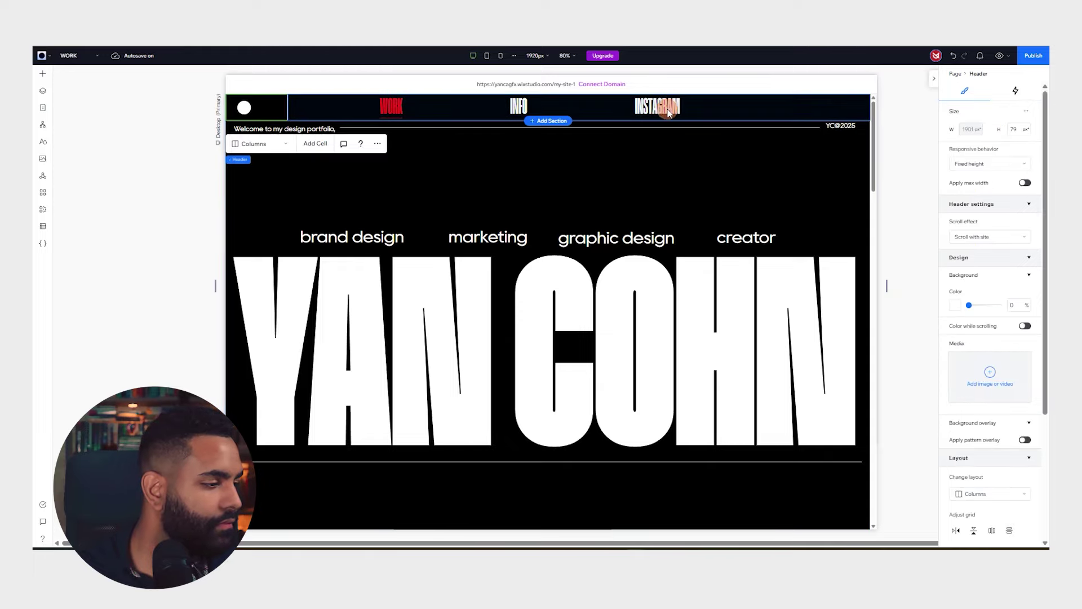
click(665, 105)
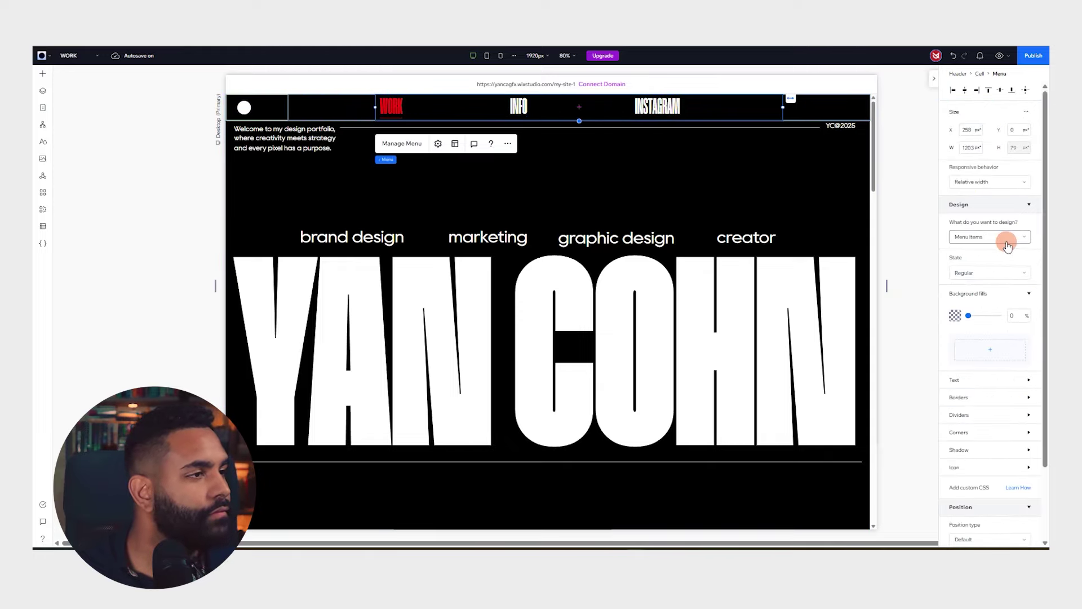
double_click(663, 102)
click(662, 103)
double_click(661, 104)
click(662, 103)
double_click(662, 103)
click(641, 108)
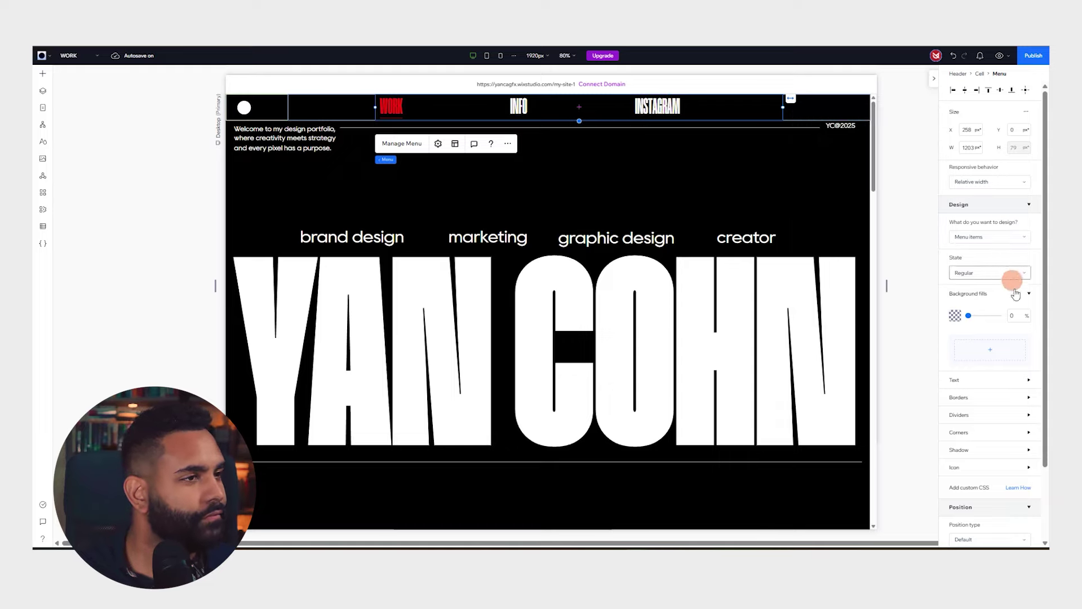
Set the menu items' font to Humane Black, then deselect the menu
scroll(961, 367, down, 2)
click(968, 299)
click(964, 295)
click(966, 294)
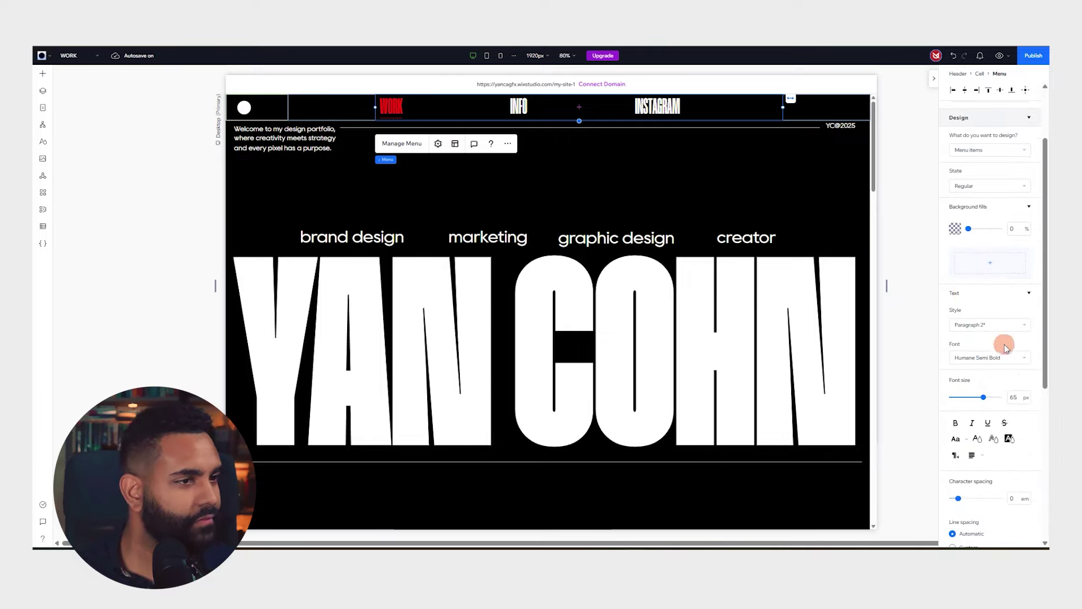
click(1017, 359)
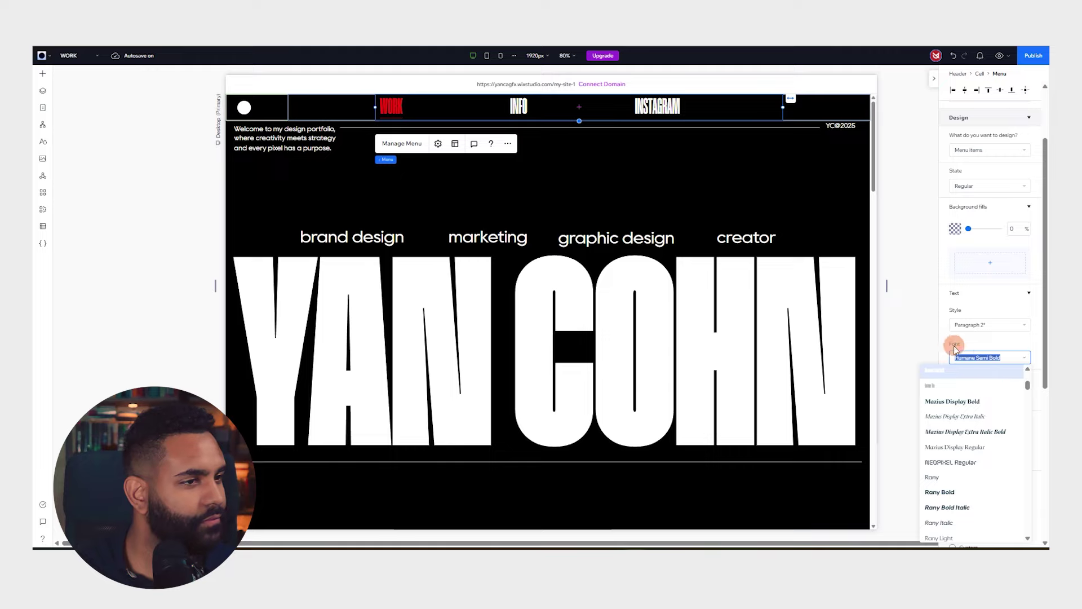
scroll(979, 403, up, 3)
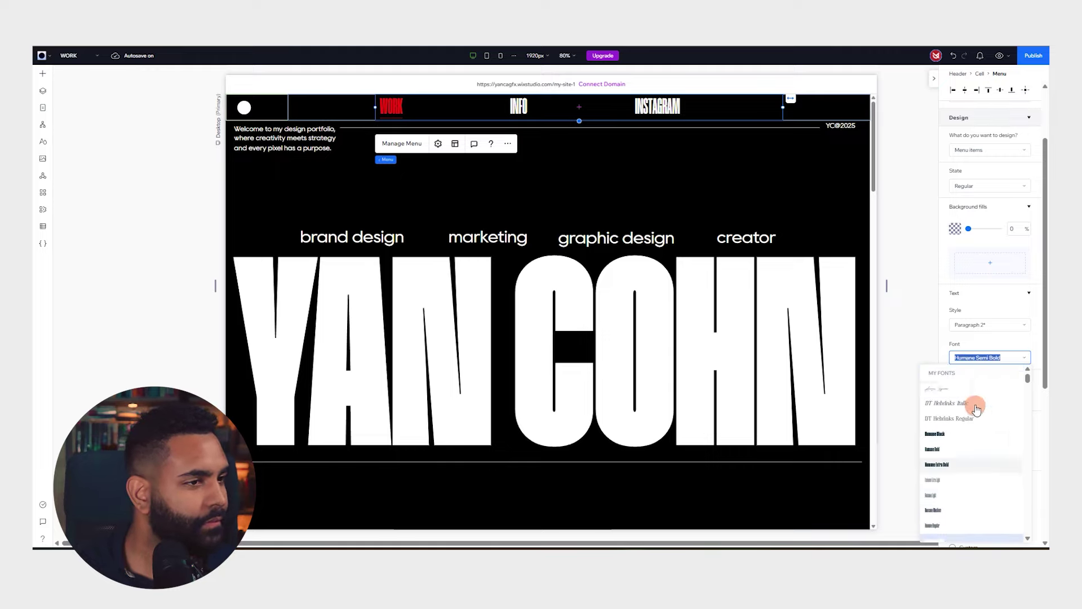
click(962, 438)
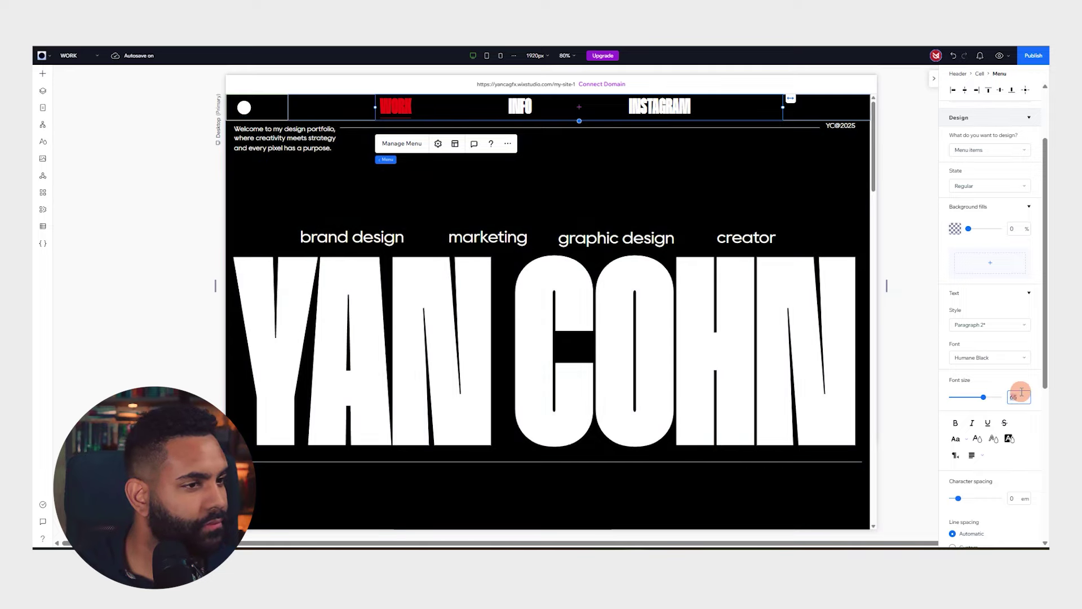
click(135, 231)
scroll(542, 198, down, 5)
scroll(556, 150, up, 5)
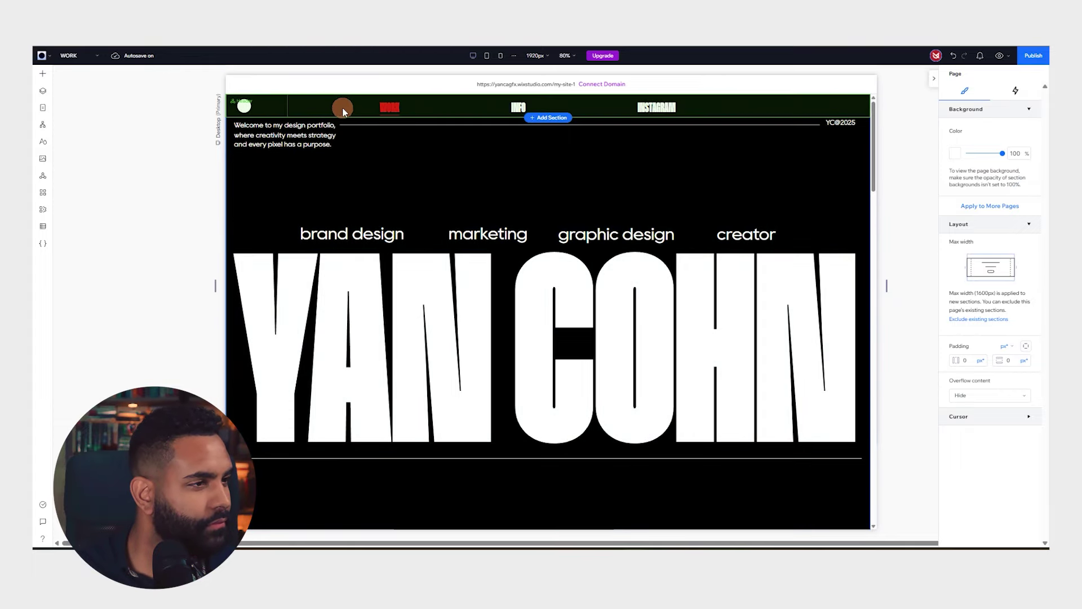
scroll(524, 176, down, 7)
scroll(524, 177, down, 10)
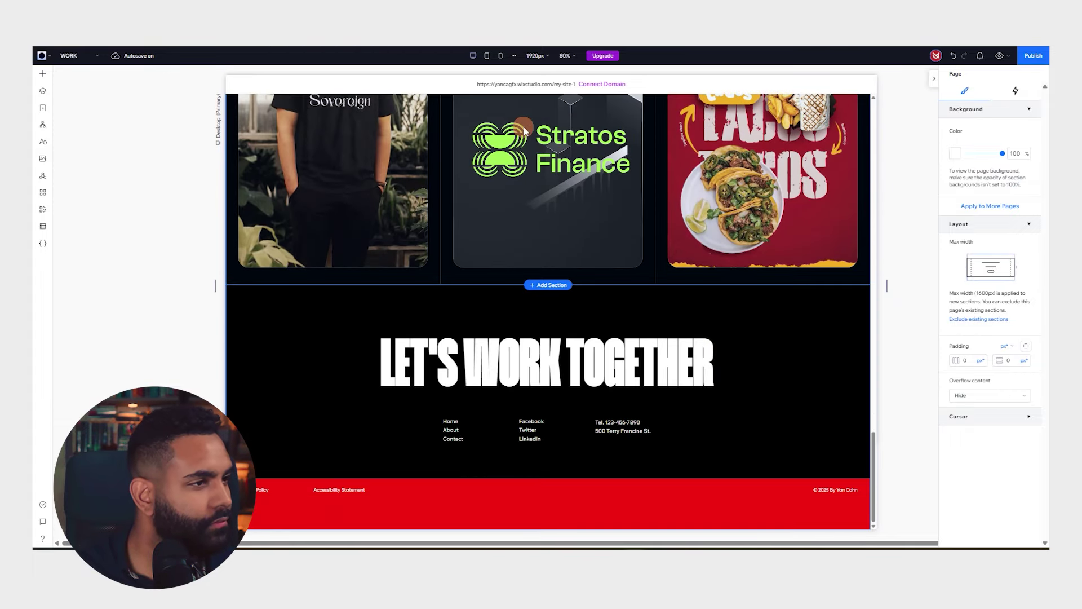
scroll(725, 139, up, 10)
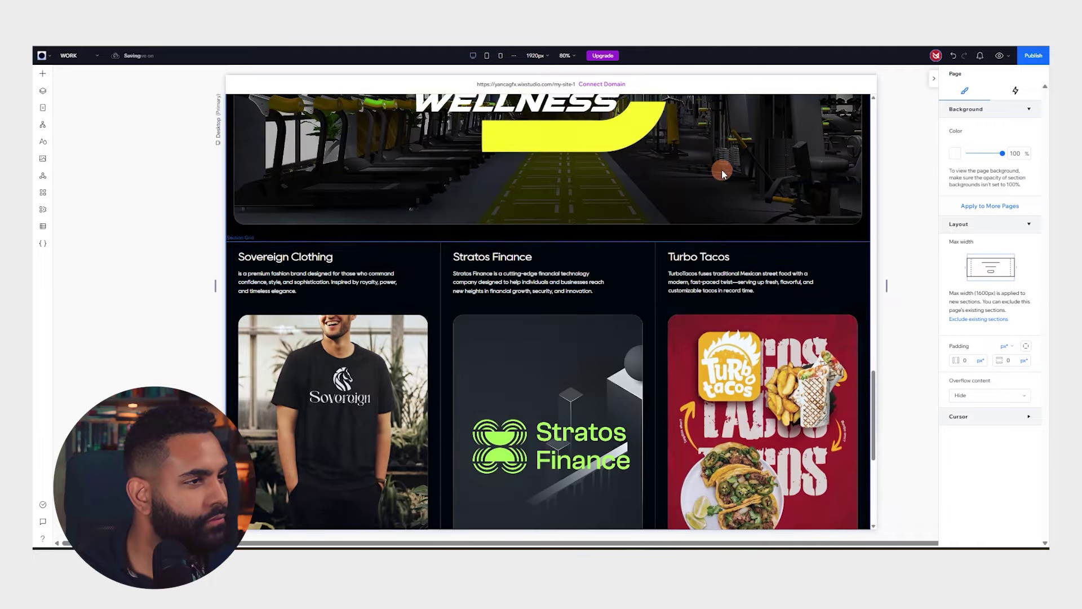
scroll(748, 199, up, 6)
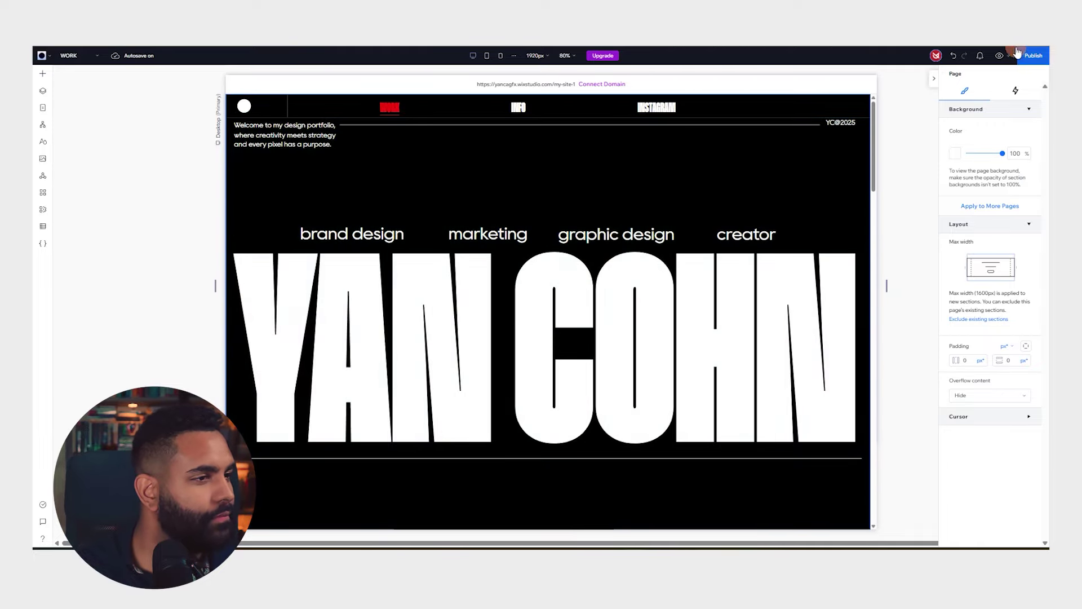
click(999, 56)
scroll(863, 163, down, 8)
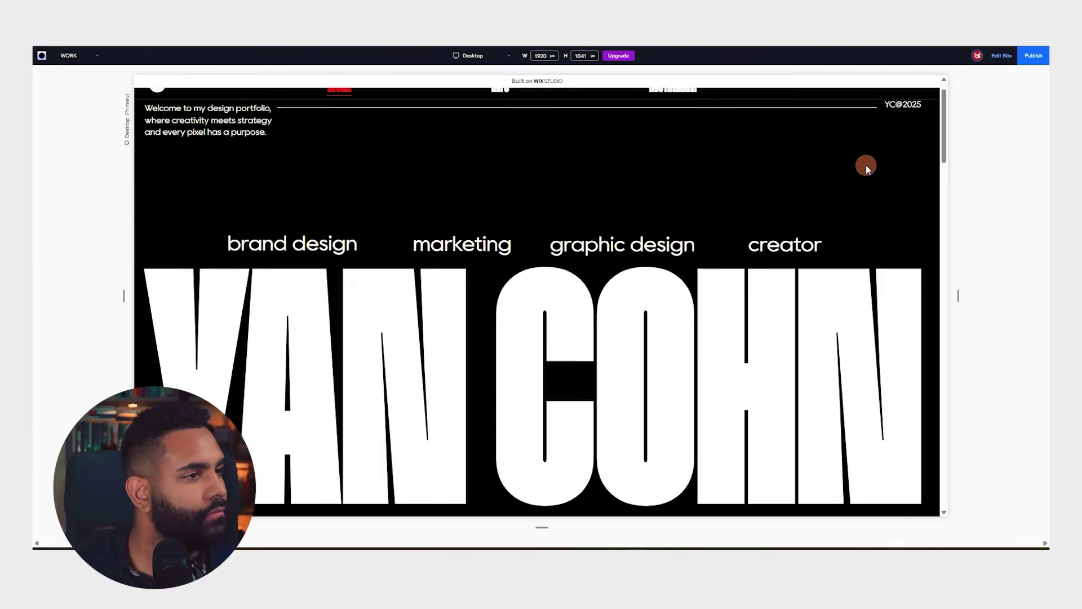
scroll(862, 164, down, 3)
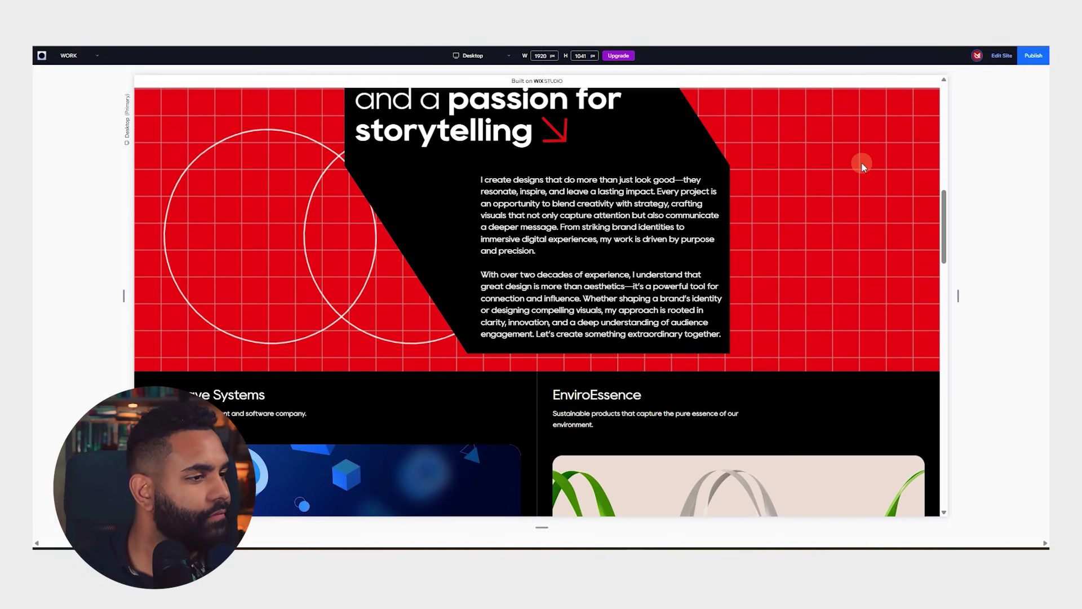
scroll(859, 163, down, 3)
scroll(796, 205, down, 1)
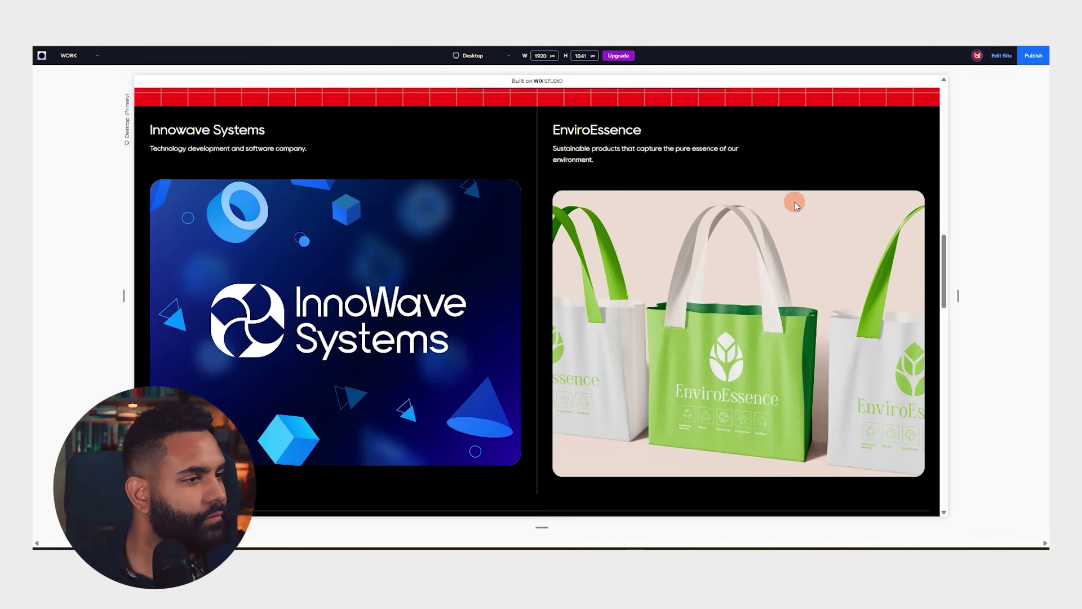
scroll(705, 186, down, 5)
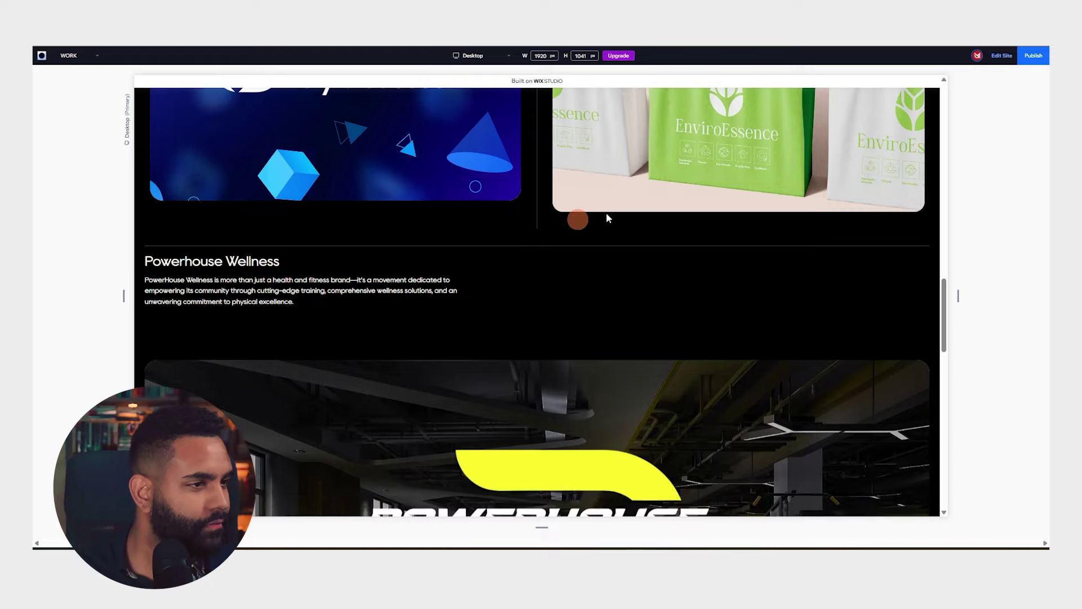
scroll(606, 211, down, 5)
scroll(695, 197, up, 5)
scroll(601, 211, down, 10)
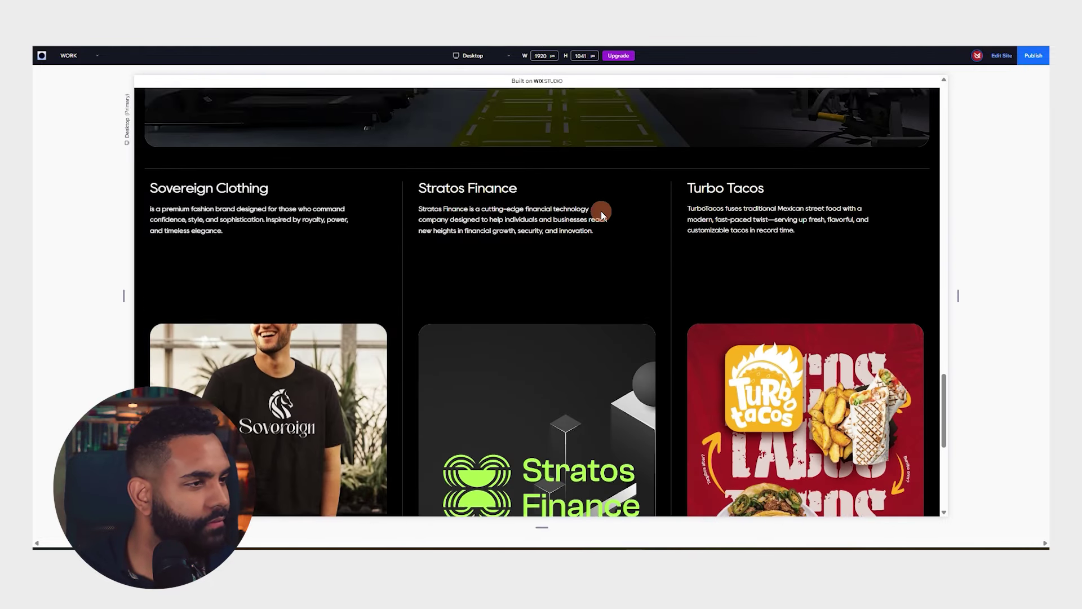
scroll(643, 207, up, 3)
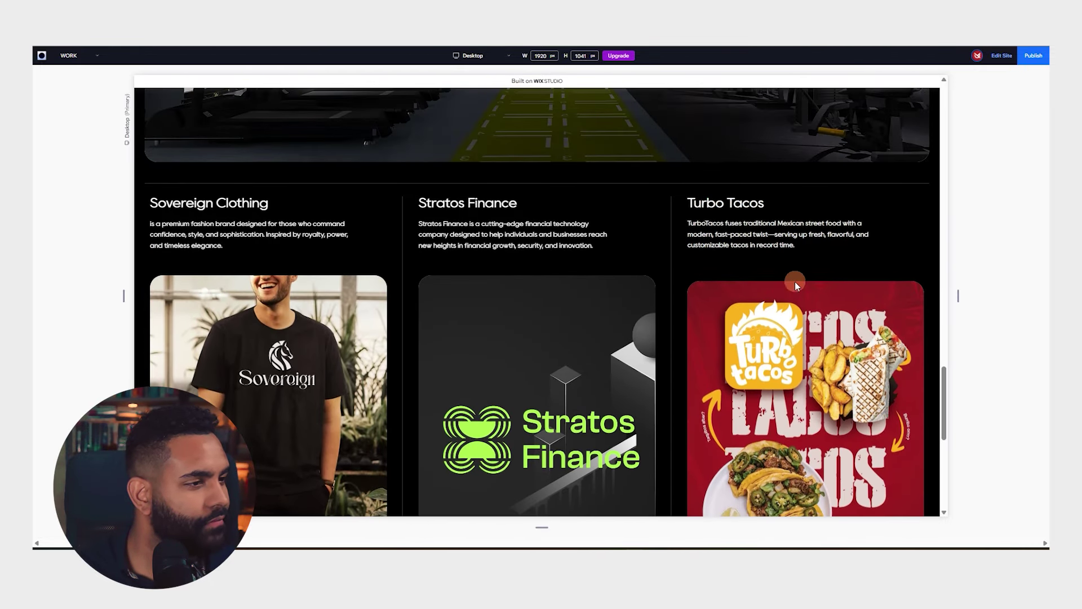
scroll(794, 281, down, 3)
scroll(401, 223, up, 4)
scroll(512, 238, down, 6)
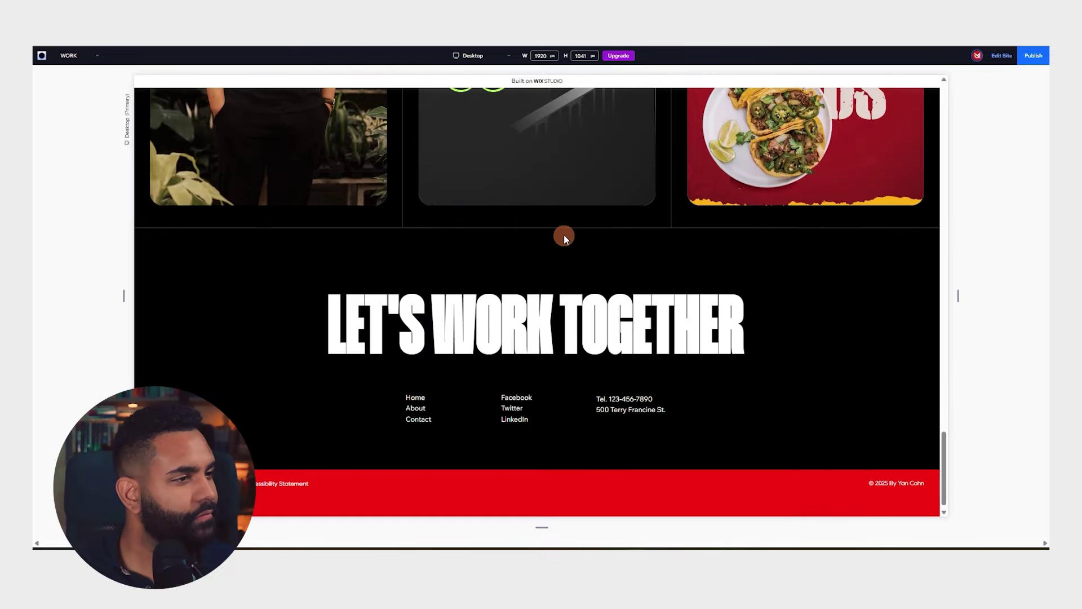
scroll(577, 232, up, 8)
scroll(610, 245, up, 15)
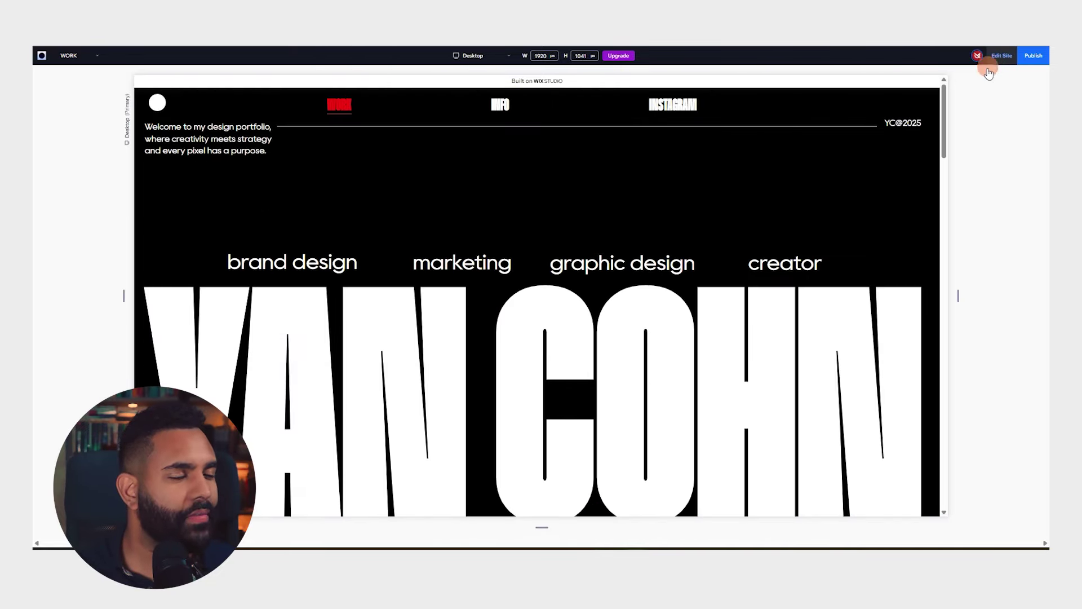
click(989, 68)
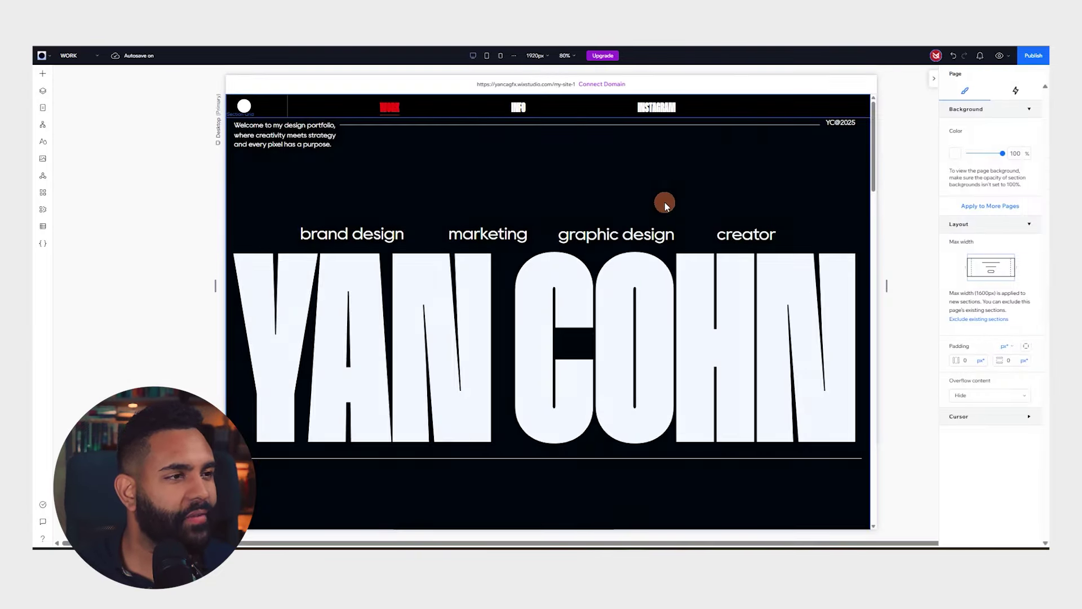
double_click(310, 143)
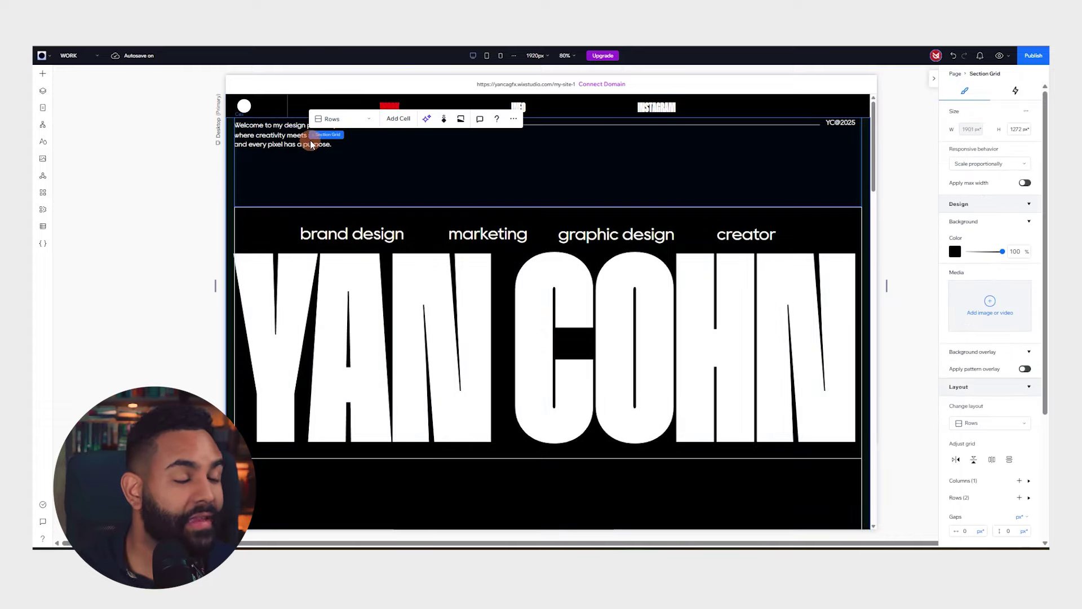
click(382, 130)
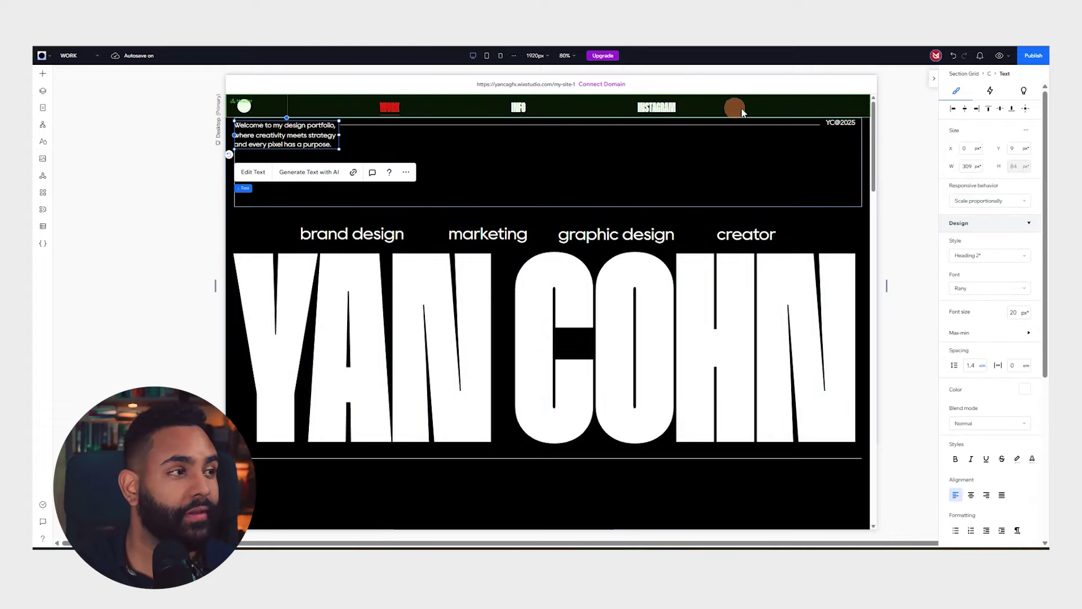
click(682, 320)
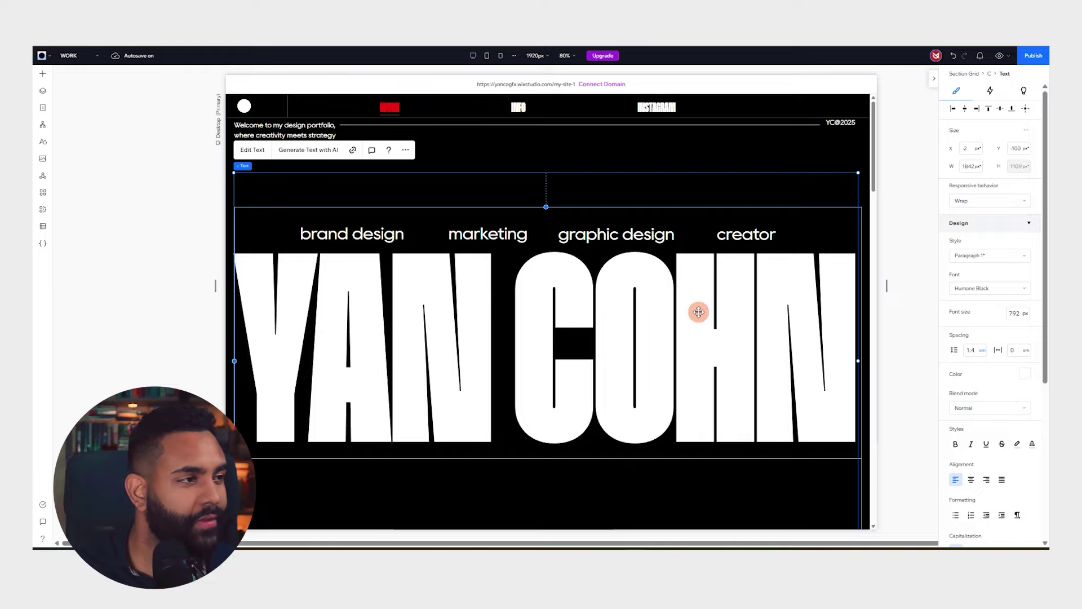
scroll(717, 242, down, 3)
scroll(740, 260, up, 2)
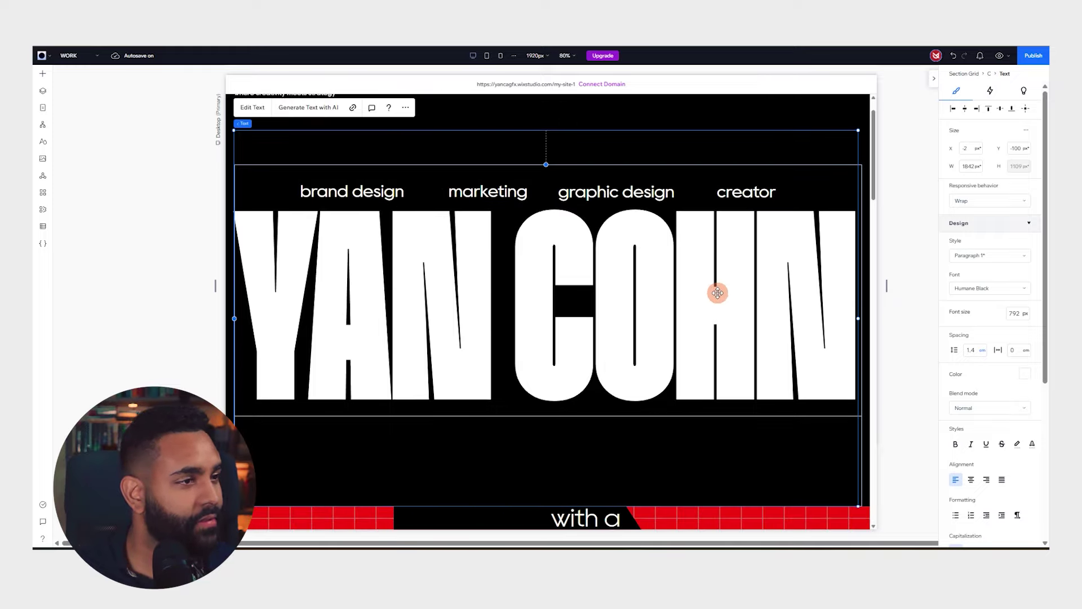
click(989, 93)
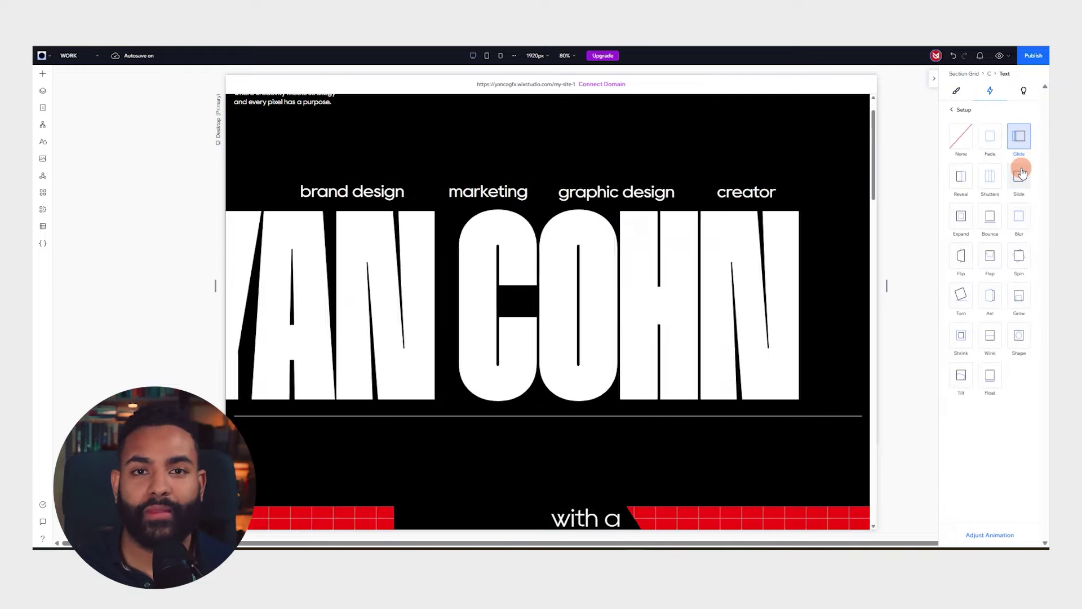
click(1021, 176)
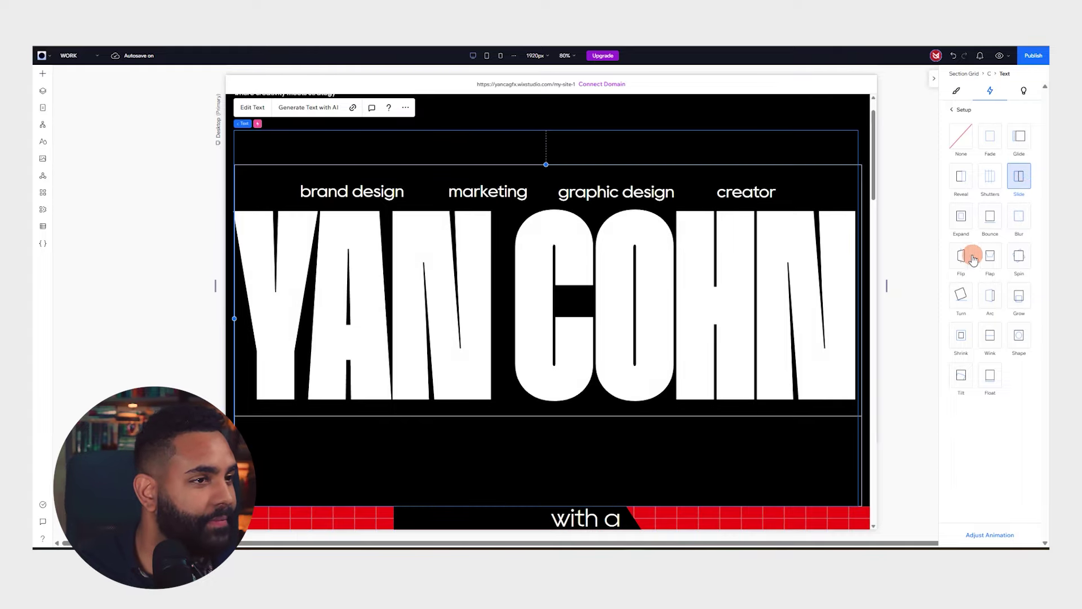
click(961, 136)
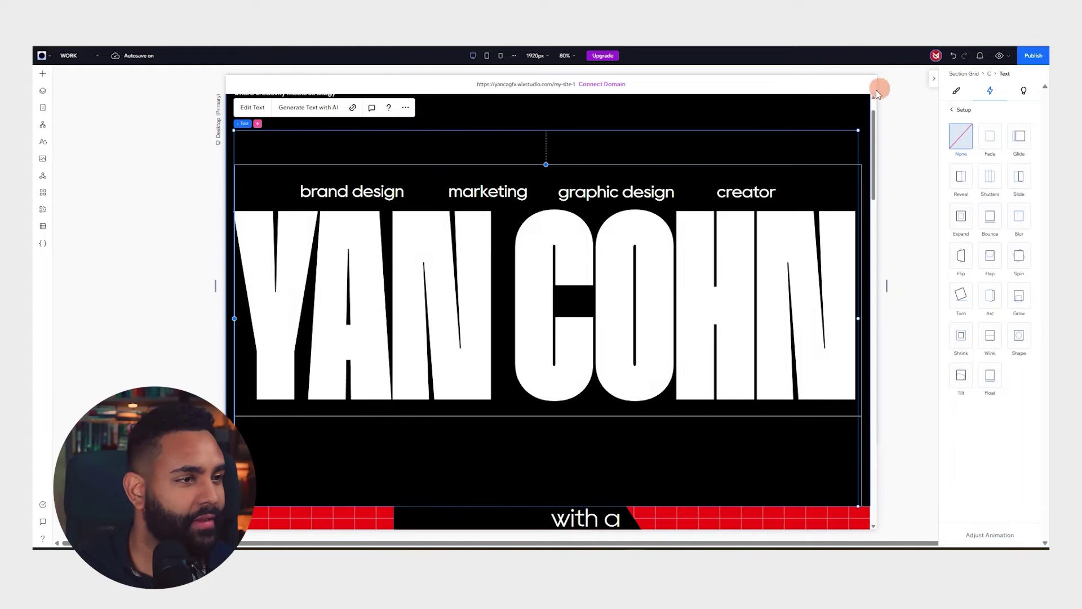
scroll(750, 261, up, 1)
Give the brand design / marketing / graphic design / creator stack a Slide entrance animation
click(613, 235)
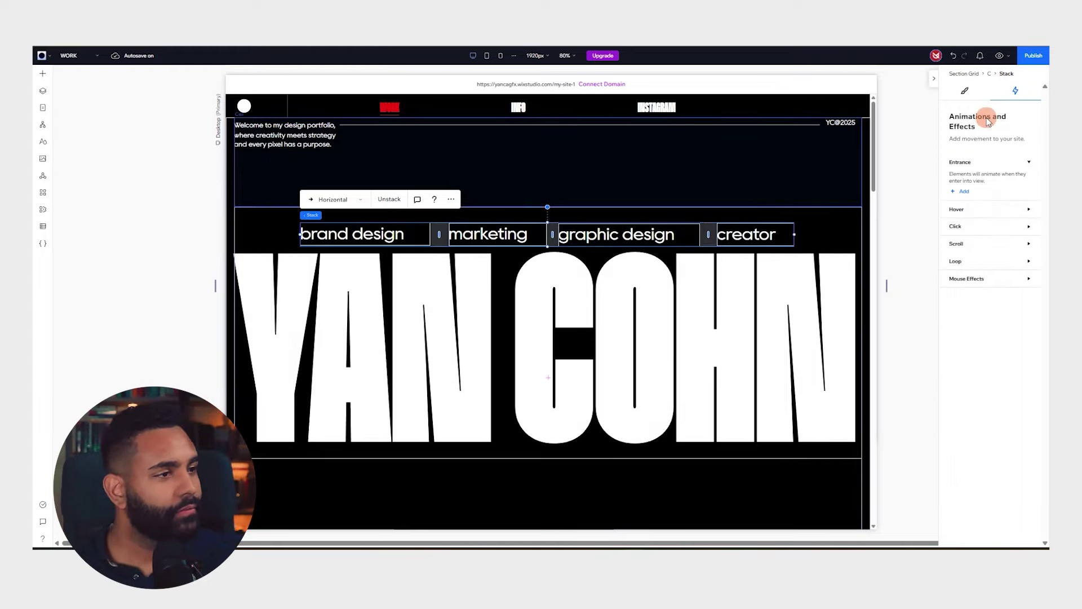
click(964, 191)
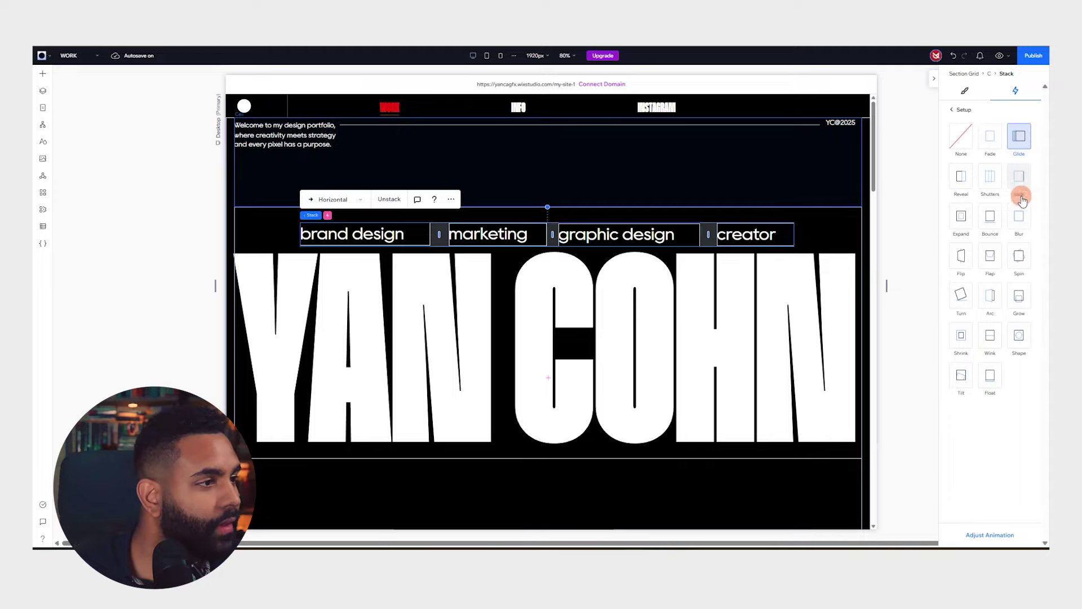
click(1019, 175)
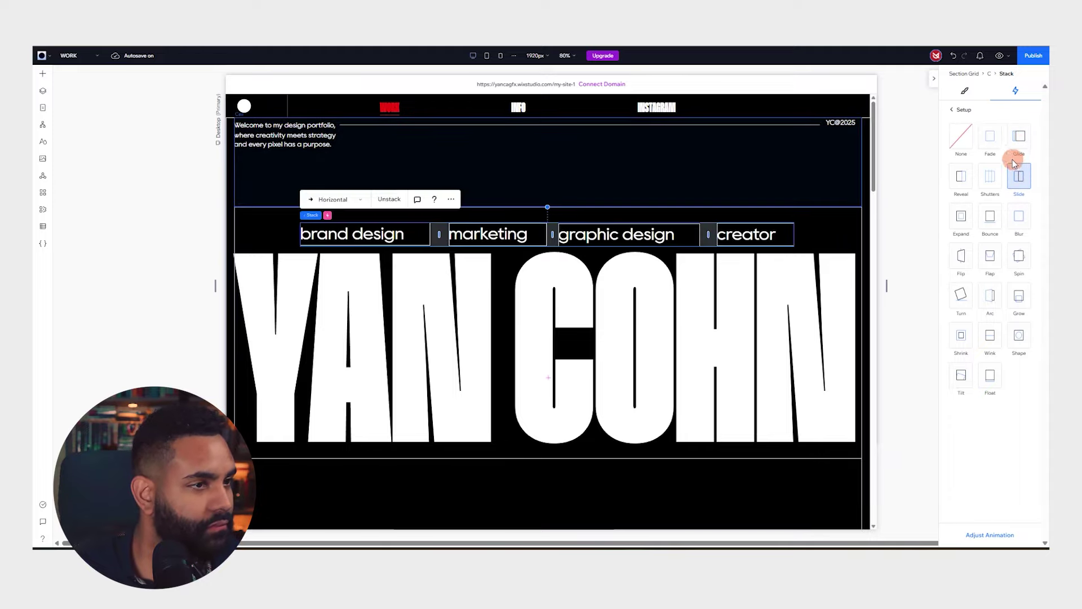
scroll(744, 232, down, 1)
scroll(743, 232, up, 1)
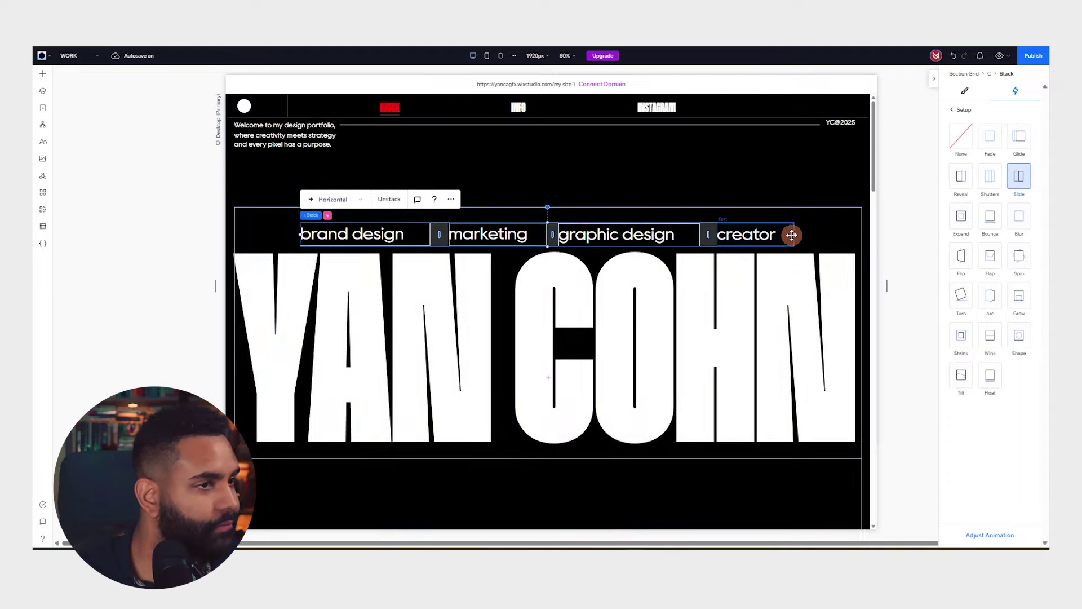
scroll(759, 227, down, 7)
scroll(755, 217, down, 4)
Add a Spin scroll animation to the circles container and raise its scale to 100%
click(367, 249)
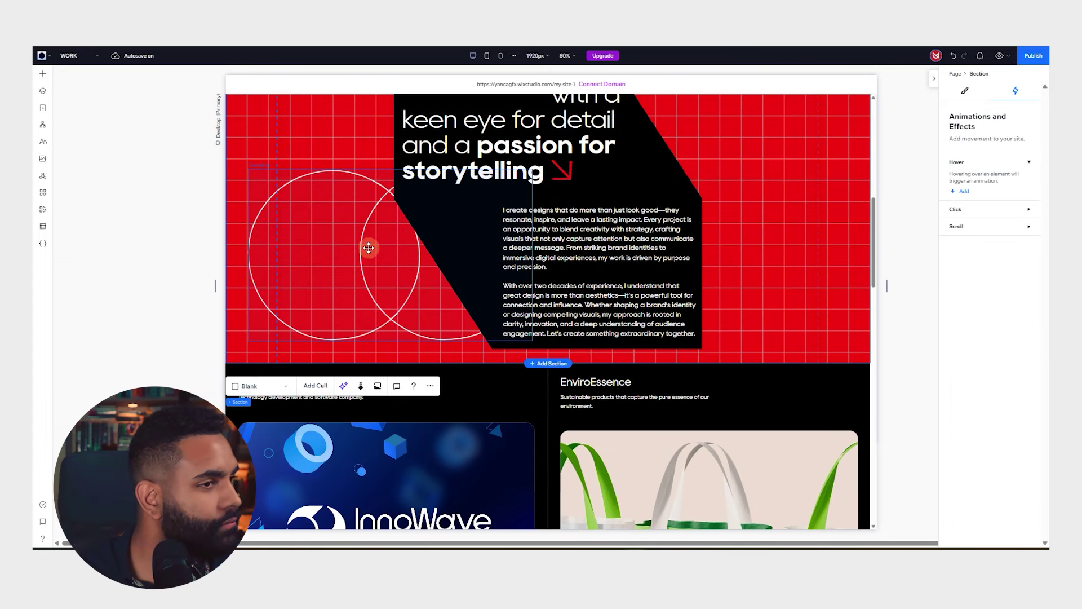
scroll(745, 183, up, 3)
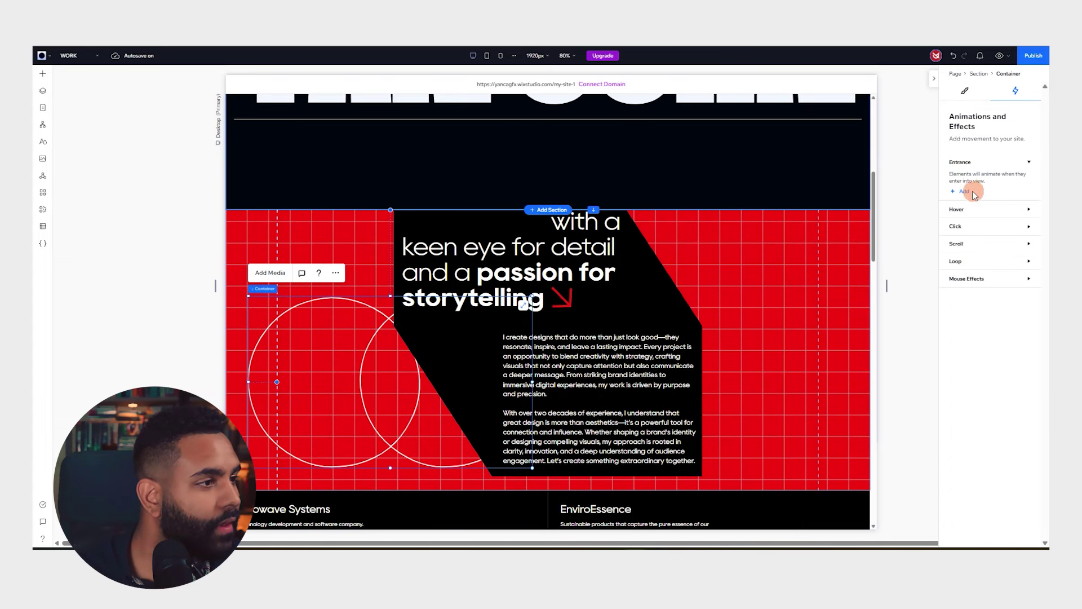
click(978, 210)
click(977, 210)
click(975, 228)
click(967, 246)
click(963, 266)
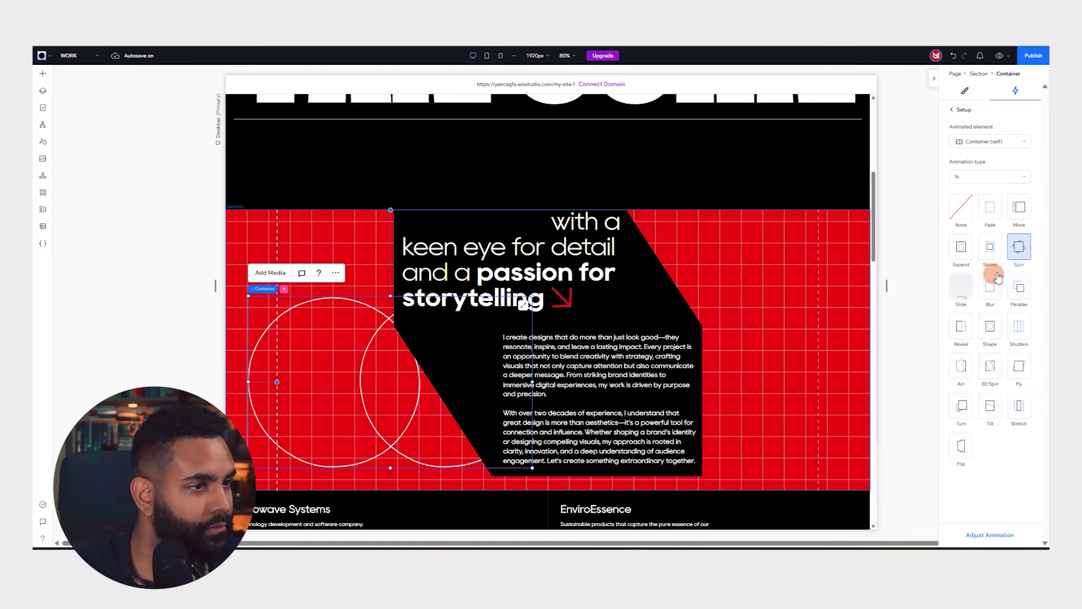
click(1003, 537)
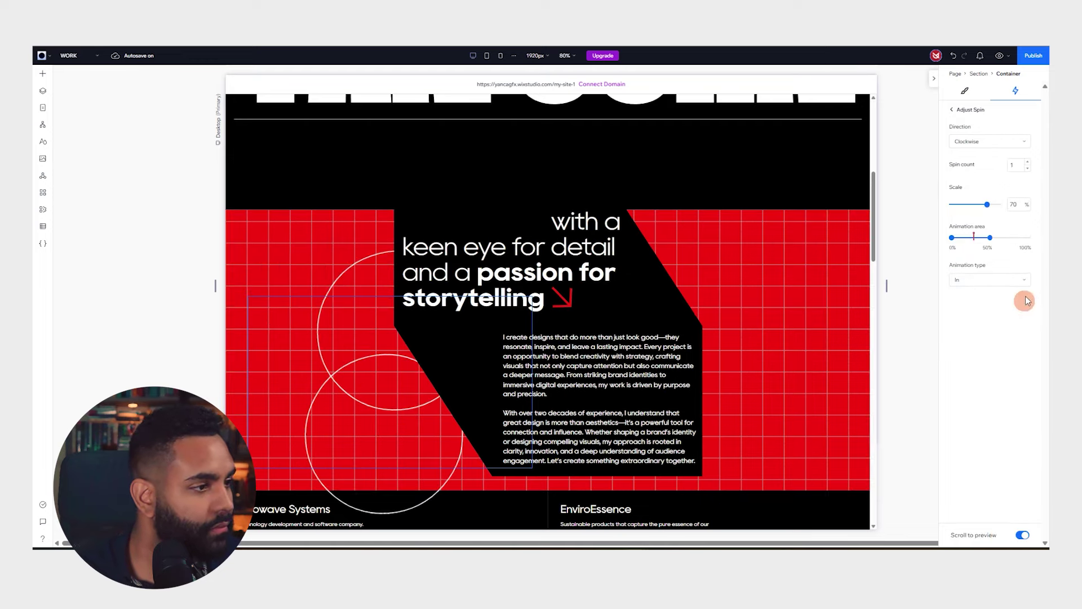
drag(987, 204, 1026, 208)
scroll(508, 351, down, 2)
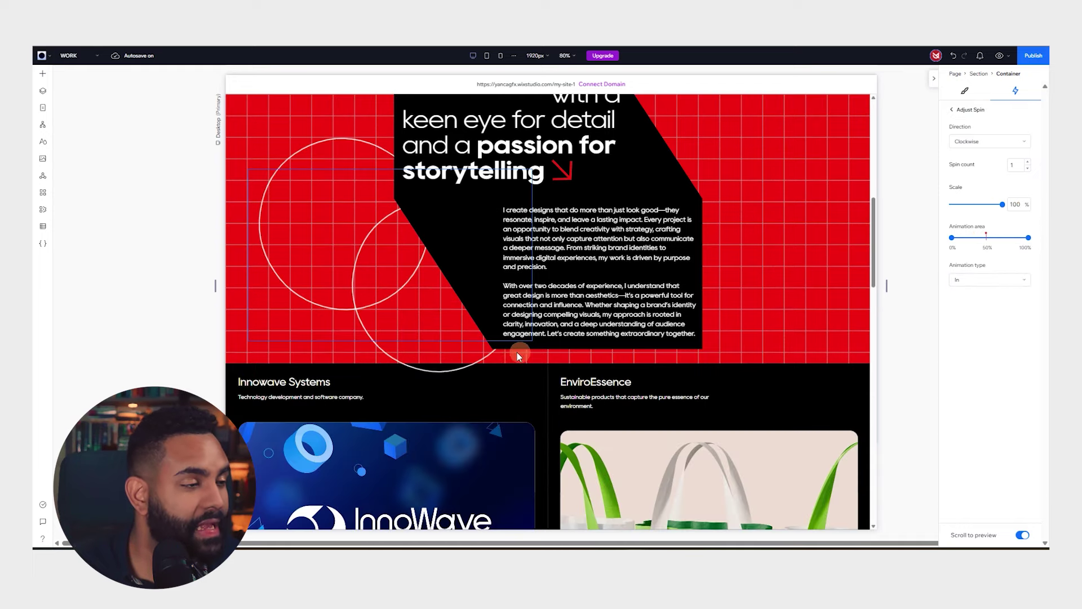
scroll(510, 354, up, 3)
scroll(512, 355, down, 5)
scroll(510, 355, up, 4)
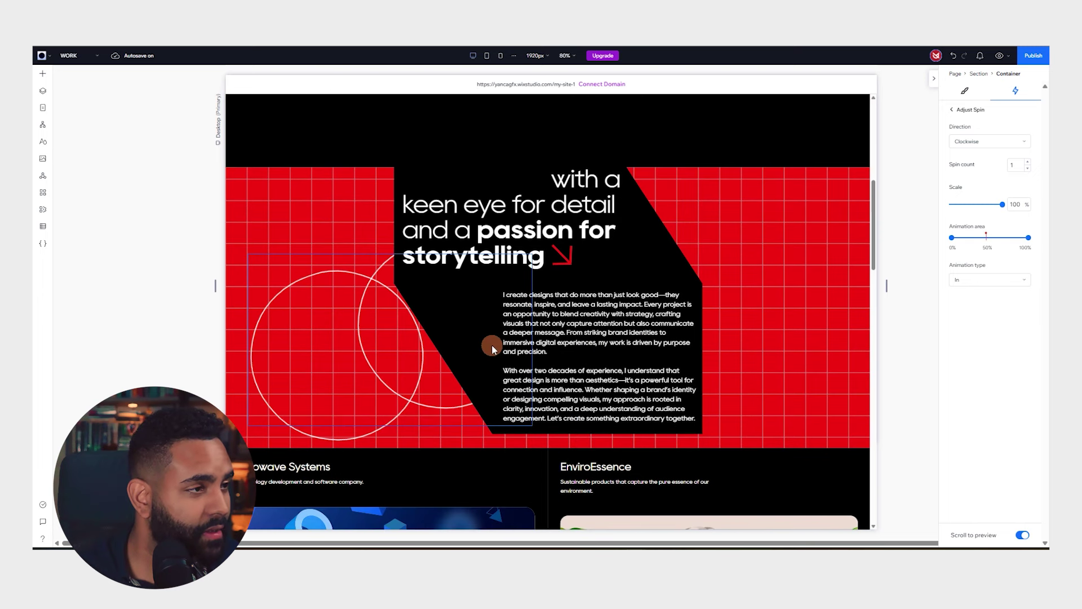
Recheck the container's Spin animation, keep the direction Clockwise, then select the whole page
click(413, 387)
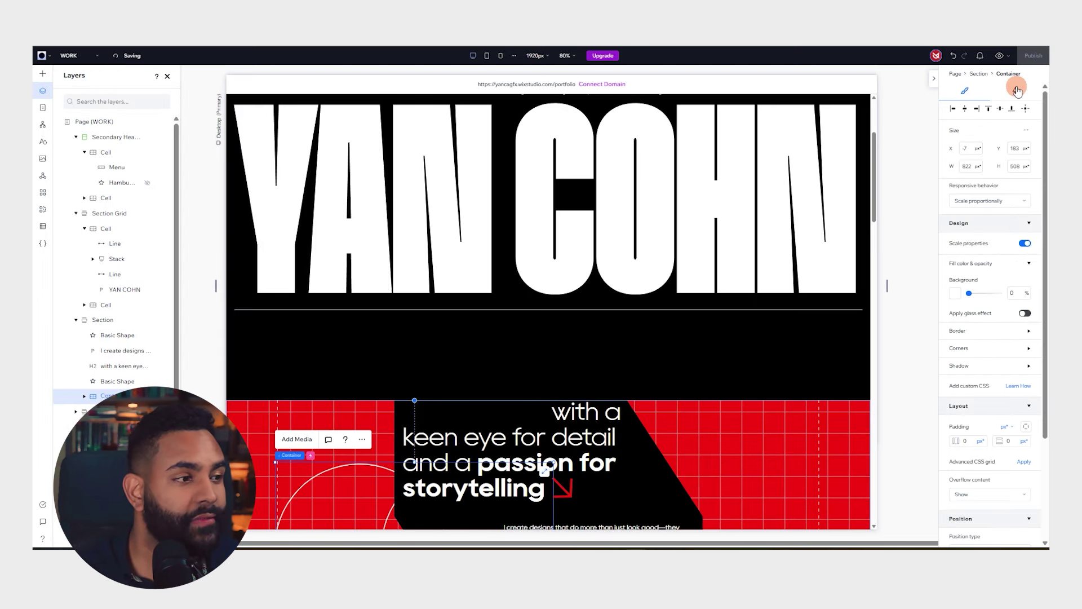
click(1016, 90)
click(975, 225)
click(1031, 248)
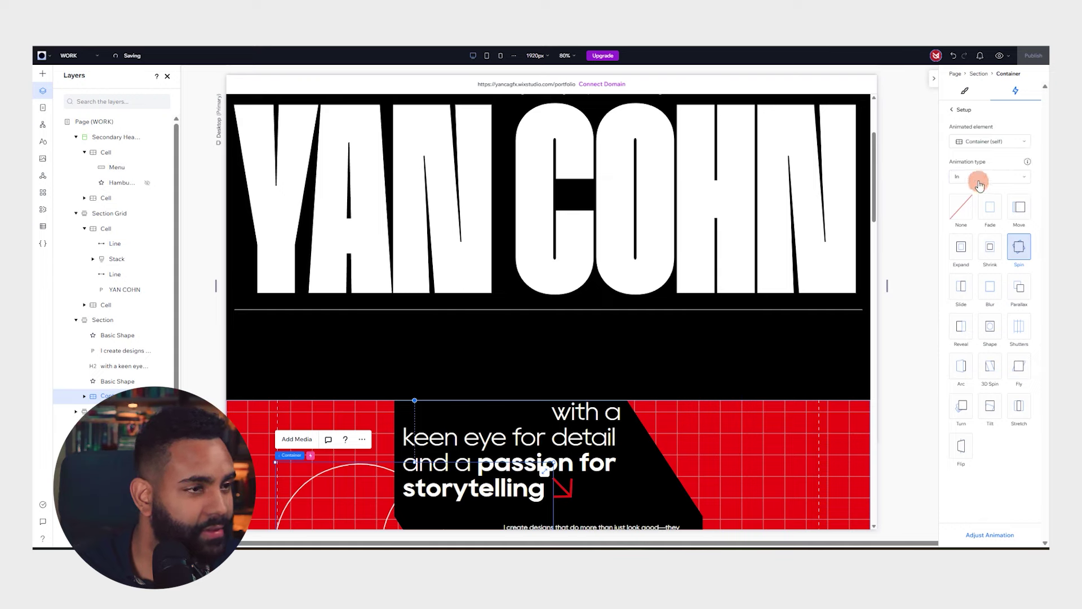
click(997, 533)
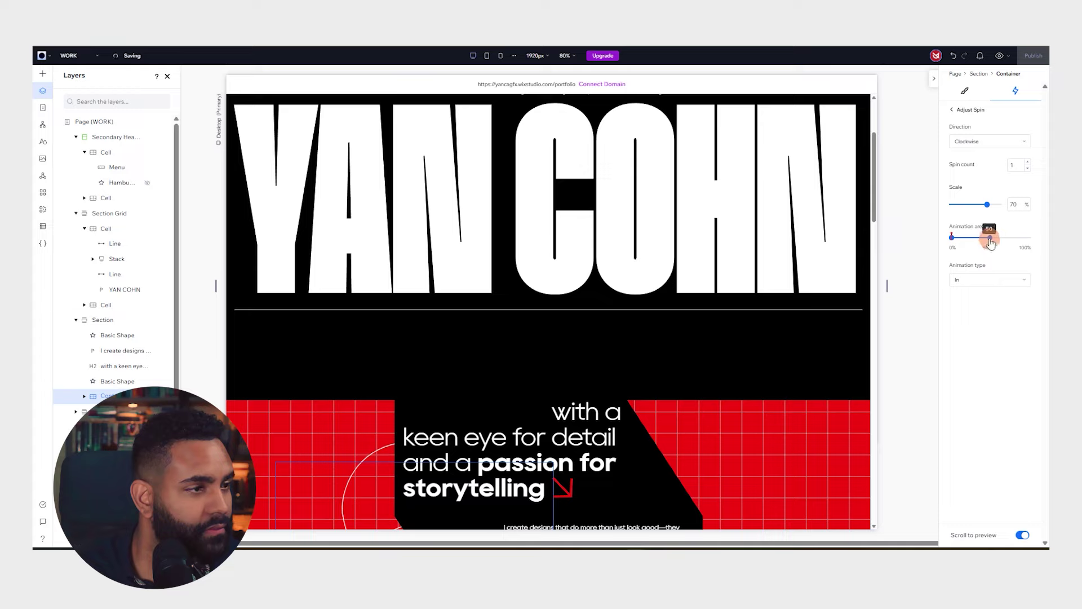
click(1007, 148)
click(1007, 147)
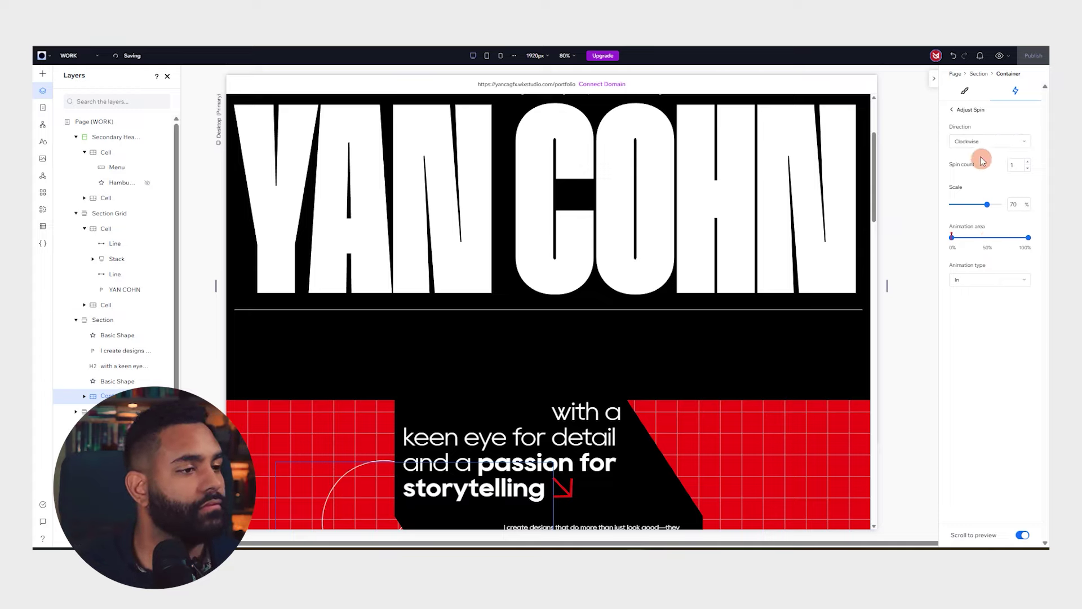
click(964, 92)
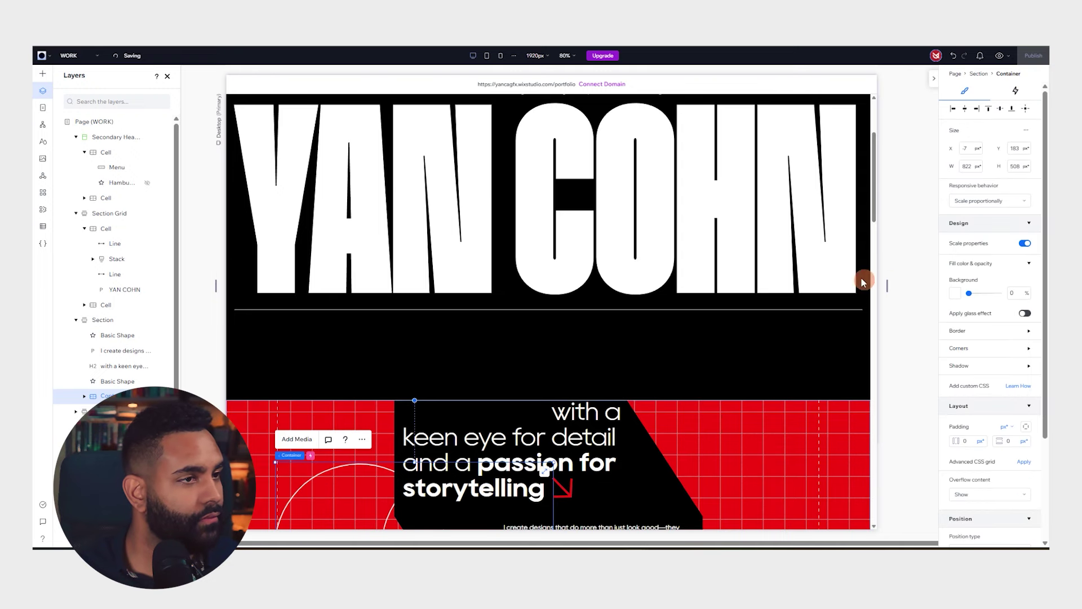
scroll(856, 284, down, 4)
click(926, 116)
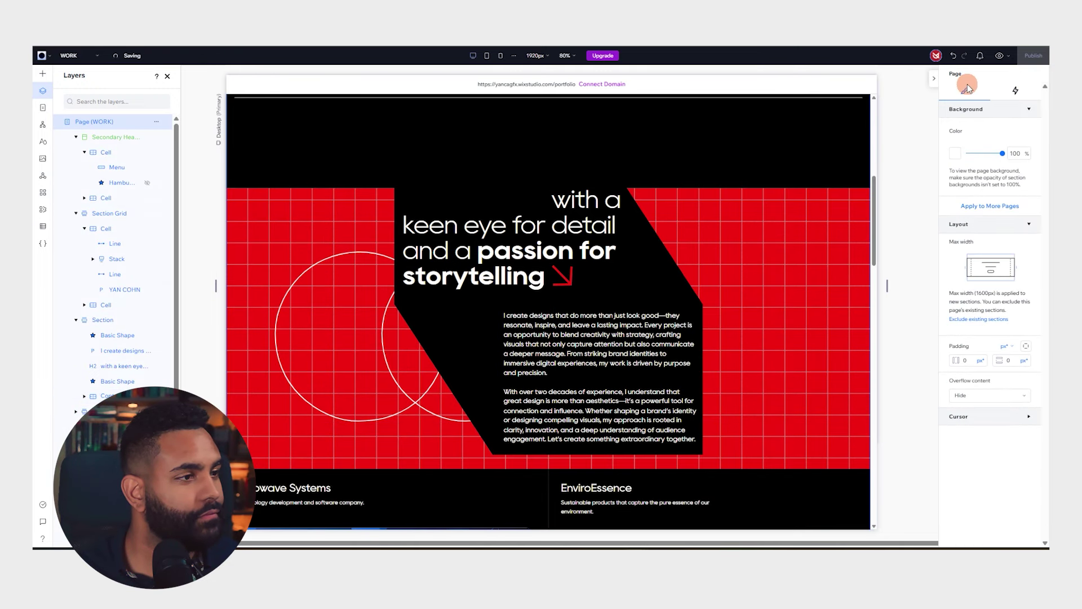
click(932, 80)
click(1042, 80)
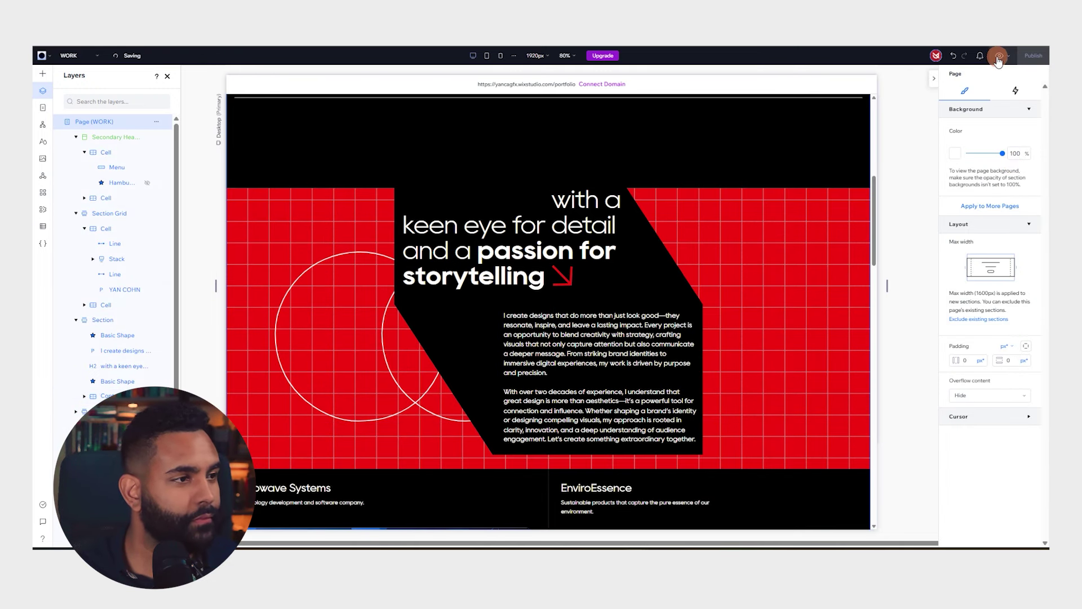
key(ctrl+shift+p)
scroll(743, 214, up, 10)
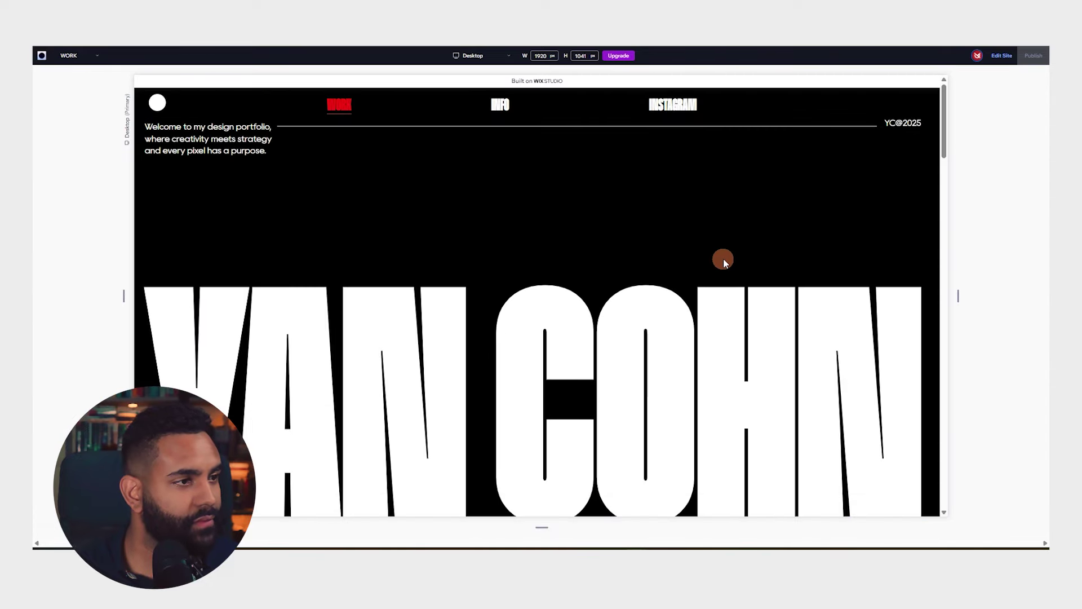
scroll(717, 266, down, 10)
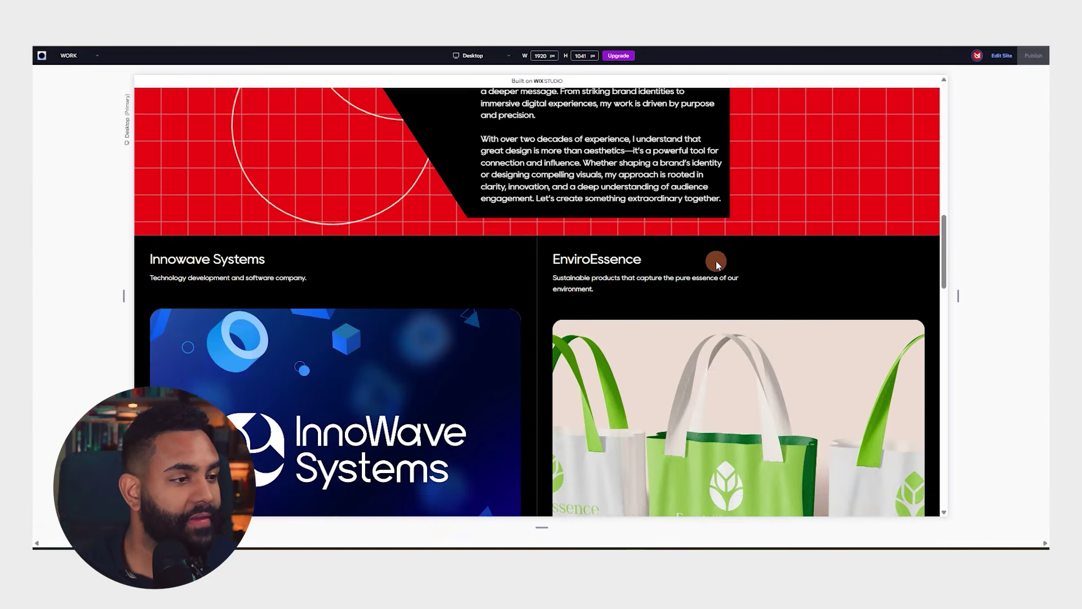
scroll(716, 262, up, 10)
scroll(716, 261, down, 6)
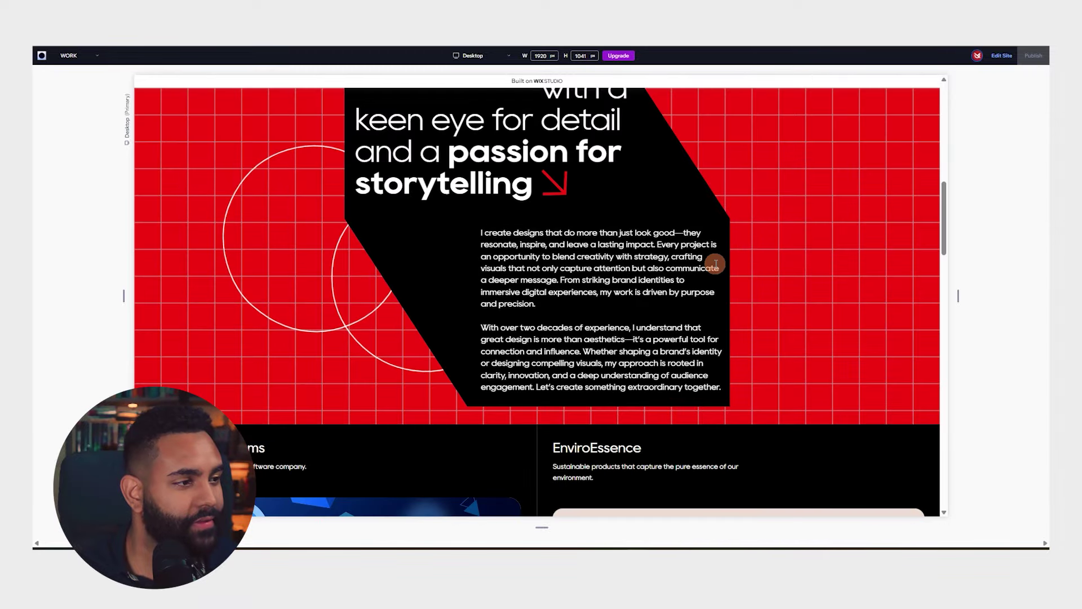
scroll(714, 263, up, 6)
scroll(715, 264, down, 8)
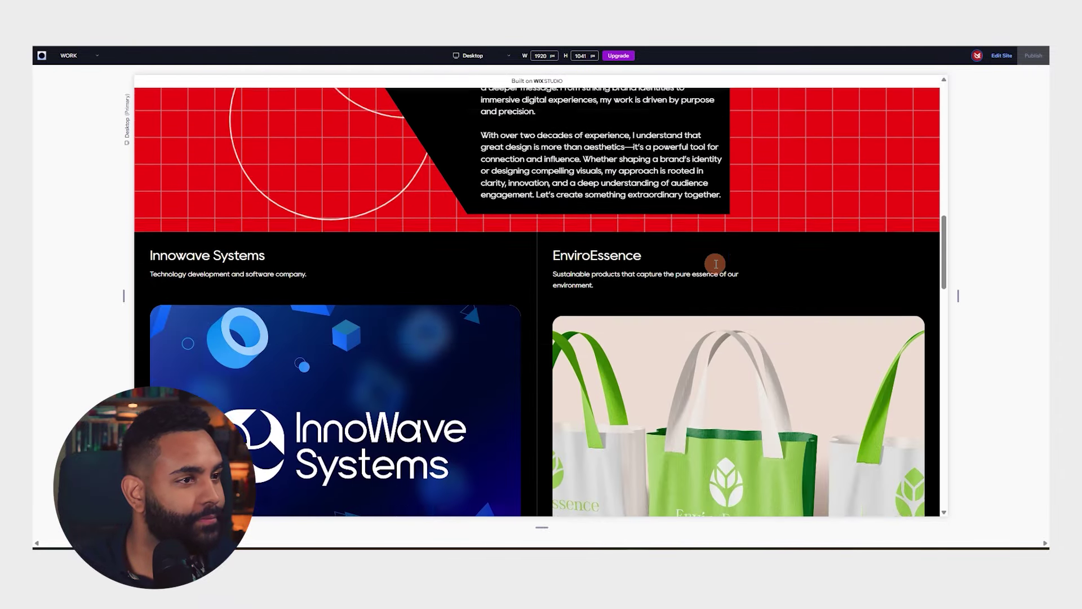
scroll(714, 264, up, 6)
scroll(715, 263, down, 7)
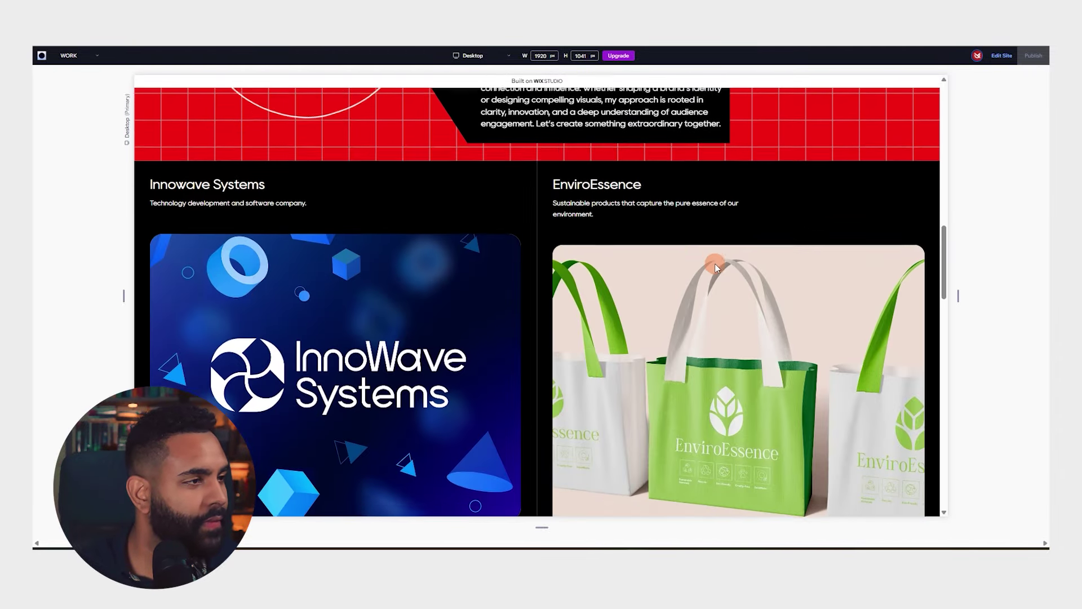
scroll(714, 262, down, 2)
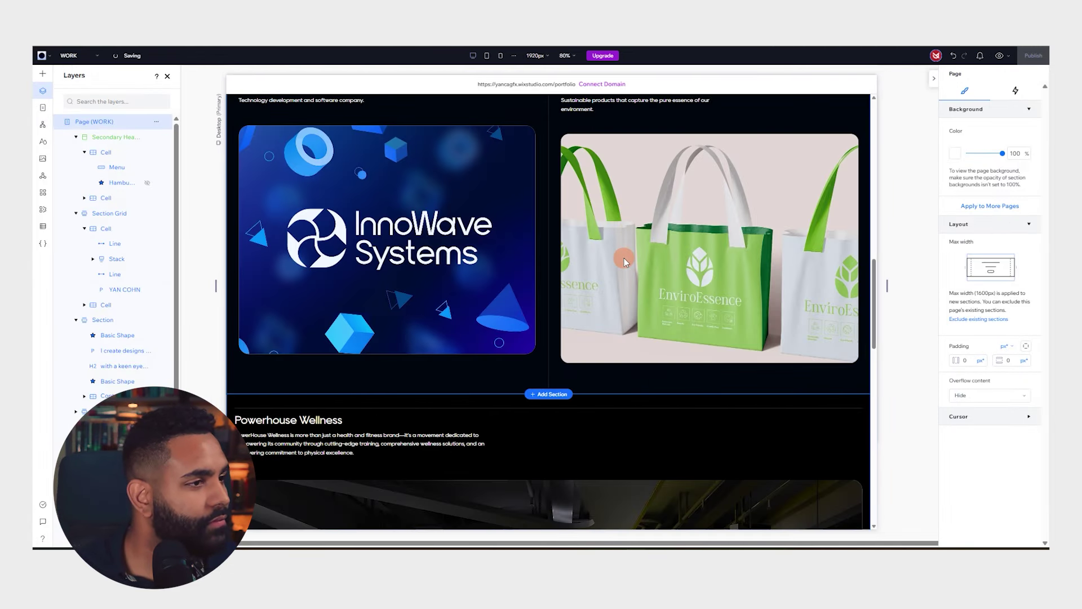
Shorten the EnviroEssence project card to 808 px tall
click(624, 258)
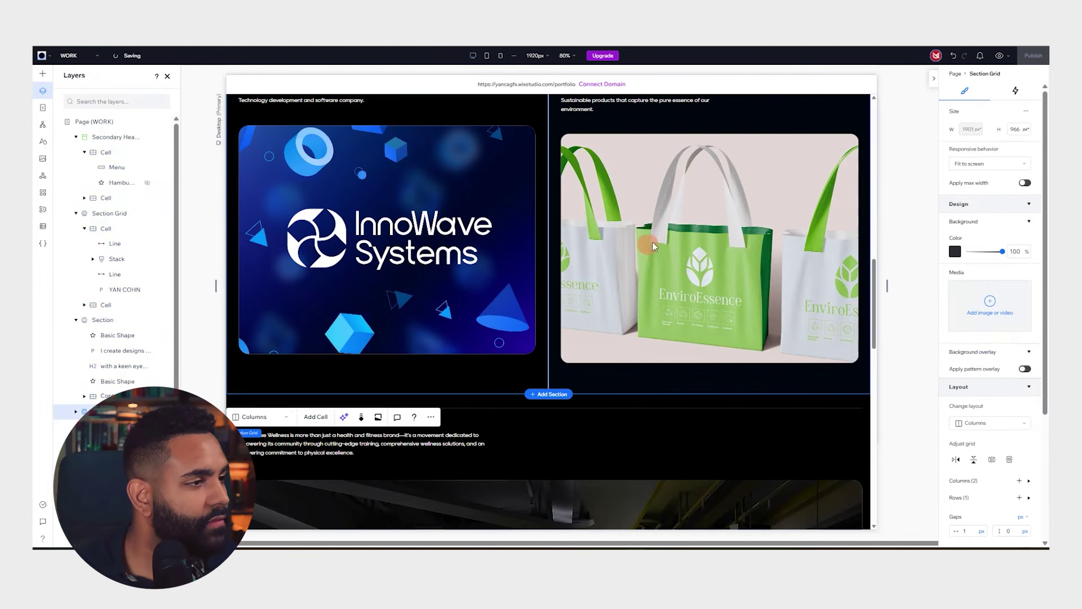
click(661, 238)
click(661, 238)
drag(710, 364, 710, 353)
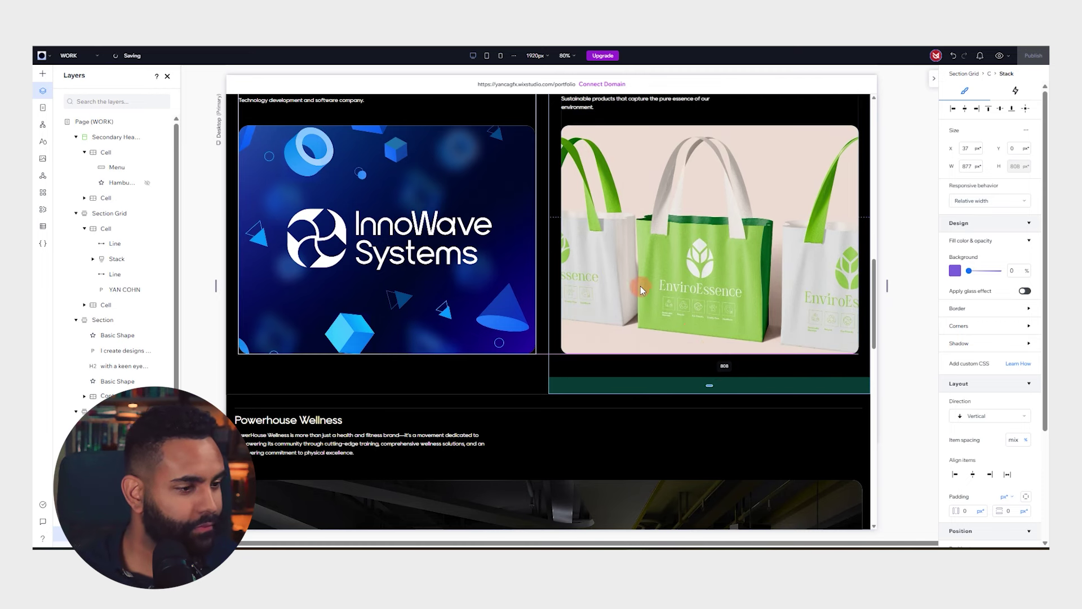
scroll(640, 286, up, 3)
Give the Innowave Systems image an Expand hover animation
click(459, 325)
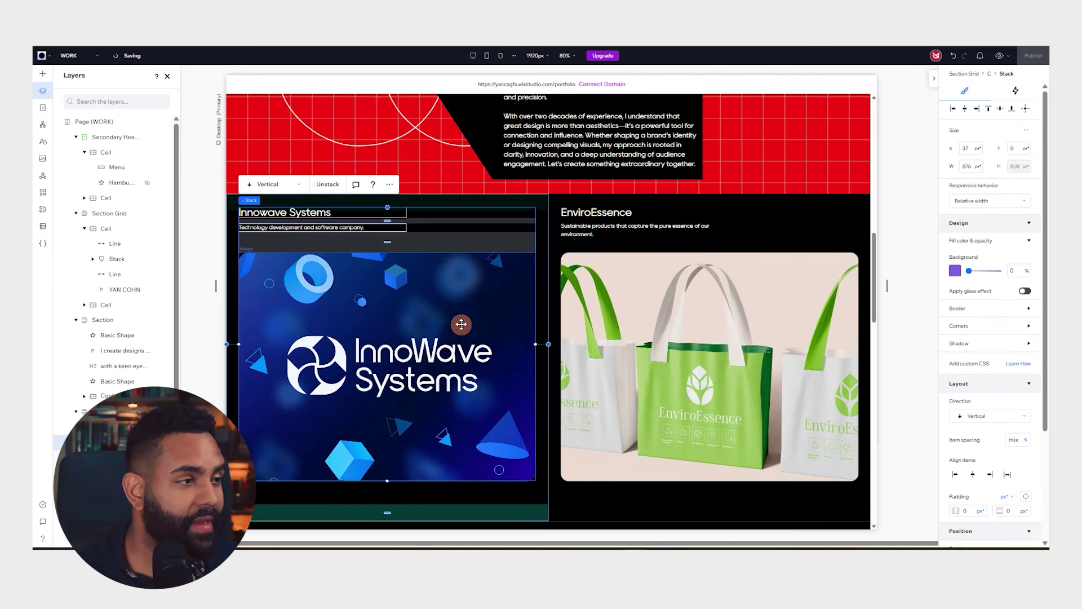
click(391, 304)
click(989, 91)
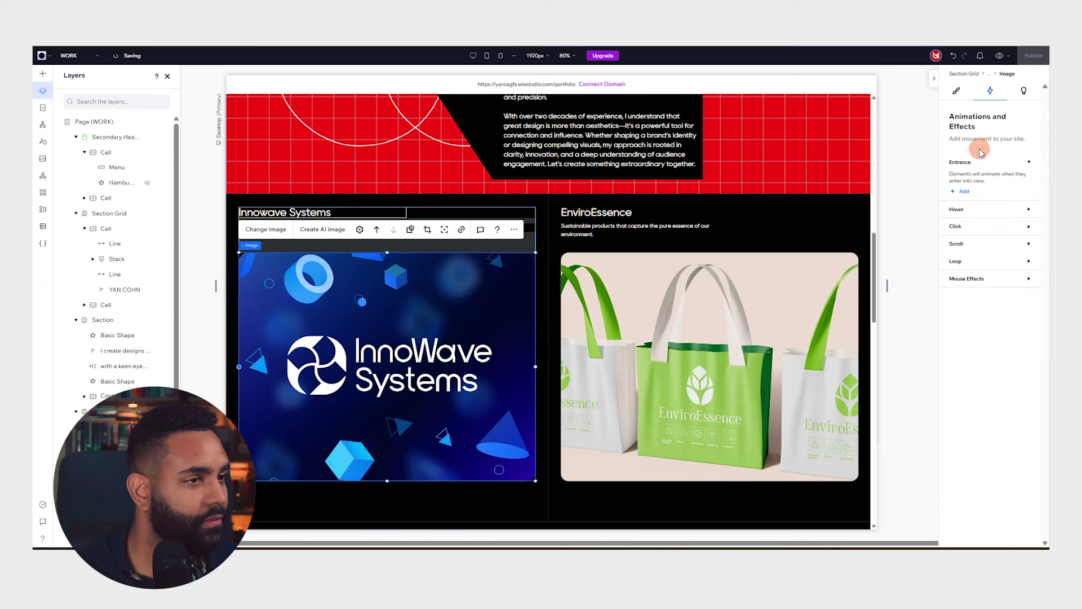
click(964, 240)
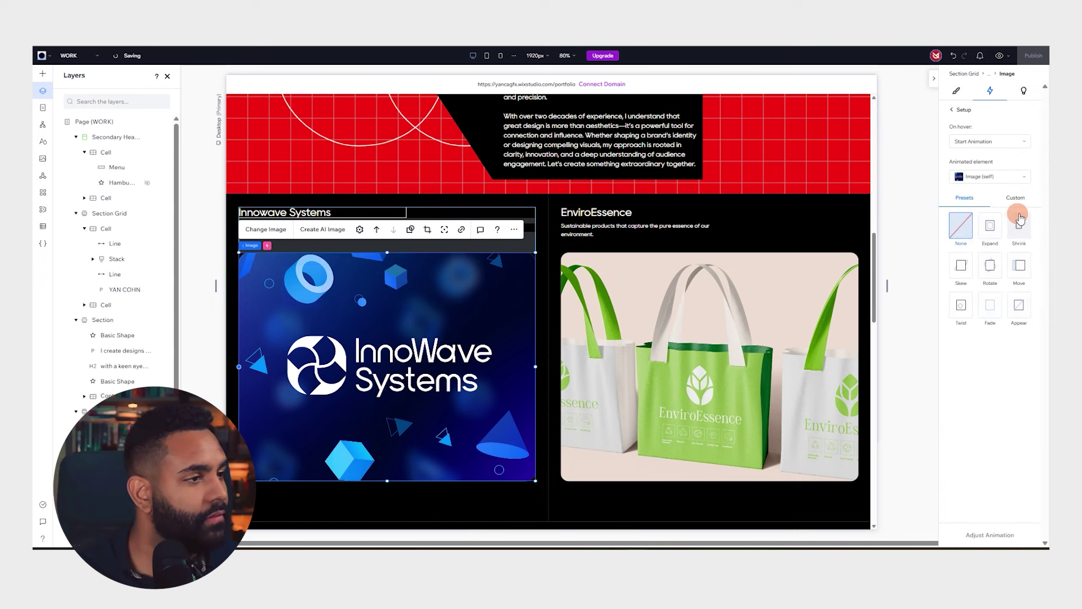
click(989, 225)
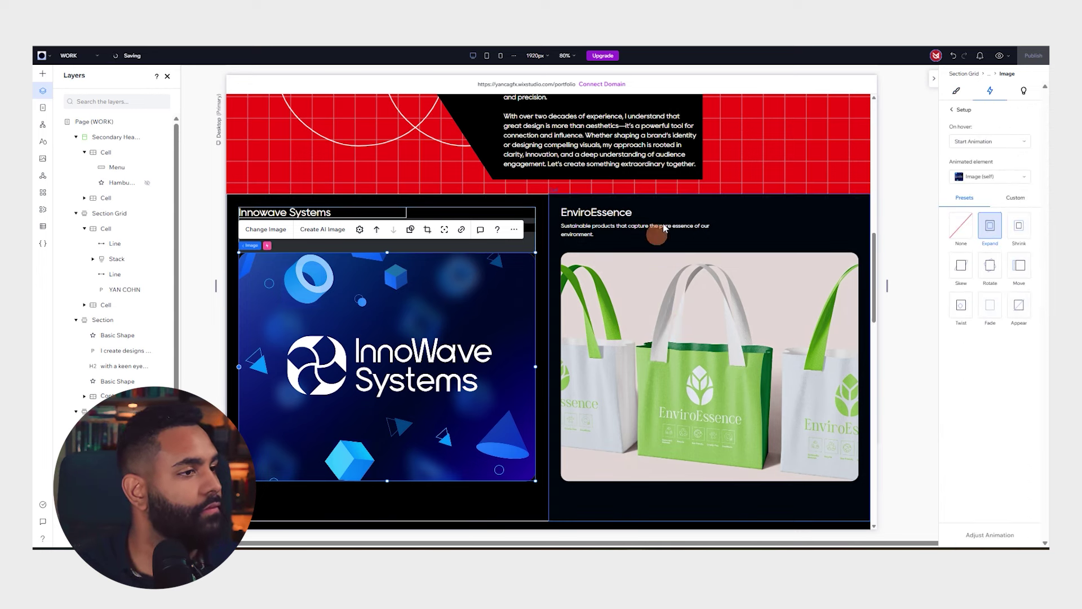
Select the EnviroEssence and InnoWave project cells, undoing an accidental change
click(682, 315)
click(711, 315)
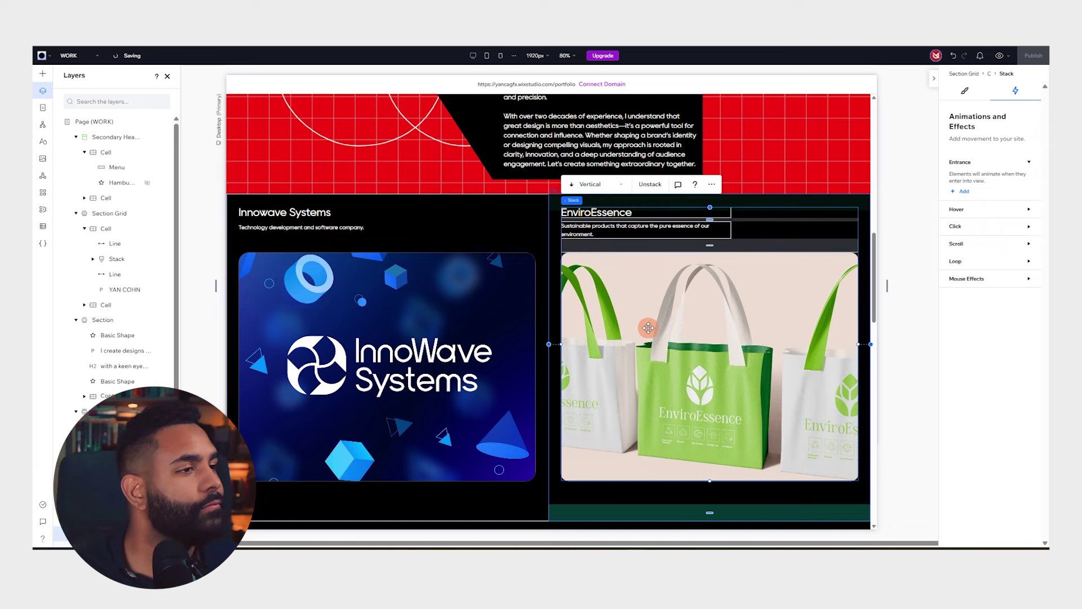
click(845, 211)
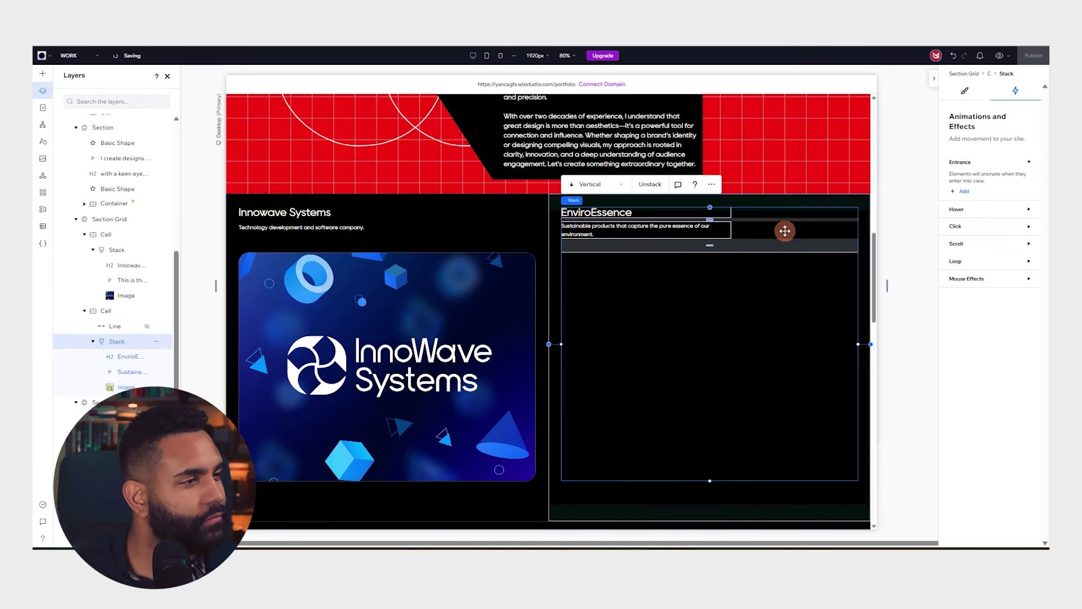
click(483, 218)
click(632, 307)
click(496, 237)
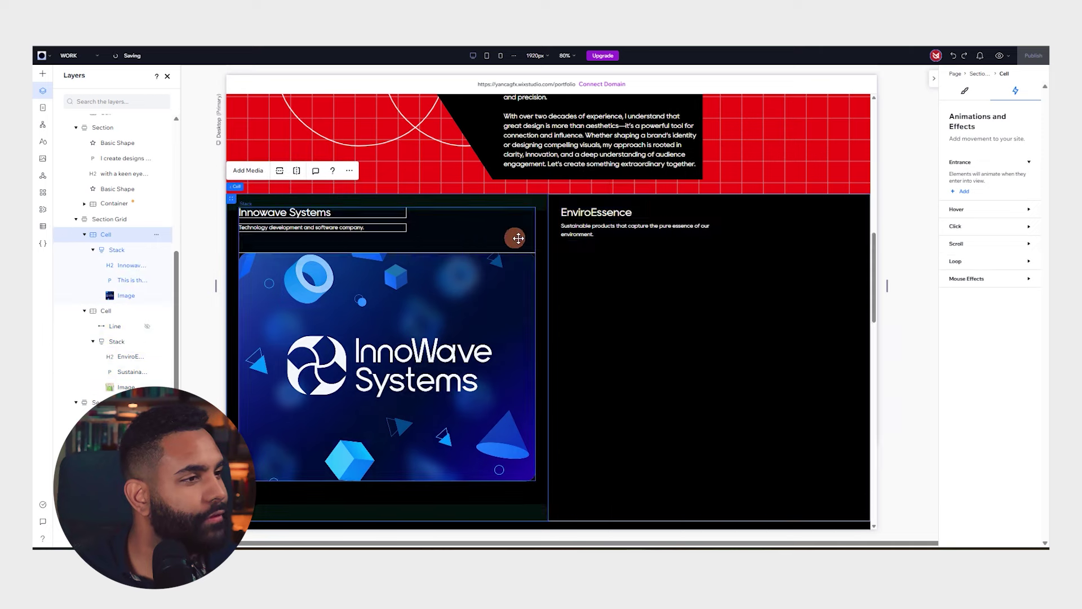
key(ctrl+z)
key(ctrl+z)
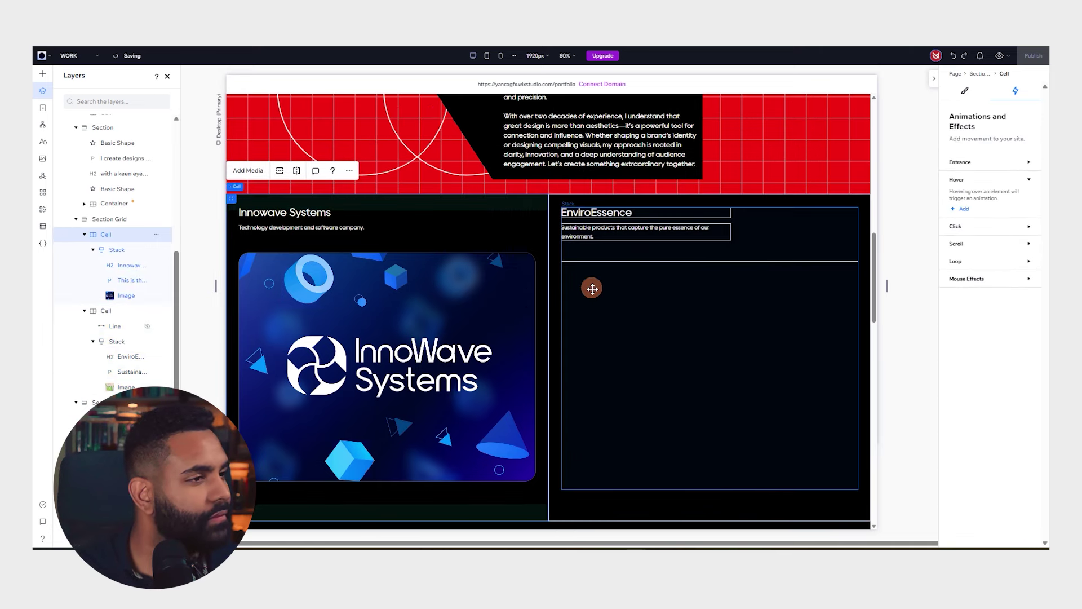
click(663, 318)
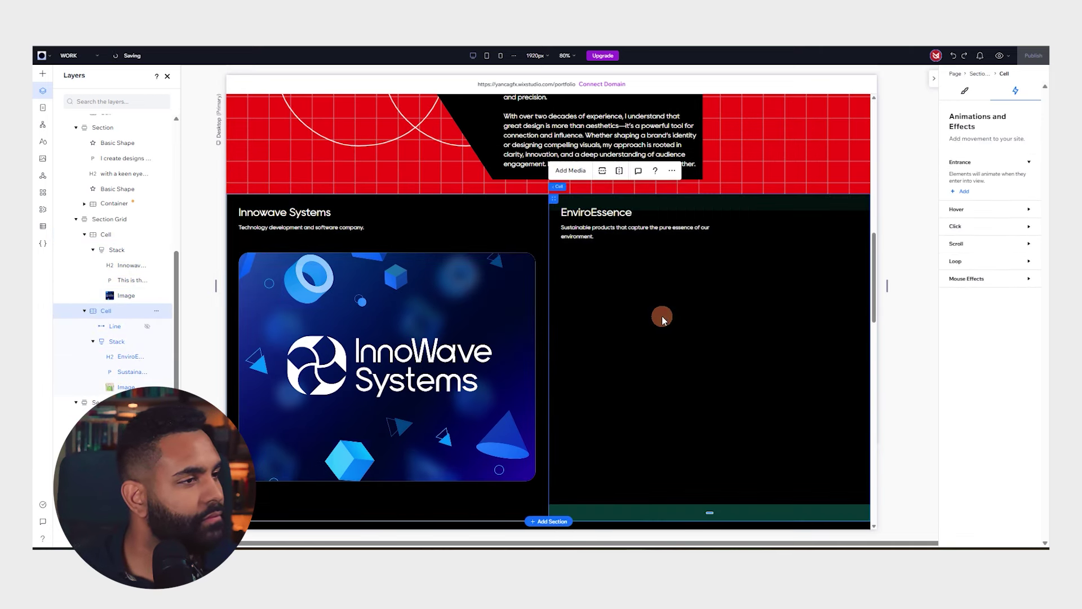
click(662, 318)
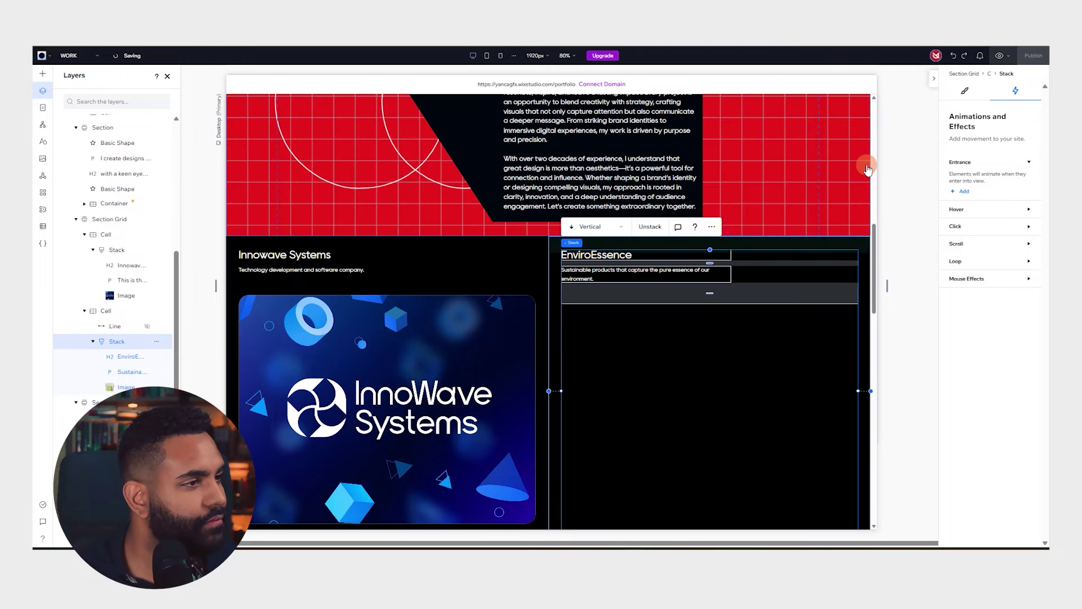
Re-add the InnoWave image's hover animation and preview the page to test the effect
scroll(756, 244, down, 8)
scroll(891, 129, up, 10)
scroll(620, 180, down, 9)
scroll(577, 218, up, 13)
scroll(577, 214, down, 10)
click(1001, 55)
click(431, 310)
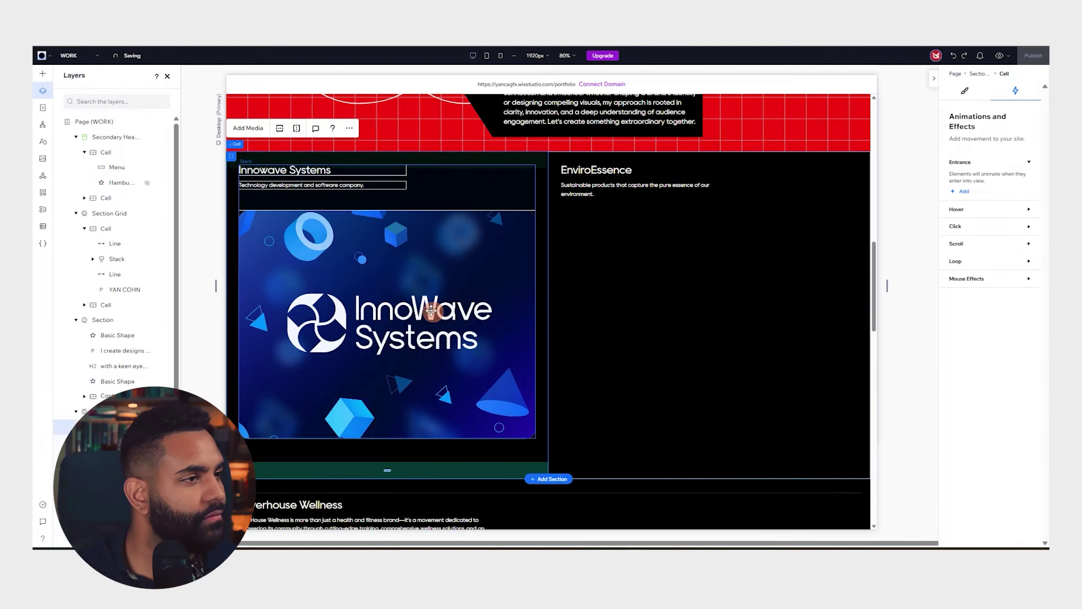
click(420, 266)
click(971, 207)
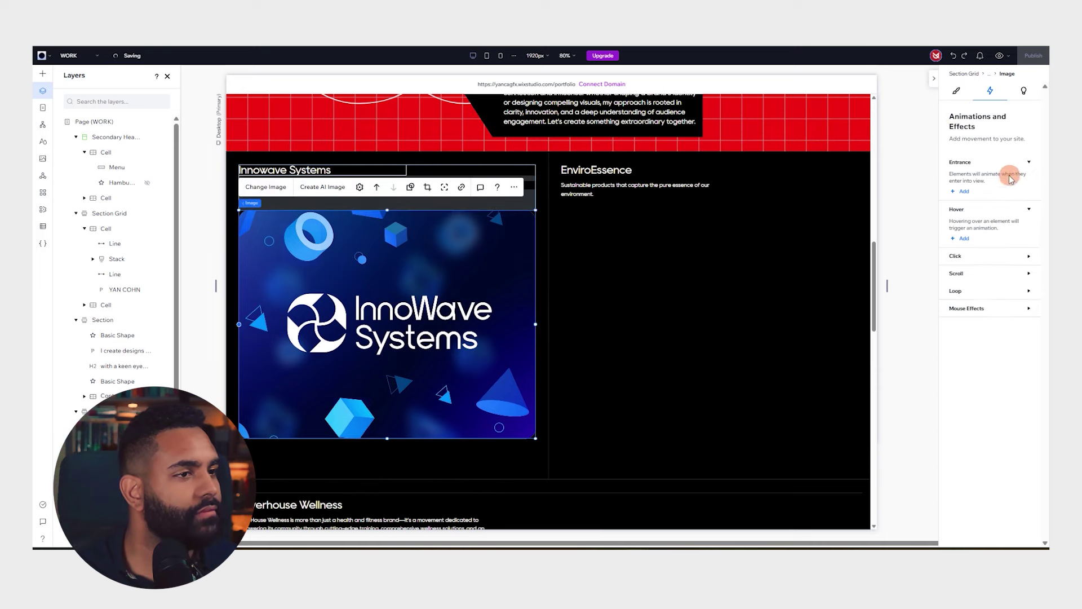
click(971, 235)
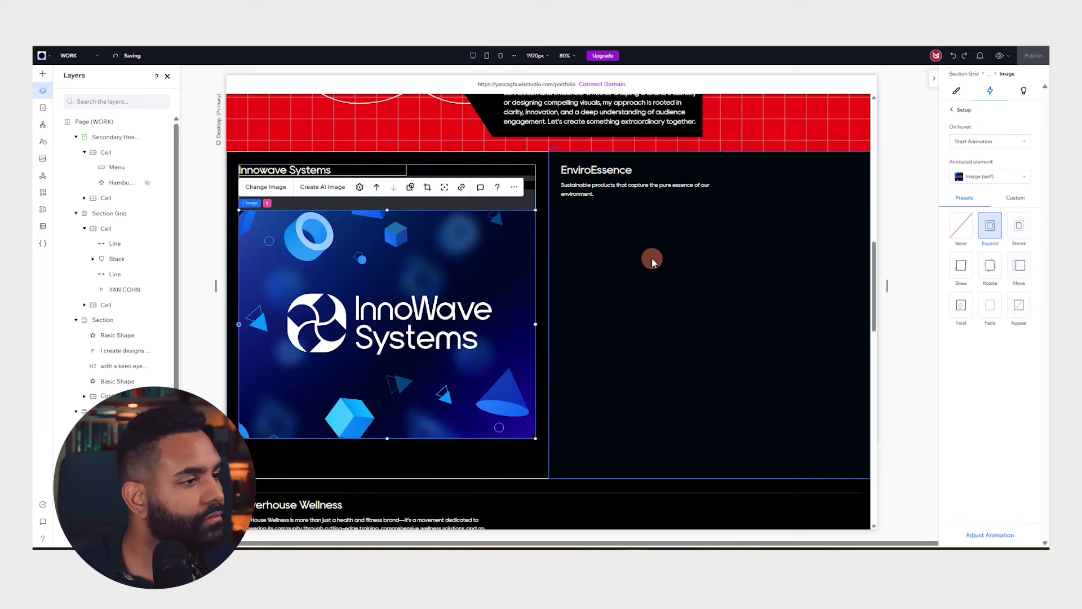
click(640, 299)
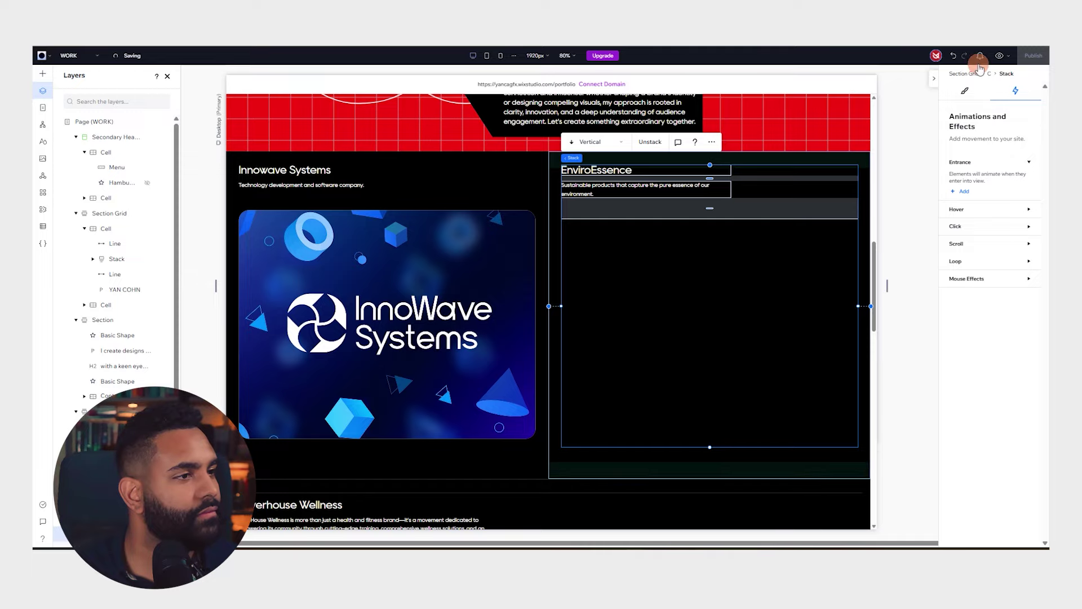
scroll(925, 158, up, 5)
click(934, 79)
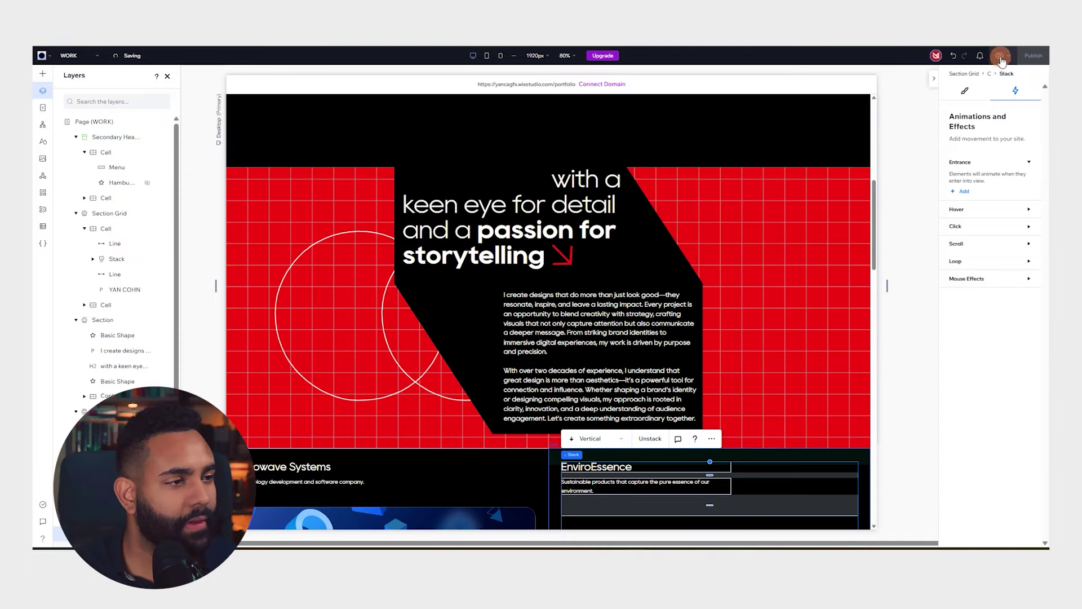
click(999, 55)
Leave the preview and return to the Wix Studio editor
scroll(627, 259, down, 5)
scroll(733, 197, up, 3)
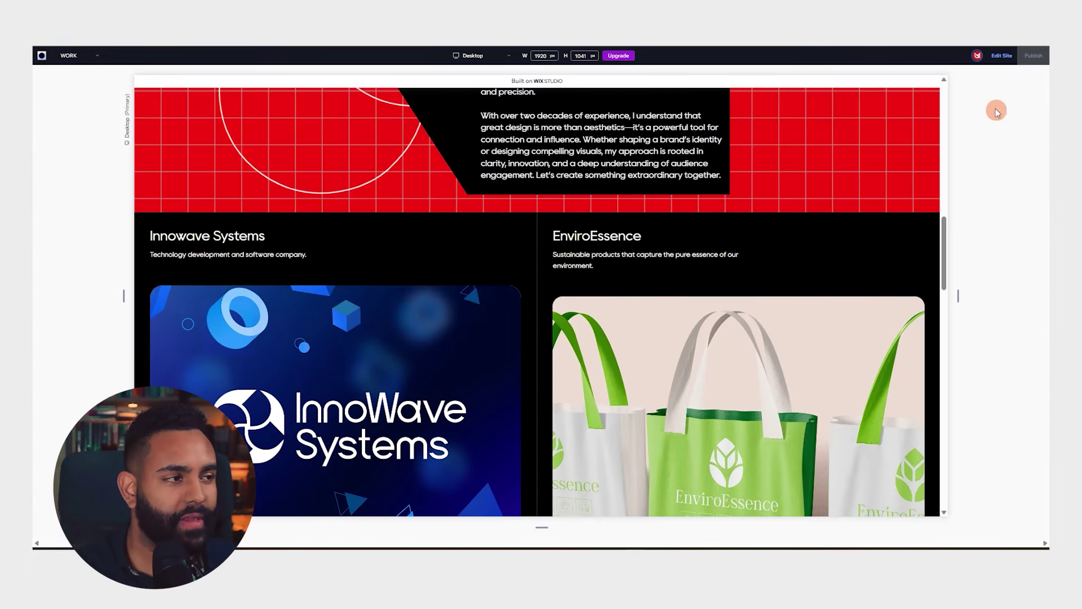
click(1001, 55)
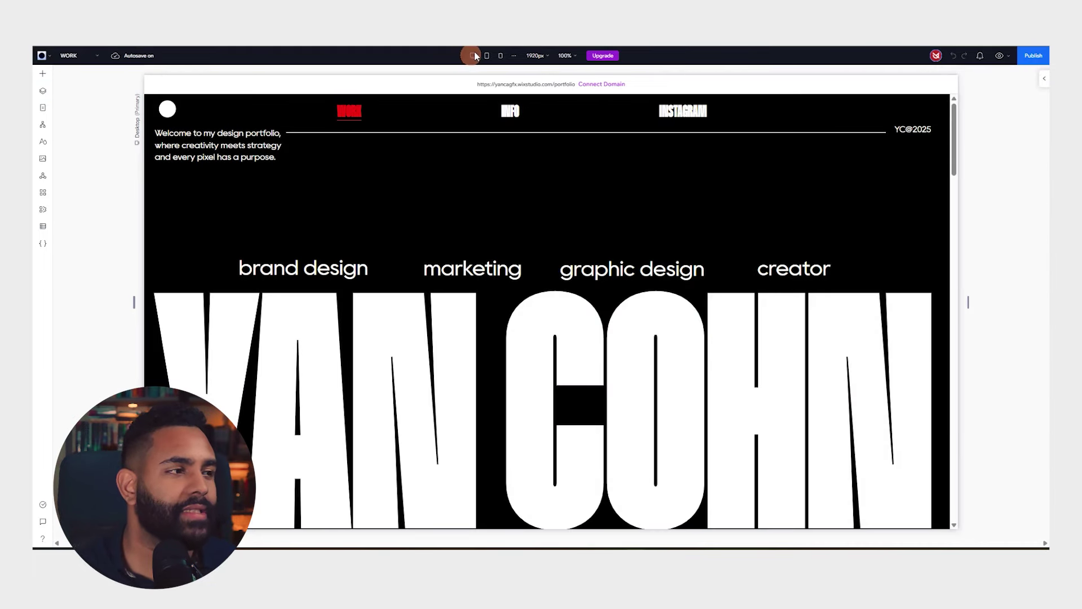
Add an Expand hover animation to the EnviroEssence bag image
scroll(609, 173, down, 10)
scroll(785, 236, up, 4)
scroll(791, 243, down, 10)
scroll(787, 245, down, 1)
scroll(704, 251, up, 2)
scroll(699, 249, down, 2)
click(692, 247)
click(623, 290)
click(610, 339)
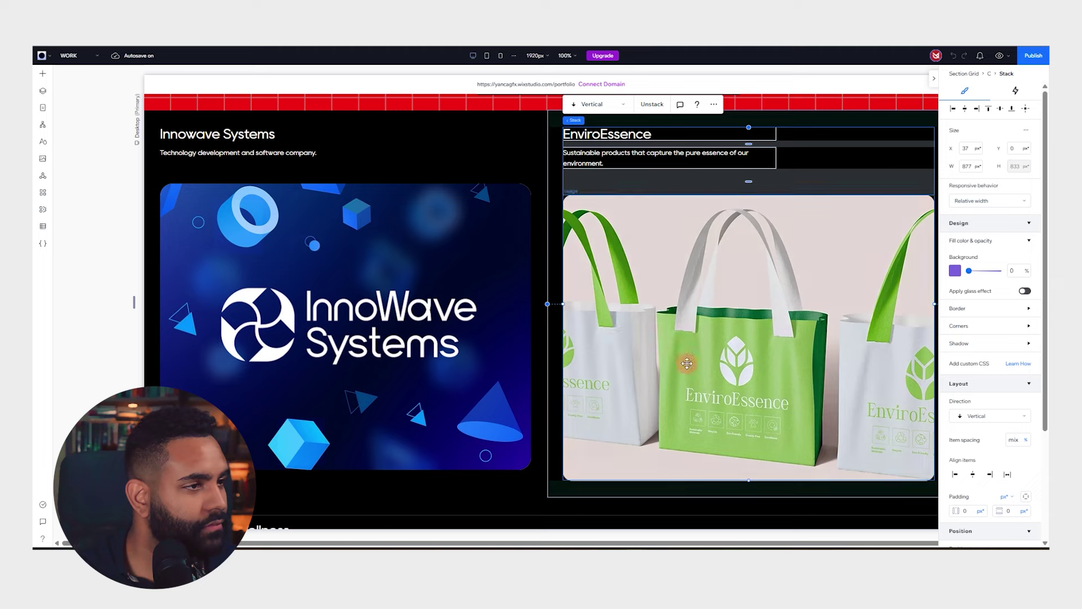
click(687, 363)
click(990, 90)
click(967, 228)
click(994, 224)
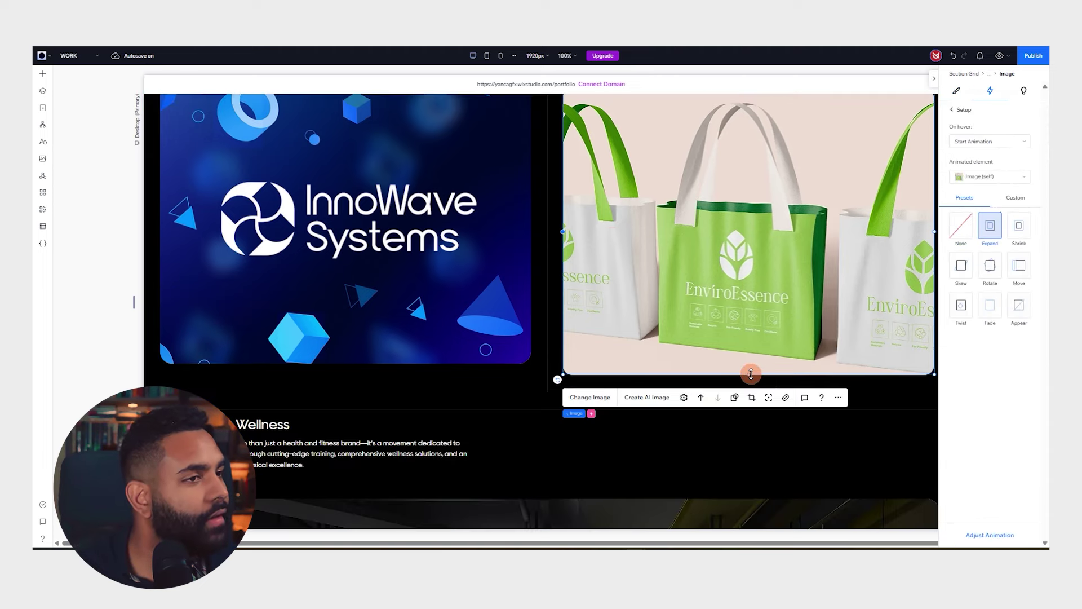
Add a Shrink hover animation to the Powerhouse Wellness gym image
scroll(737, 363, down, 2)
click(560, 399)
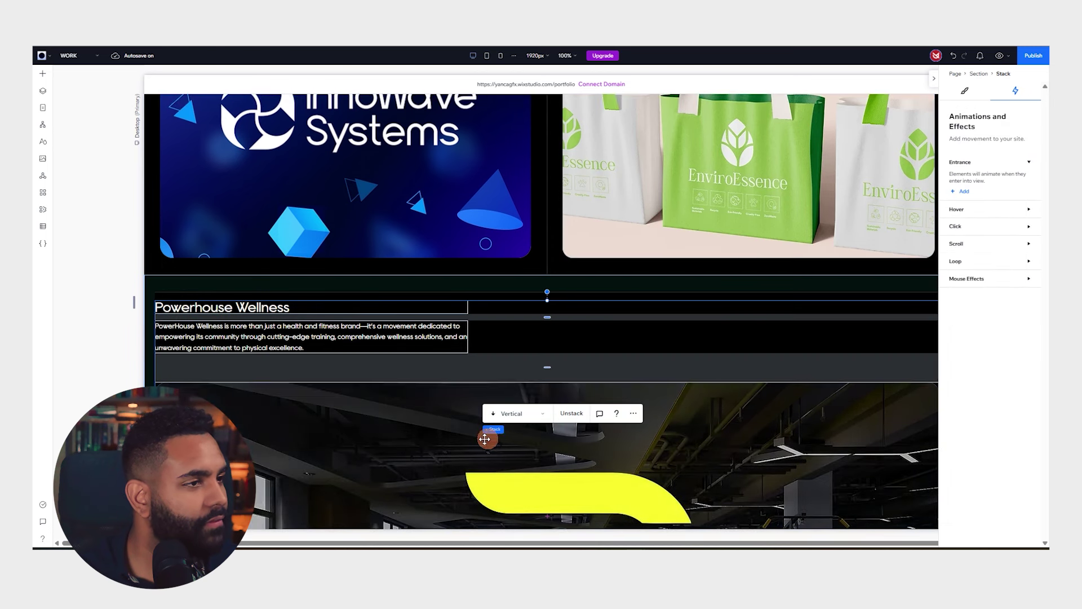
scroll(901, 214, down, 1)
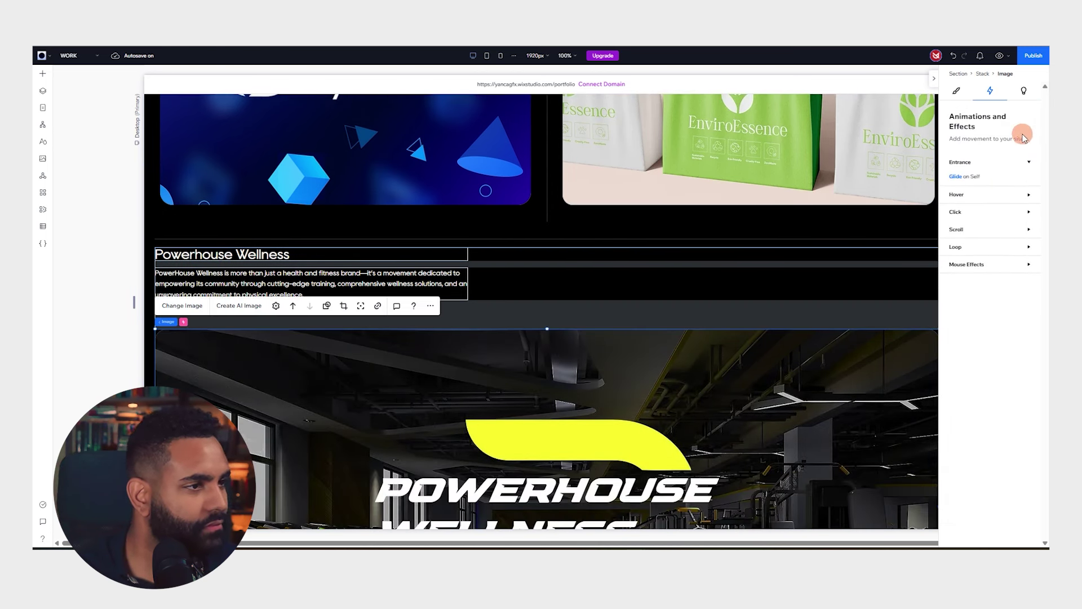
click(993, 211)
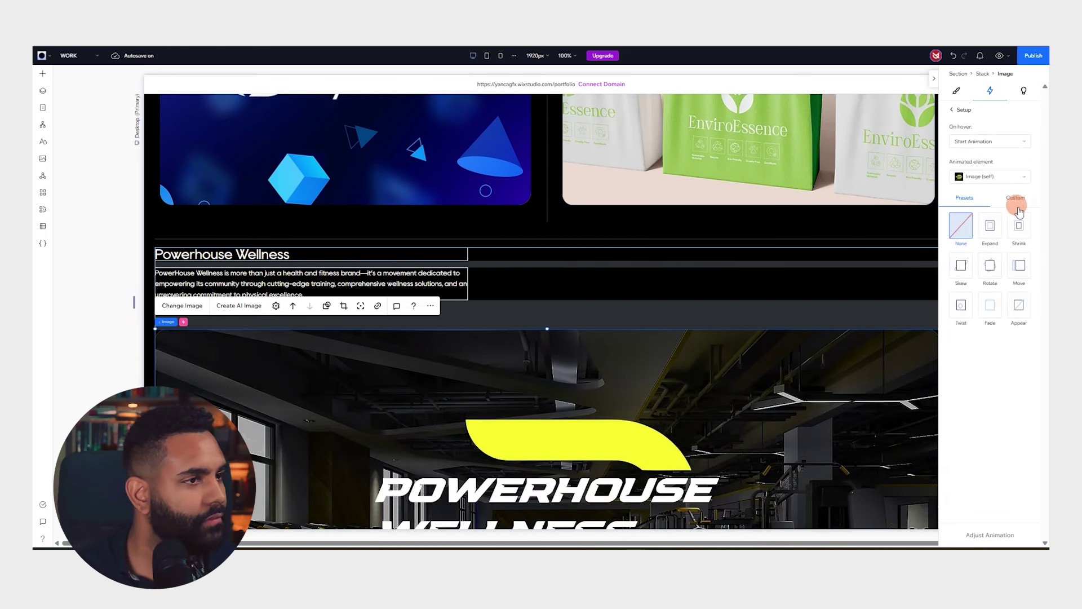
click(1018, 224)
Add a hover animation to the Sovereign Clothing image
scroll(790, 304, down, 13)
click(211, 317)
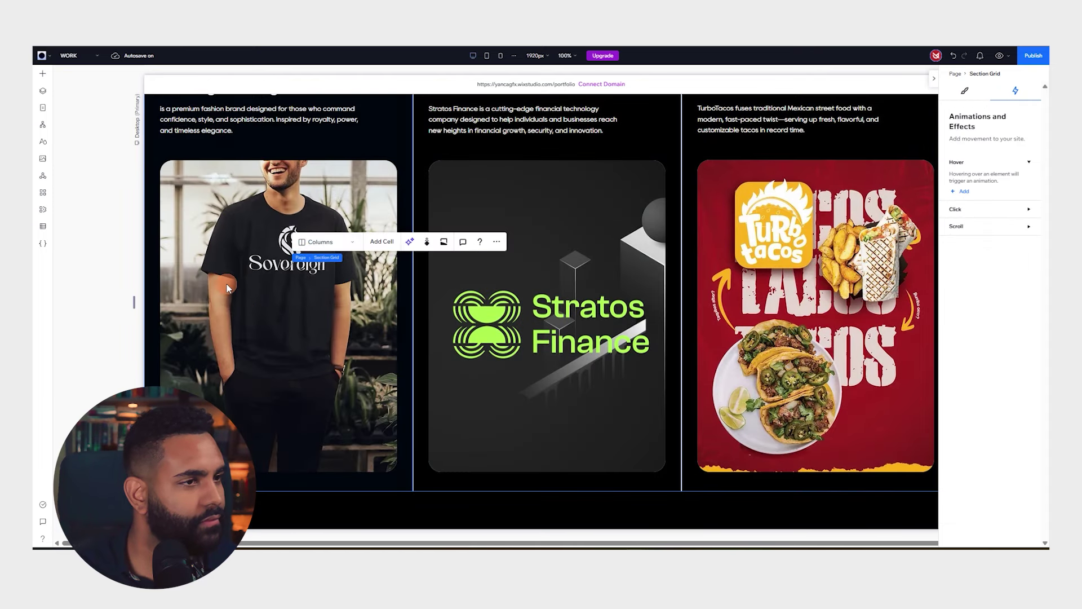
scroll(211, 317, up, 2)
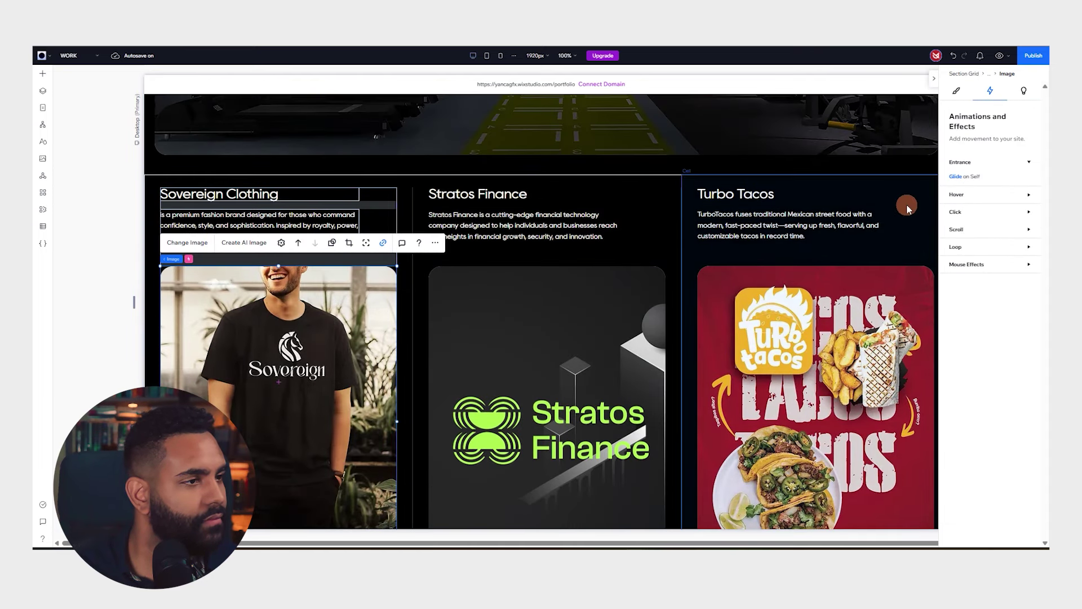
click(964, 224)
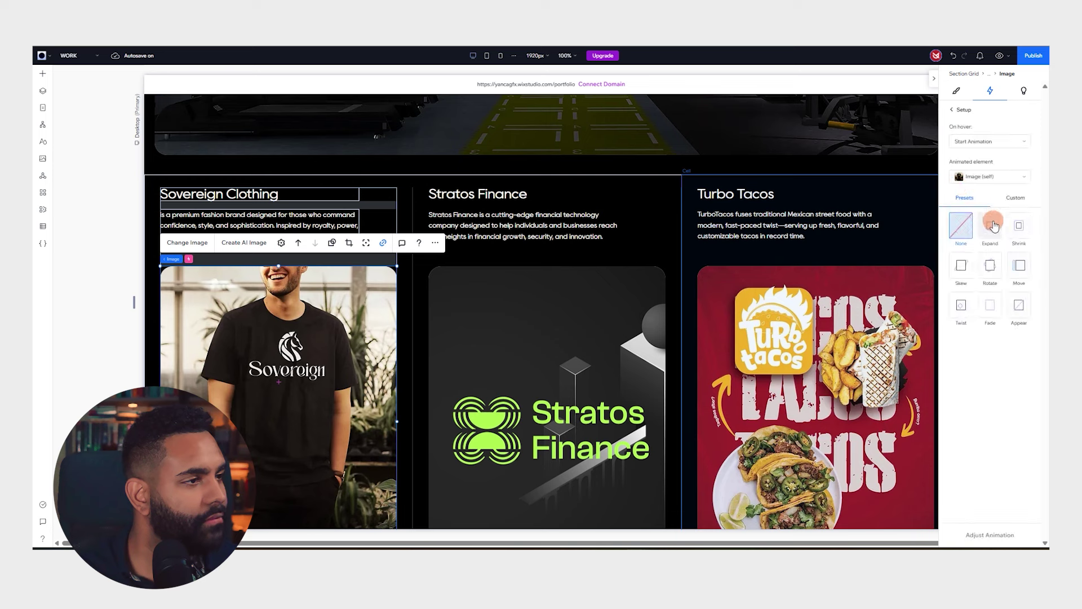
click(521, 338)
click(248, 367)
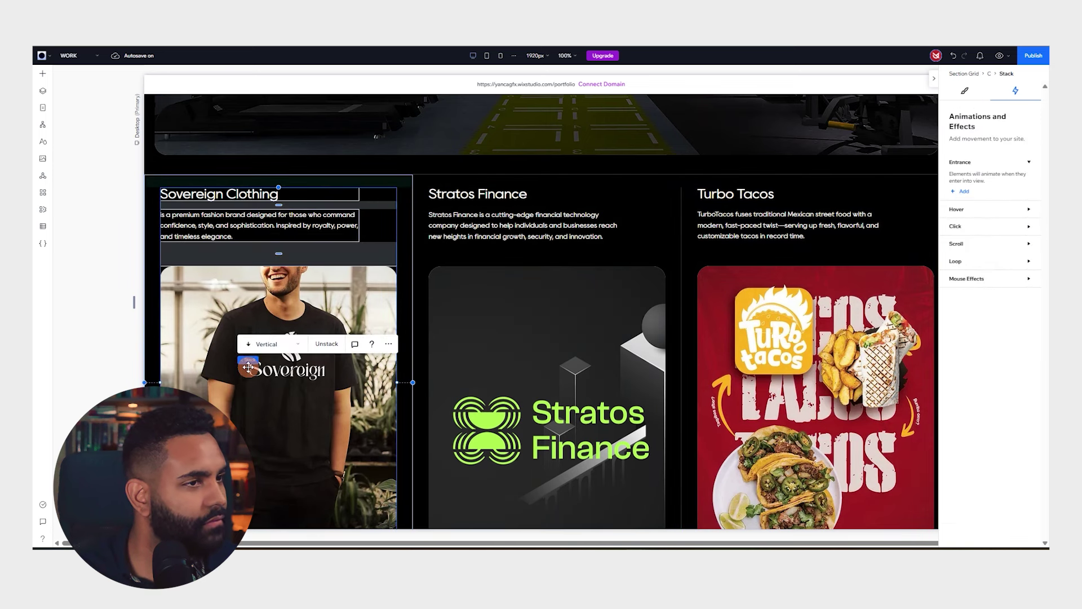
click(220, 407)
click(965, 209)
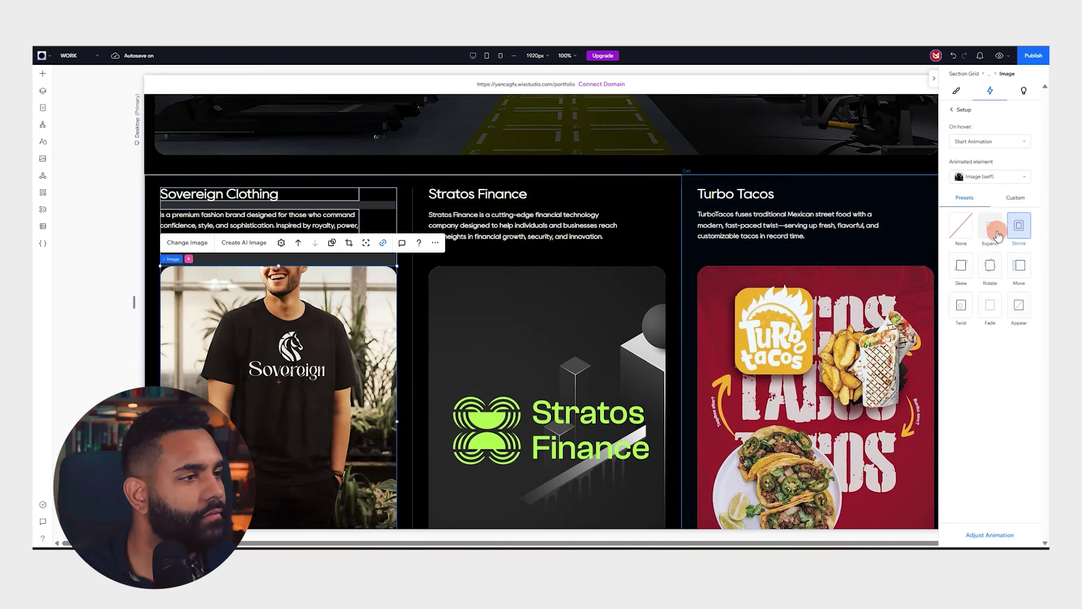
Add Expand hover animations to the Stratos Finance and Turbo Tacos images
click(504, 396)
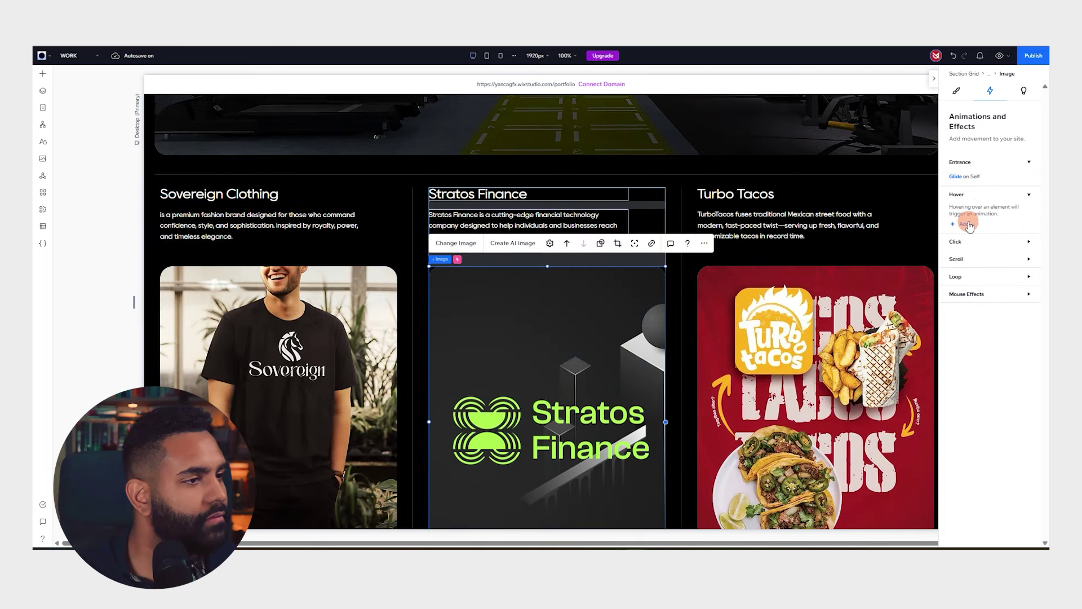
click(965, 224)
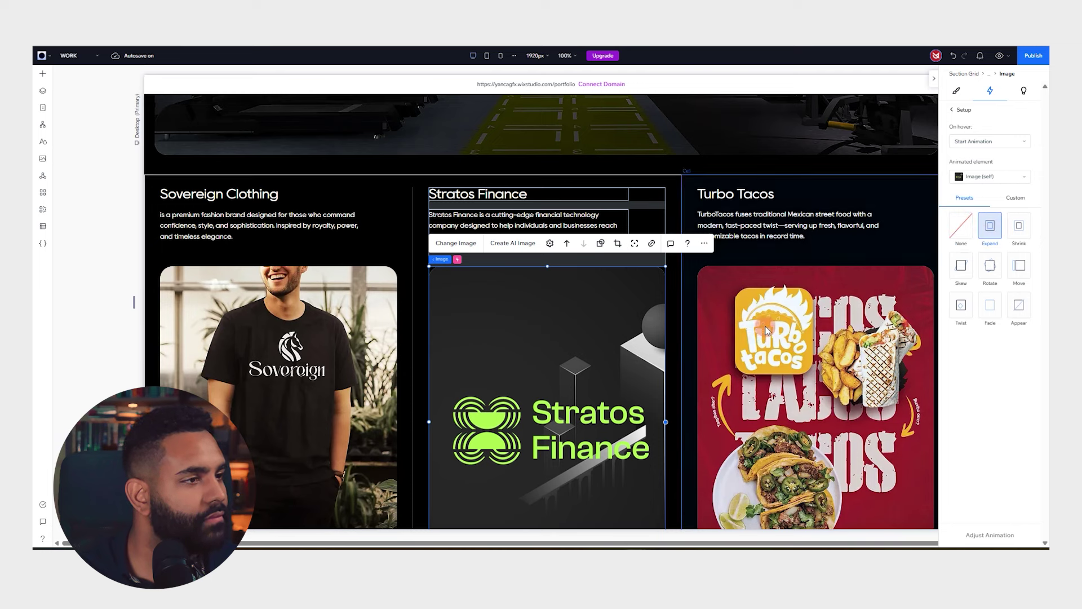
click(884, 316)
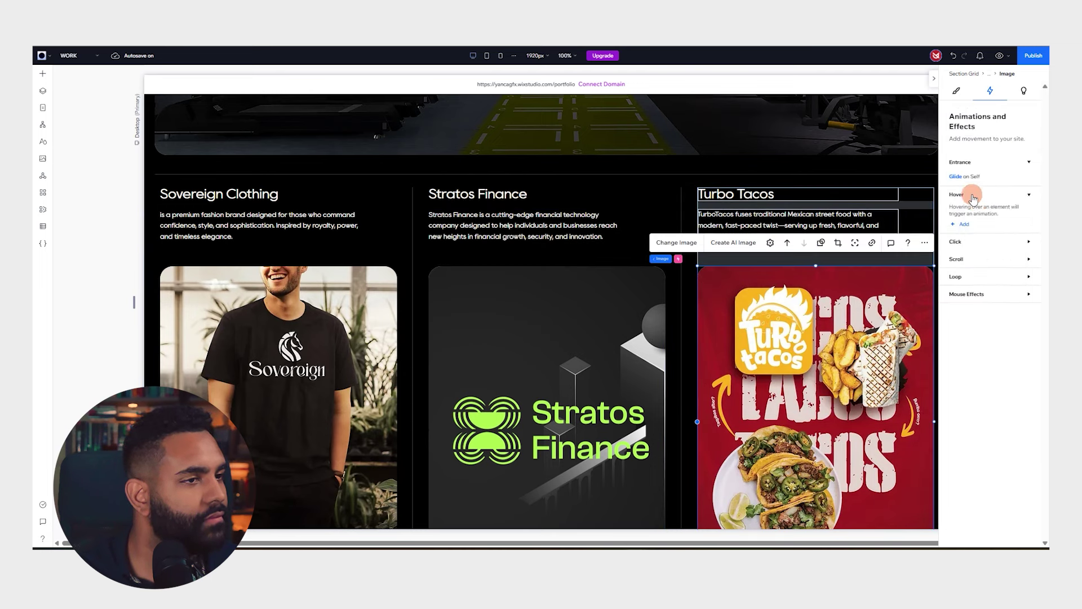
click(963, 223)
scroll(789, 310, down, 5)
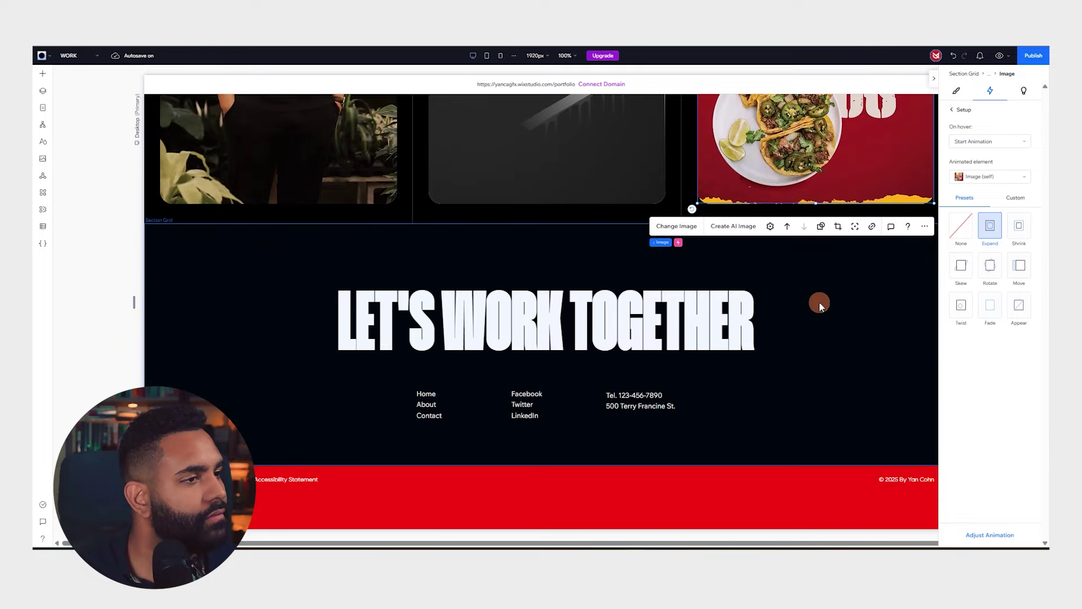
Give the LET'S WORK TOGETHER footer stack a Slide entrance animation
click(574, 308)
click(647, 321)
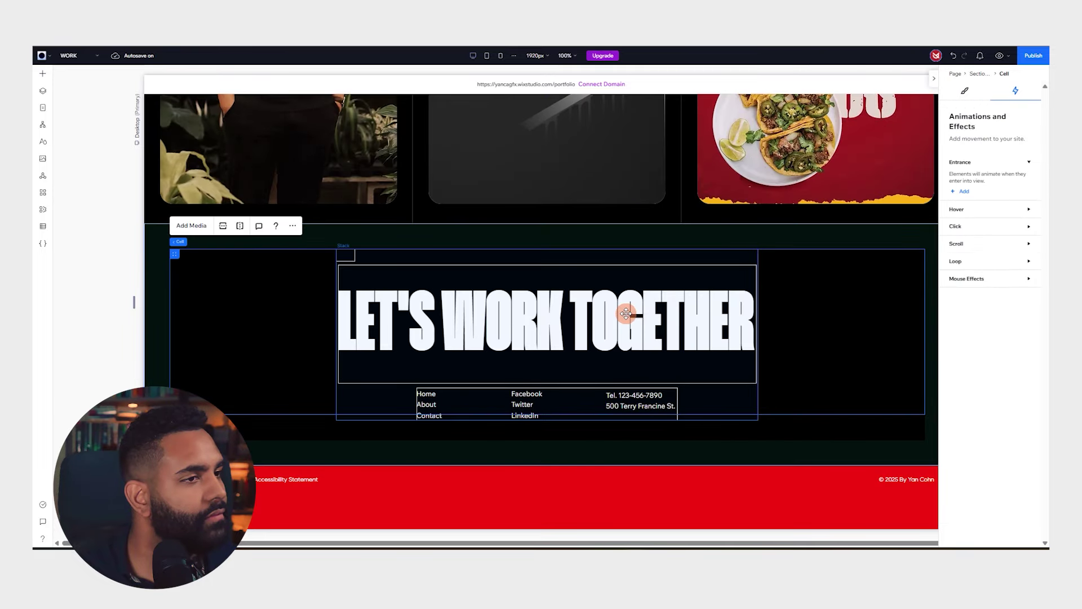
click(964, 192)
click(1021, 140)
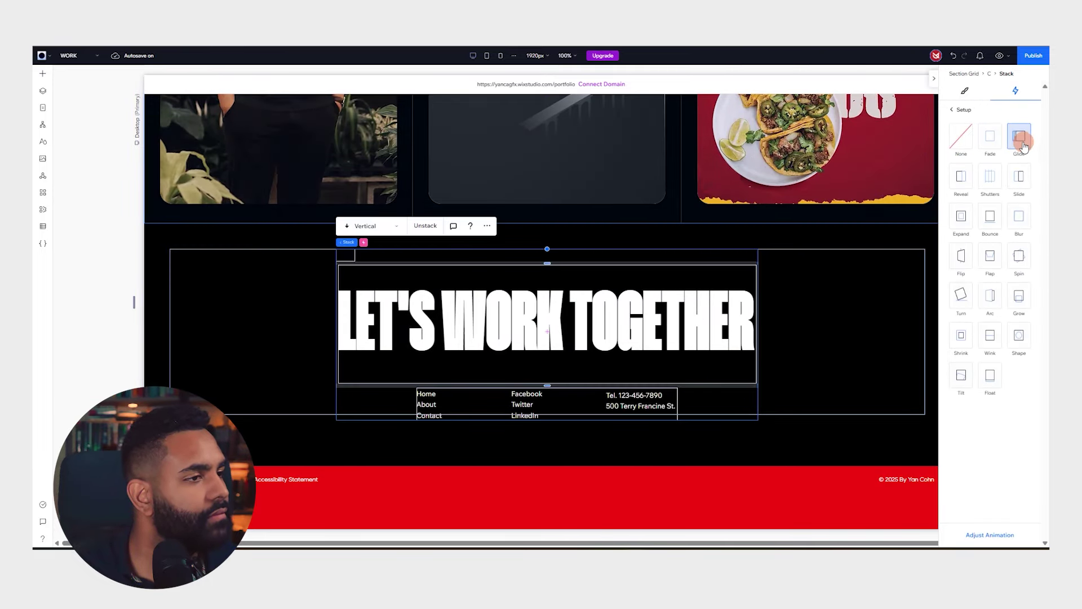
click(1018, 176)
scroll(851, 333, up, 10)
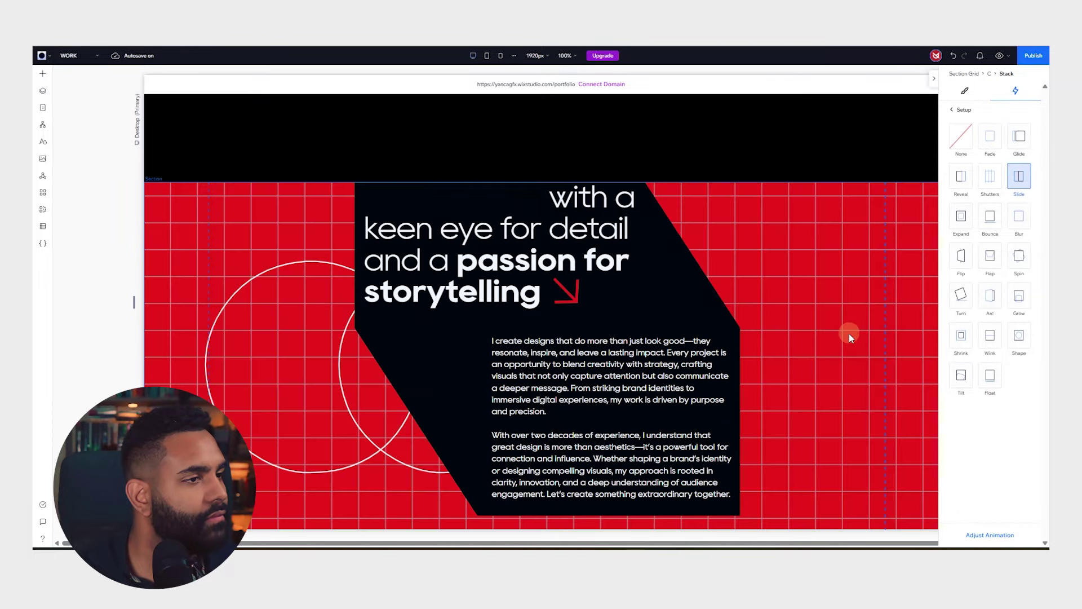
scroll(851, 334, up, 5)
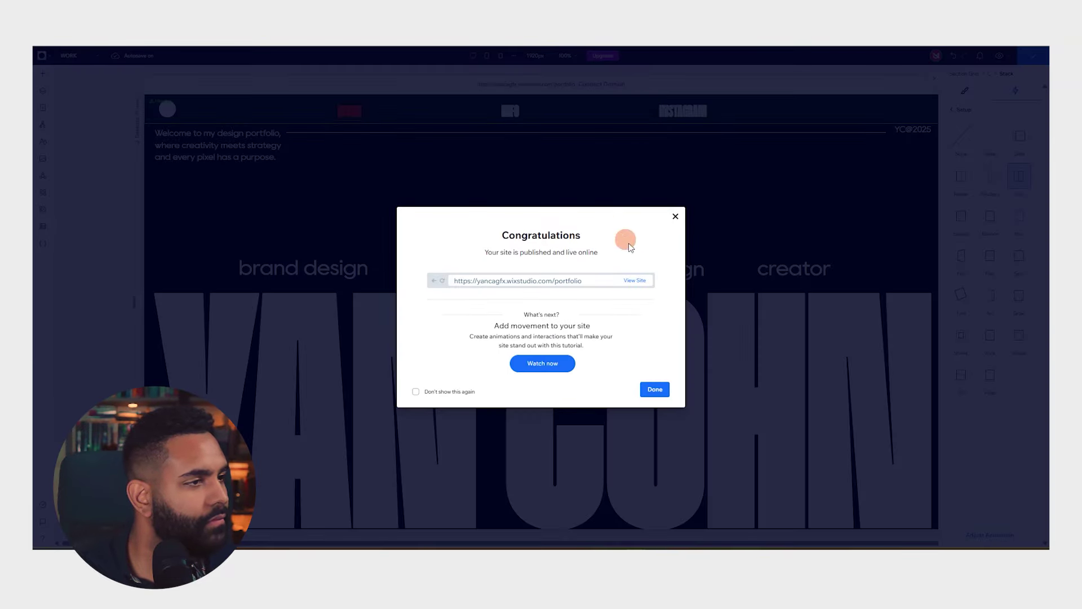
Open the published portfolio live from the Congratulations dialog and scroll through it
click(636, 280)
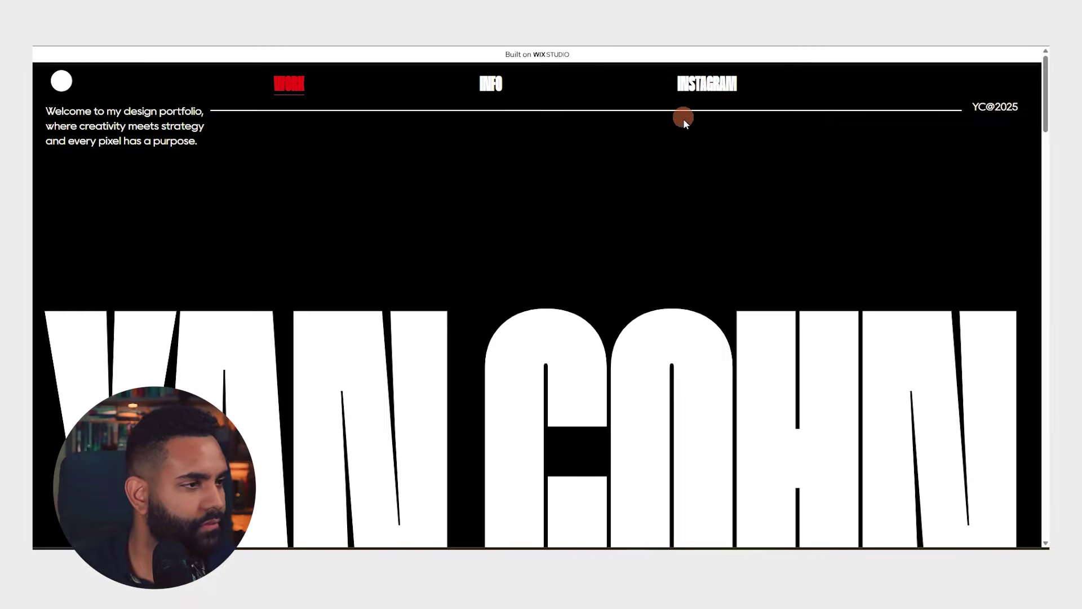
scroll(674, 194, down, 5)
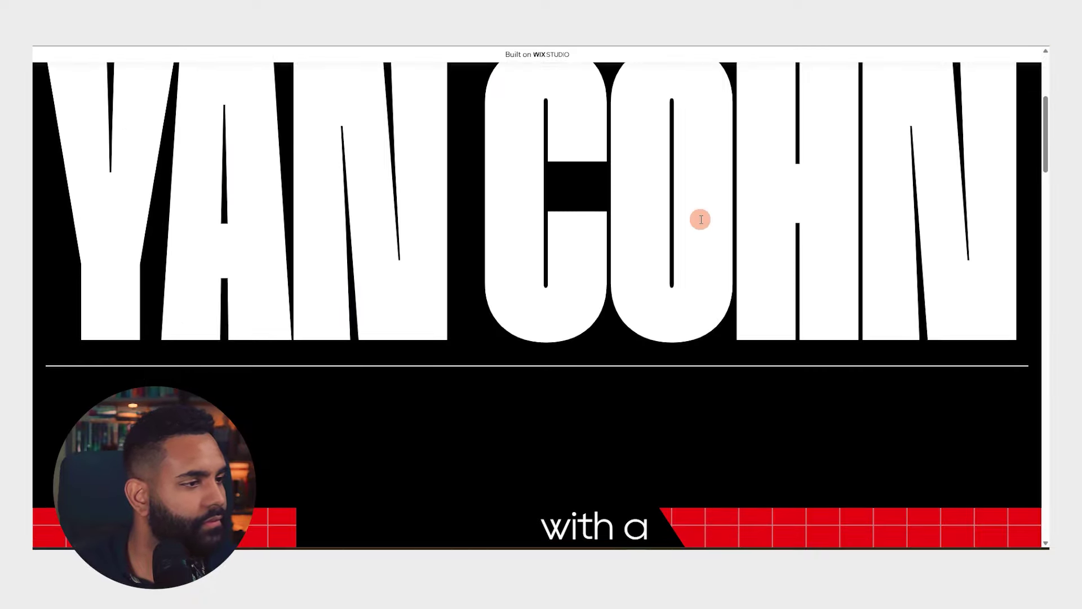
scroll(699, 220, up, 5)
scroll(699, 221, down, 10)
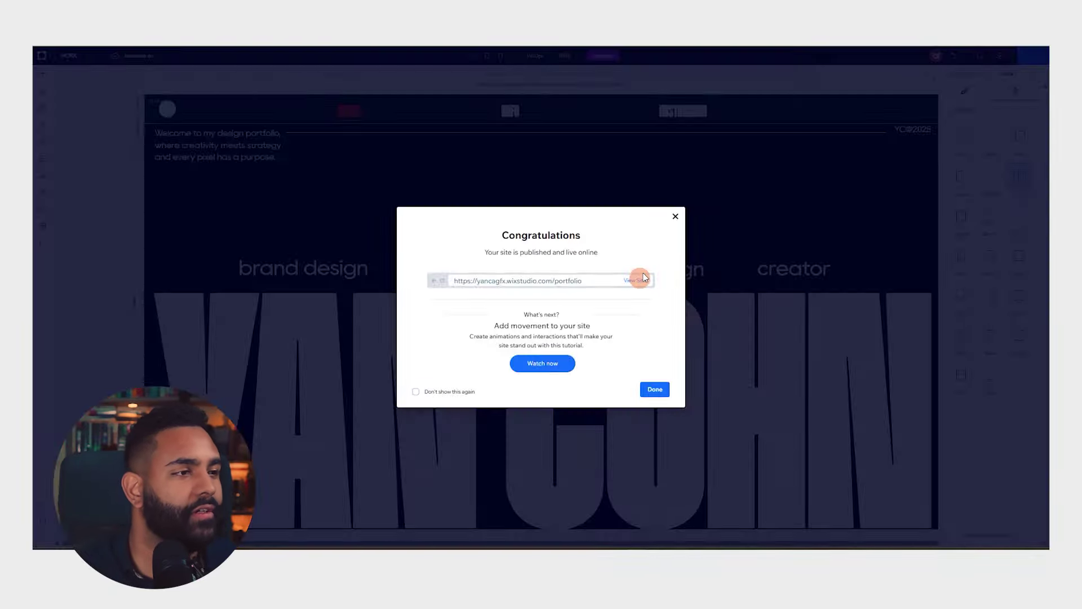
Reload the live site and scroll through to check slide-in text, hover images and footer
click(640, 278)
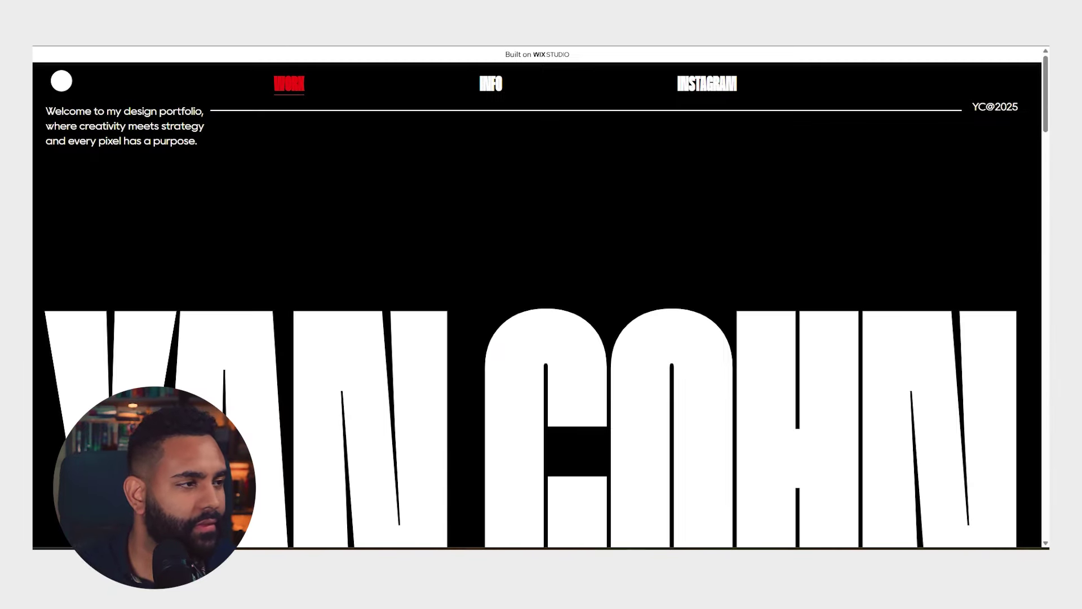
scroll(698, 217, down, 5)
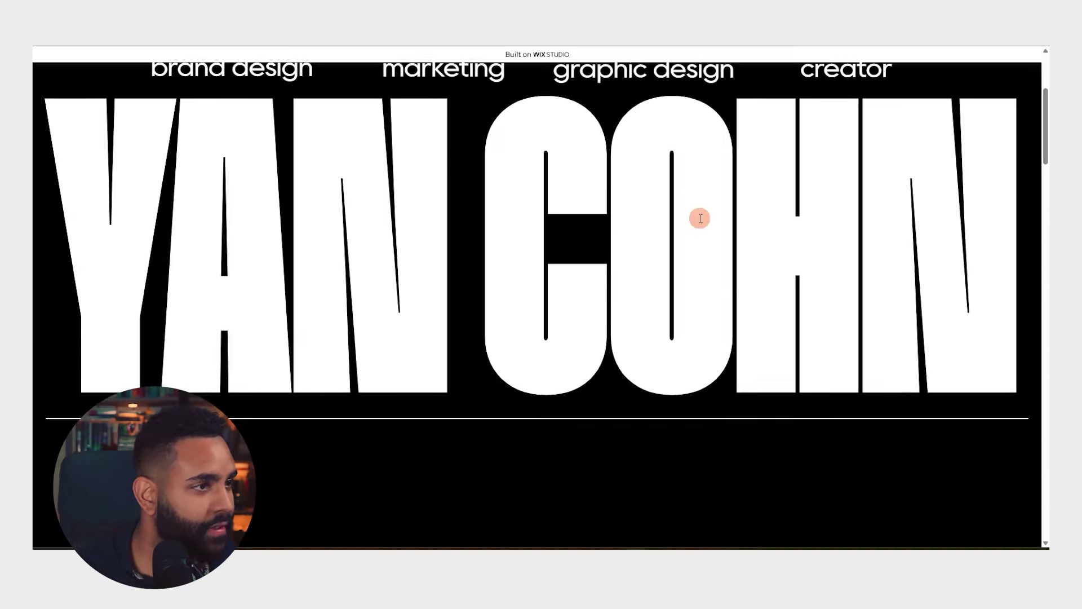
scroll(701, 219, up, 5)
scroll(700, 221, down, 10)
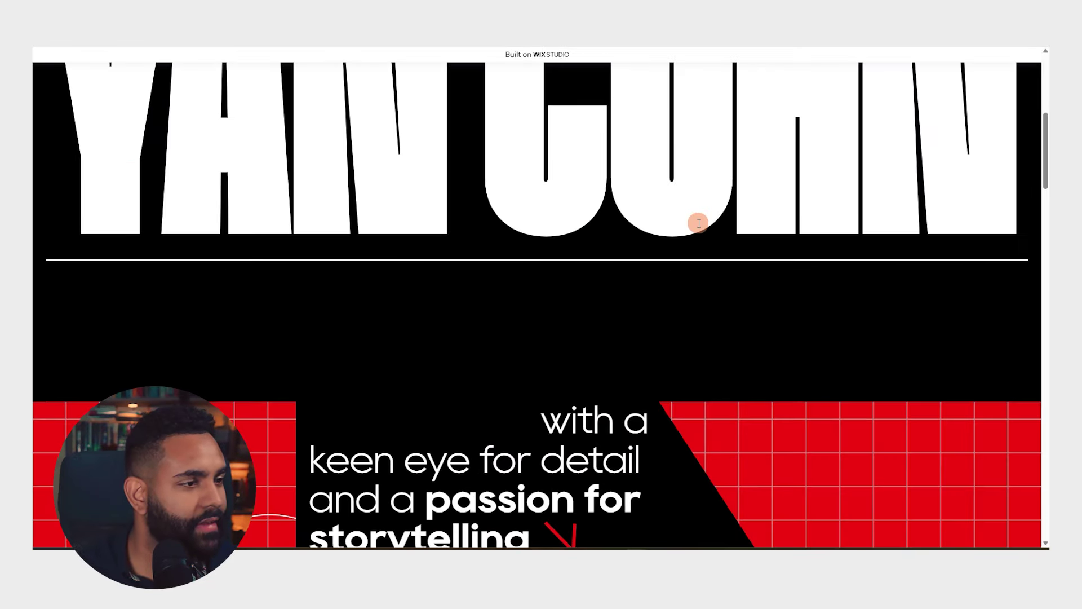
scroll(698, 224, down, 4)
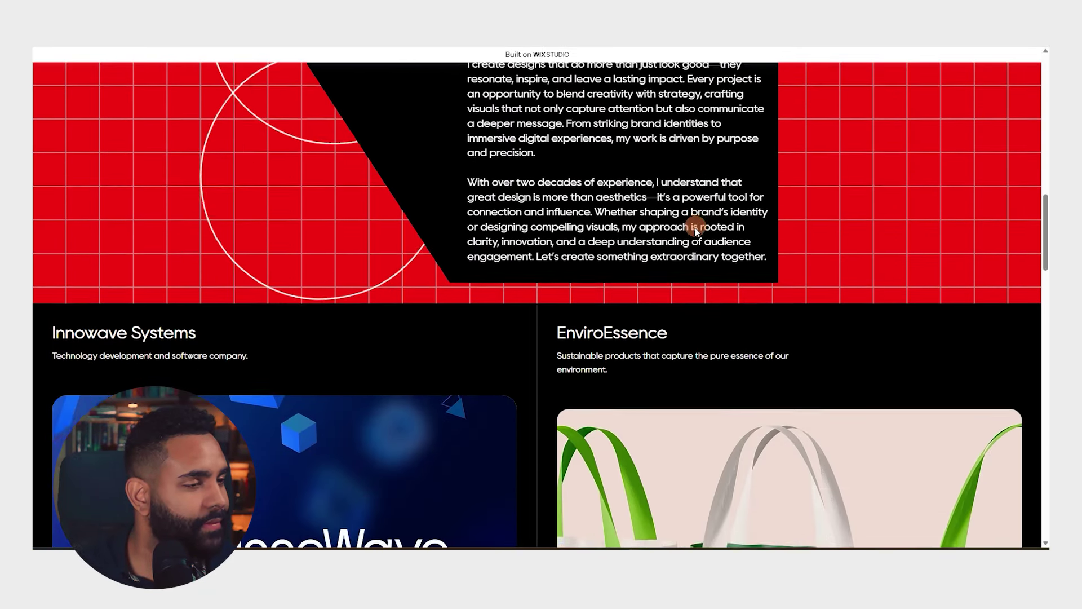
scroll(697, 225, up, 5)
scroll(695, 228, down, 6)
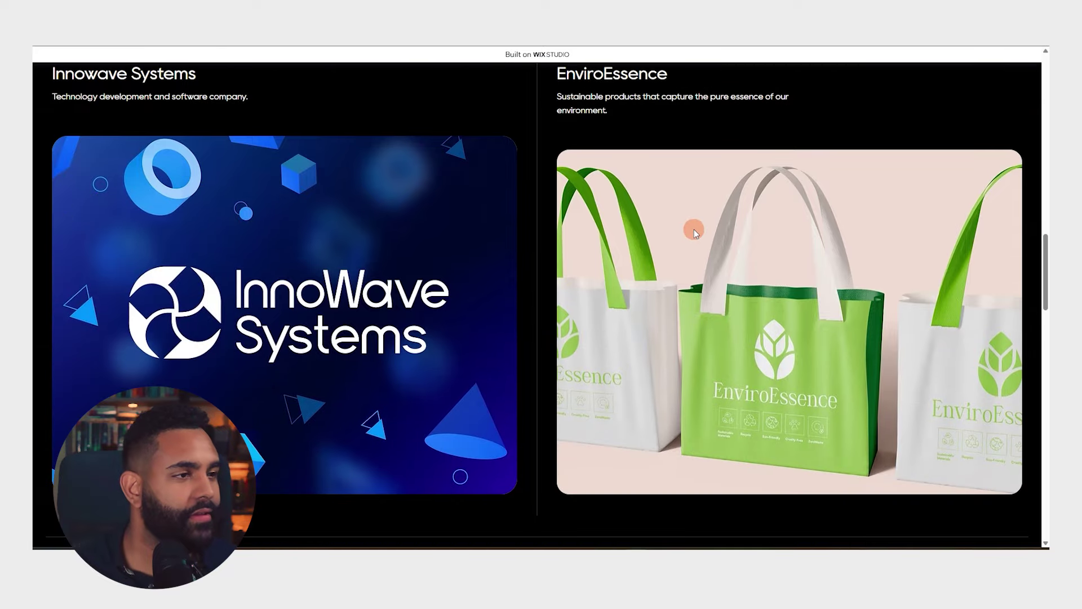
scroll(694, 231, down, 3)
scroll(693, 237, up, 6)
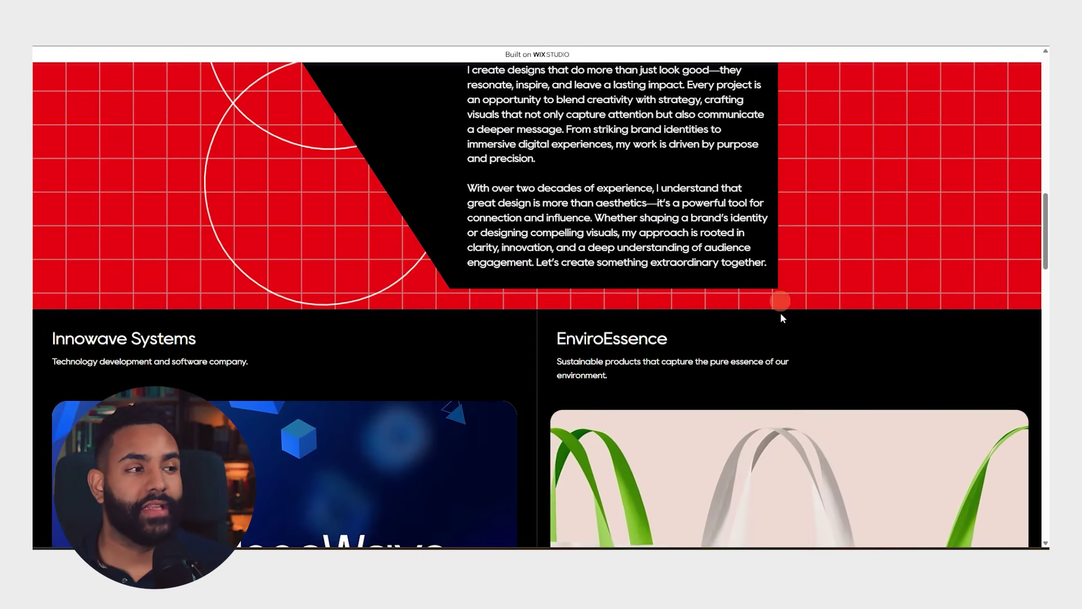
scroll(779, 295, down, 2)
scroll(691, 343, down, 4)
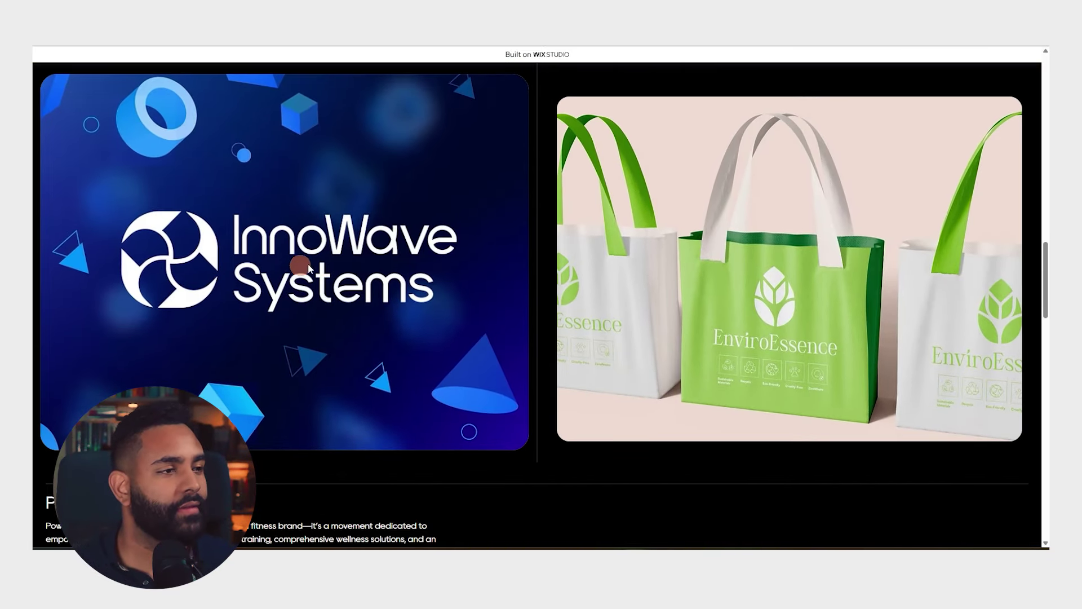
scroll(475, 247, up, 3)
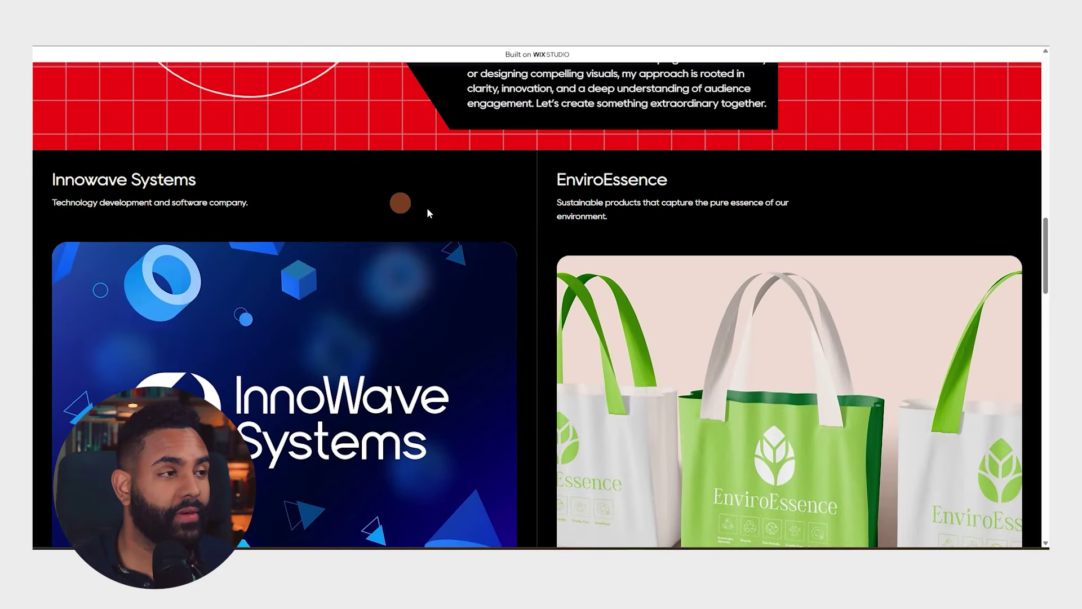
scroll(434, 141, down, 2)
scroll(395, 208, down, 7)
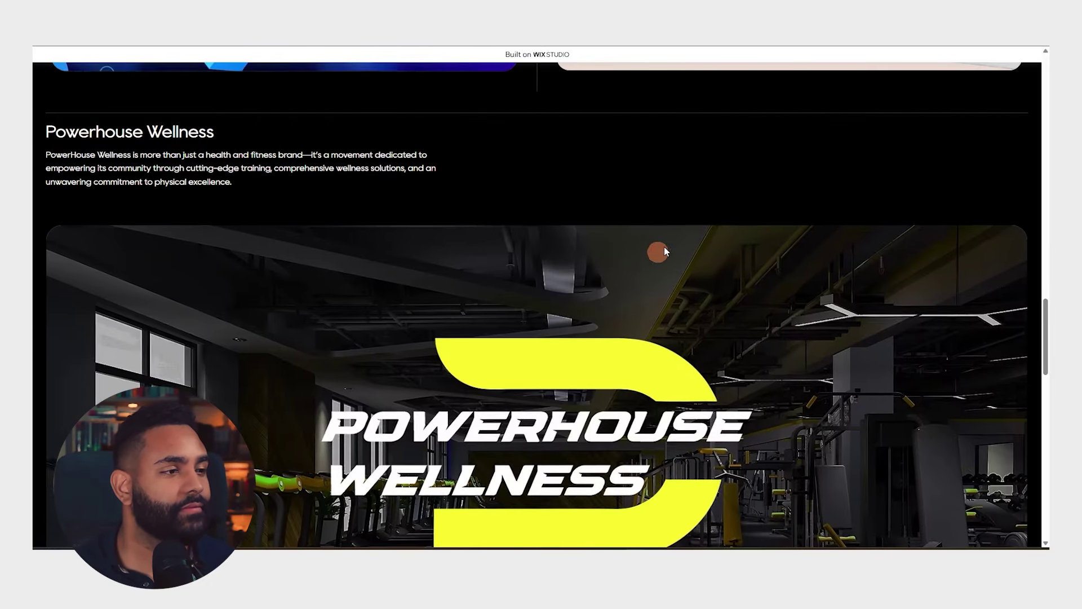
scroll(618, 275, down, 6)
scroll(584, 274, down, 3)
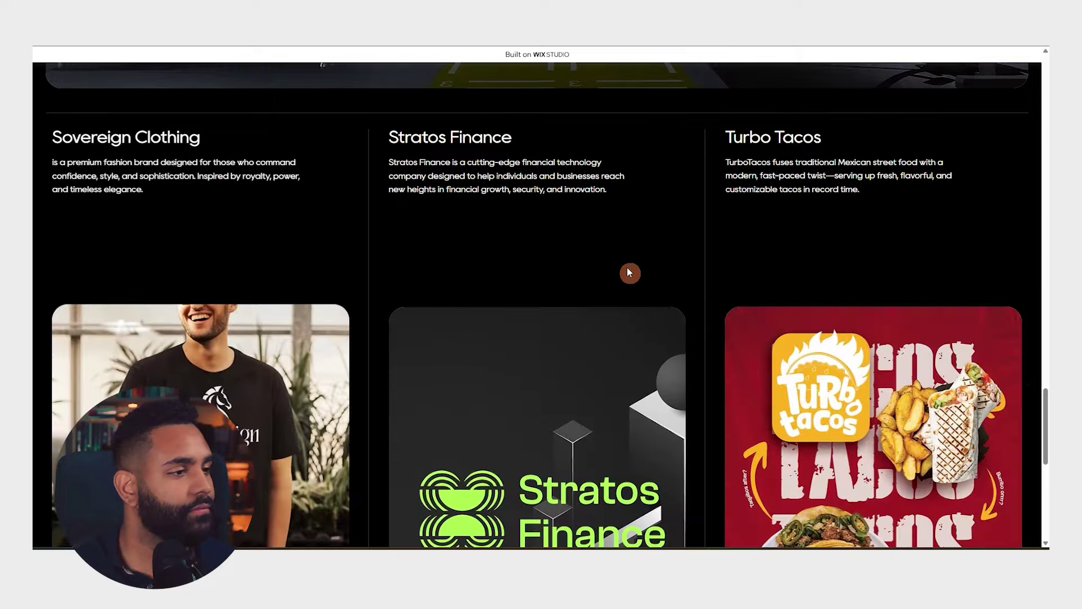
scroll(629, 273, down, 4)
scroll(782, 266, up, 5)
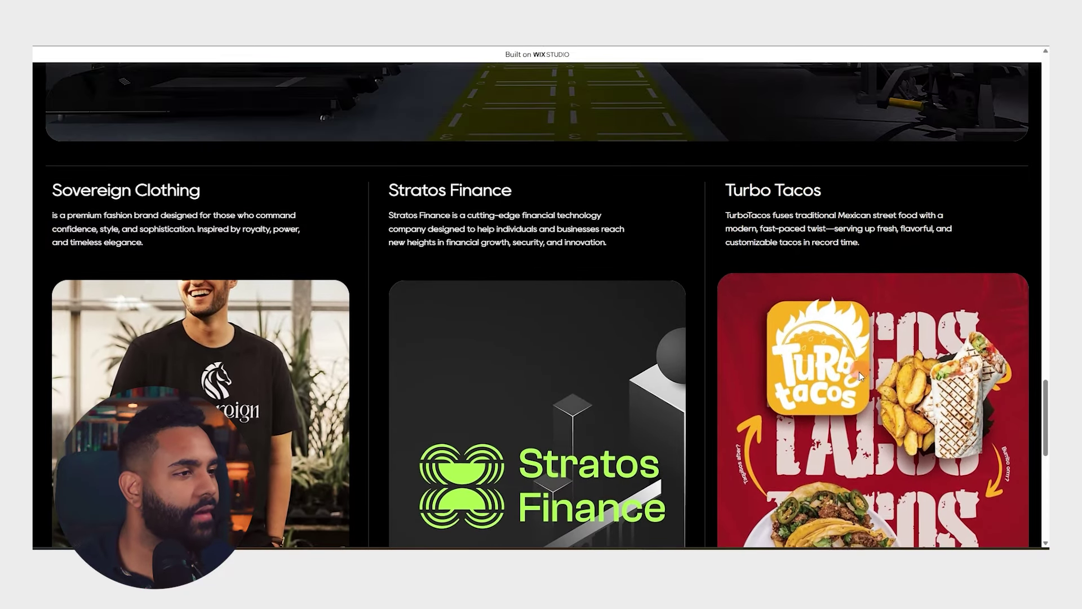
scroll(859, 375, down, 8)
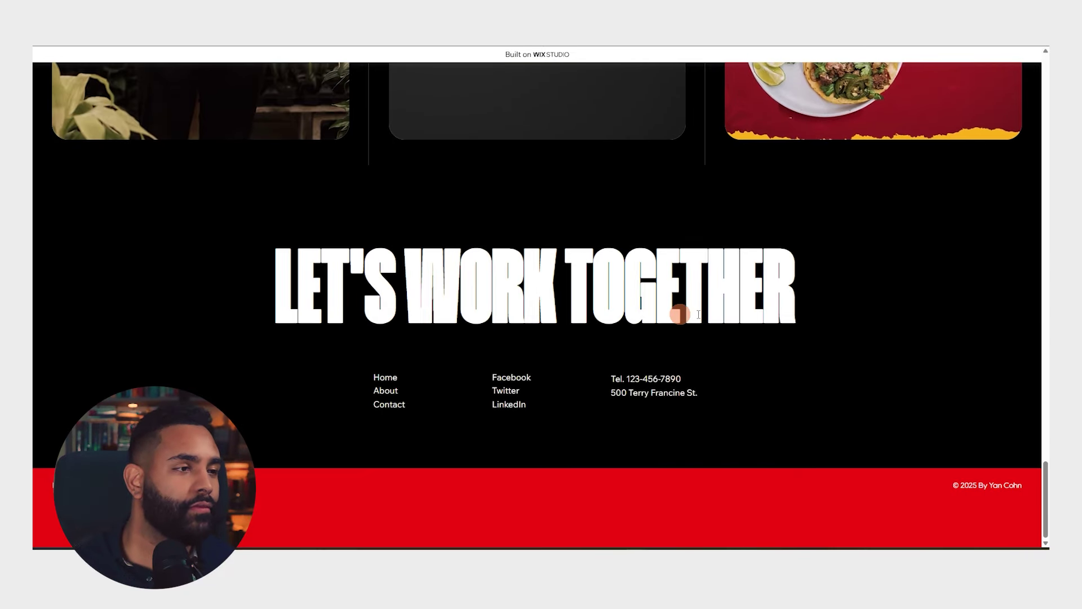
scroll(766, 359, up, 20)
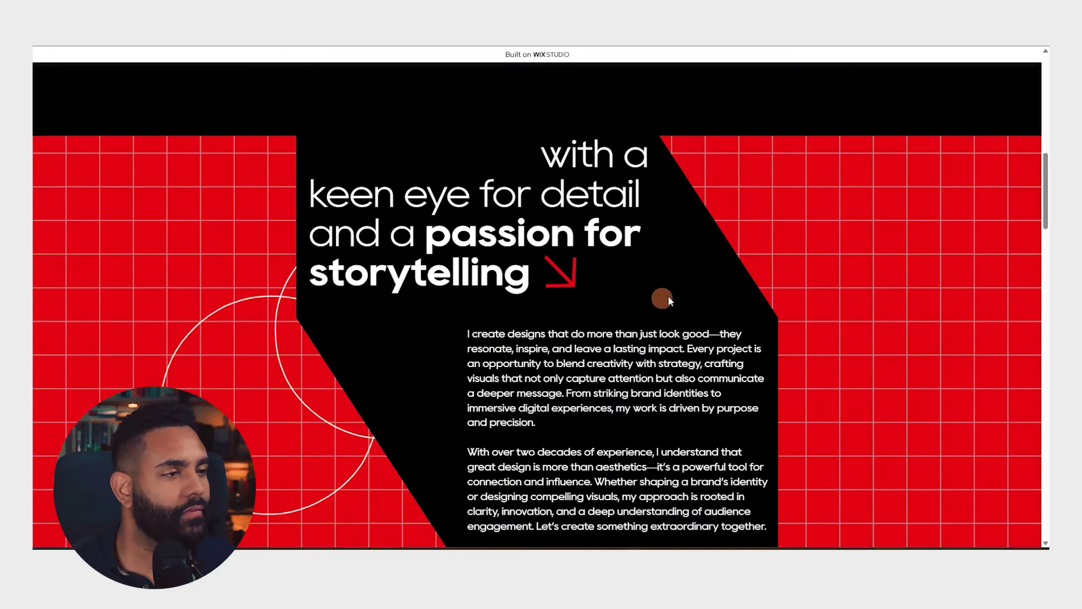
scroll(710, 291, up, 2)
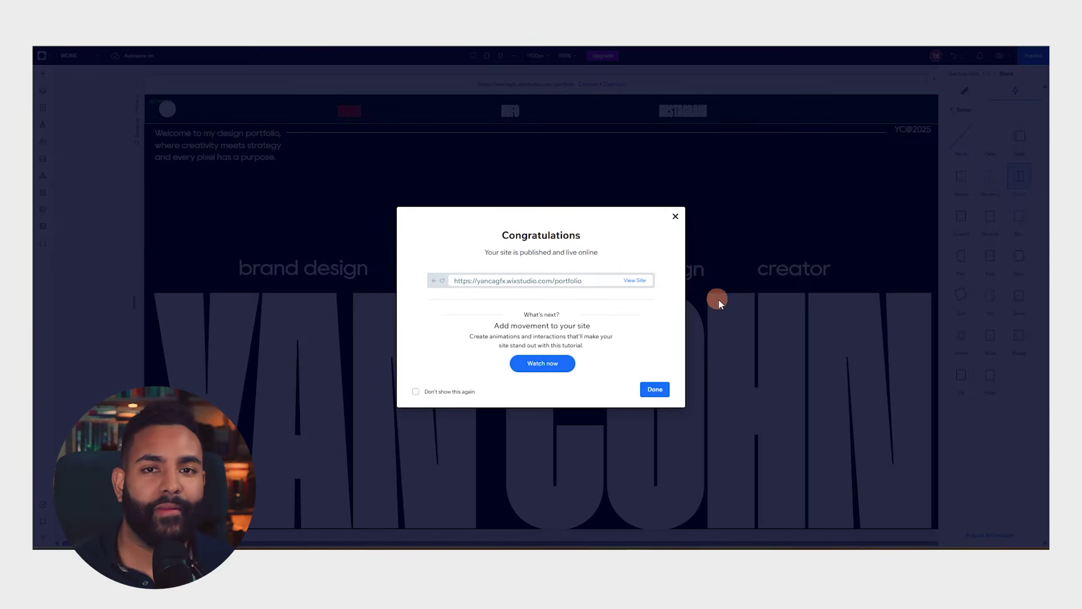
Close the publish confirmation and select the InnoWave project image in the grid
click(675, 217)
scroll(573, 212, down, 10)
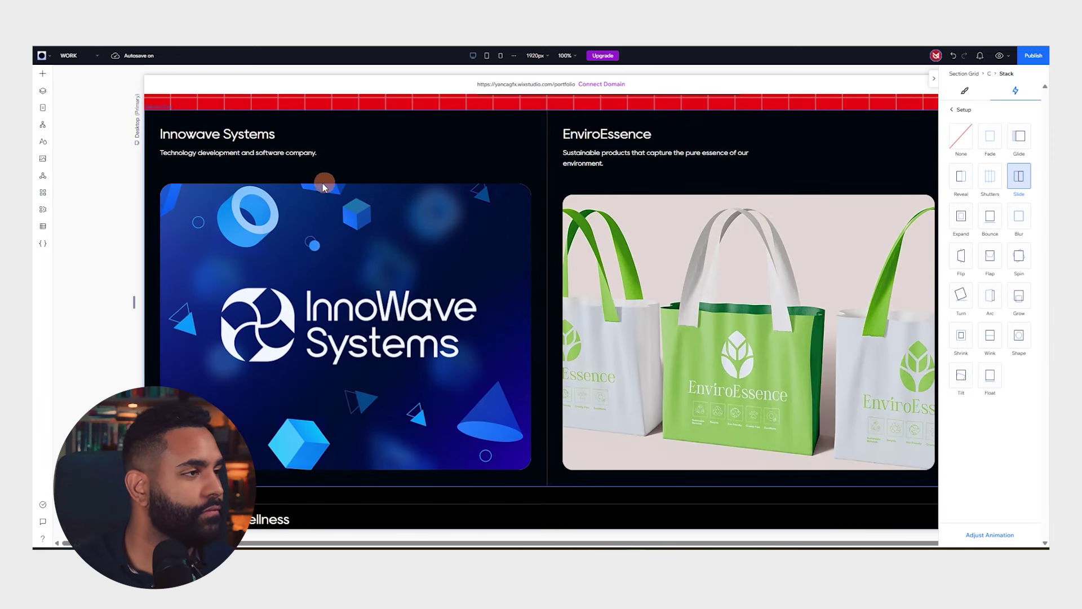
click(353, 246)
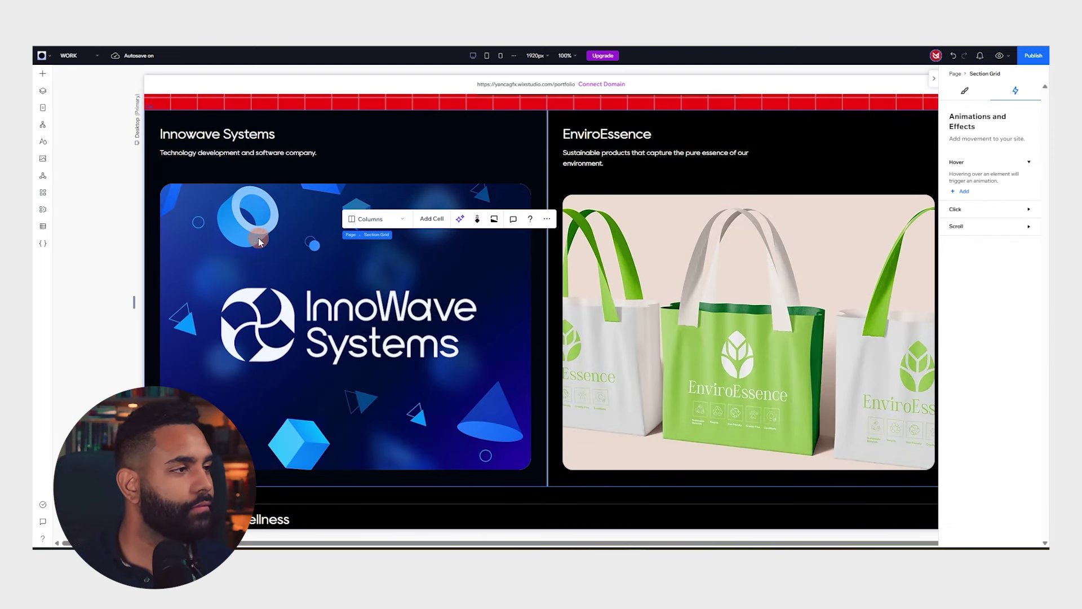
click(259, 241)
click(346, 265)
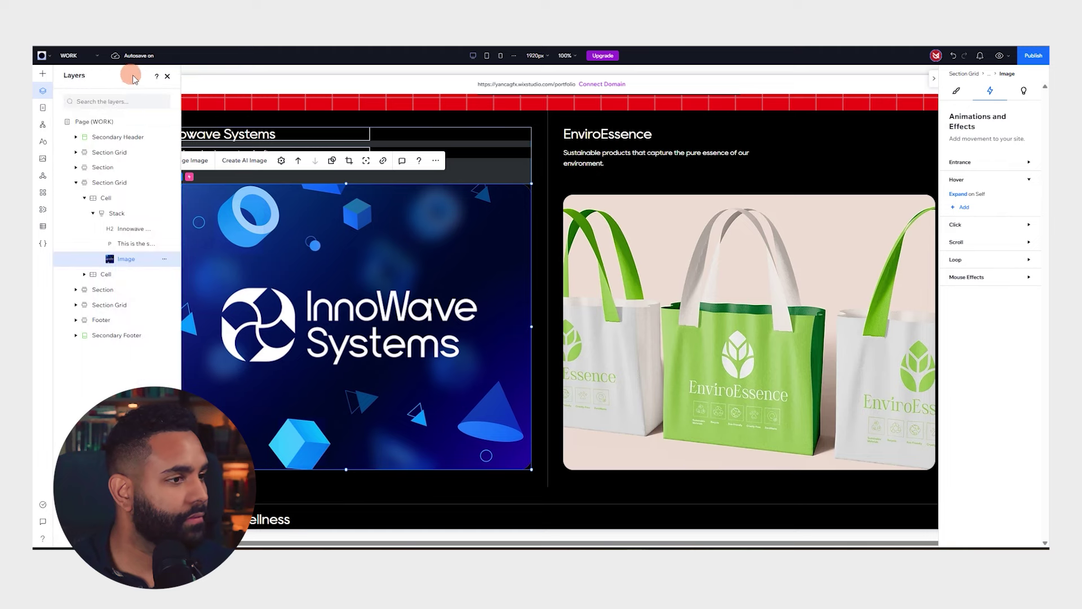
Add a new blank page from Site Pages and begin renaming it InnoWave
click(43, 106)
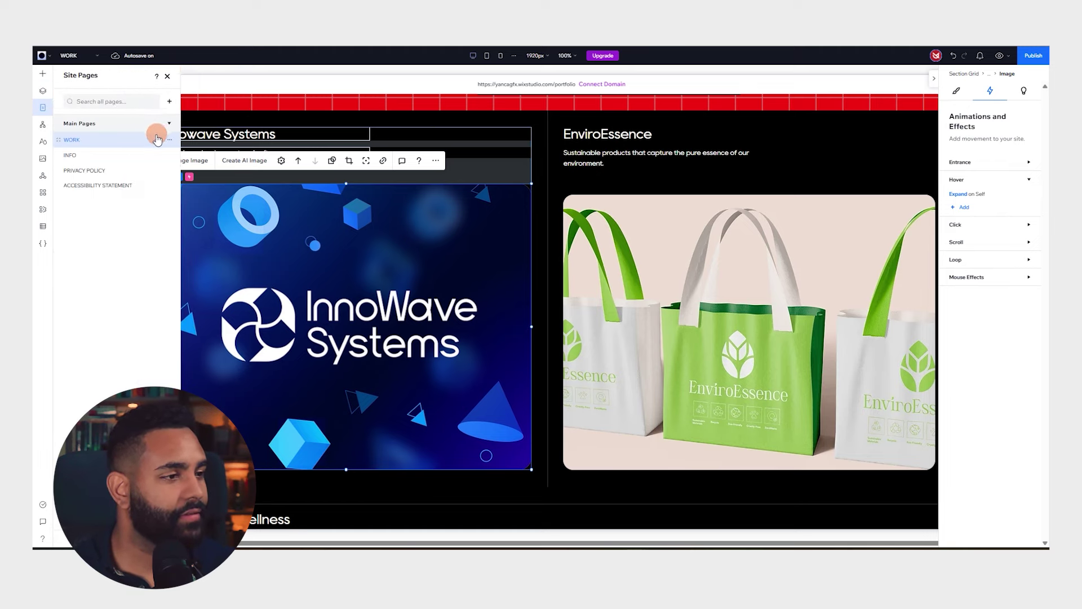
click(171, 103)
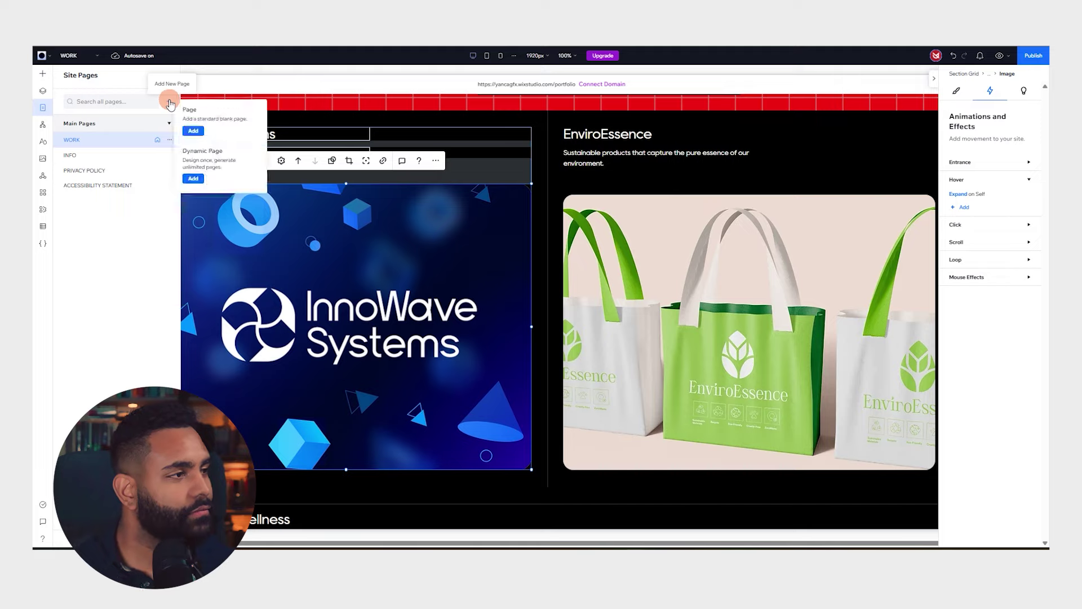
click(192, 131)
click(132, 201)
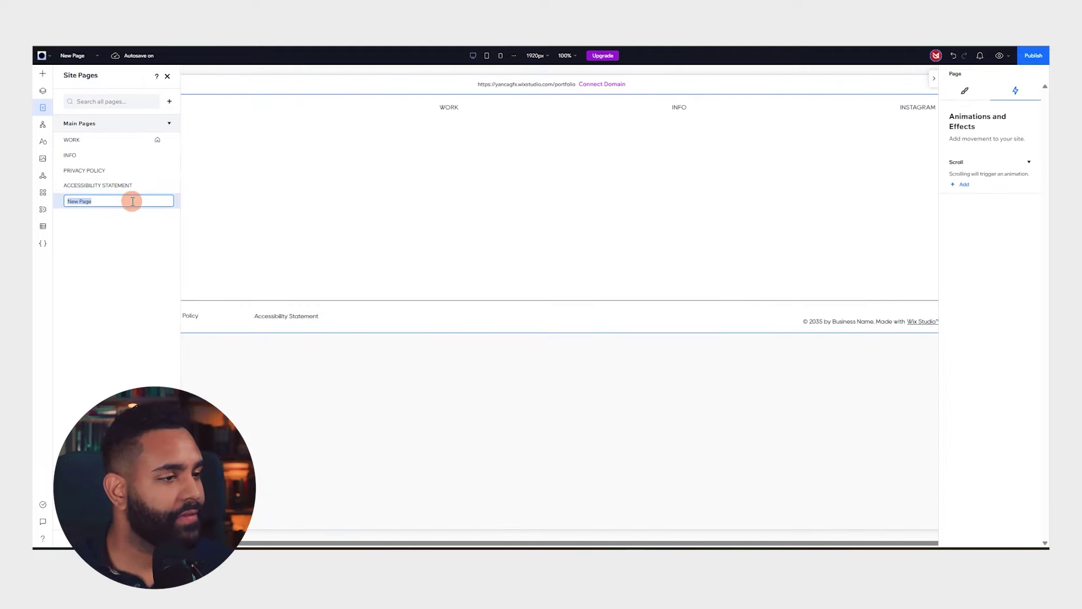
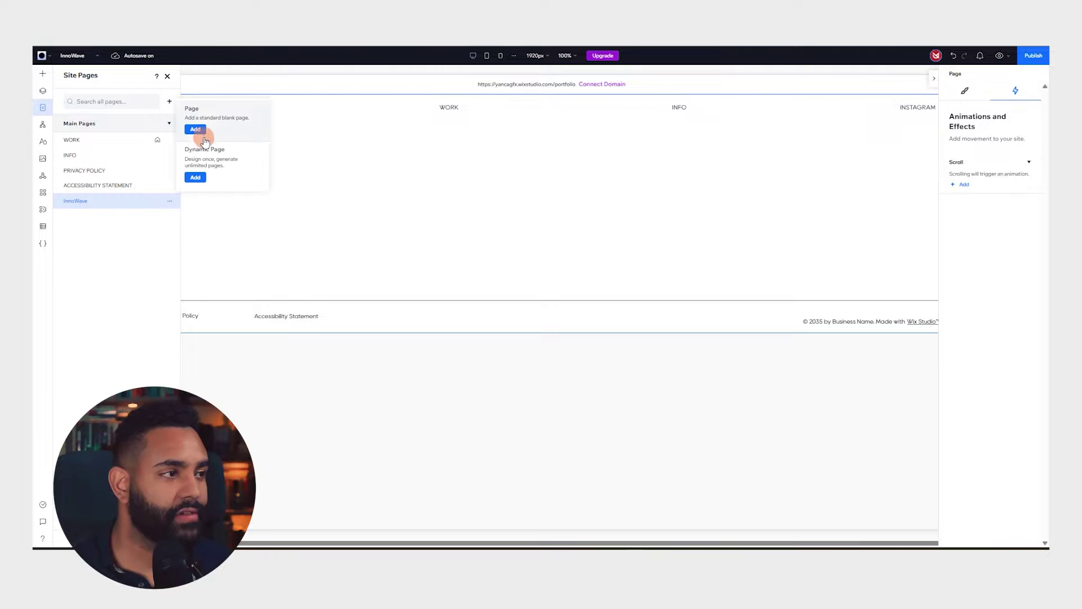
Add two blank pages named EnviroEssence and Powerhouse Wellness
click(195, 129)
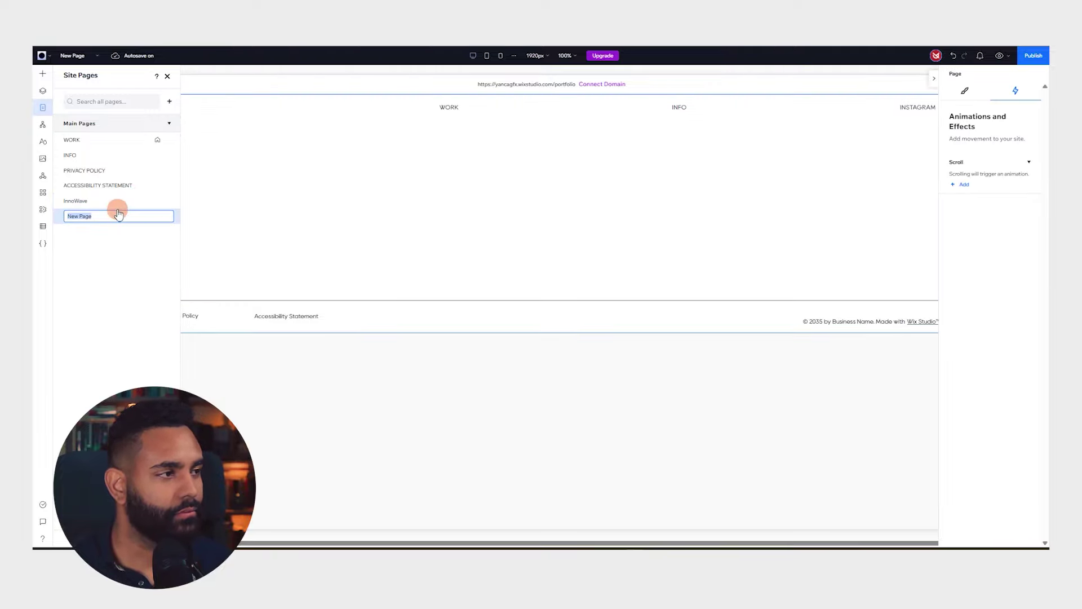
text(EnviroEssence)
click(169, 100)
click(195, 129)
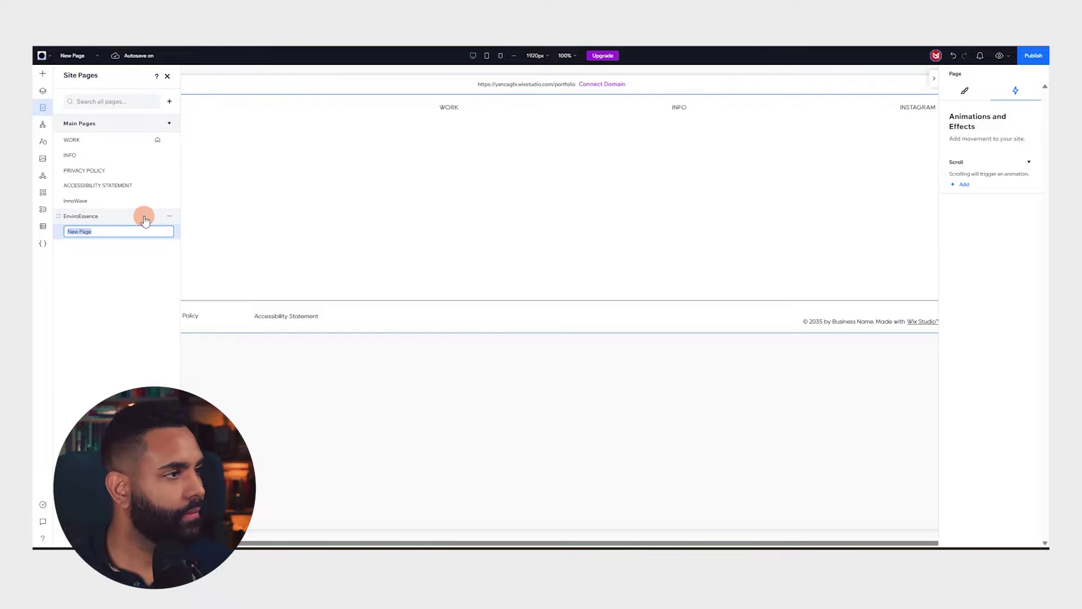
text(Powerhouse Wellness)
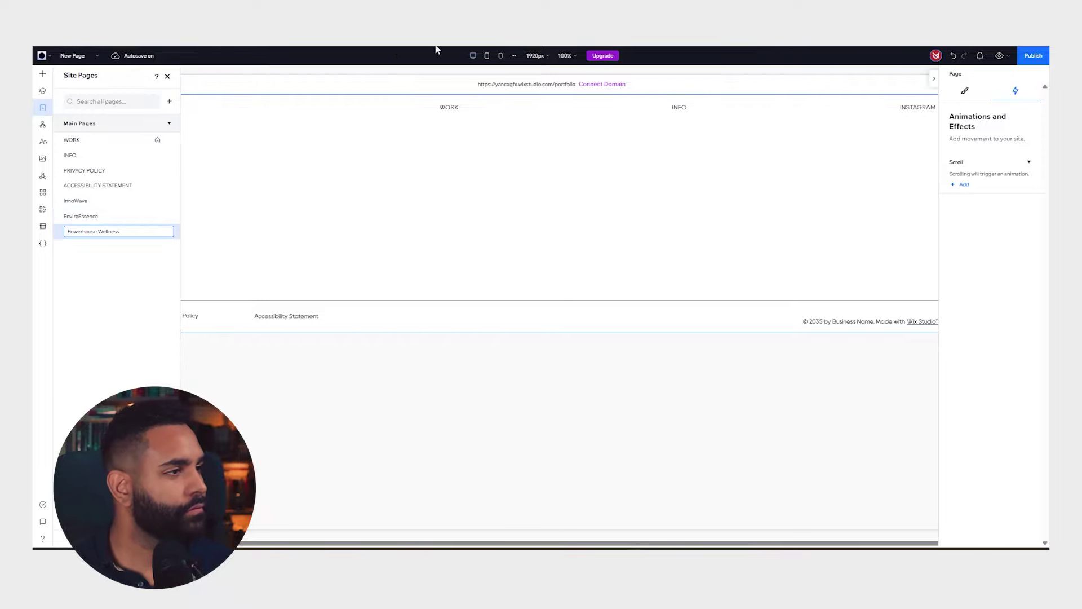
Add three more blank pages, naming them Sovereign Clothing, Stratos Finance and Turbo Tacos
click(169, 101)
click(191, 127)
text(Sovere)
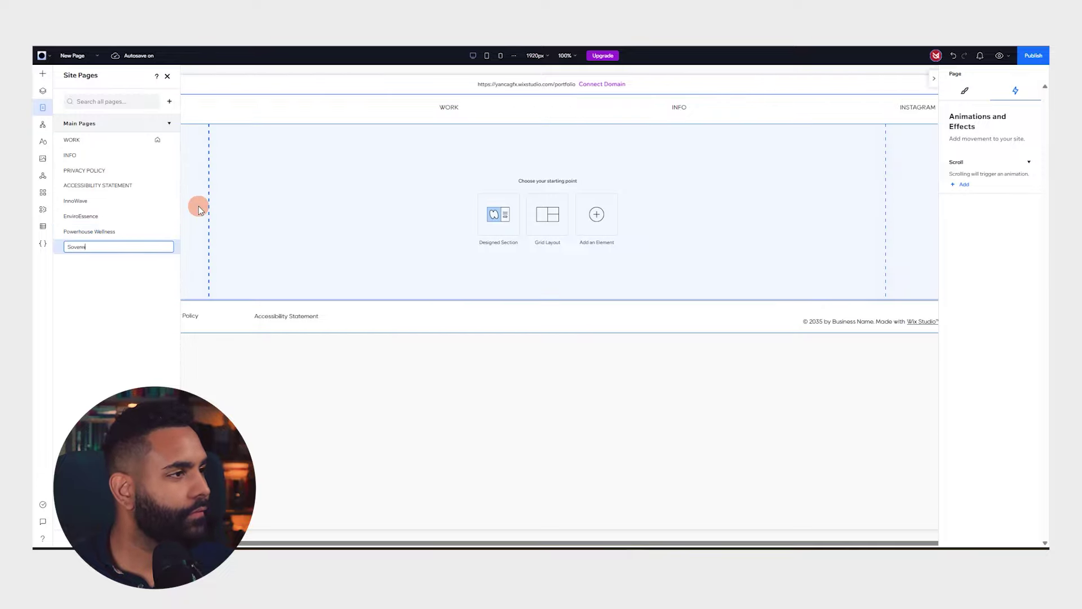
text(ign Clothing)
click(169, 101)
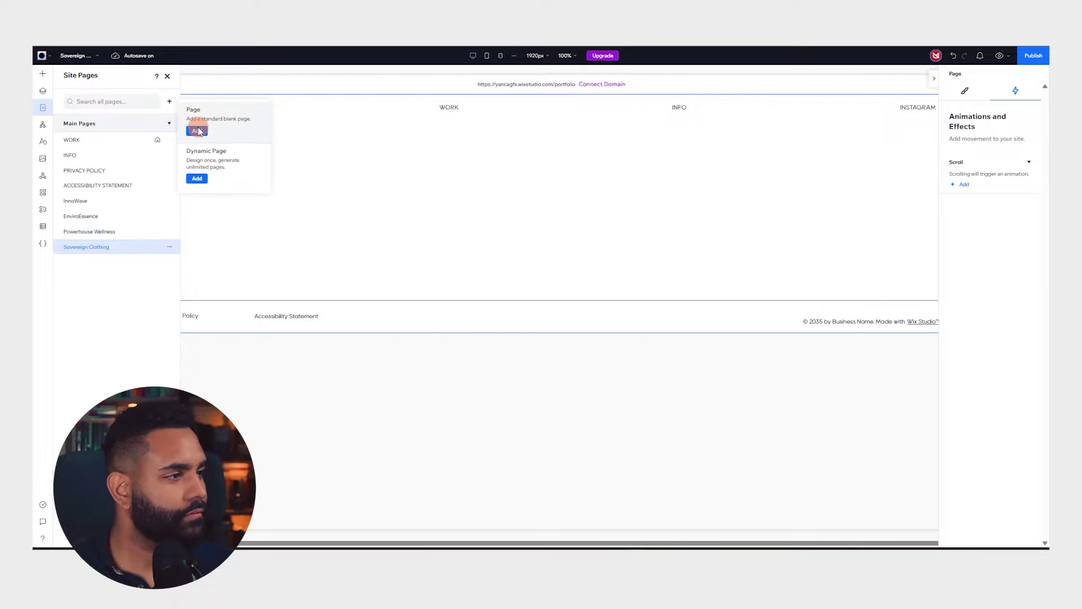
click(191, 127)
text(Stratos Finance)
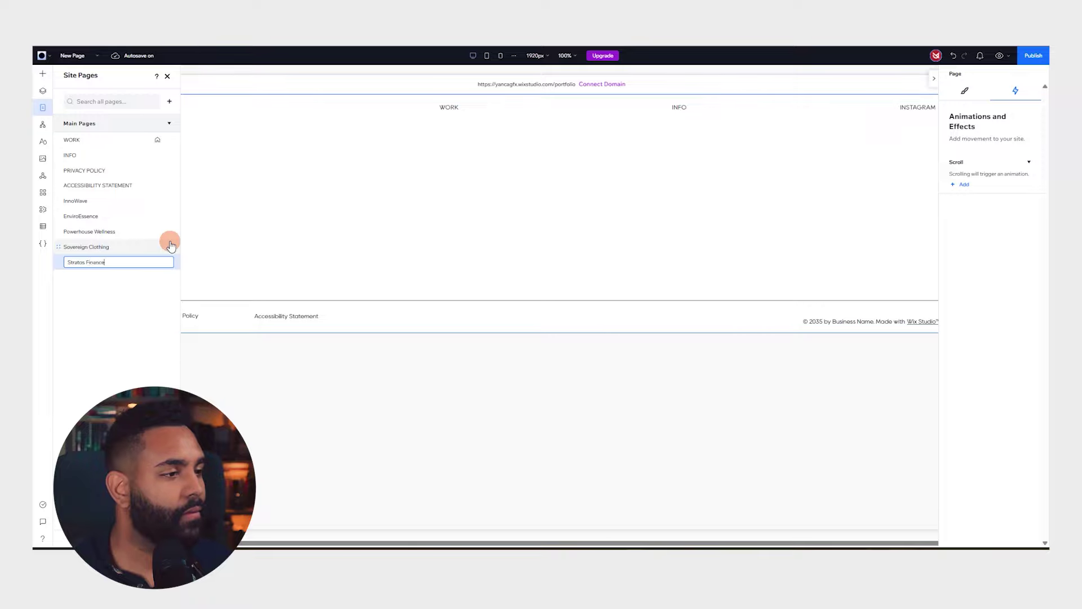
click(169, 101)
click(192, 128)
text(Turbo Tacos)
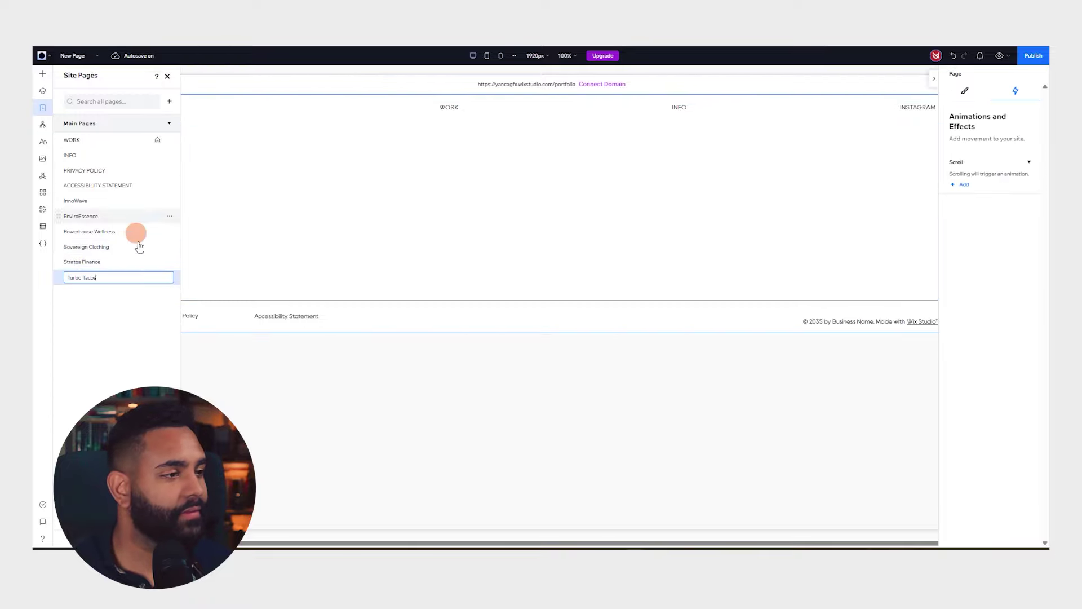
key(Return)
Try the HELLO welcome designed section on the InnoWave page, then undo it
click(495, 215)
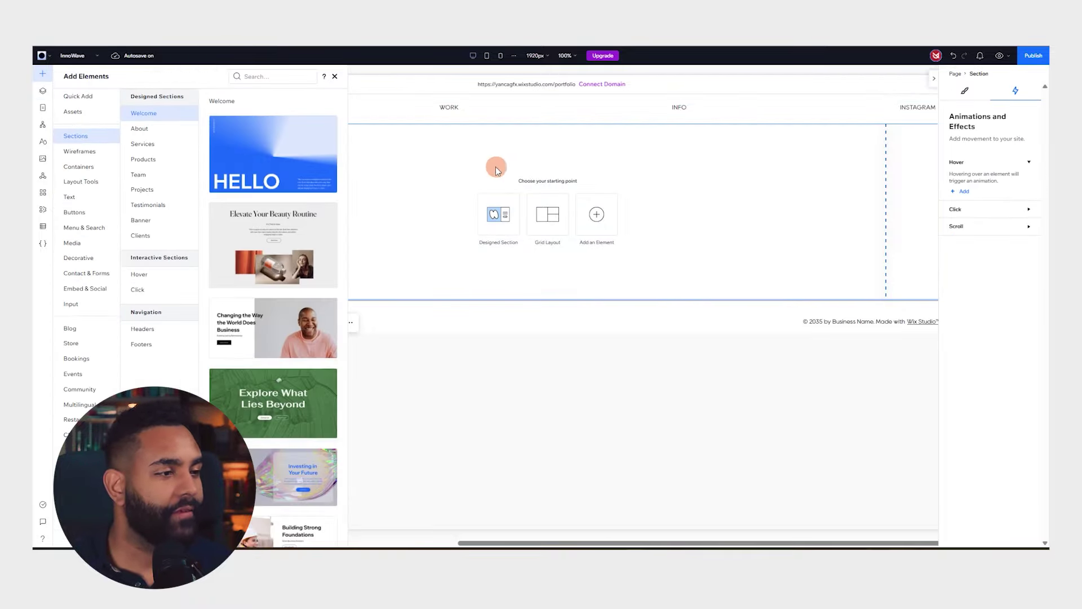
drag(448, 189, 448, 189)
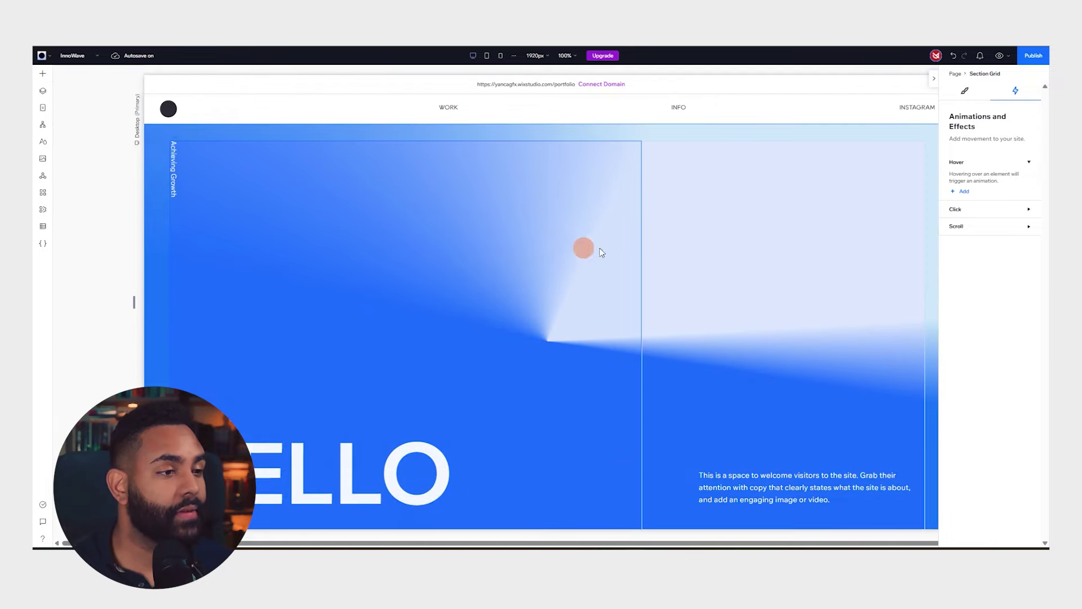
click(725, 250)
click(566, 238)
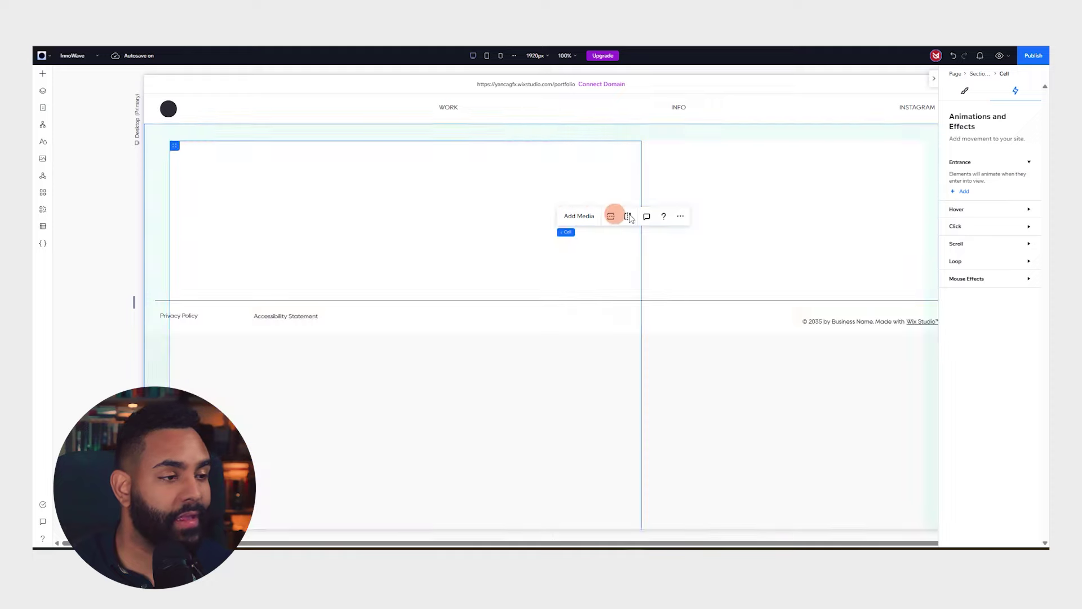
key(ctrl+z)
Place the gradient 'Hey, I'm Anna' welcome section and delete its headline text
click(482, 209)
scroll(303, 179, down, 5)
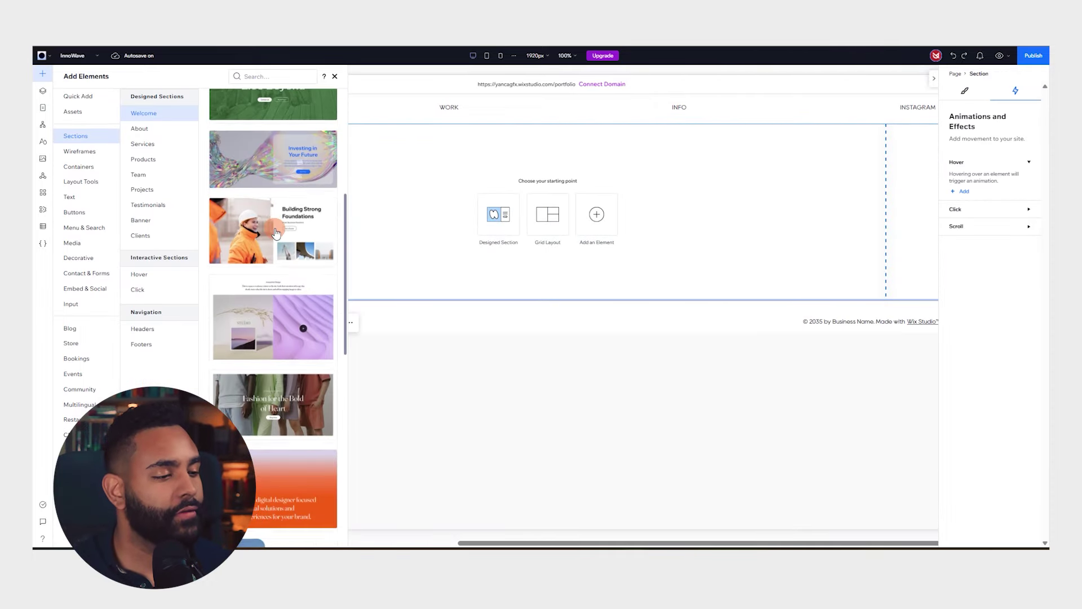
scroll(333, 212, up, 2)
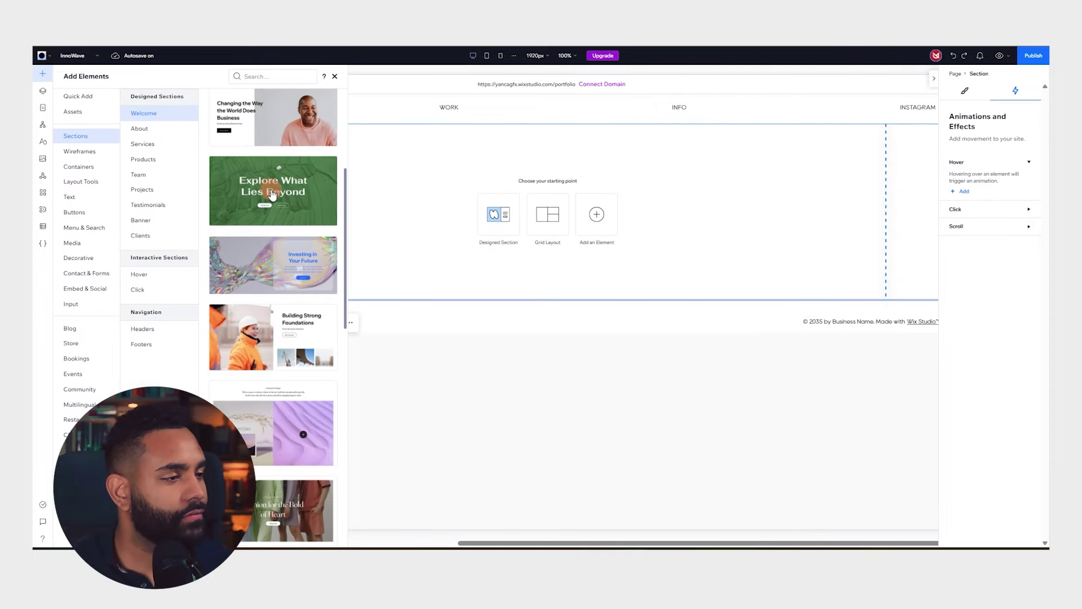
scroll(272, 194, down, 5)
drag(287, 142, 395, 186)
click(482, 469)
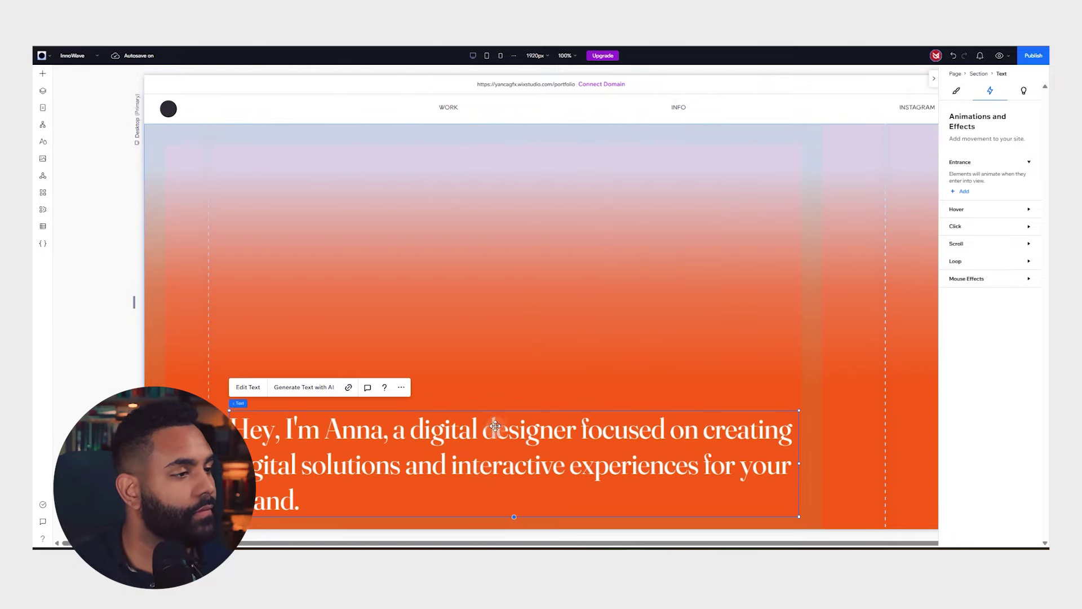
key(Delete)
Select the whole orange gradient section
click(377, 233)
click(414, 275)
scroll(479, 329, down, 1)
click(406, 322)
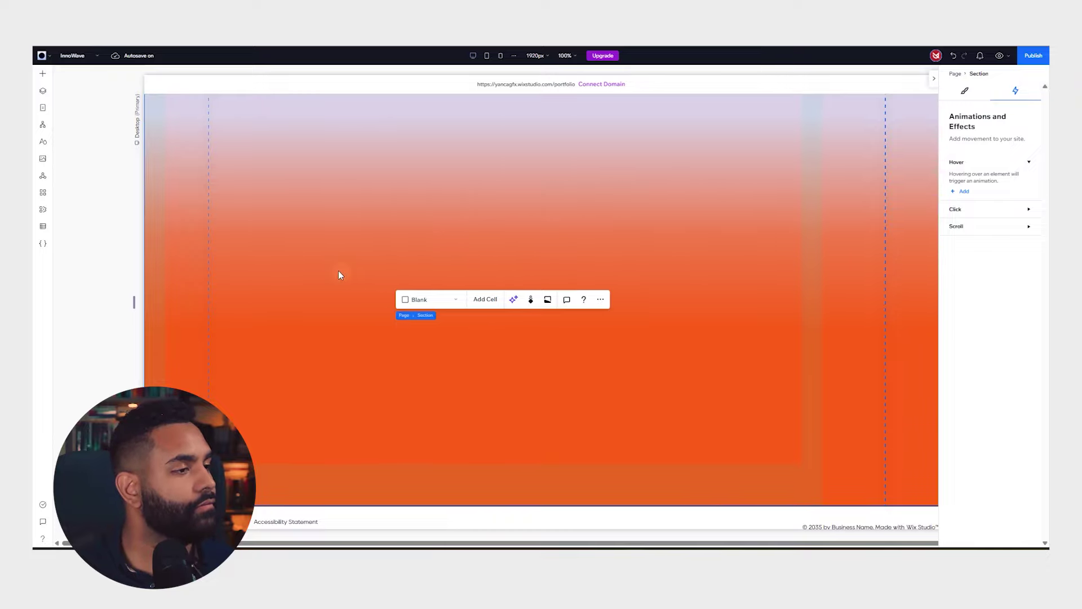
scroll(388, 296, up, 1)
click(330, 248)
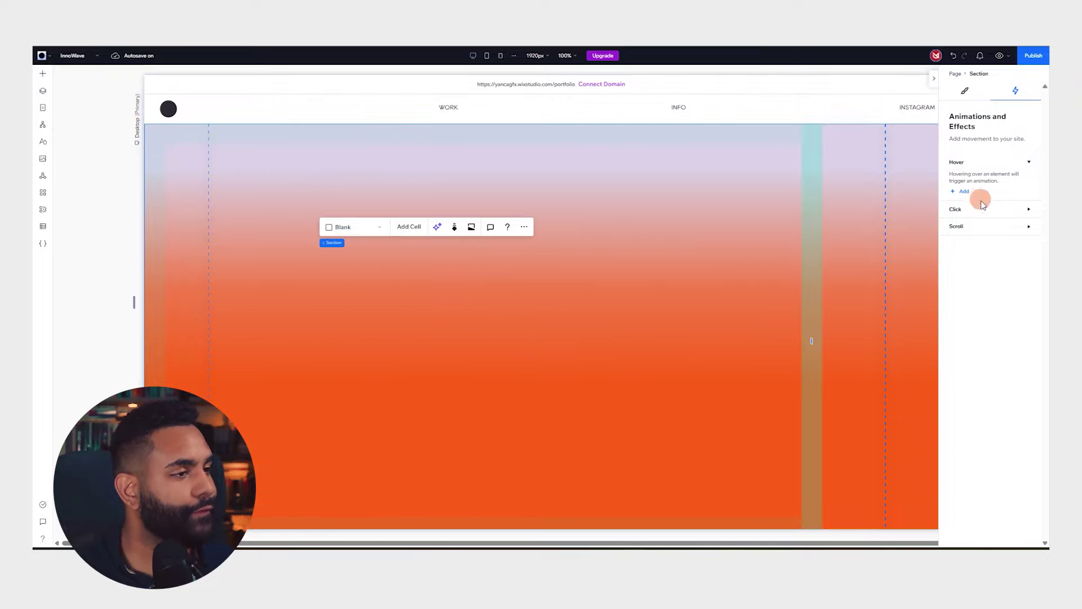
Set Innowave_Logos.png from the Portfolio Files board as the section background
click(961, 93)
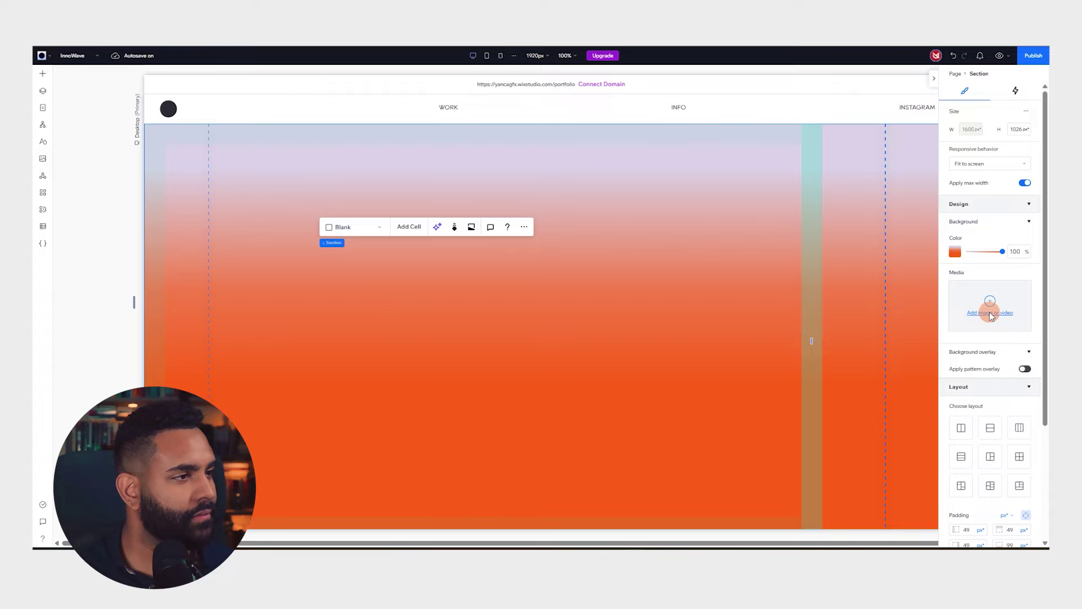
click(992, 301)
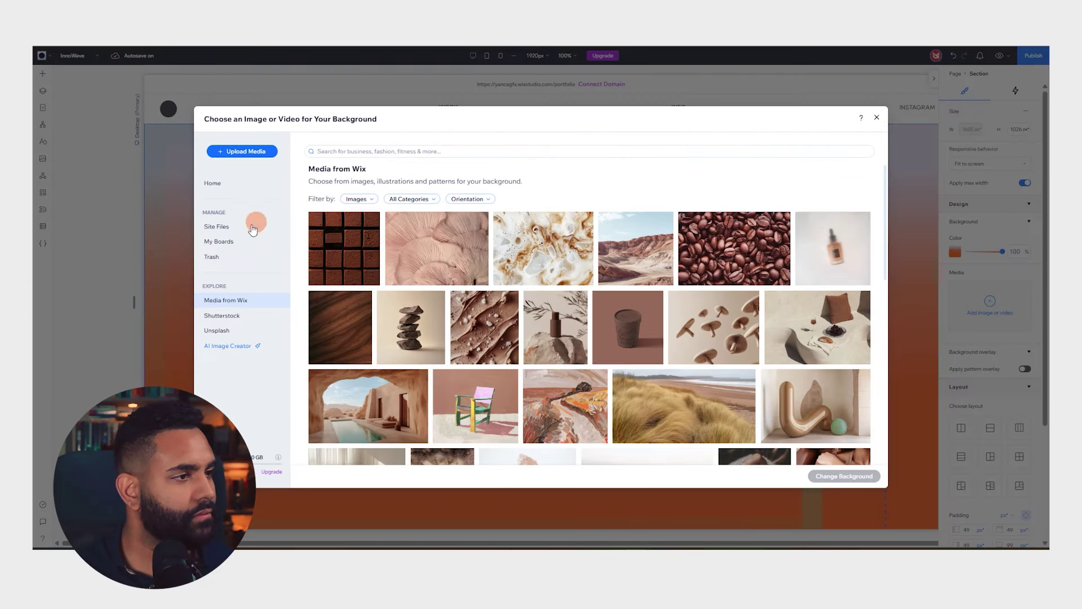
click(516, 256)
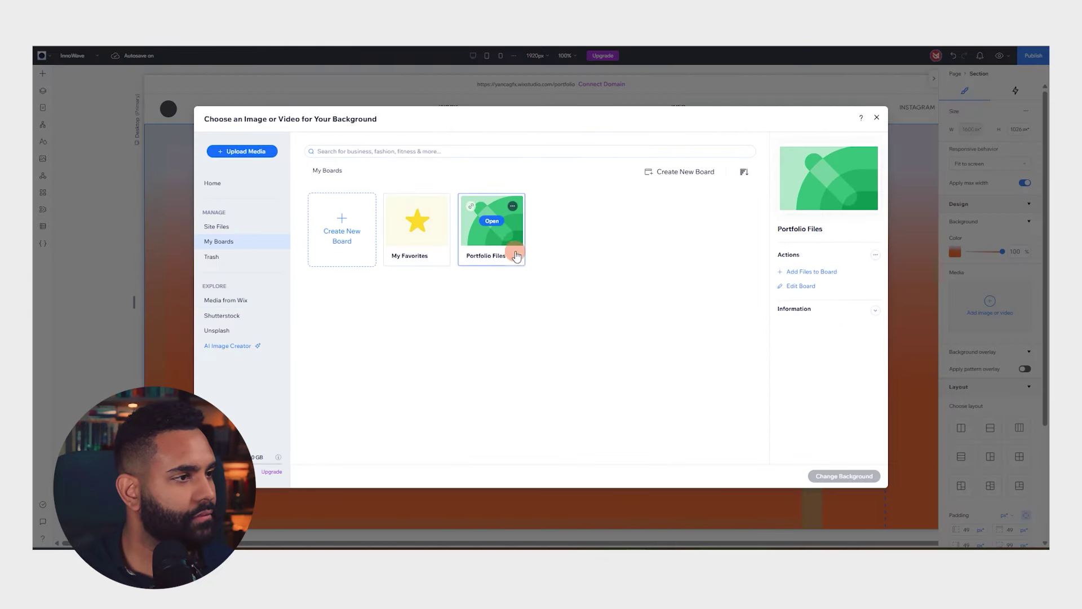
click(492, 220)
click(340, 225)
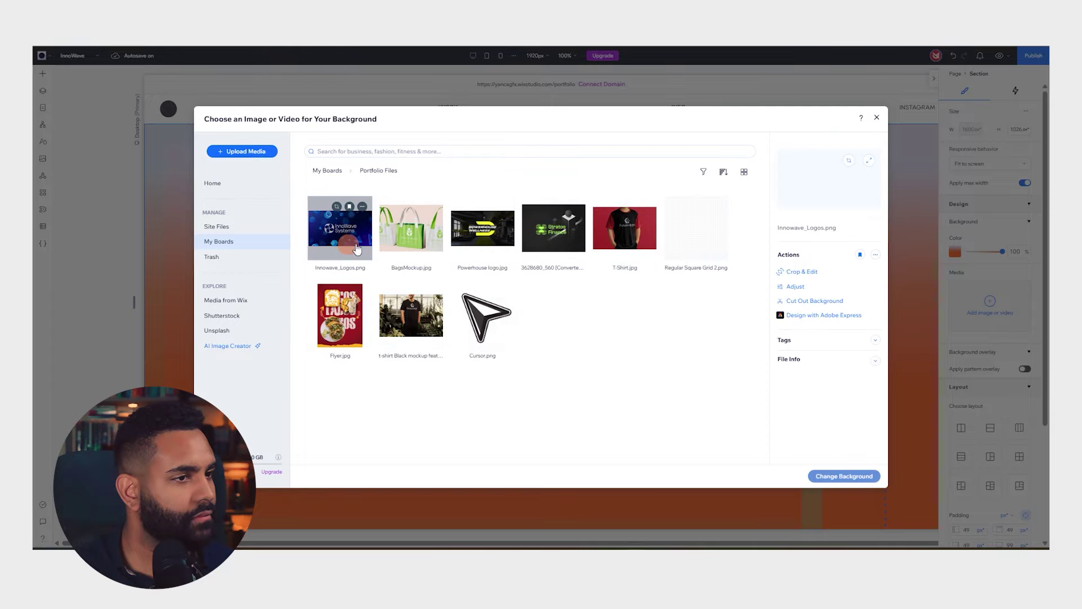
click(873, 471)
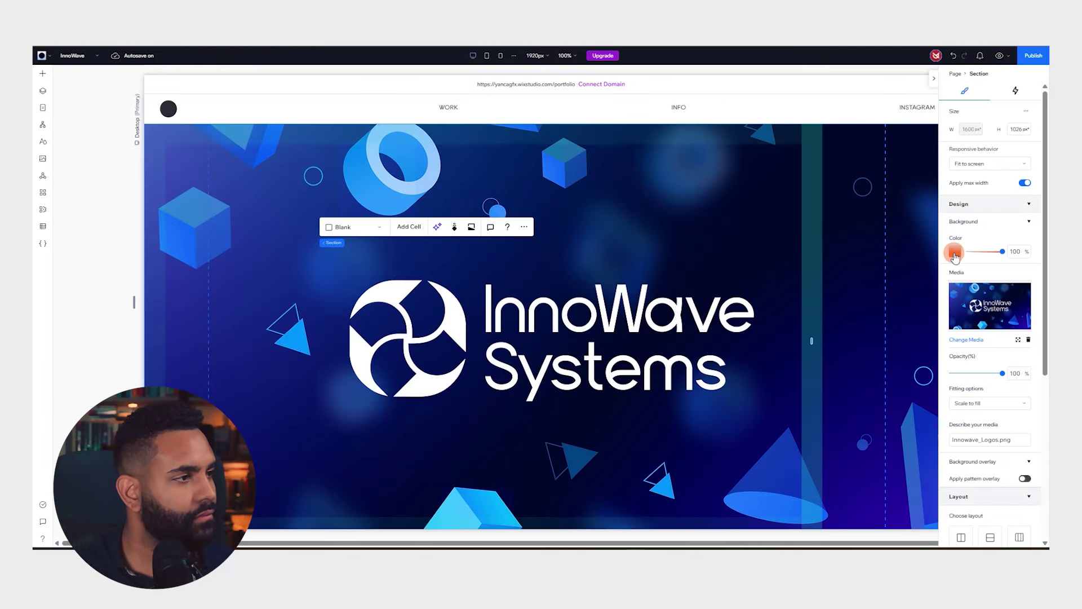
Check the section's background colour options and bring up the site page list
click(955, 252)
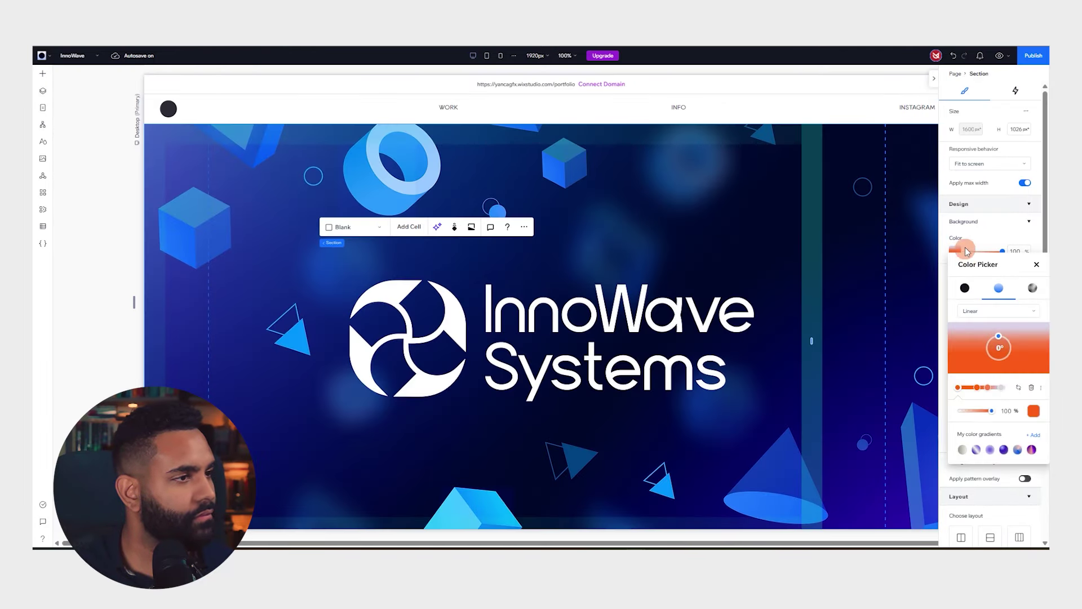
click(983, 239)
scroll(869, 257, down, 1)
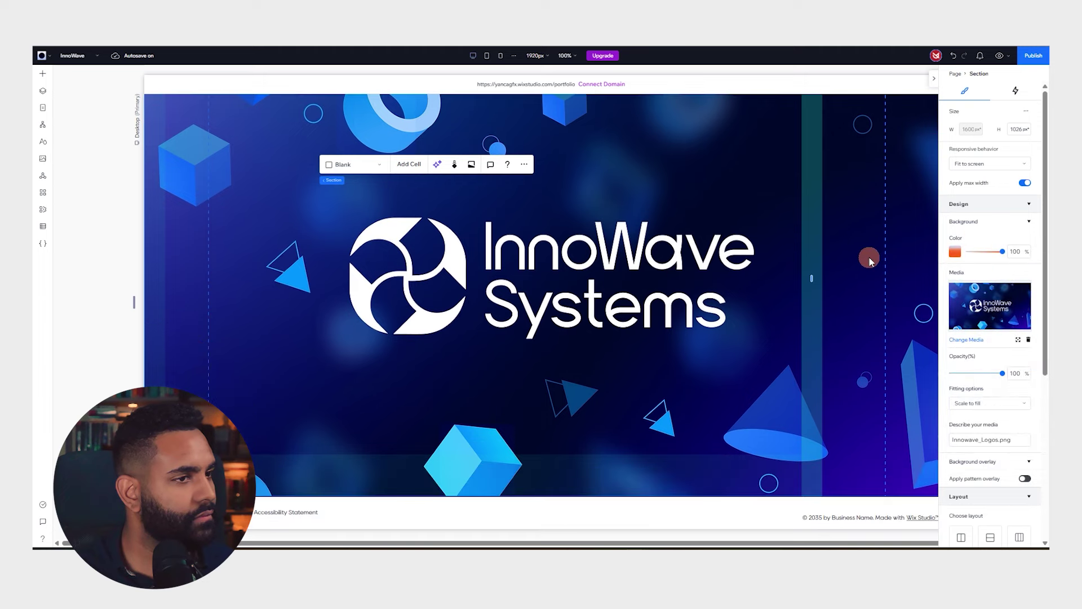
scroll(524, 305, up, 1)
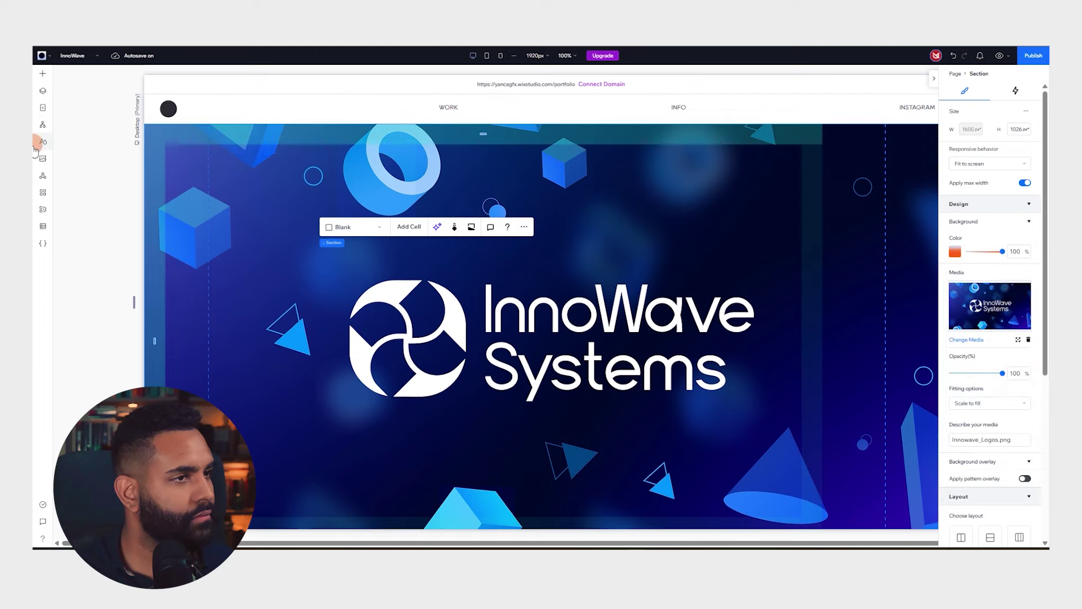
click(40, 109)
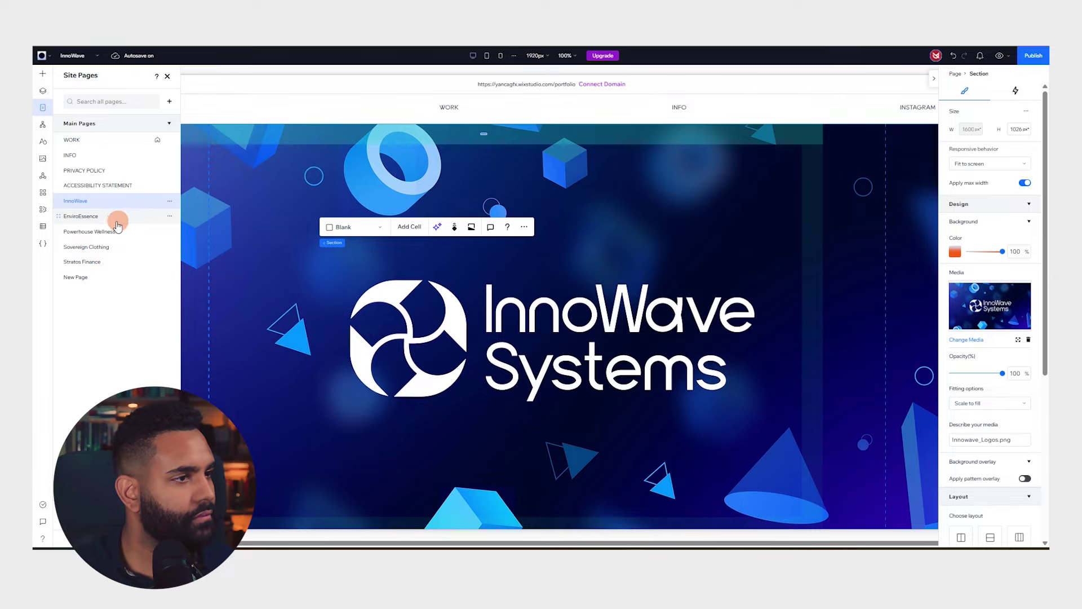
On the EnviroEssence page, delete the headline and set BagsMockup as the section background
click(117, 218)
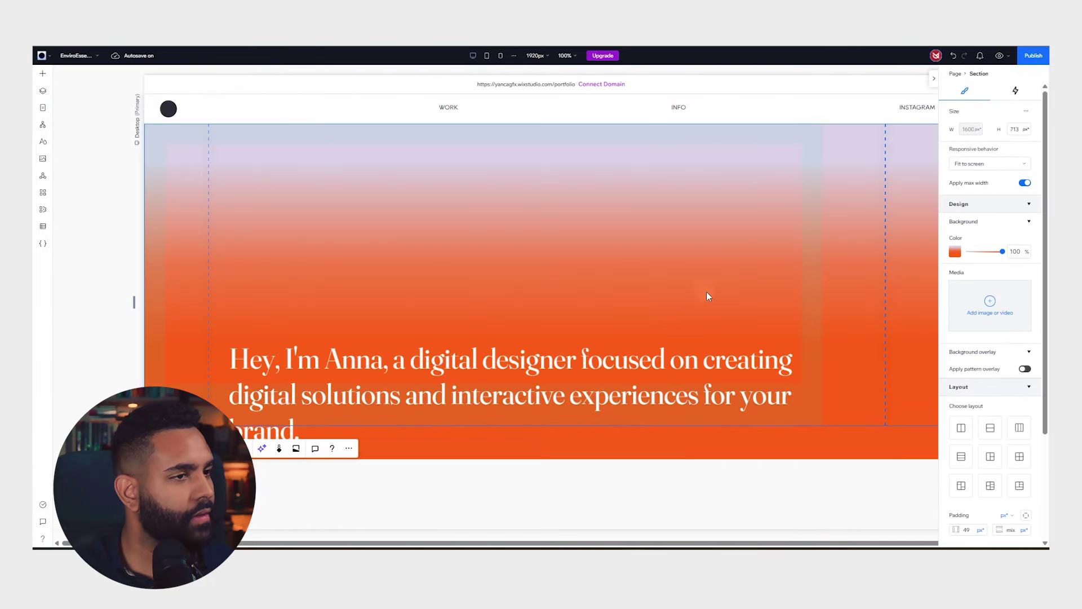
click(646, 435)
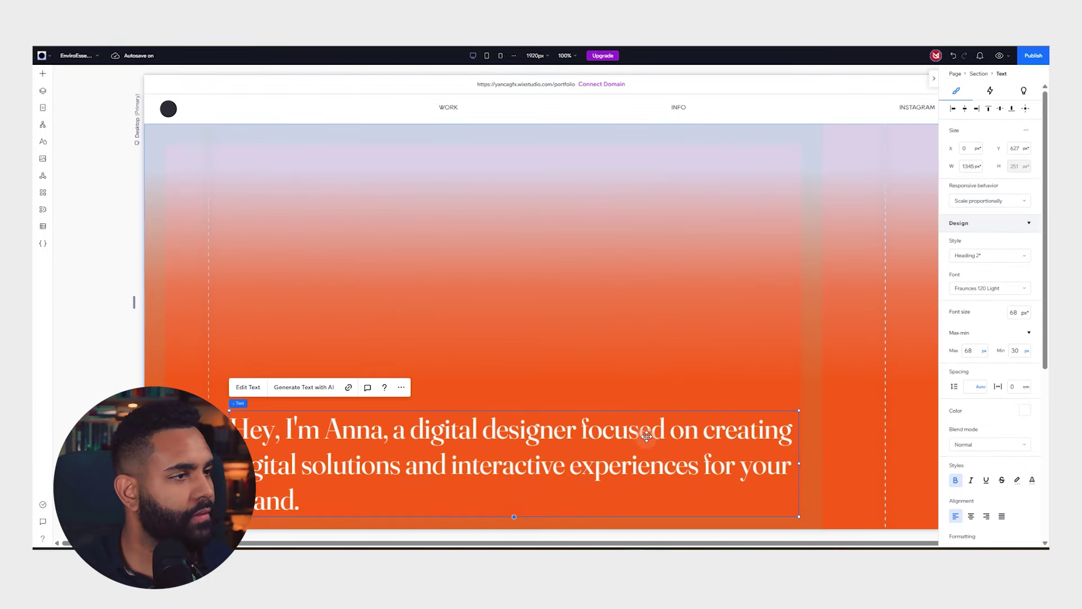
key(Delete)
click(708, 209)
click(740, 314)
click(990, 306)
click(219, 242)
double_click(492, 220)
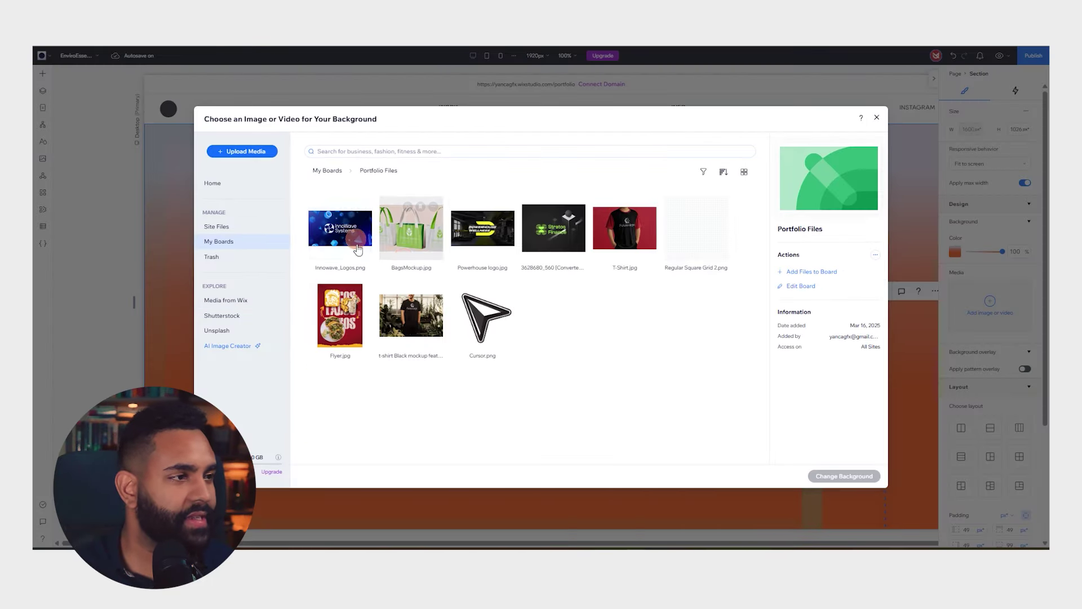
double_click(408, 228)
On the Powerhouse Wellness page, add the gradient Anna welcome section and remove its headline
click(42, 107)
click(89, 231)
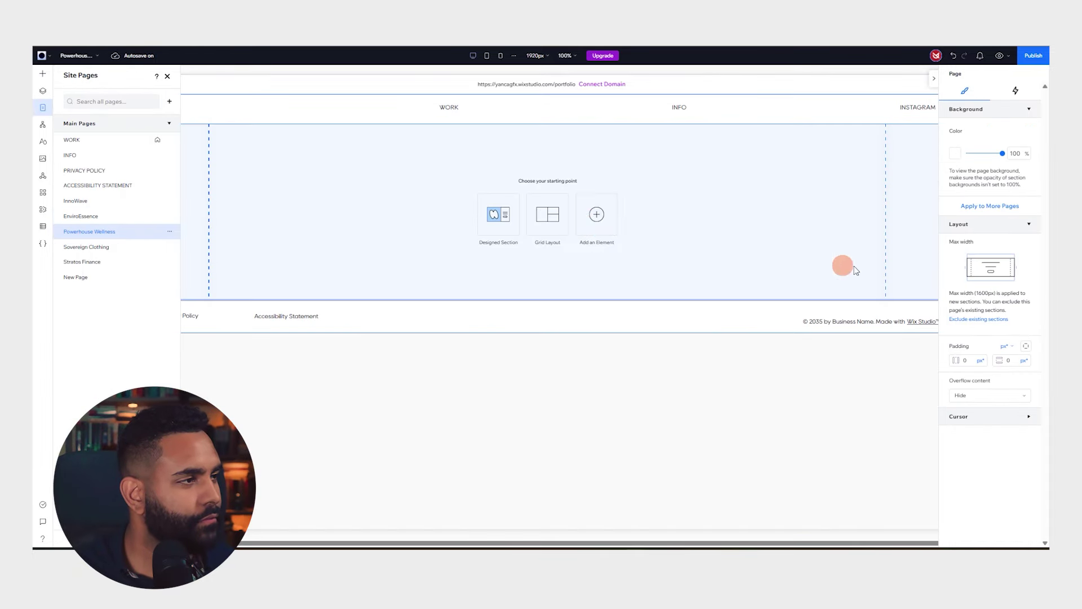
click(810, 261)
click(499, 217)
scroll(273, 331, down, 5)
click(293, 506)
click(754, 207)
key(Delete)
click(640, 255)
Set the gym image from Portfolio Files as the Powerhouse Wellness section background
click(990, 306)
click(217, 225)
click(218, 241)
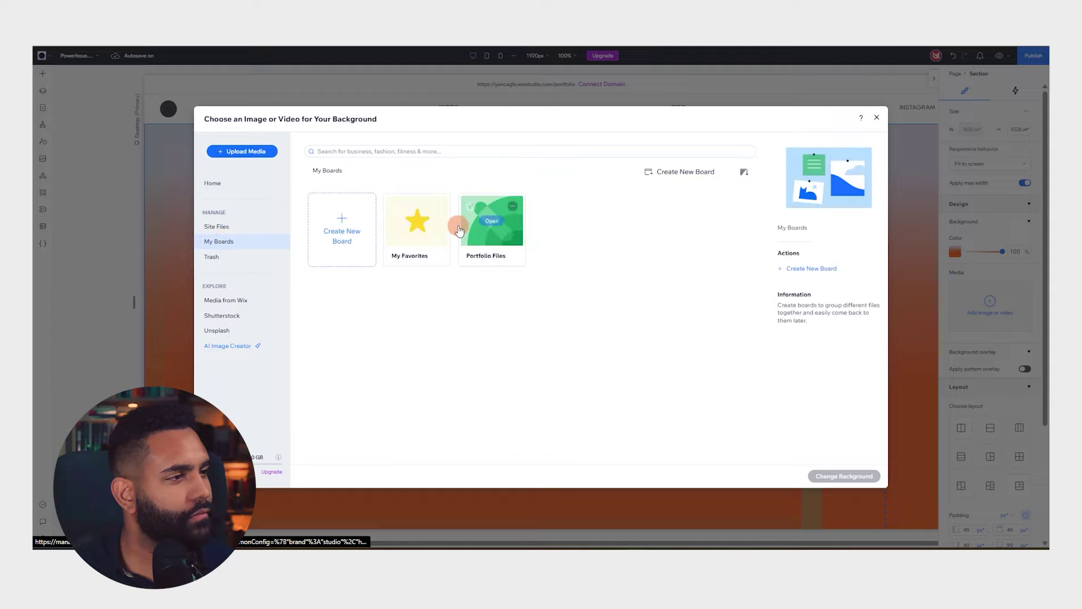
click(461, 228)
double_click(483, 231)
On the Sovereign Clothing page, add the orange gradient intro section and delete its heading
click(43, 108)
click(86, 247)
click(504, 225)
scroll(293, 388, down, 10)
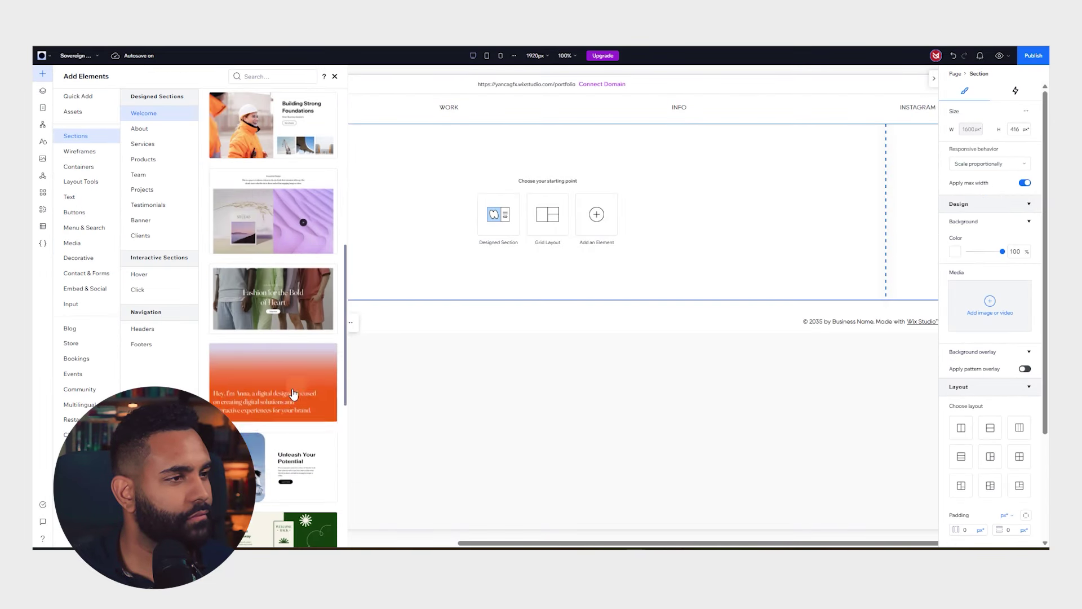
click(295, 394)
click(597, 422)
key(Delete)
Set the black t-shirt mockup from Portfolio Files as the section background
click(608, 244)
click(990, 306)
click(216, 226)
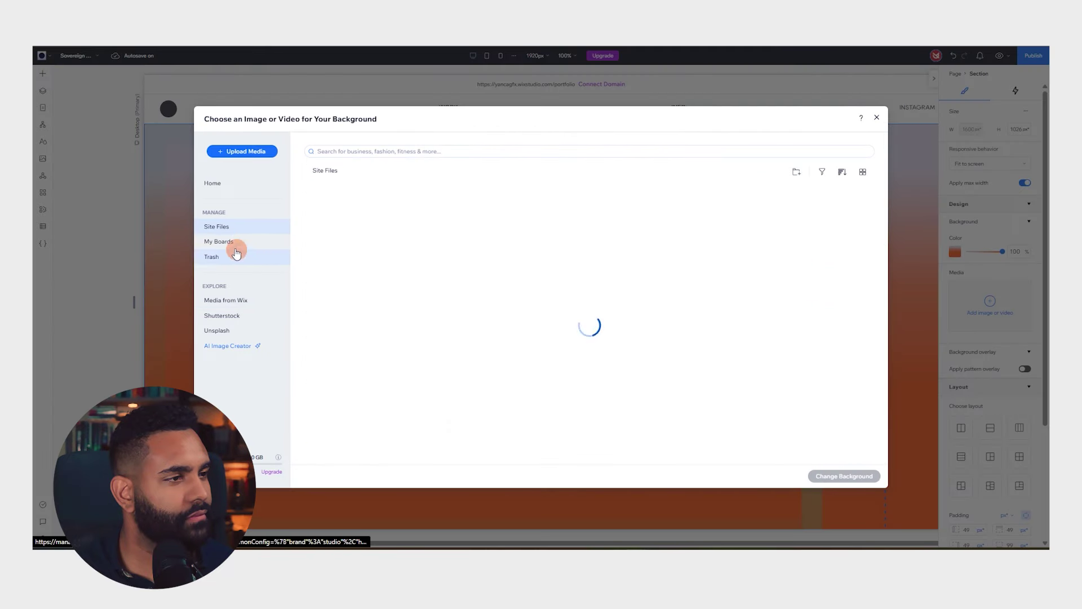
click(223, 241)
click(493, 222)
click(553, 228)
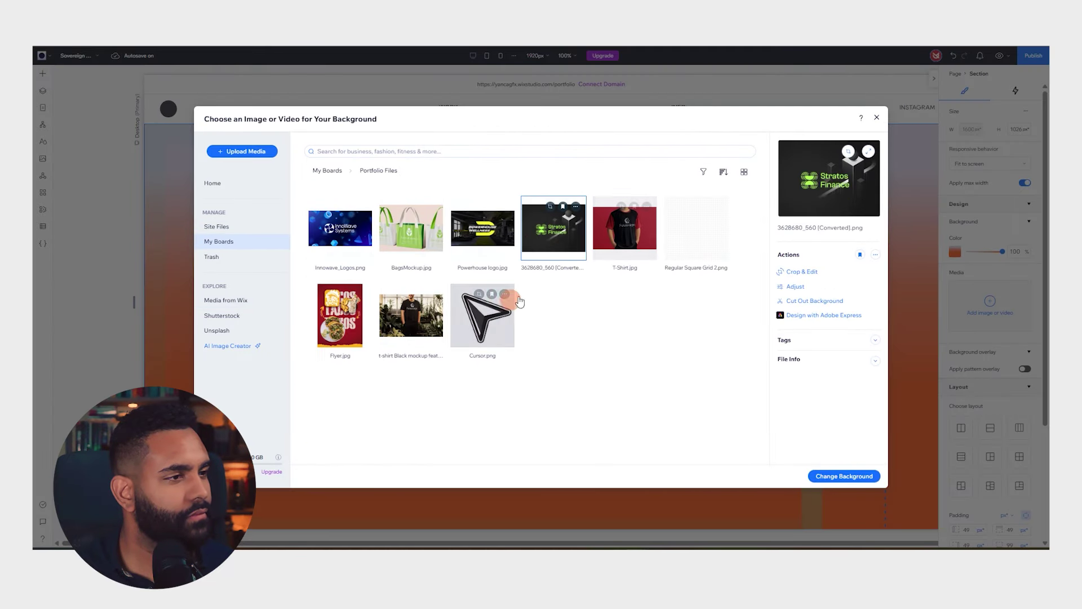
click(411, 315)
click(844, 476)
On the Stratos Finance page, add the orange intro section and delete its heading
click(44, 107)
click(83, 262)
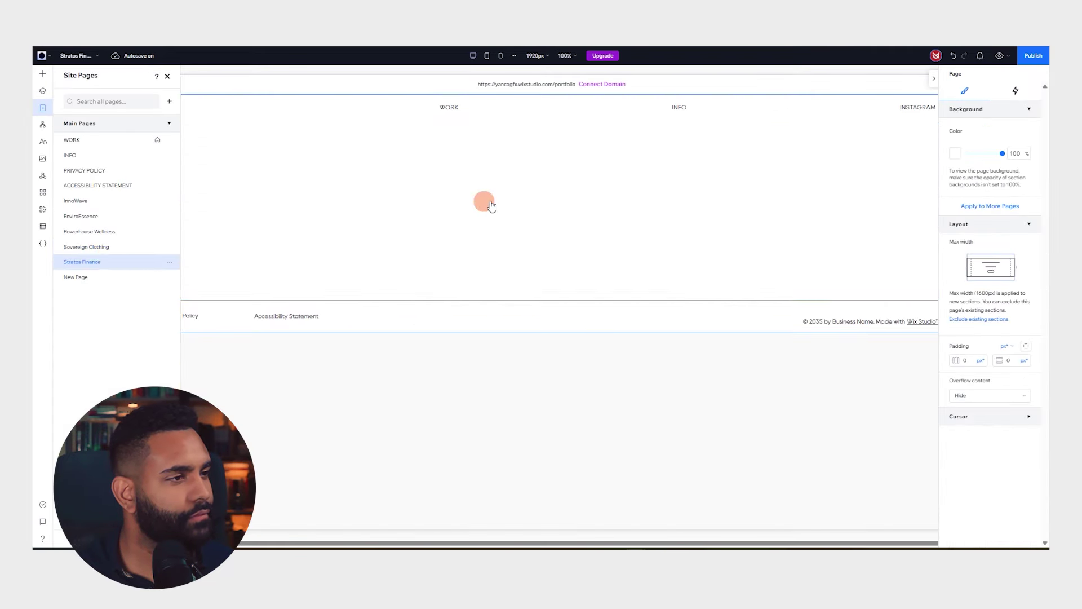
click(494, 219)
scroll(276, 225, down, 5)
drag(276, 223, 417, 237)
click(485, 371)
key(Delete)
Set the Stratos Finance image from Portfolio Files as the section background
click(376, 245)
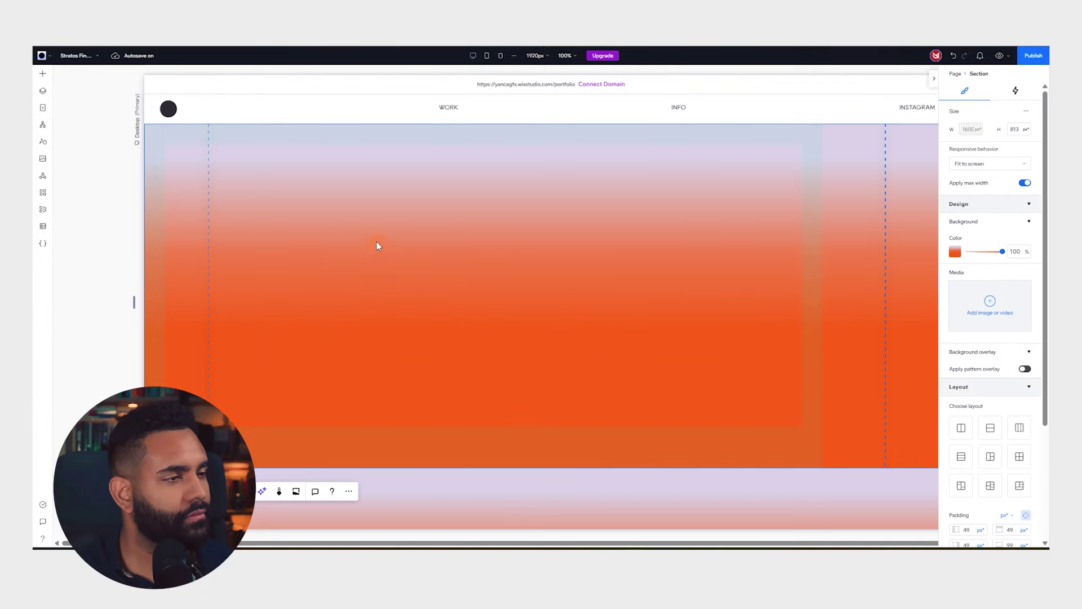
click(984, 312)
click(217, 226)
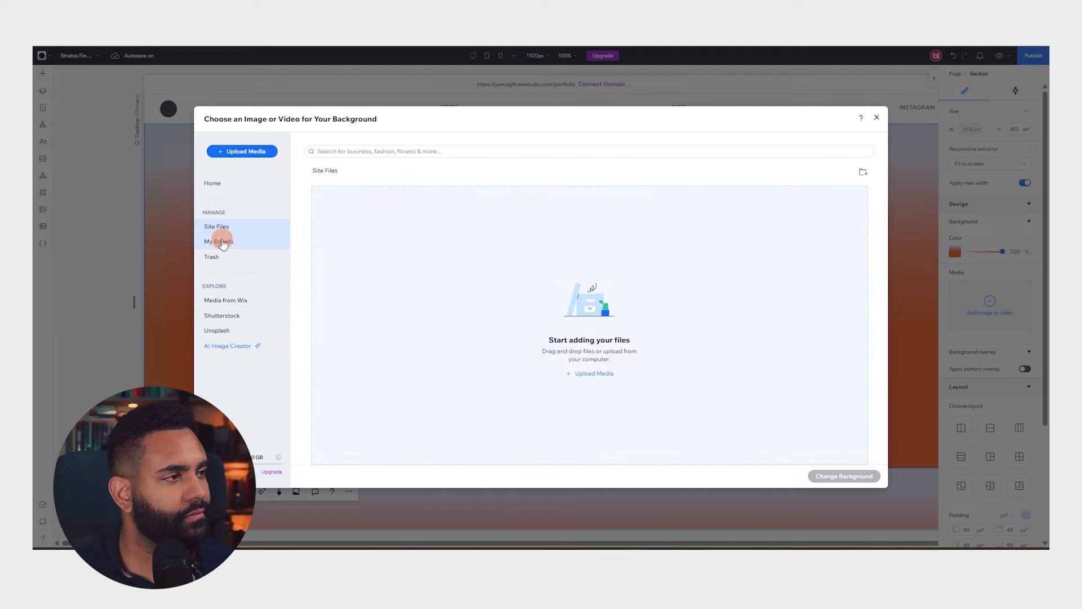
click(223, 241)
click(495, 219)
double_click(552, 239)
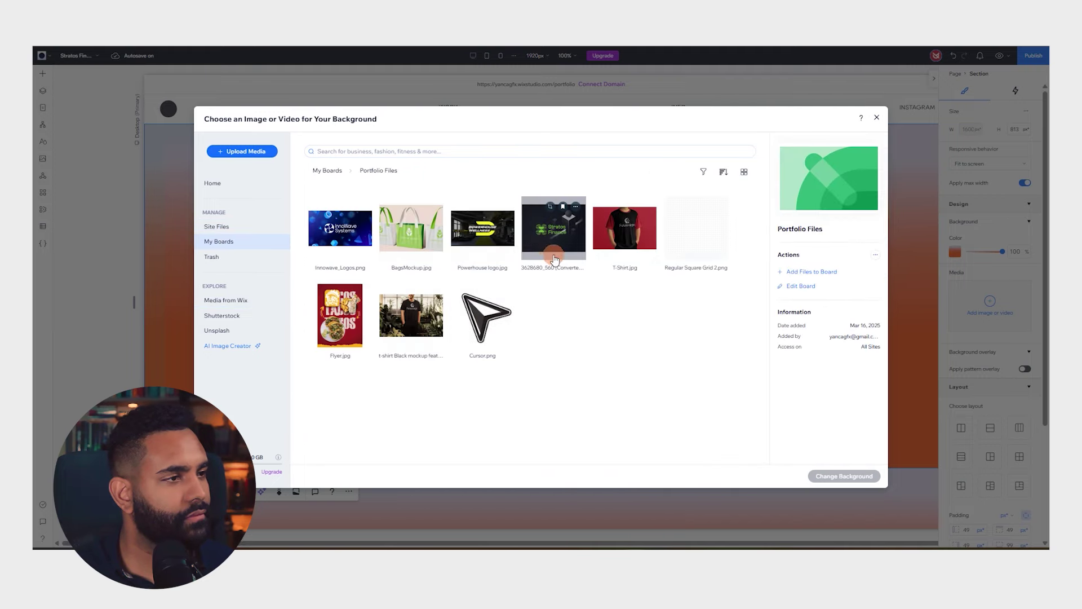
Delete the leftover orange 'Hey, I'm Anna' section below the hero
scroll(343, 293, down, 5)
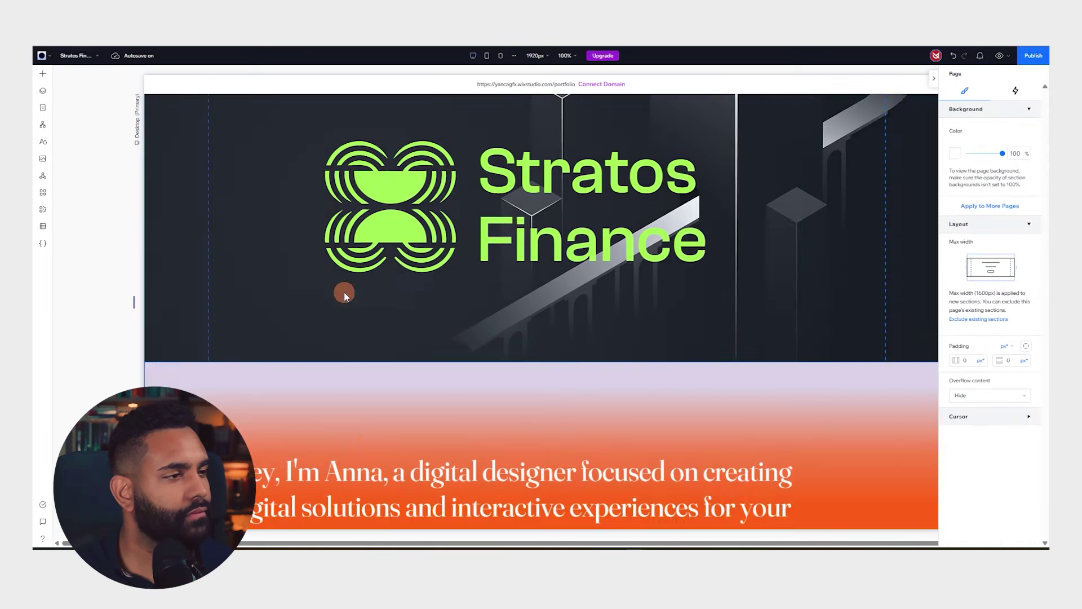
click(395, 364)
key(Delete)
click(473, 316)
key(Delete)
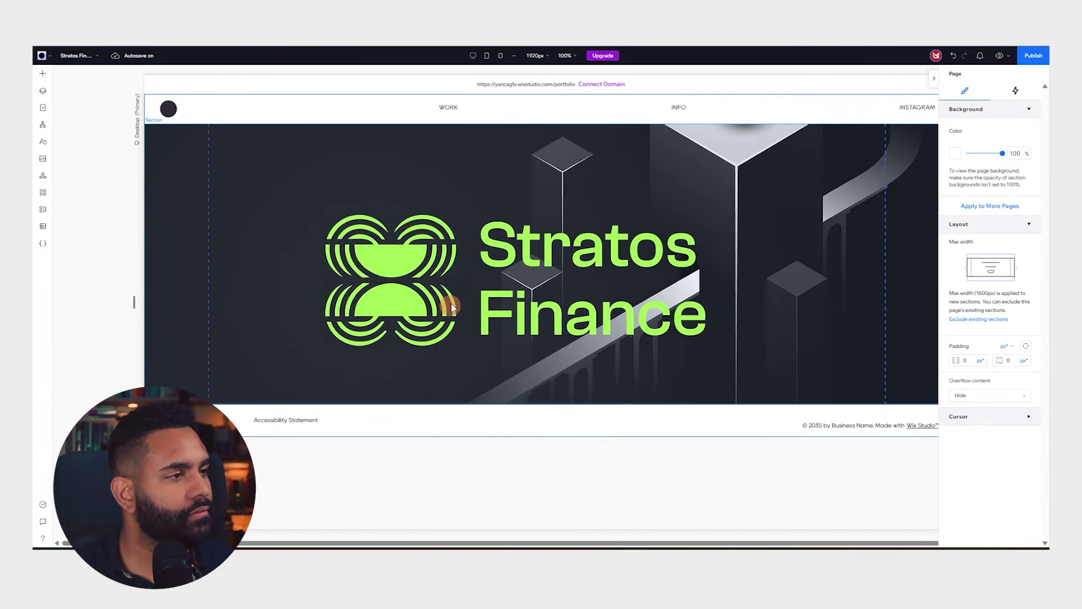
click(42, 107)
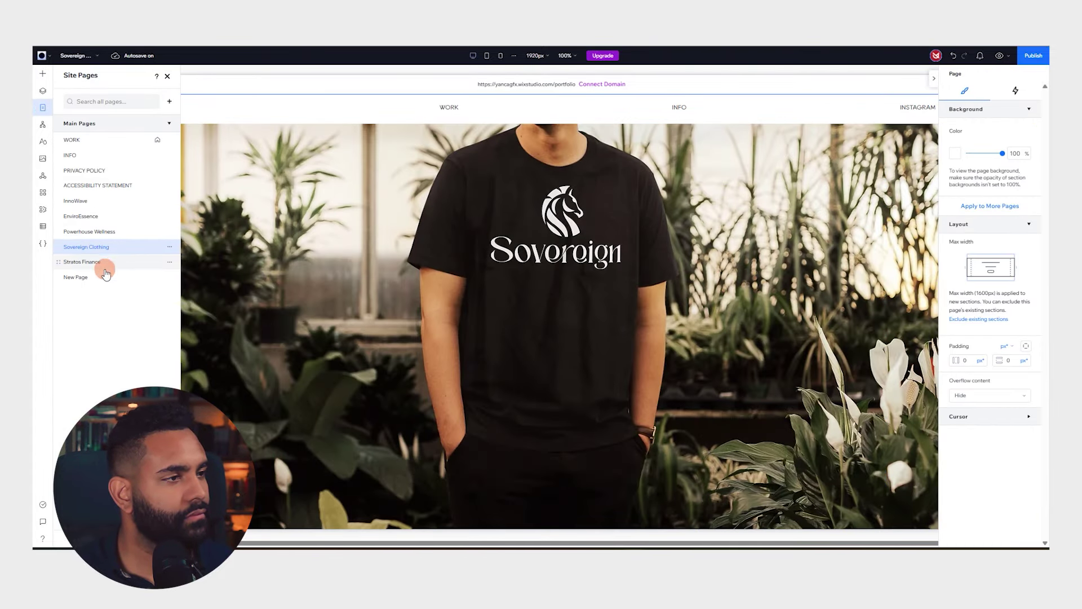
Add the orange intro designed section to New Page
click(164, 277)
click(496, 213)
scroll(282, 350, down, 4)
click(273, 278)
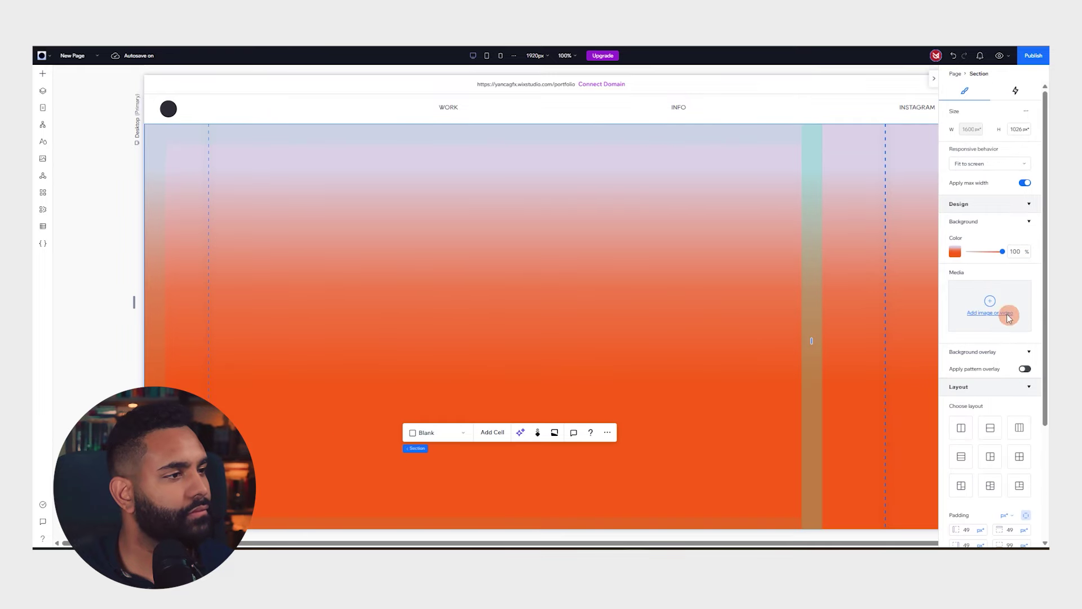
Set Flyer.jpg from Portfolio Files as the background and reposition it on the logo
click(1006, 314)
click(220, 245)
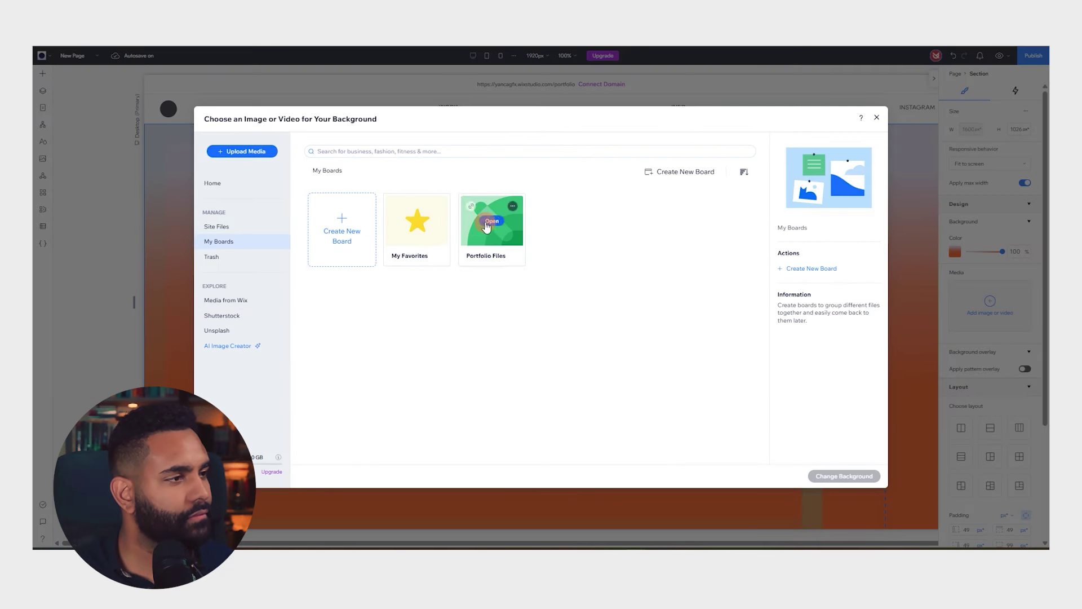
double_click(491, 226)
click(349, 294)
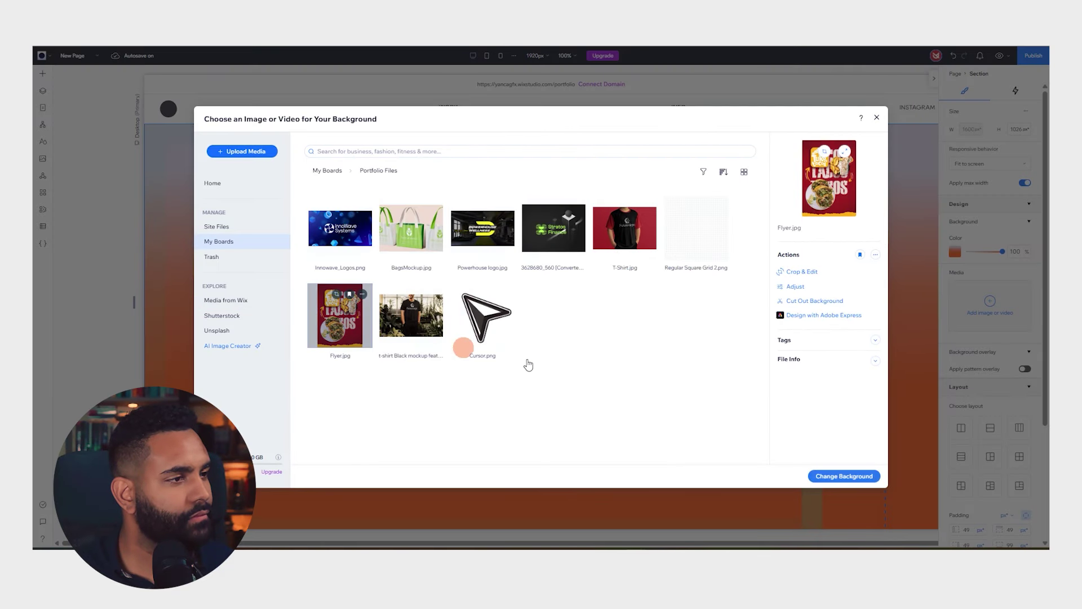
click(843, 476)
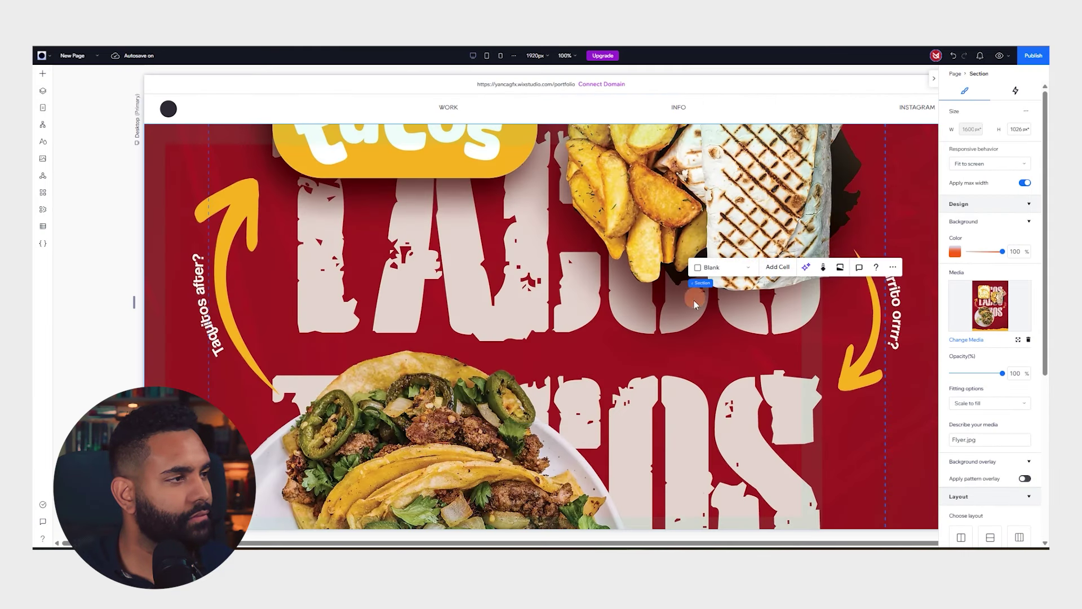
click(816, 296)
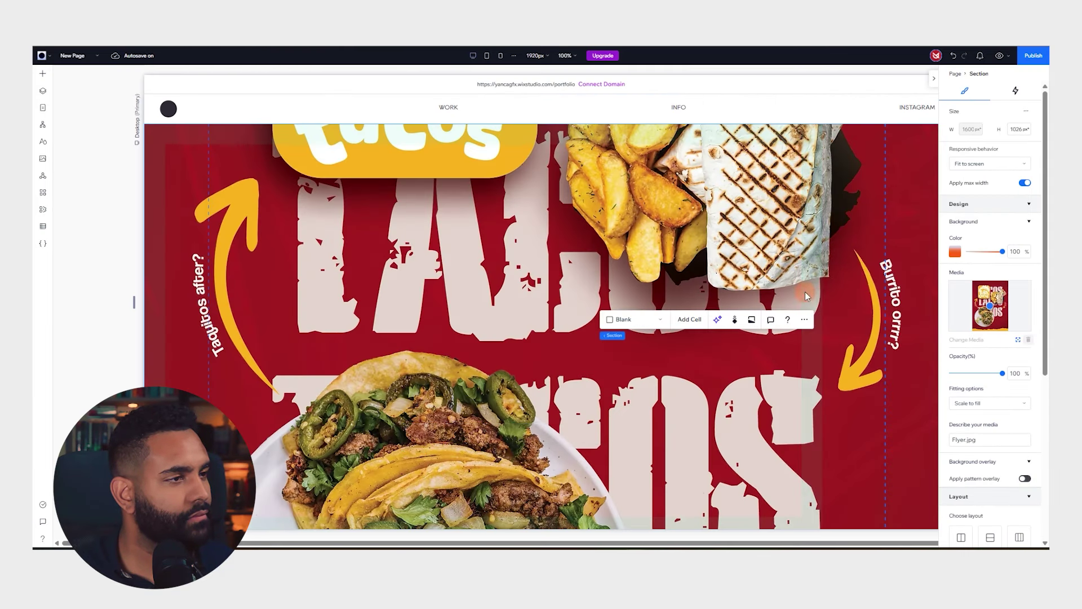
click(986, 294)
Finish framing the flyer, rename the WORK page to HOME, and scroll to its project grid
click(990, 297)
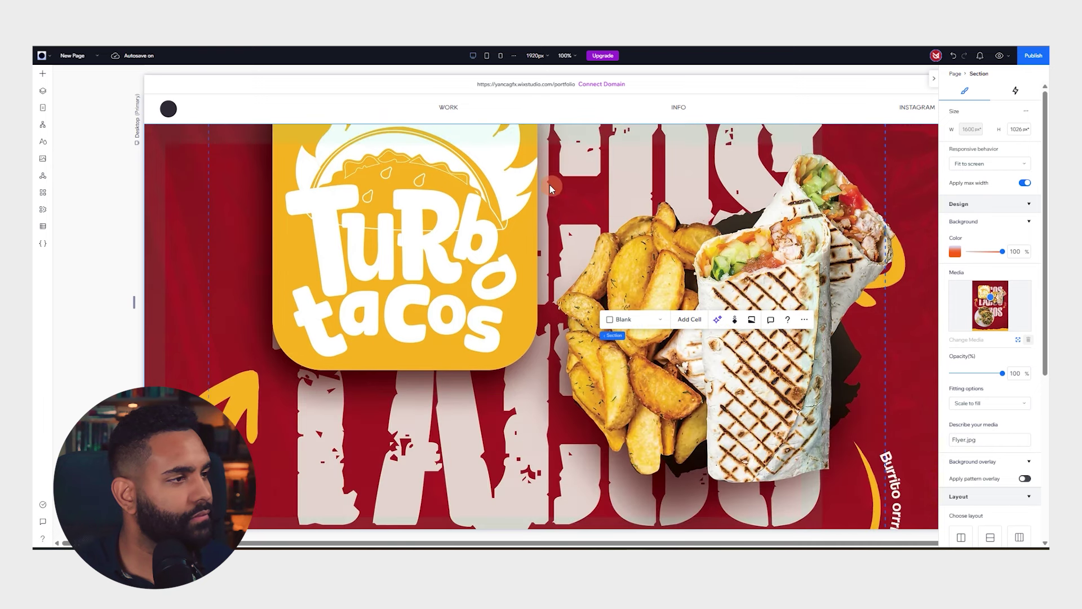
click(43, 108)
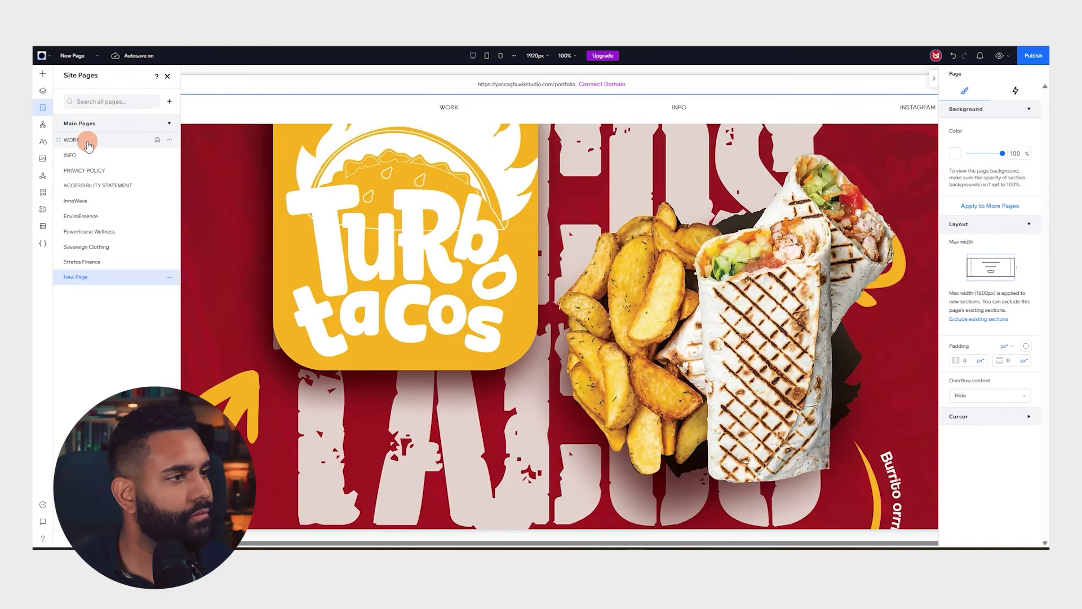
click(88, 146)
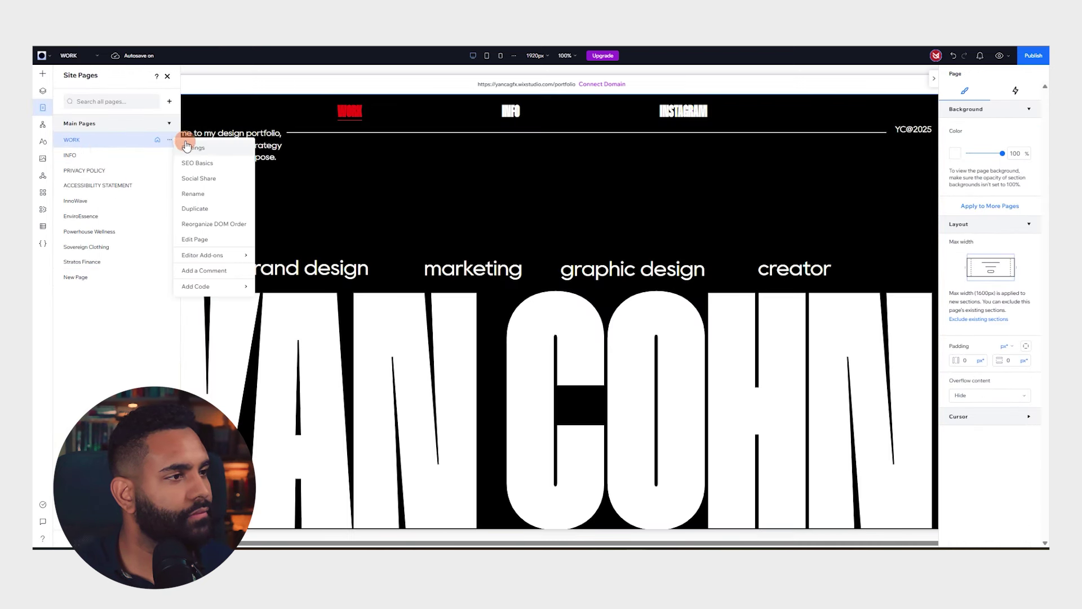
click(107, 320)
scroll(494, 201, down, 4)
scroll(494, 202, up, 4)
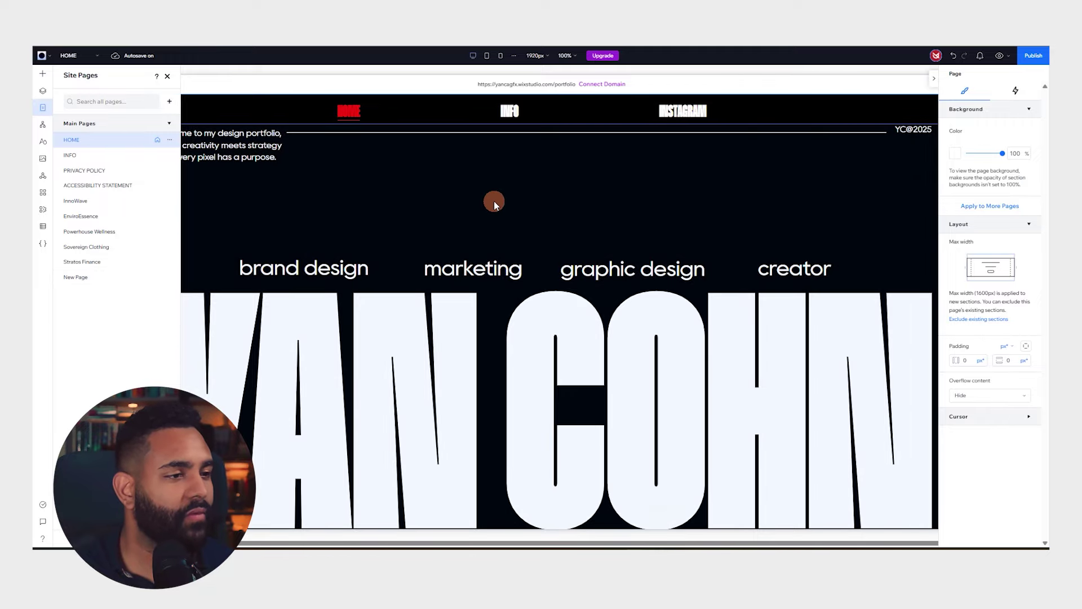
click(168, 77)
scroll(500, 234, down, 15)
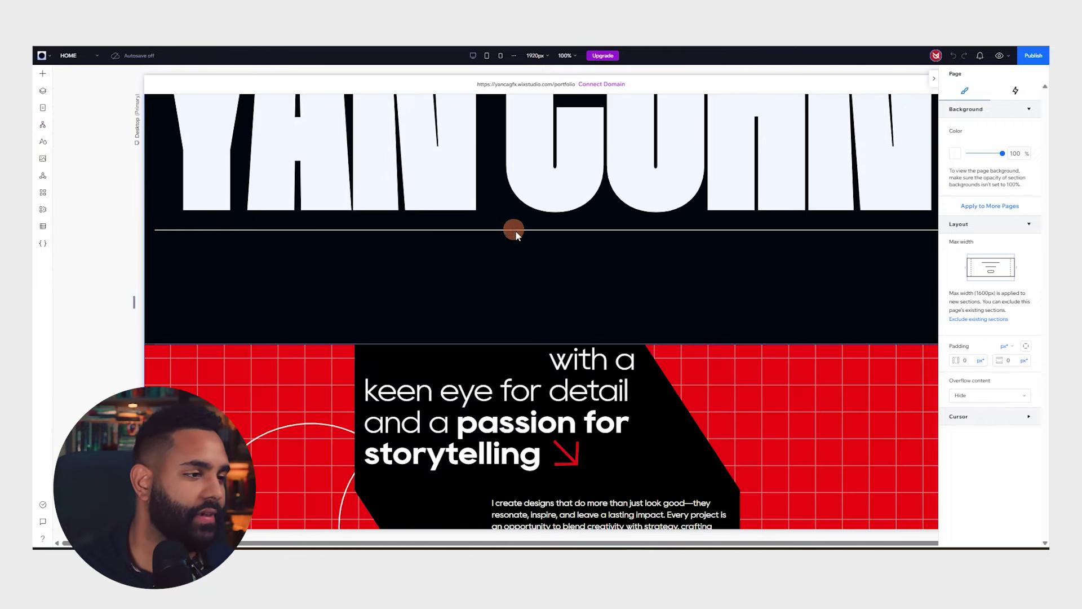
Link the InnoWave, EnviroEssence and Powerhouse Wellness project images to their client pages
scroll(556, 194, up, 4)
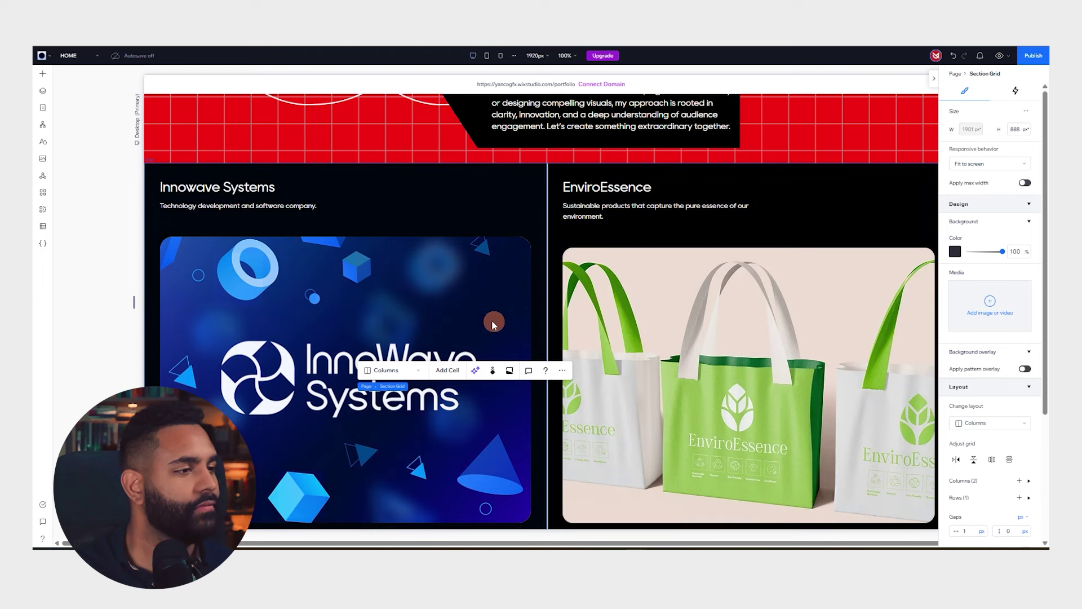
click(454, 302)
click(442, 305)
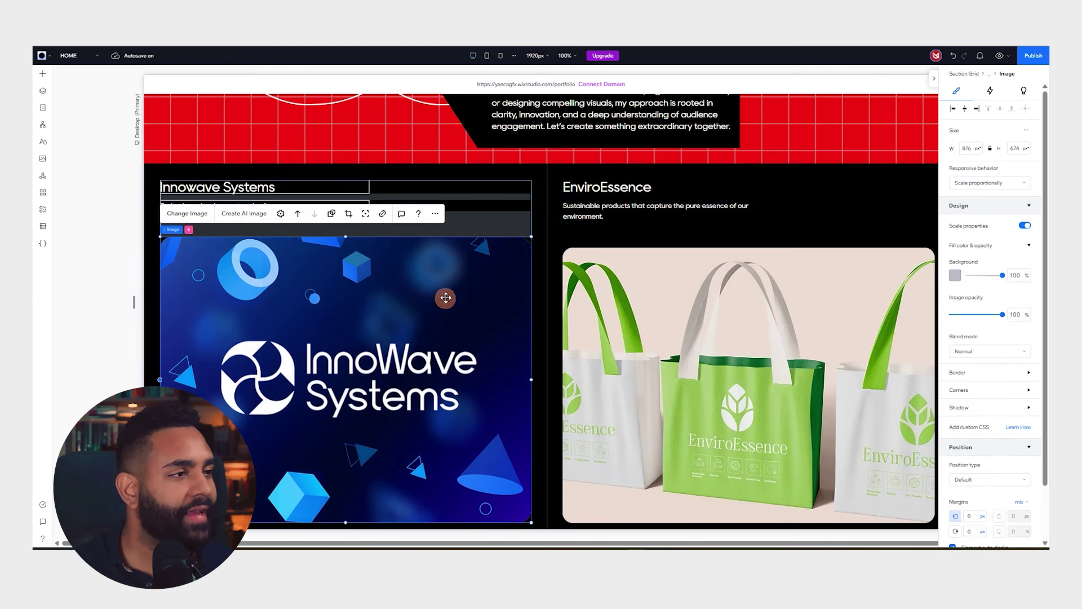
click(383, 214)
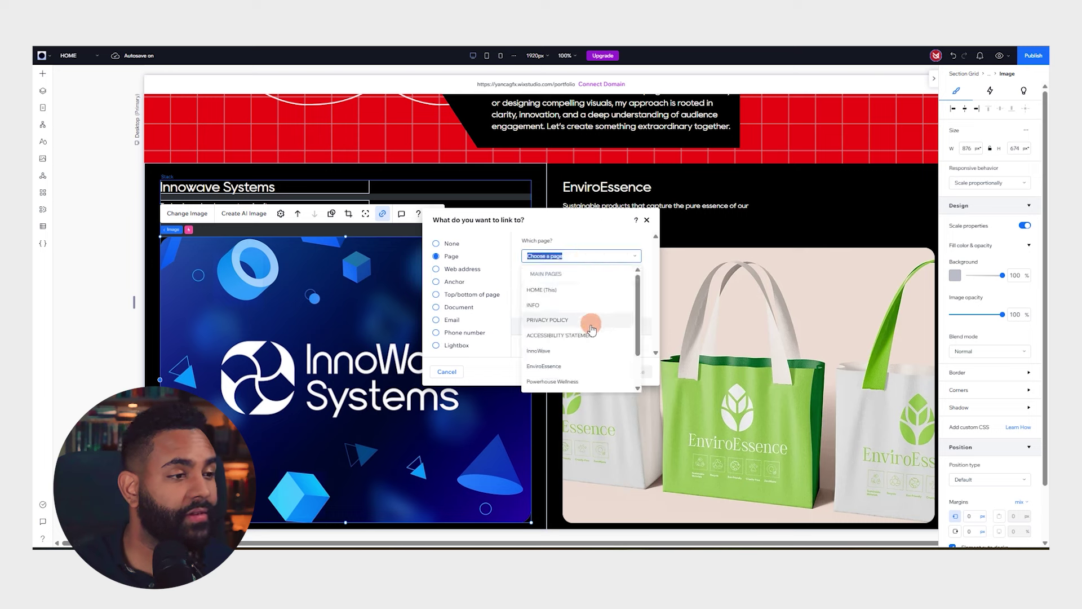
click(637, 372)
click(713, 366)
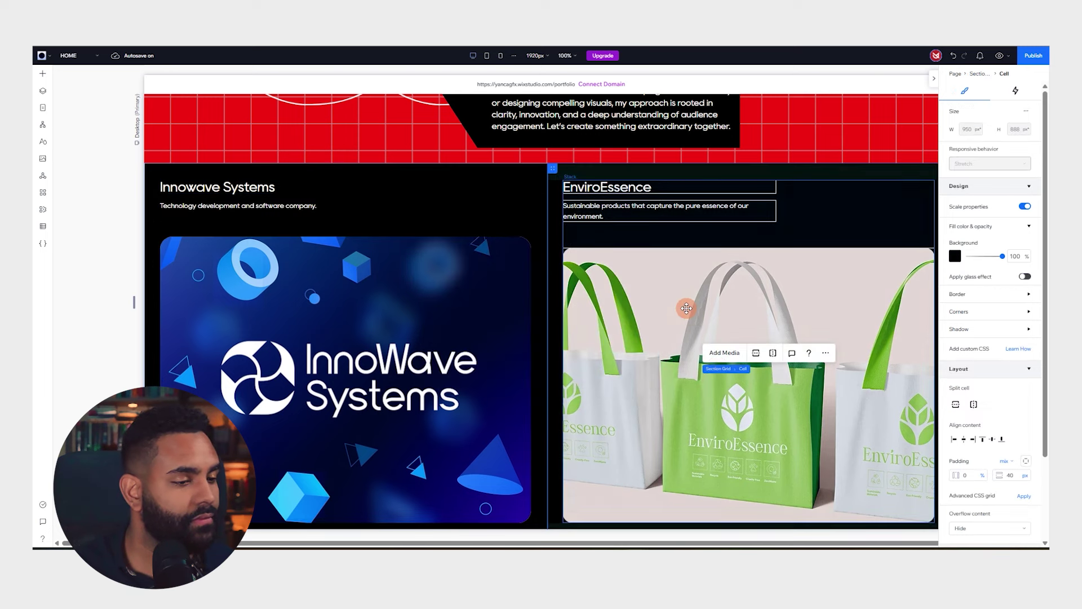
click(786, 342)
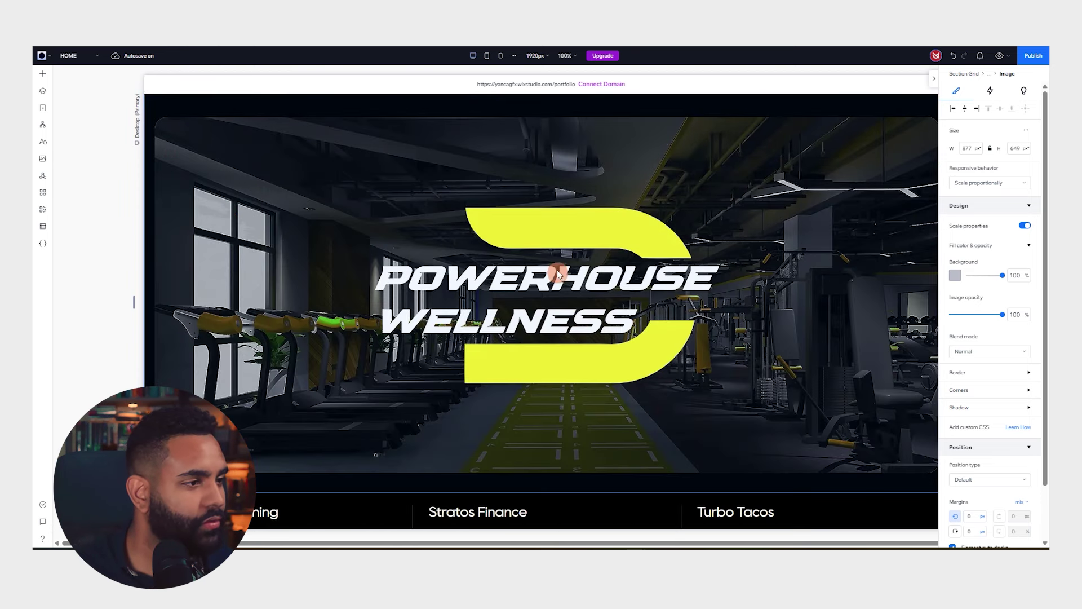
click(544, 229)
click(648, 228)
click(377, 495)
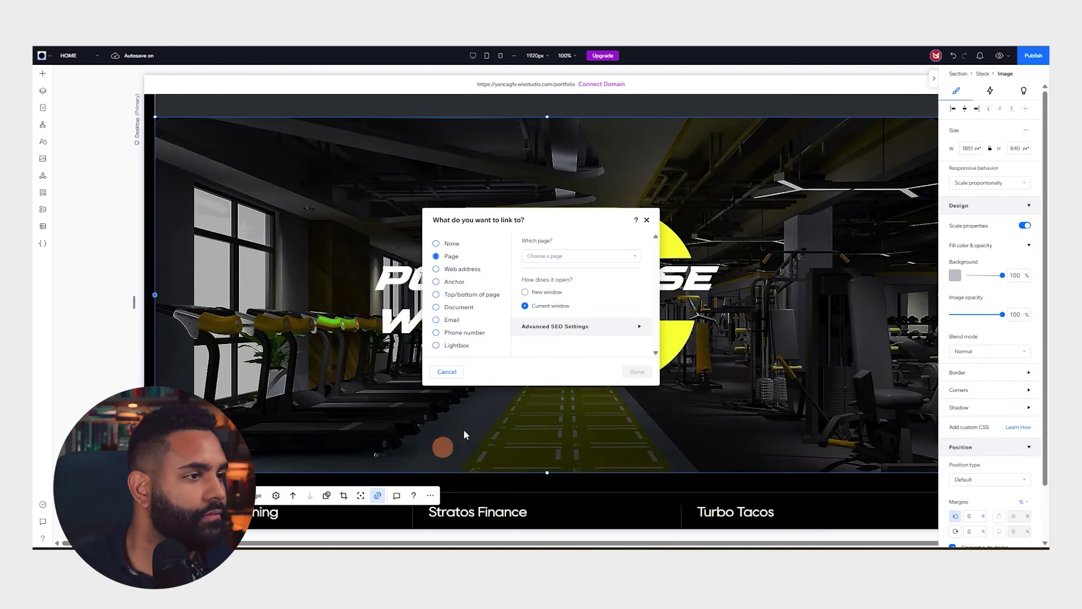
click(636, 372)
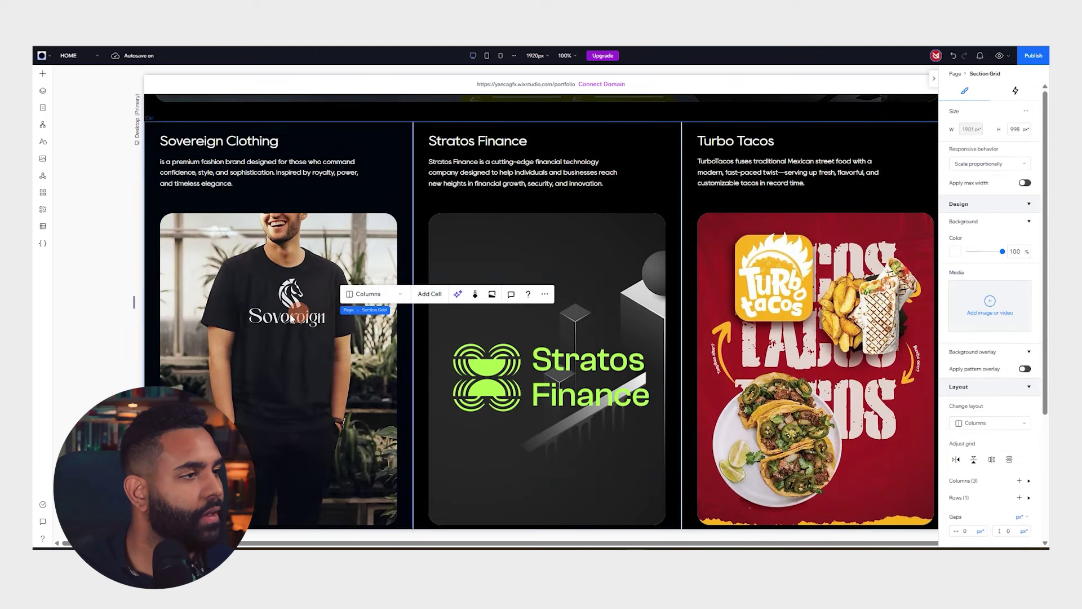
Link the Sovereign Clothing, Stratos Finance and Turbo Tacos project images to their client pages
click(278, 361)
click(383, 189)
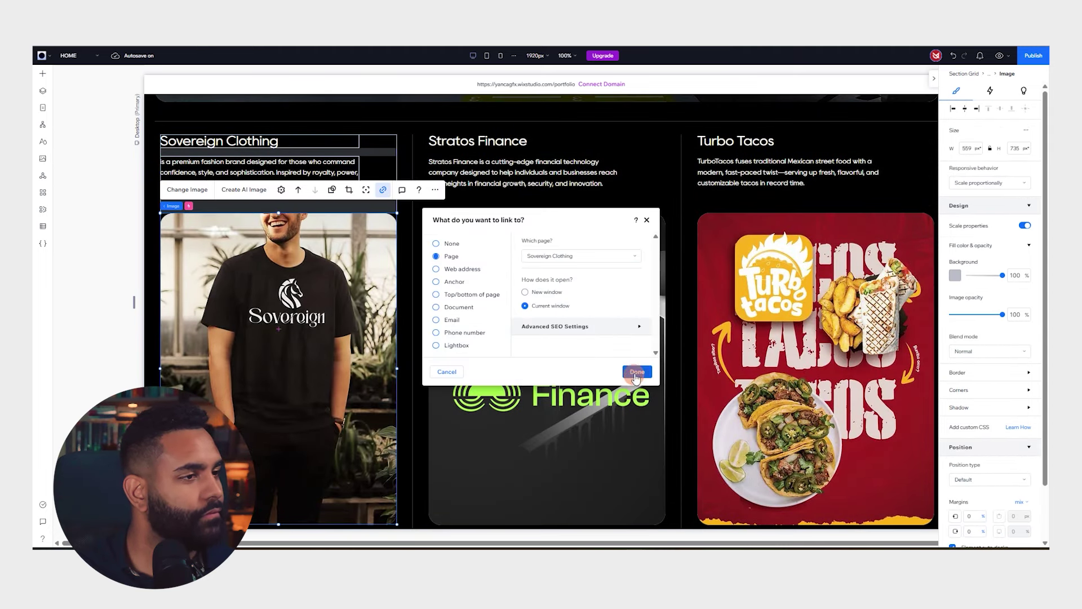
click(637, 372)
click(580, 352)
click(652, 190)
click(604, 258)
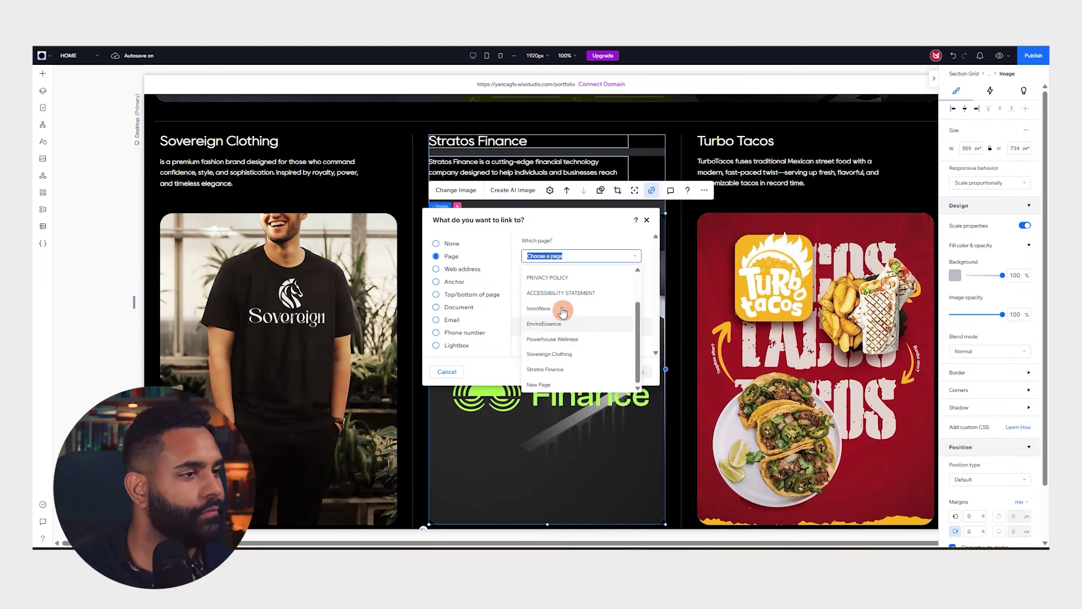
click(636, 372)
click(812, 361)
click(871, 190)
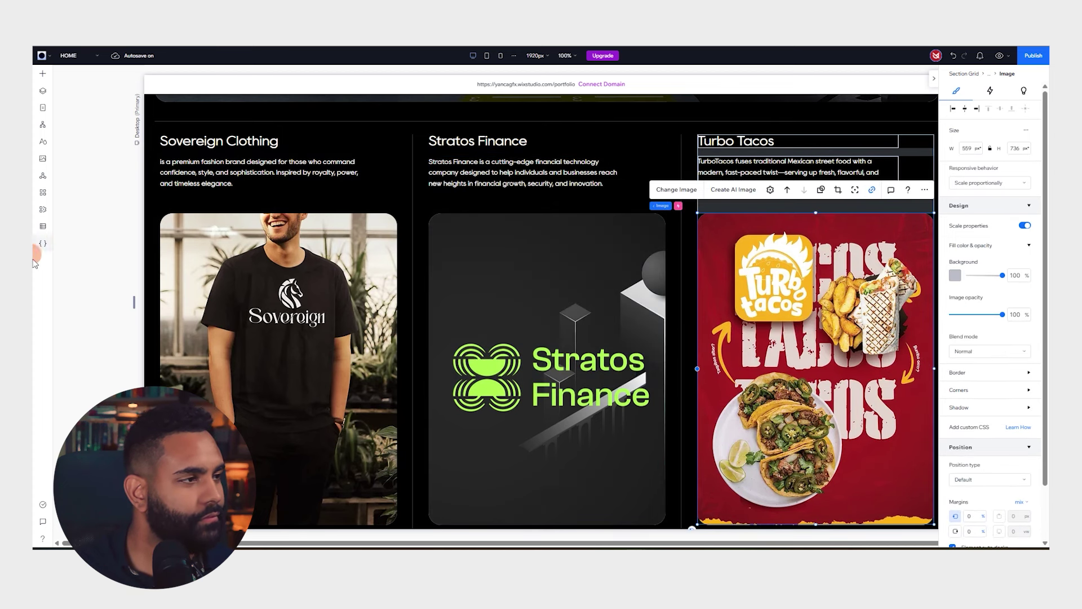
Rename the new page to 'Turbo Tacos' and view the published live site
click(43, 90)
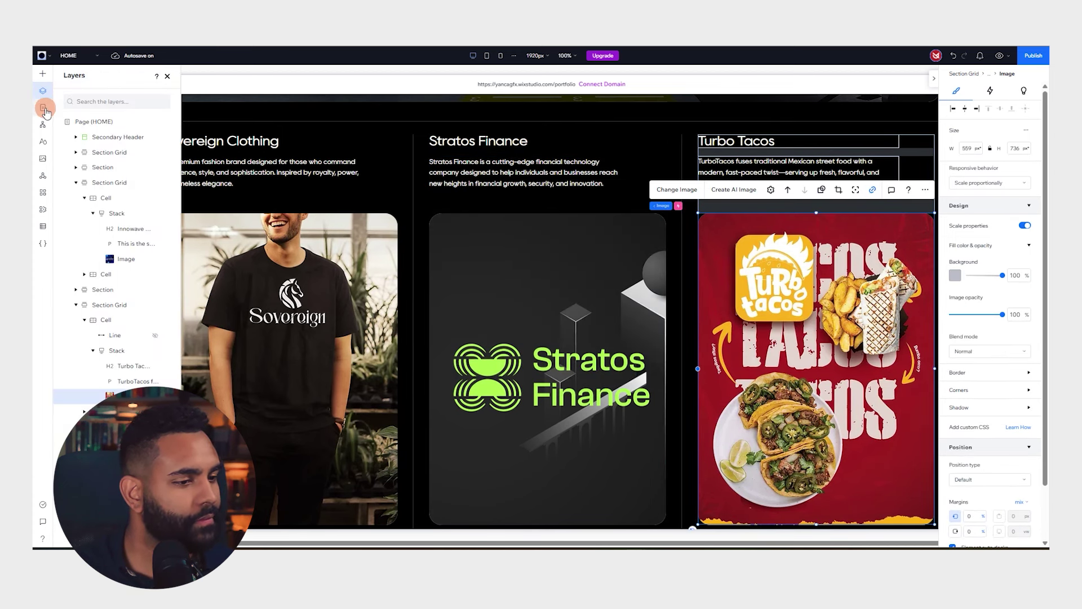
click(42, 107)
click(81, 278)
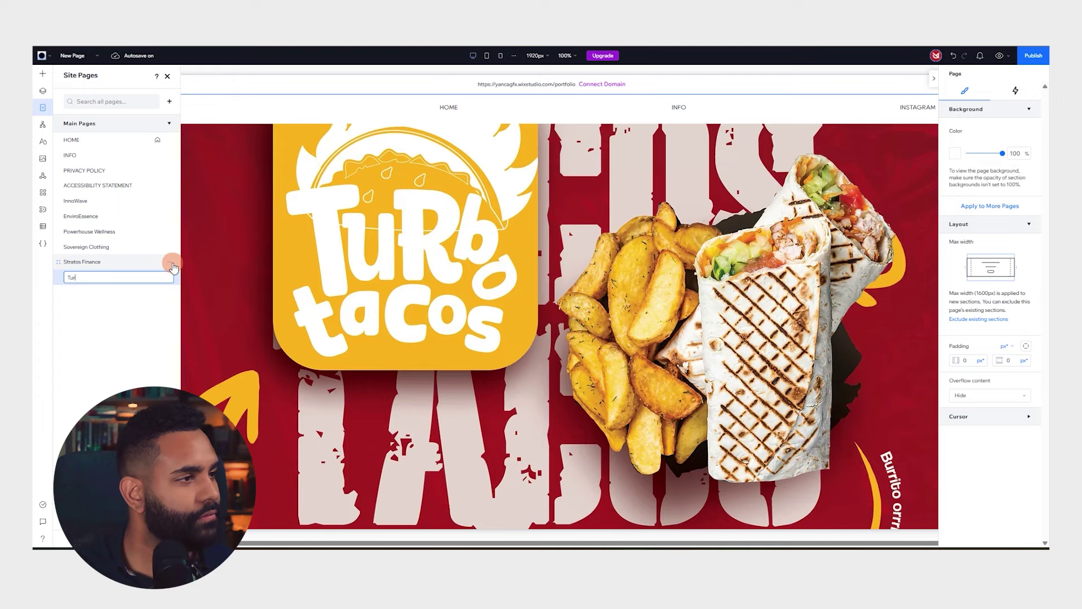
text(Turbo Tacos)
key(Return)
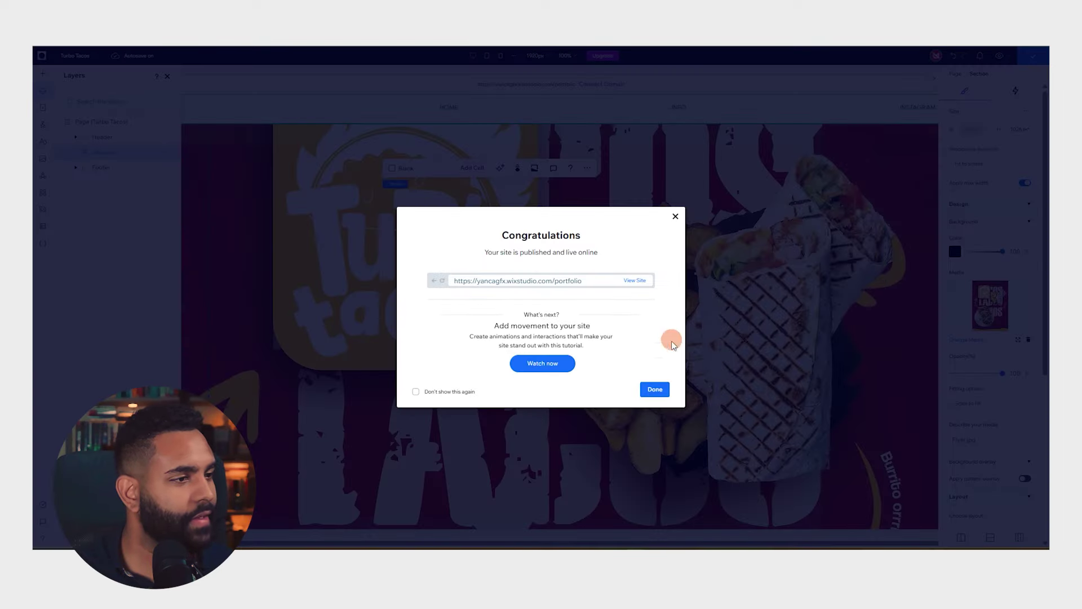
click(635, 280)
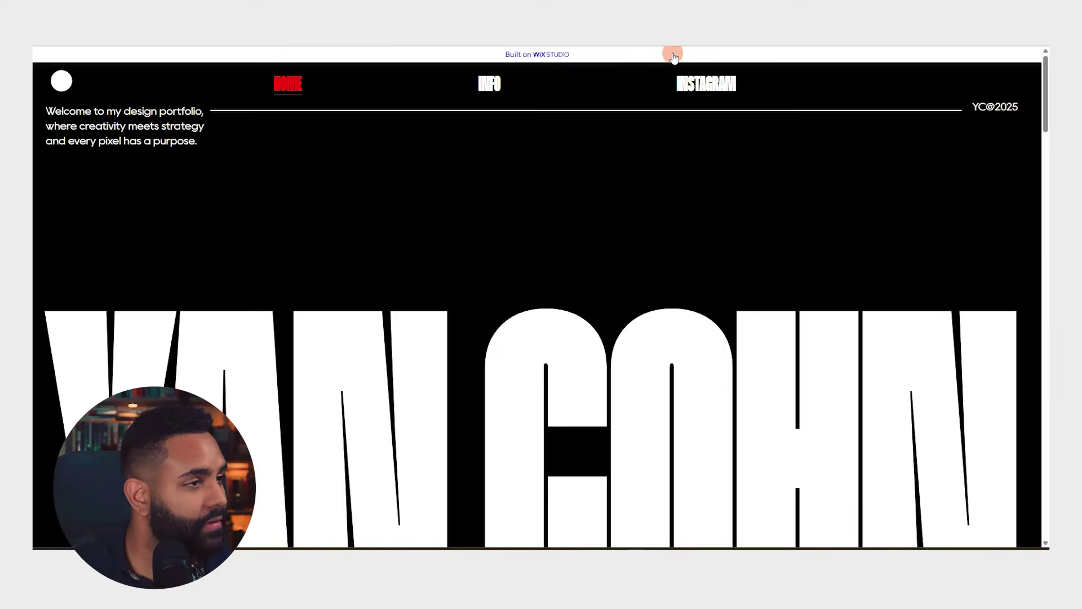
scroll(600, 136, down, 3)
scroll(697, 169, up, 2)
scroll(699, 228, down, 15)
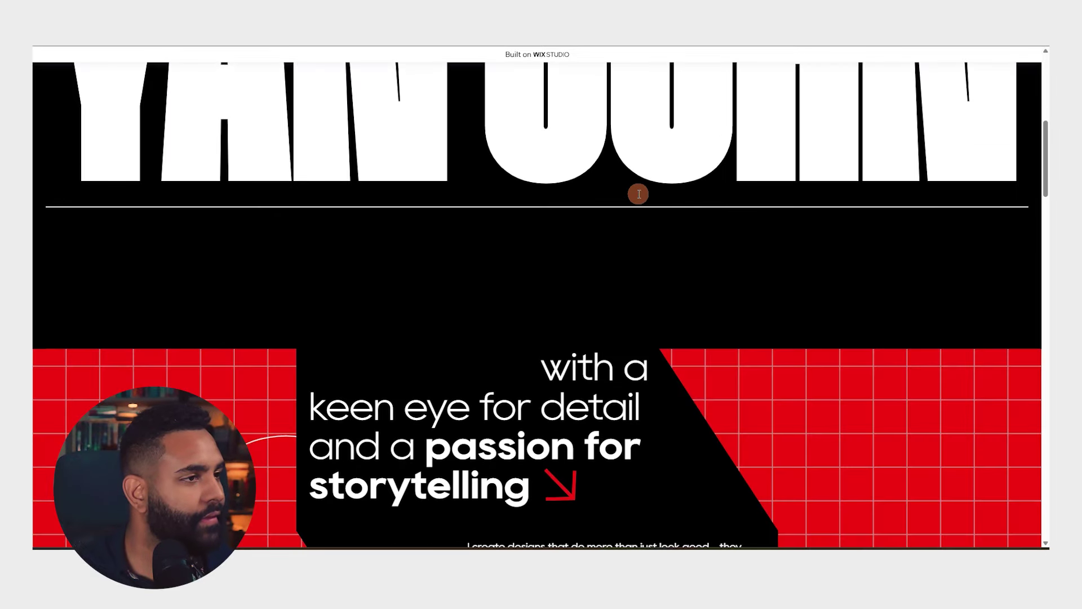
scroll(660, 194, down, 5)
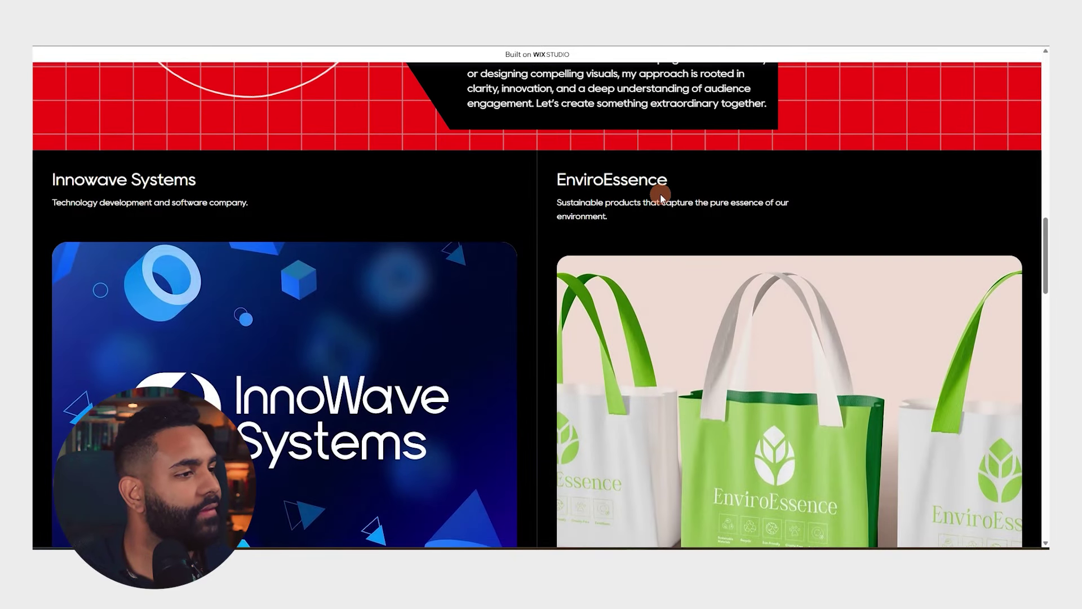
scroll(415, 200, up, 4)
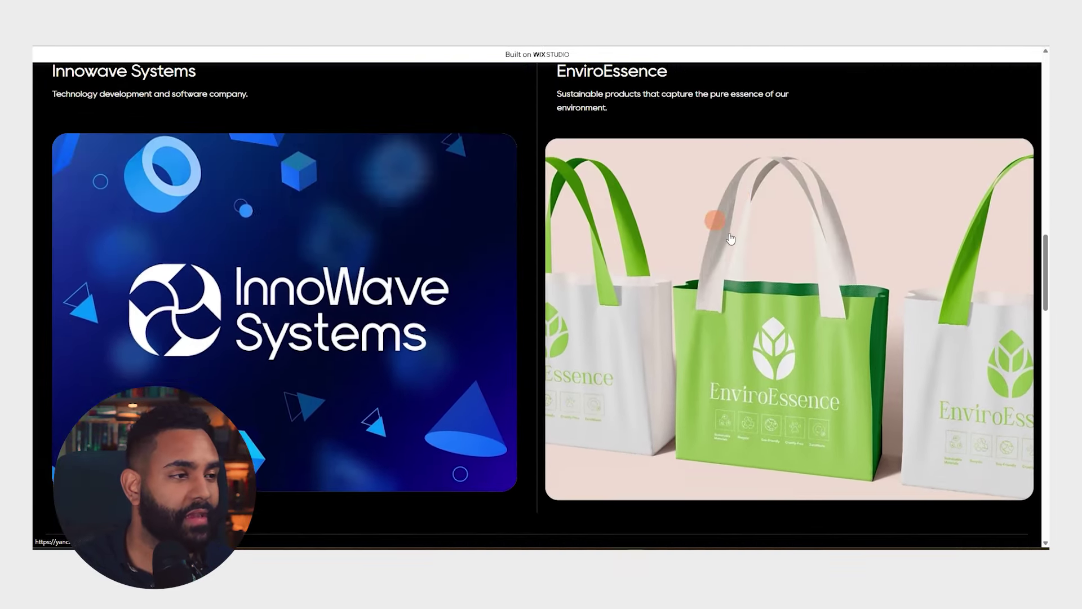
scroll(673, 252, down, 8)
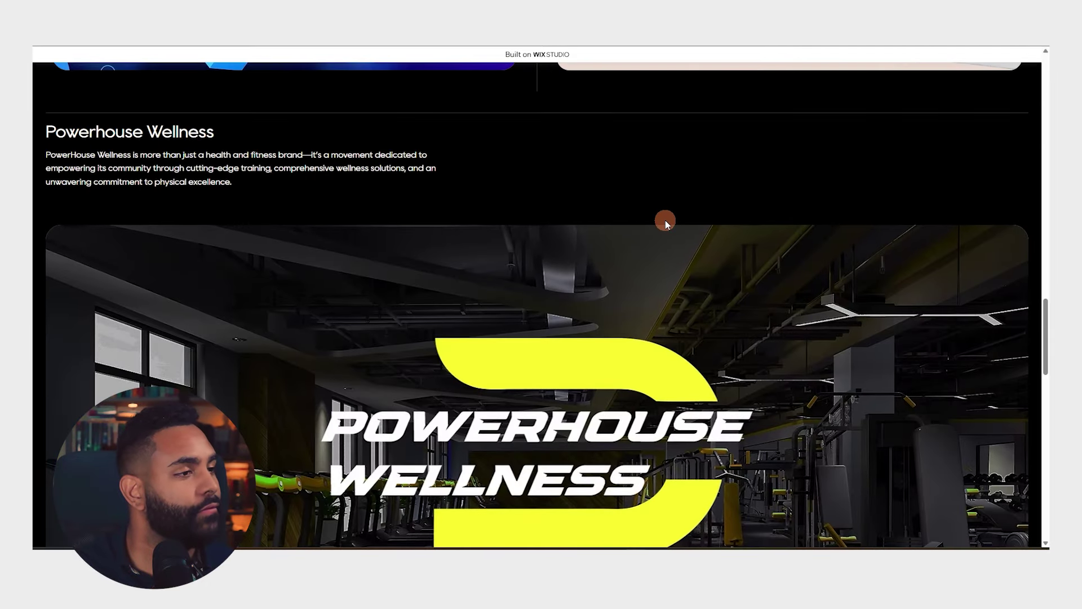
scroll(664, 222, down, 6)
scroll(657, 221, down, 8)
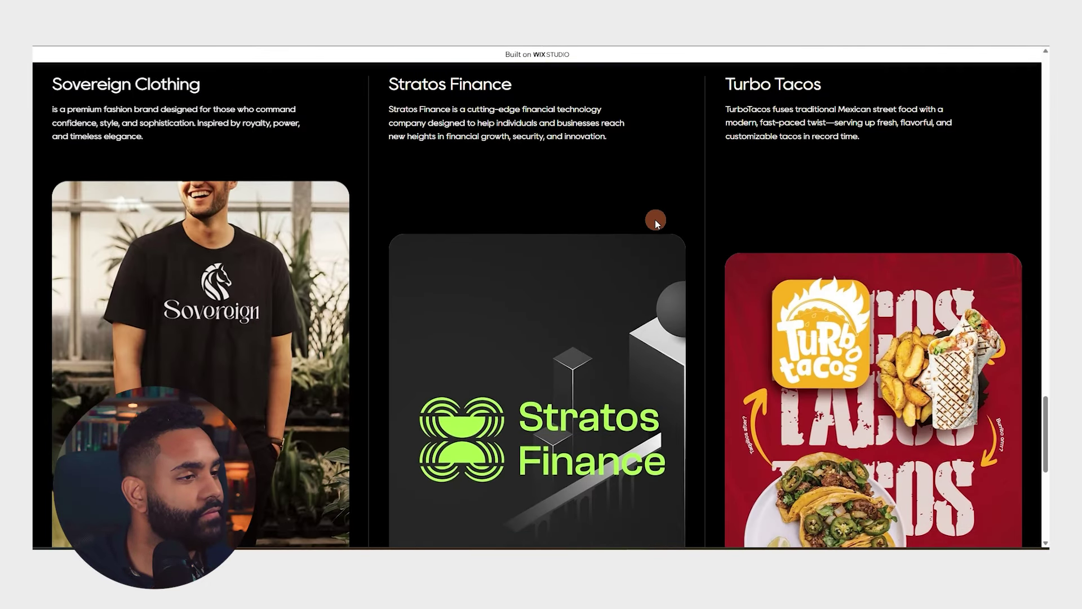
scroll(860, 217, down, 5)
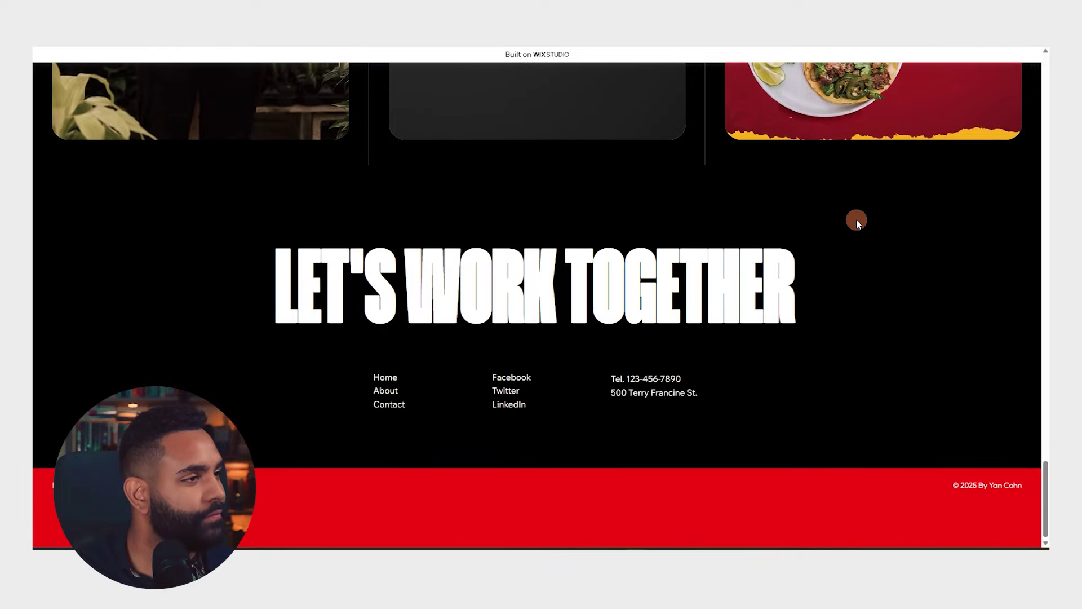
scroll(840, 222, up, 8)
scroll(790, 305, up, 20)
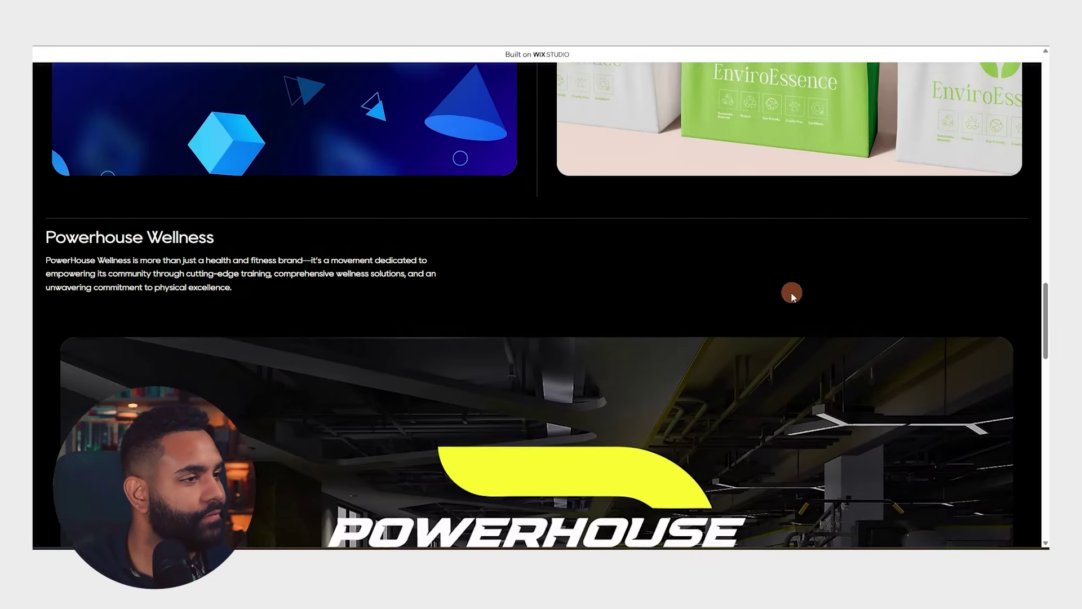
scroll(282, 176, up, 2)
scroll(749, 155, down, 20)
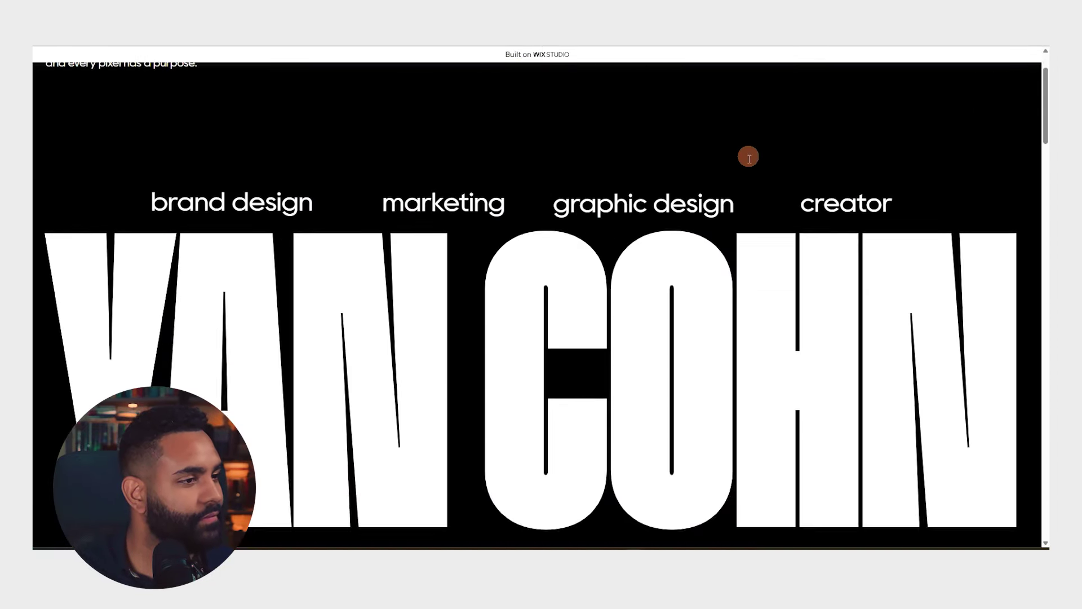
scroll(380, 329, up, 5)
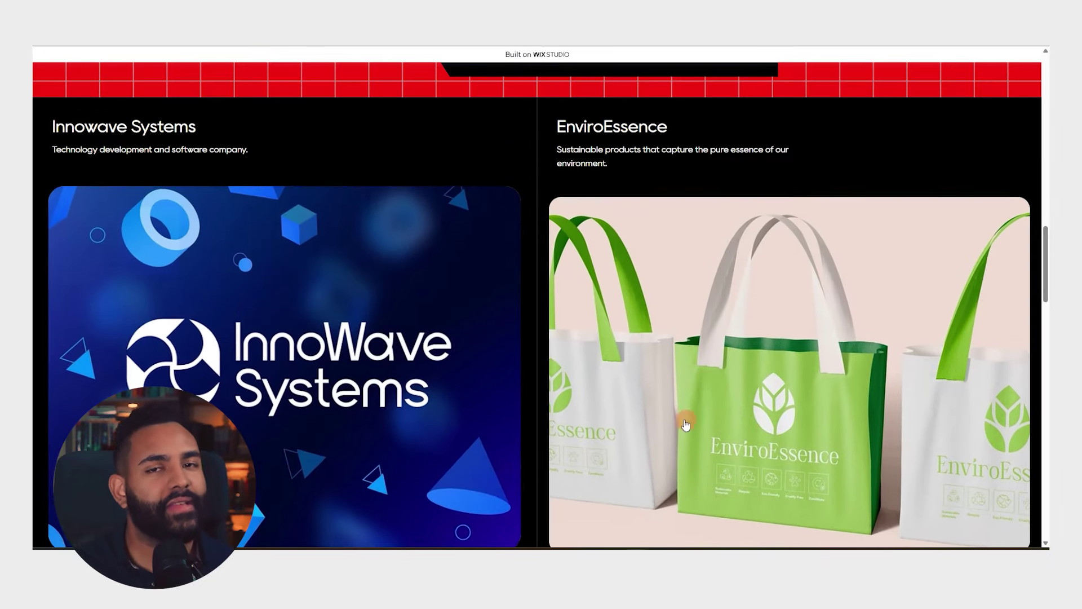
click(449, 293)
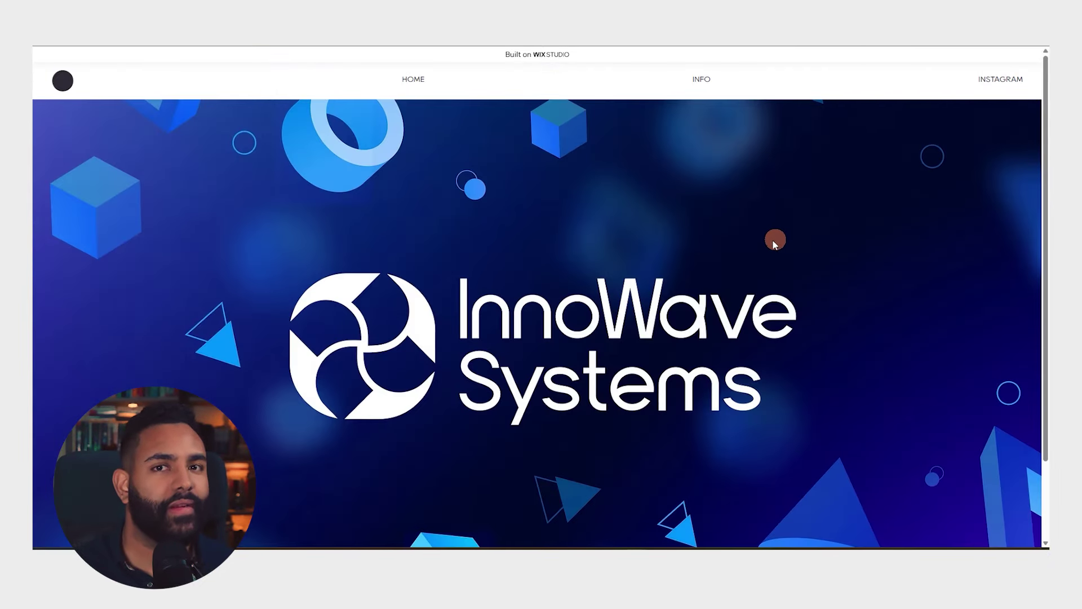
scroll(772, 239, down, 3)
scroll(724, 289, up, 3)
click(67, 85)
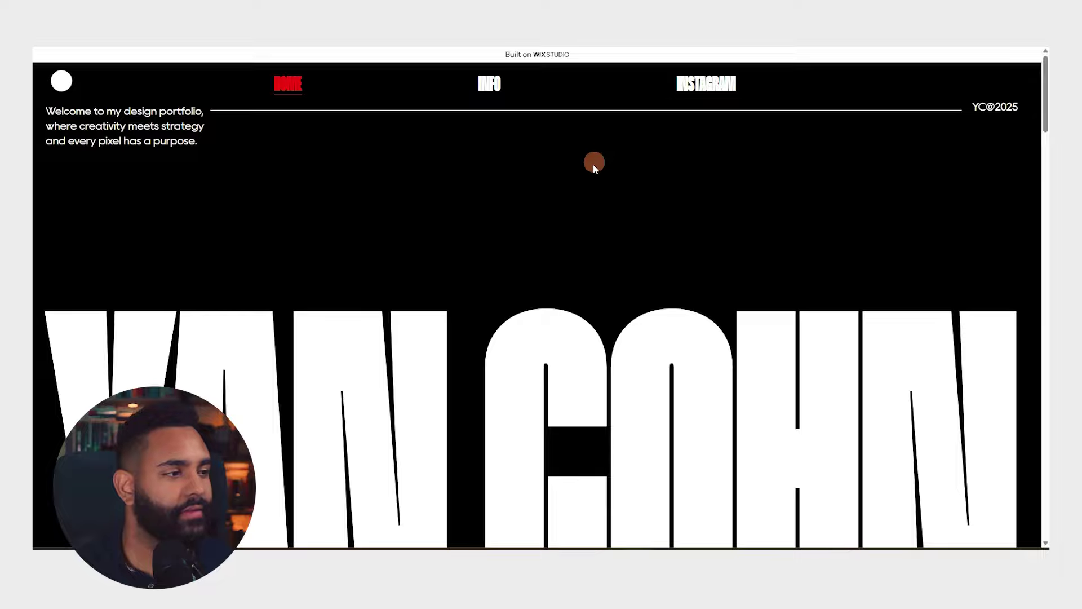
scroll(535, 152, down, 15)
scroll(552, 155, down, 15)
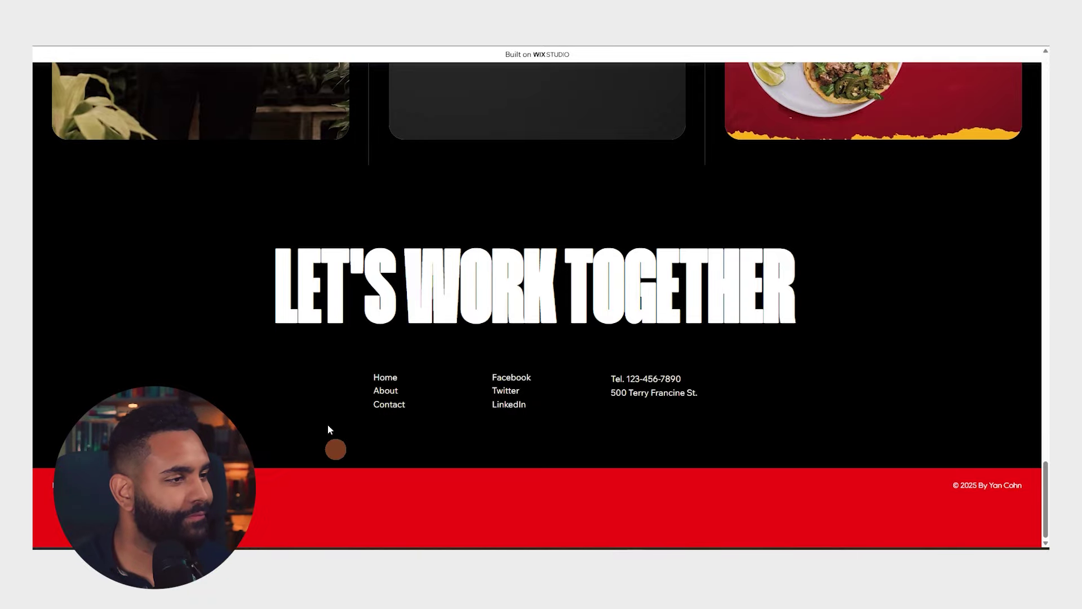
scroll(335, 450, up, 20)
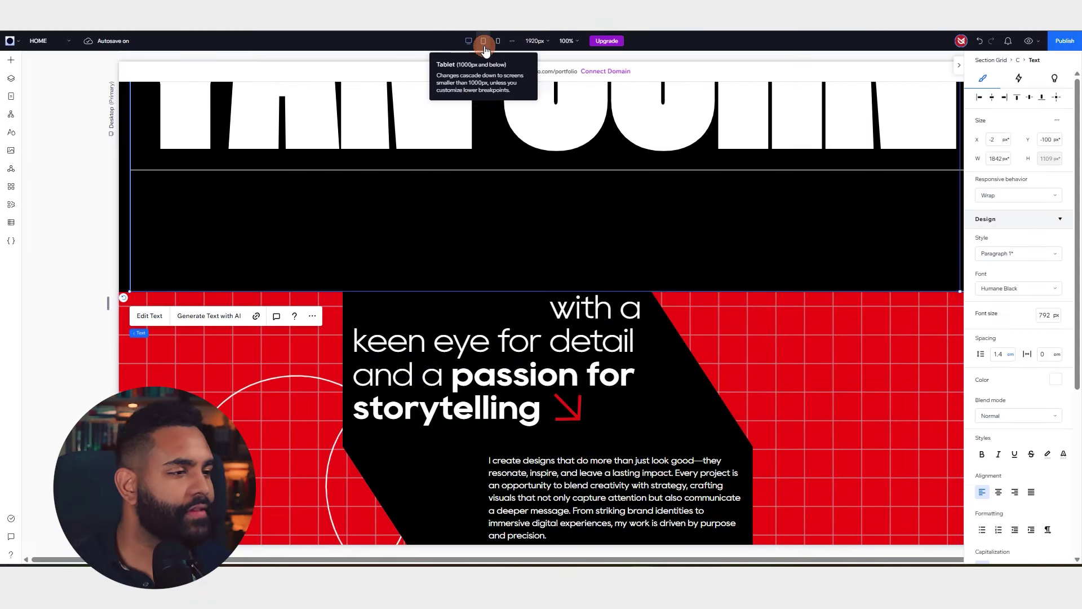
Preview the home page at tablet width and scroll through its layout
click(483, 41)
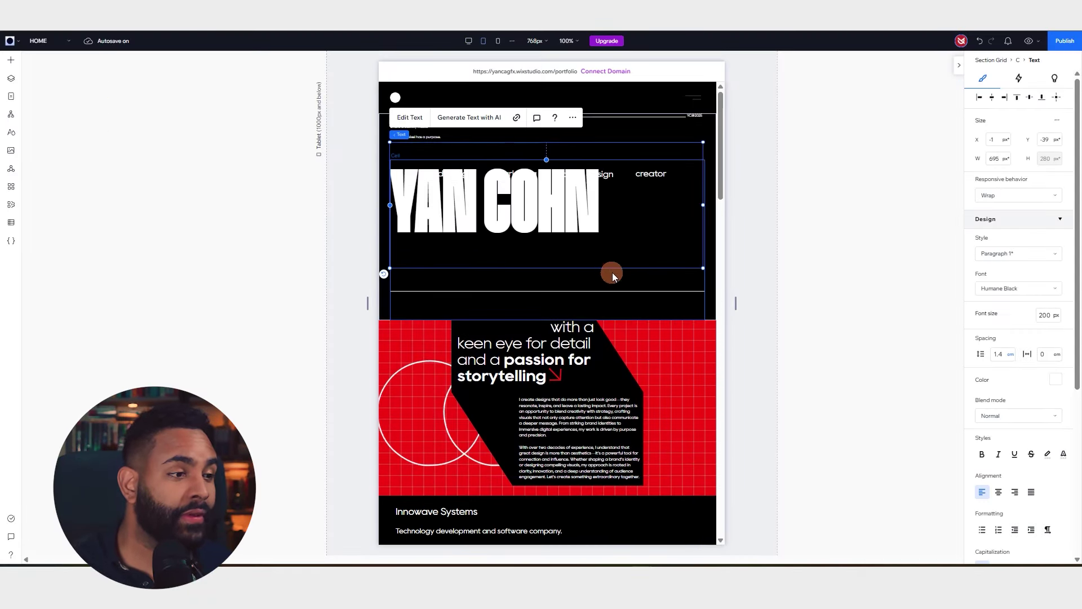
scroll(617, 248, down, 5)
scroll(682, 326, up, 3)
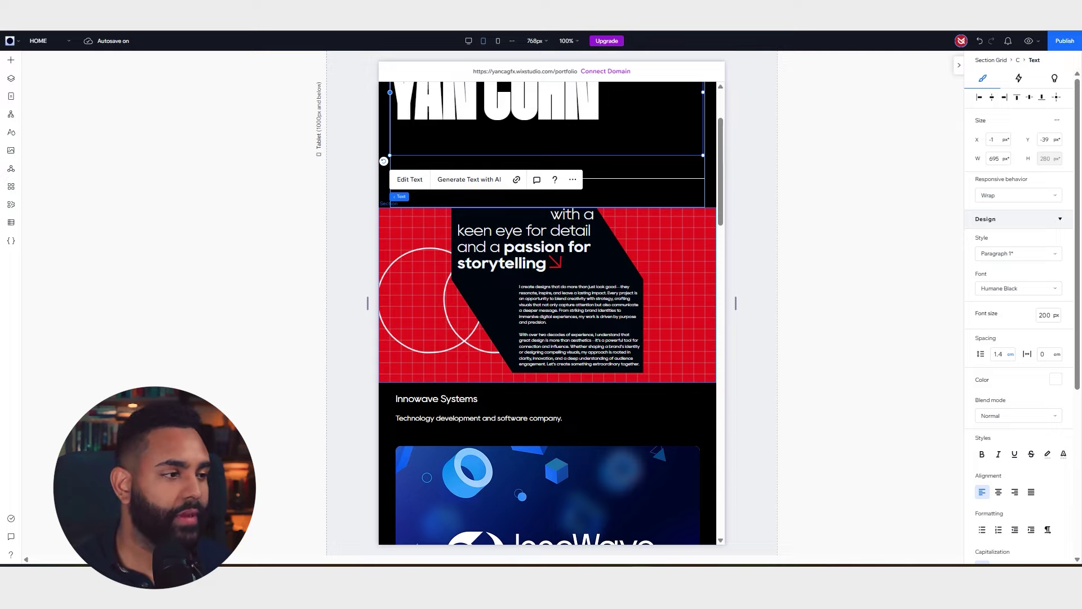
scroll(621, 234, down, 20)
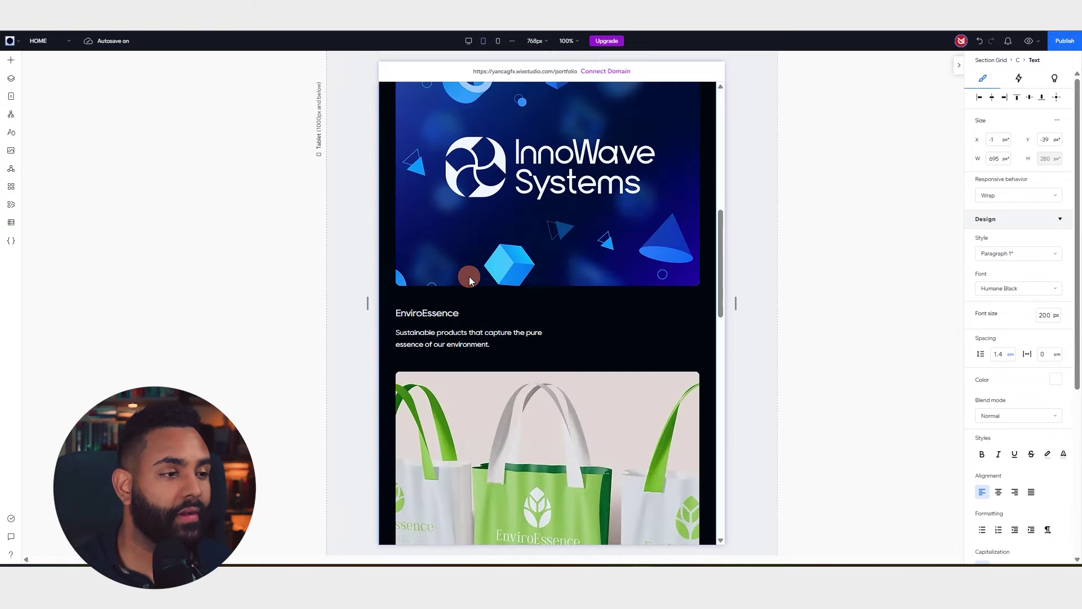
scroll(621, 259, up, 6)
scroll(621, 259, up, 6)
scroll(648, 275, down, 12)
scroll(597, 146, up, 9)
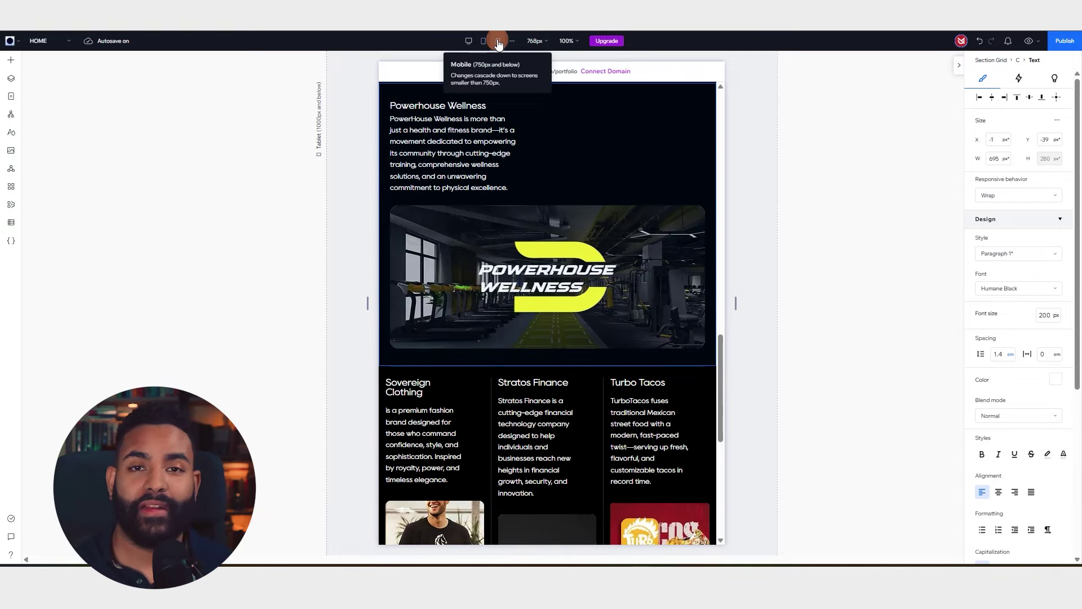
Switch to the 390px mobile breakpoint and scroll through the home page
click(498, 41)
scroll(609, 194, up, 15)
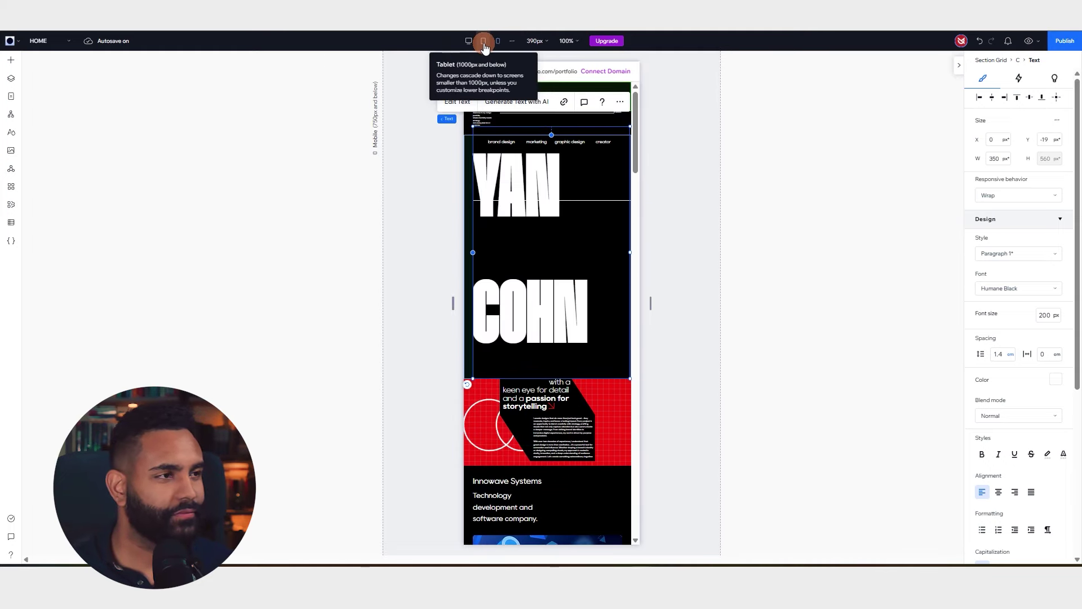
scroll(600, 192, down, 12)
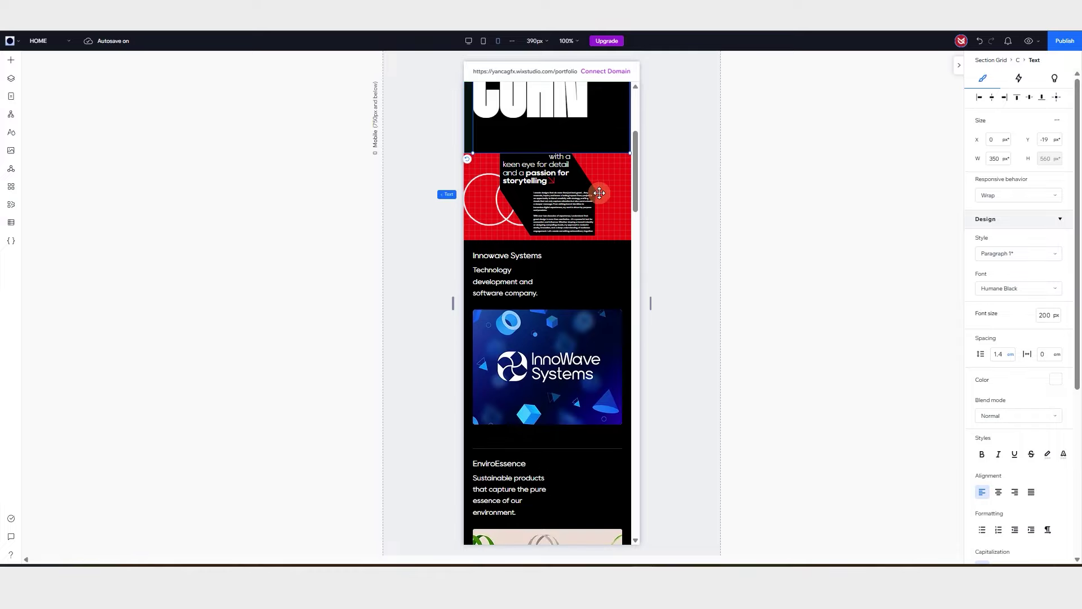
scroll(599, 193, down, 15)
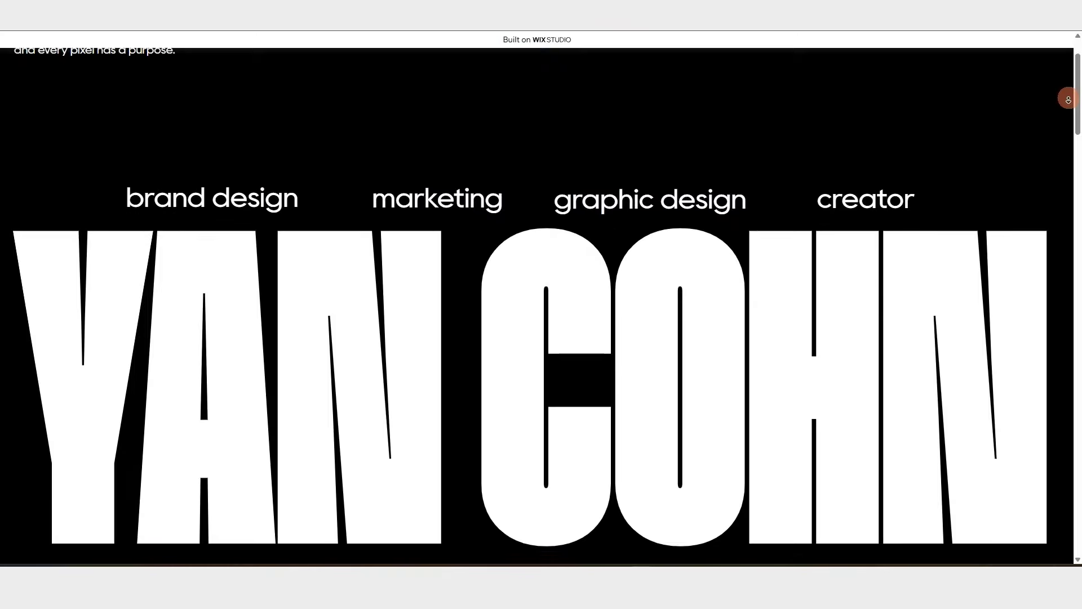
scroll(541, 304, down, 8)
scroll(541, 304, down, 10)
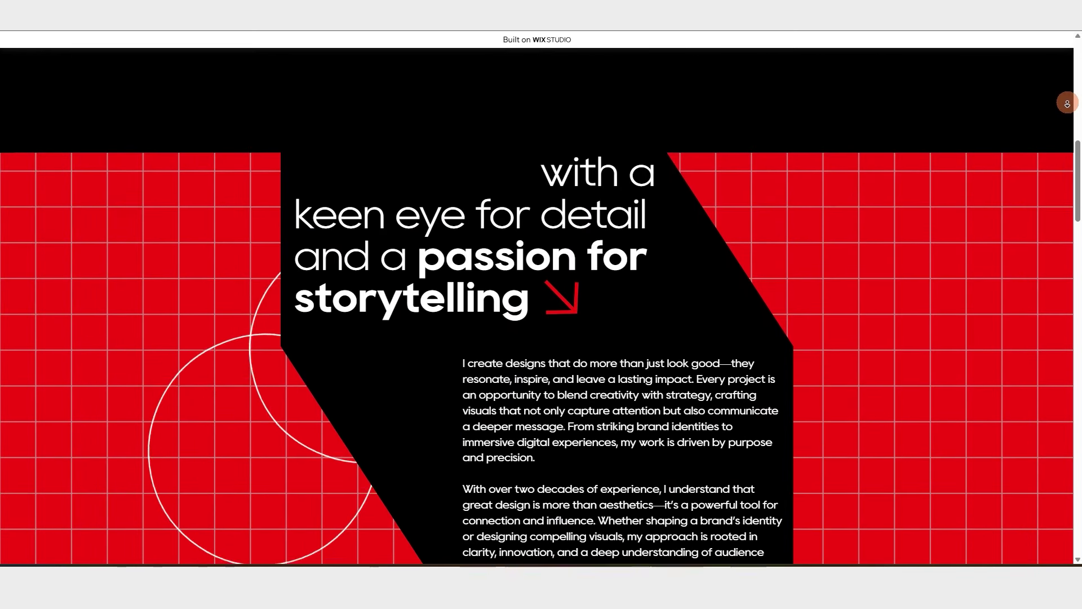
scroll(541, 304, down, 10)
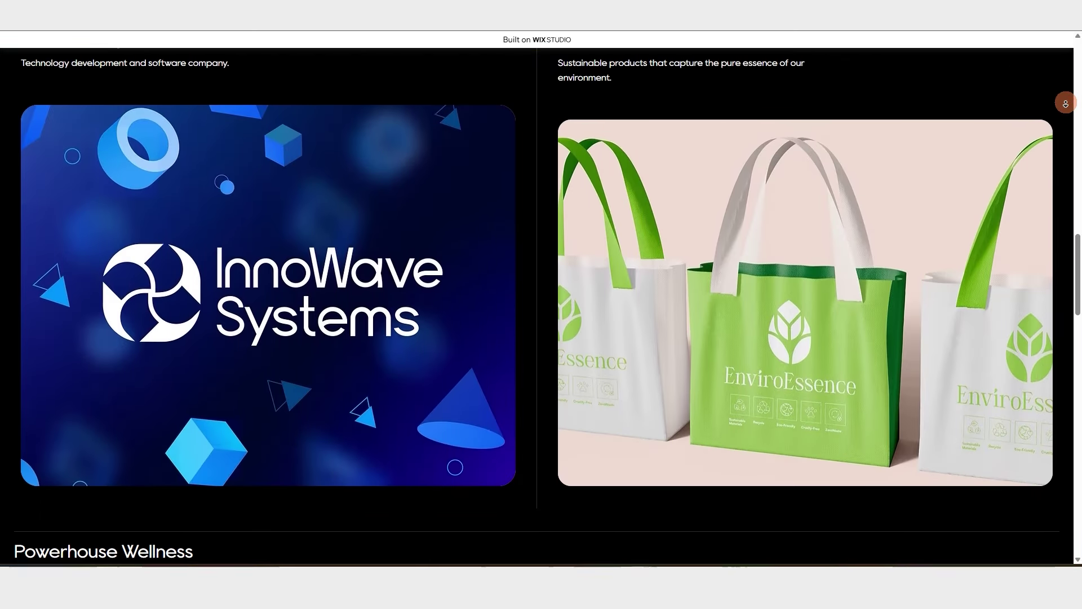
scroll(541, 304, down, 10)
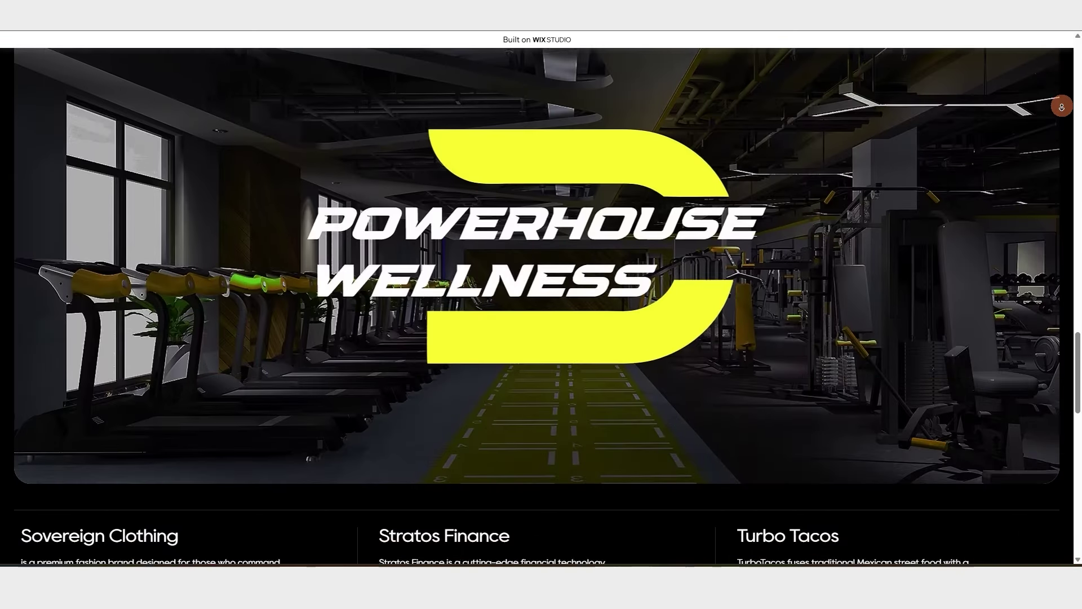